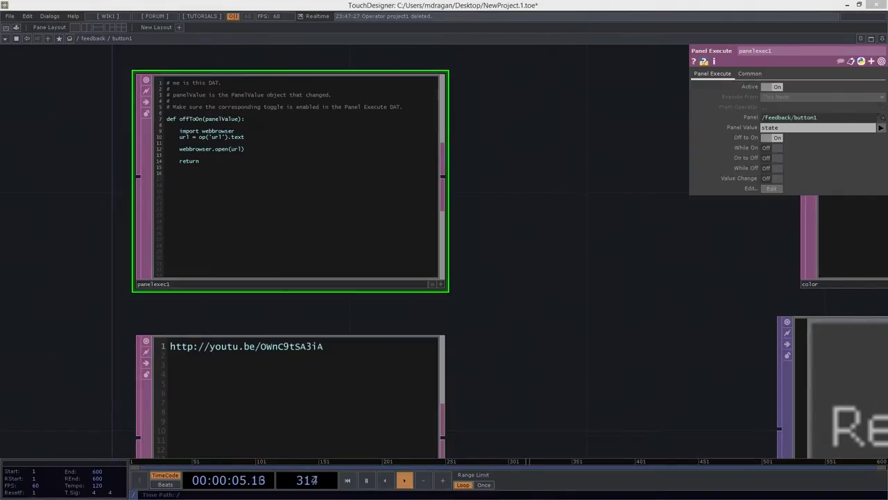
# Step: Read the Python webbrowser module documentation in the browser, including its open functions and examples, and return to TouchDesigner
pyautogui.moveTo(887, 155); pyautogui.dragTo(585, 0)
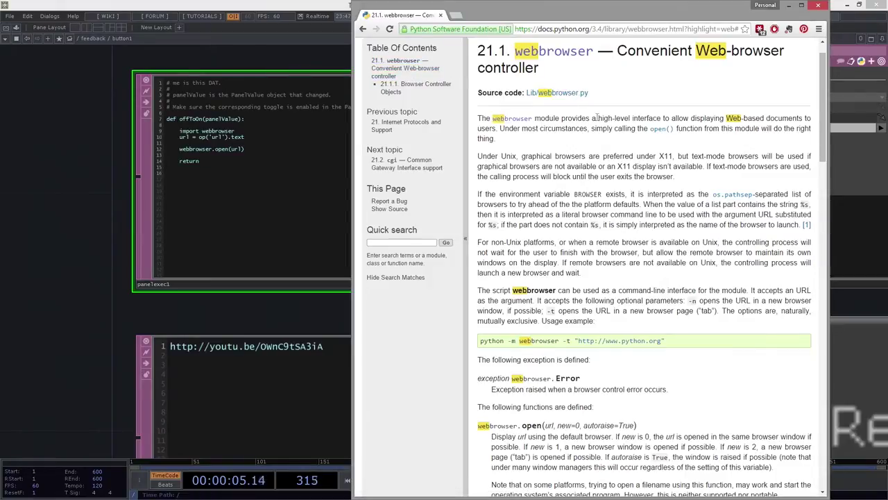
pyautogui.scroll(-2, 569, 129)
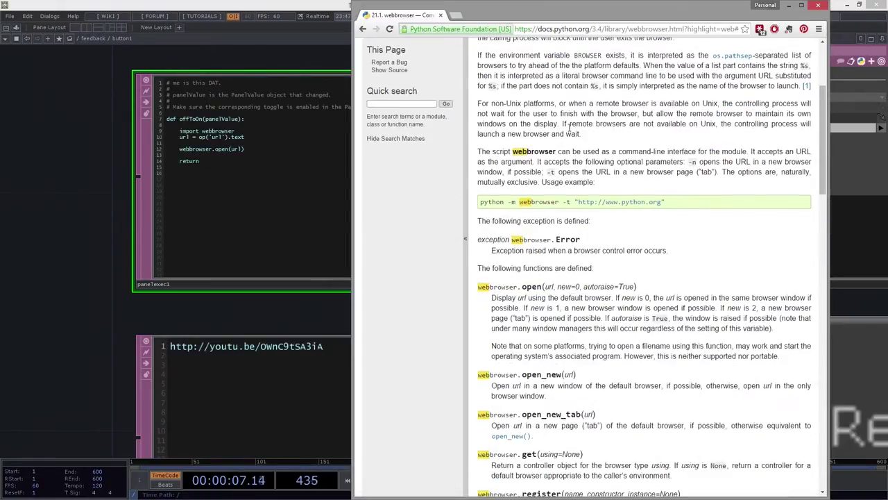
pyautogui.scroll(2, 569, 128)
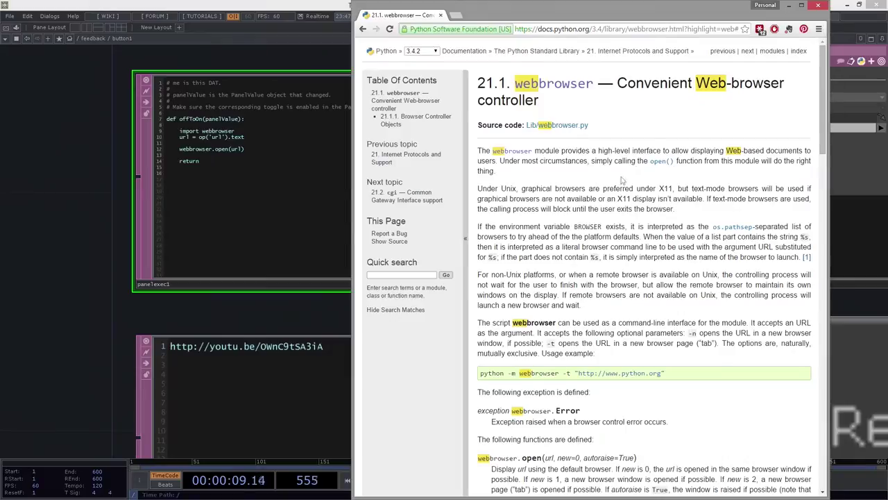
pyautogui.scroll(-5, 582, 175)
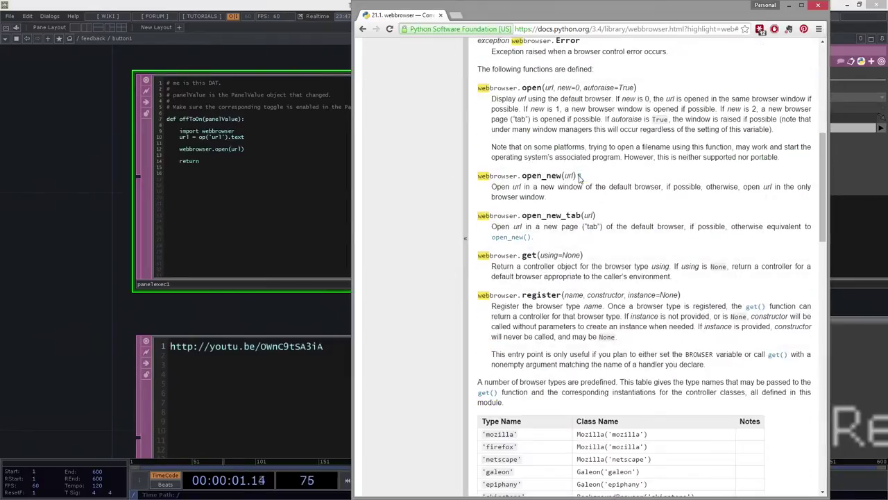
pyautogui.scroll(5, 543, 104)
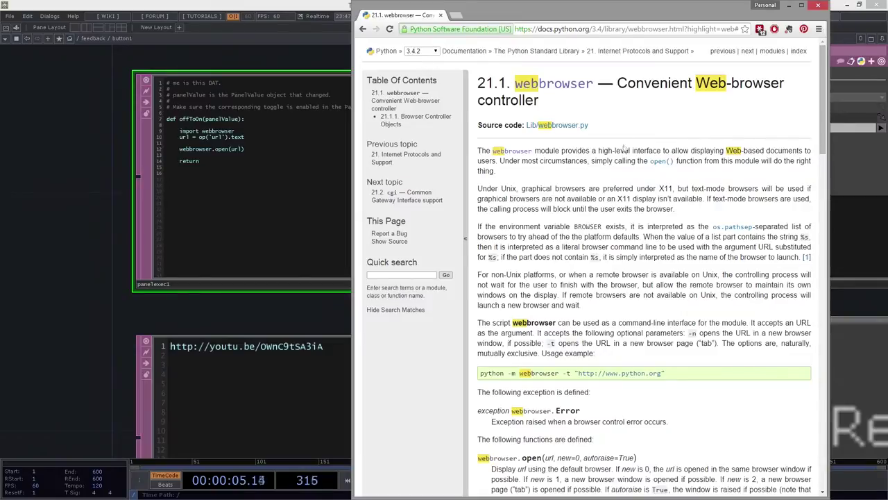
pyautogui.scroll(-8, 617, 142)
pyautogui.scroll(-2, 597, 125)
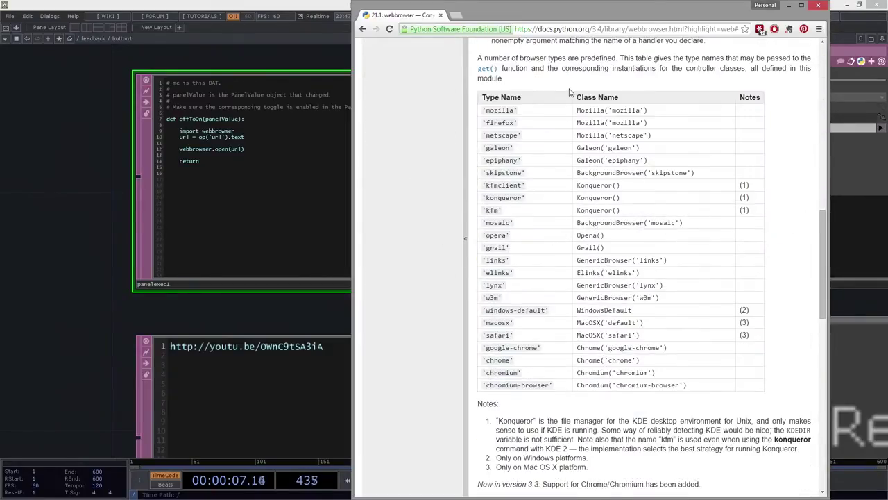
pyautogui.scroll(-3, 558, 152)
pyautogui.scroll(-3, 555, 157)
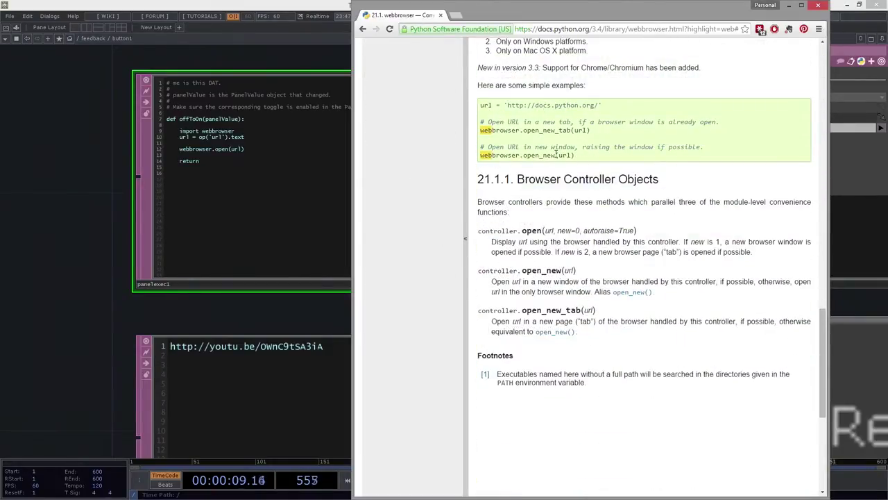
pyautogui.scroll(-4, 556, 158)
pyautogui.scroll(9, 555, 157)
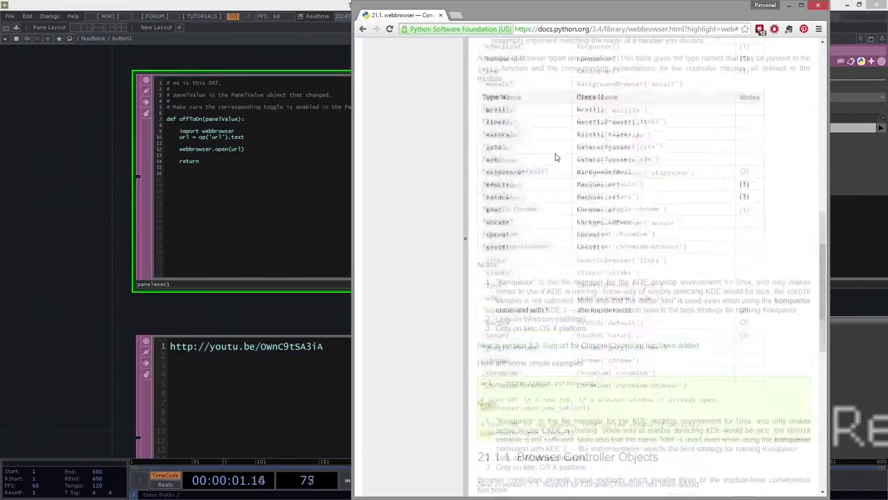
pyautogui.scroll(4, 556, 153)
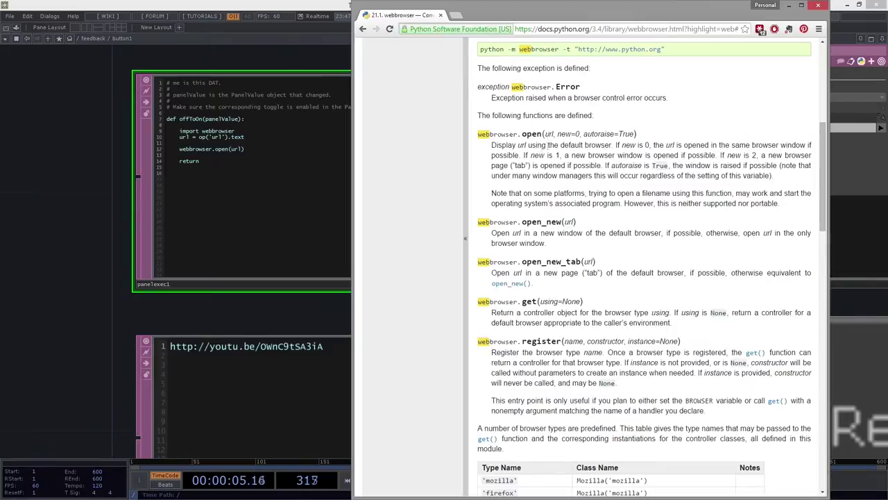
pyautogui.click(789, 5)
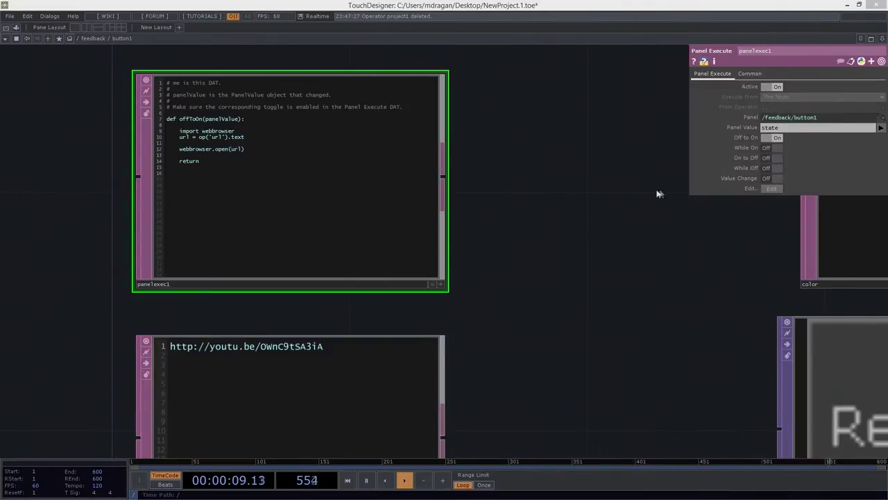
# Step: Go up from inside button1 to the parent feedback network
pyautogui.press('u')
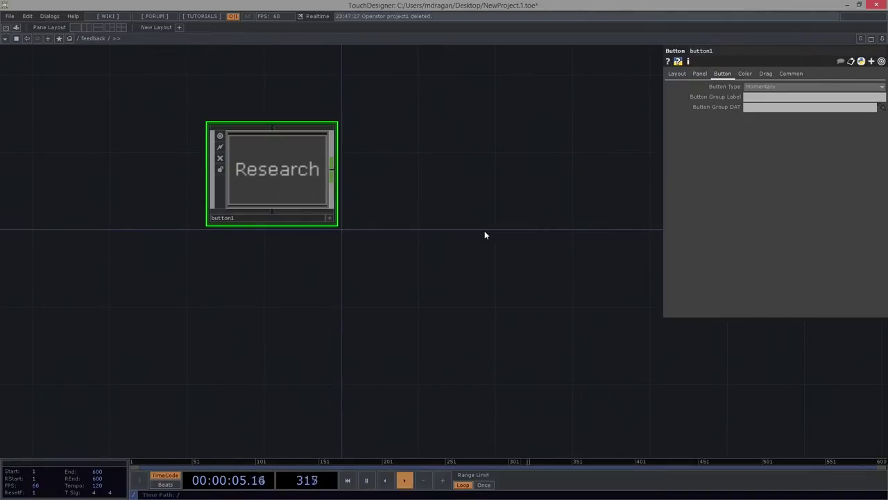
pyautogui.press('h')
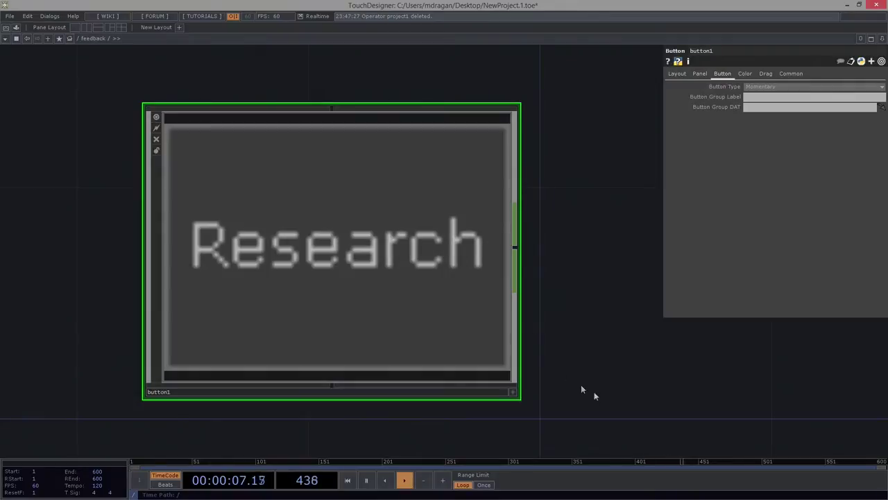
pyautogui.press('u')
pyautogui.press('i')
# Step: Add a Movie File In TOP in empty space below the Research button in the feedback network
pyautogui.moveTo(291, 288); pyautogui.dragTo(253, 213)
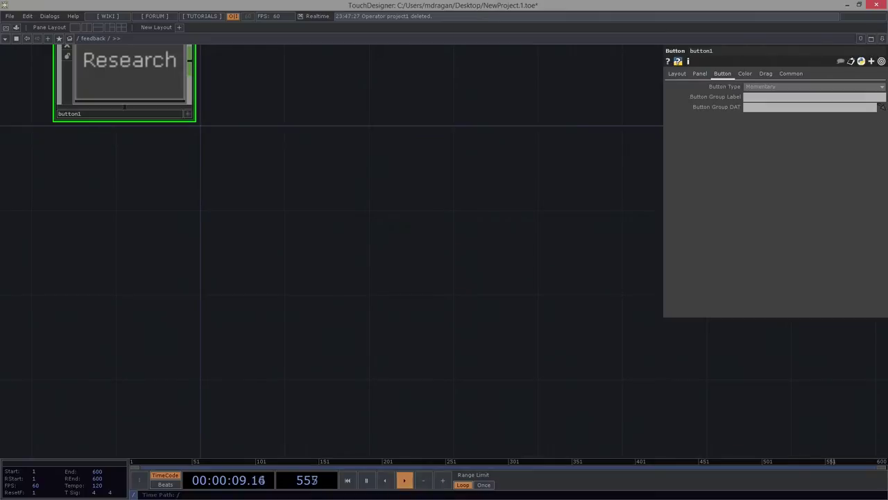
pyautogui.moveTo(223, 292); pyautogui.dragTo(244, 194)
pyautogui.press('Tab')
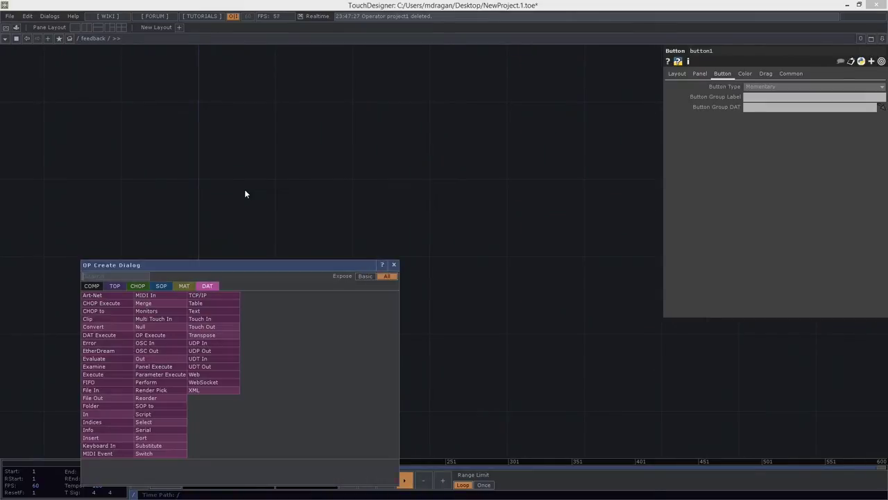
pyautogui.click(115, 286)
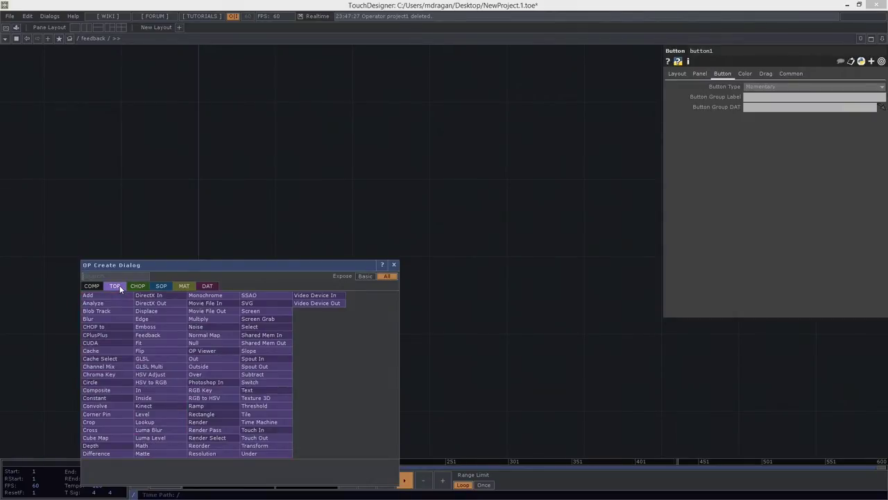
pyautogui.write('movie')
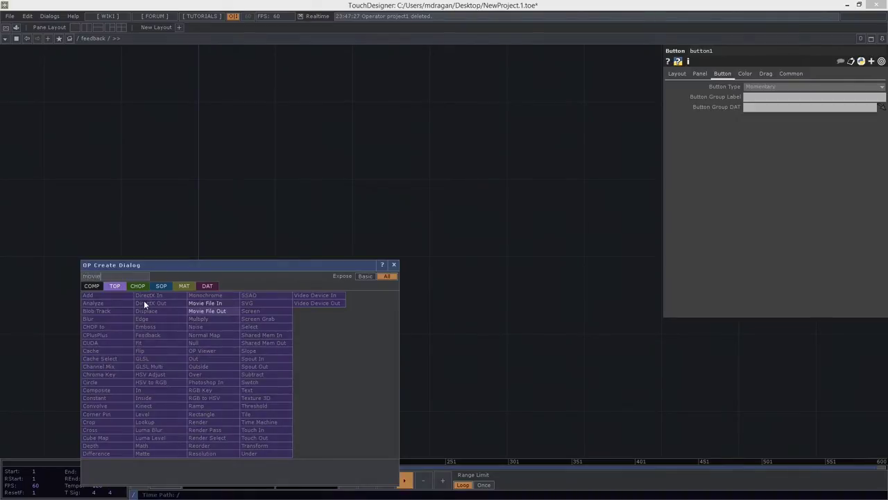
pyautogui.click(232, 304)
pyautogui.click(83, 212)
pyautogui.moveTo(267, 231); pyautogui.dragTo(318, 241)
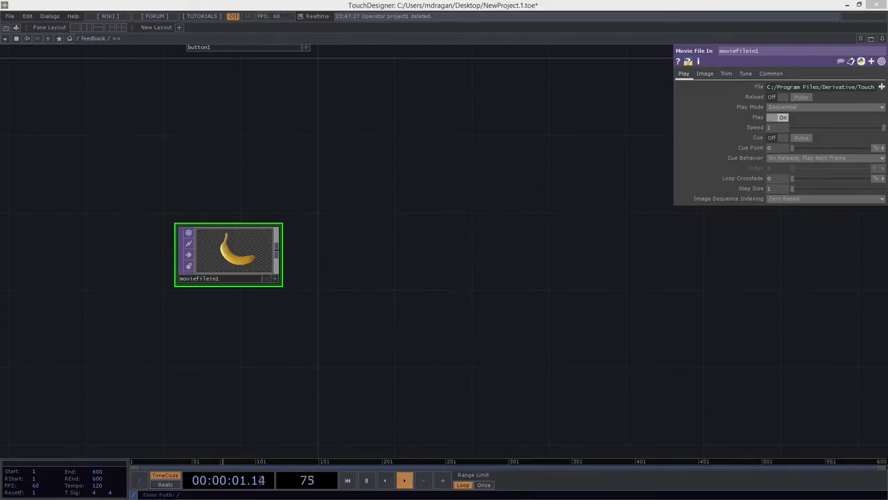
# Step: Copy the web address of the pond5 image 038413002_prevstill.jpeg from the browser and move the browser window out of the way
pyautogui.moveTo(887, 132); pyautogui.dragTo(529, 77)
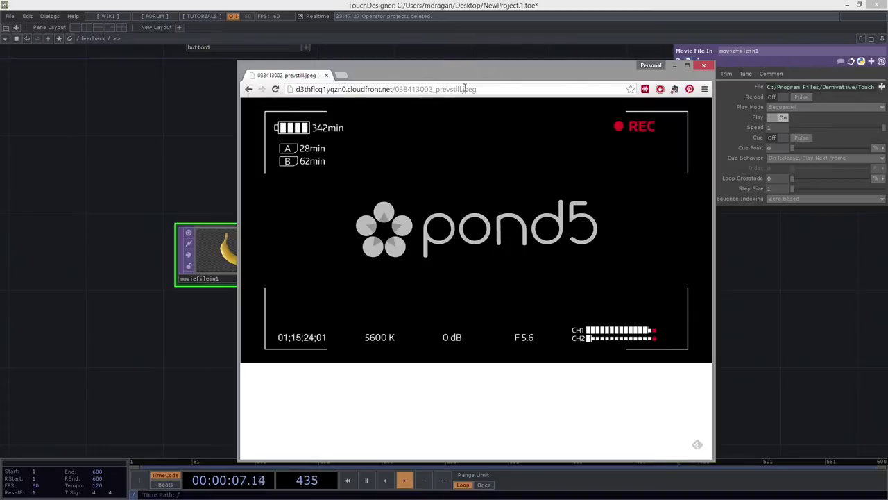
pyautogui.moveTo(481, 70); pyautogui.dragTo(497, 93)
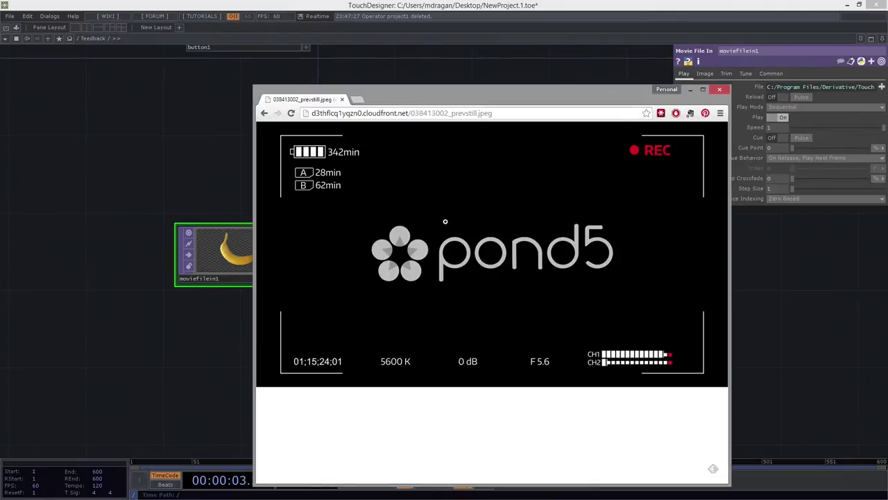
pyautogui.click(512, 115)
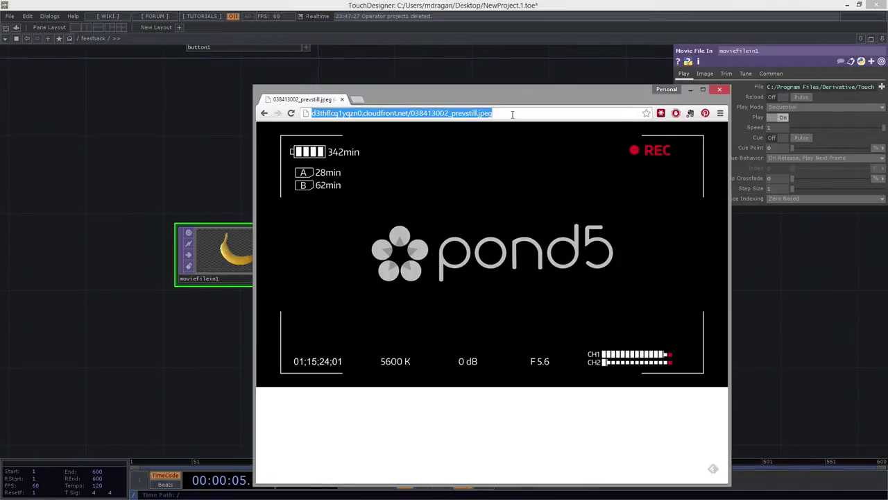
pyautogui.rightClick(472, 184)
pyautogui.click(517, 204)
pyautogui.moveTo(525, 96); pyautogui.dragTo(887, 201)
pyautogui.click(476, 251)
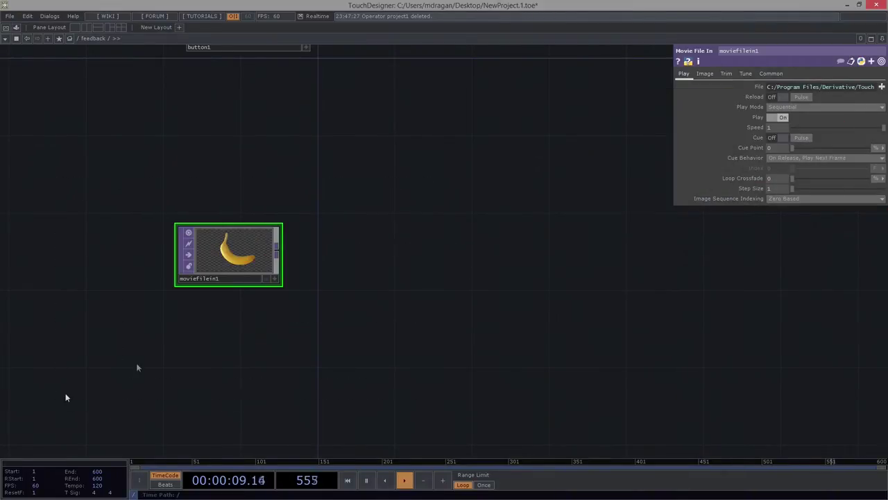
# Step: Try to use the copied image URL as the expression for the Movie File In operator's File parameter
pyautogui.click(759, 87)
pyautogui.click(748, 97)
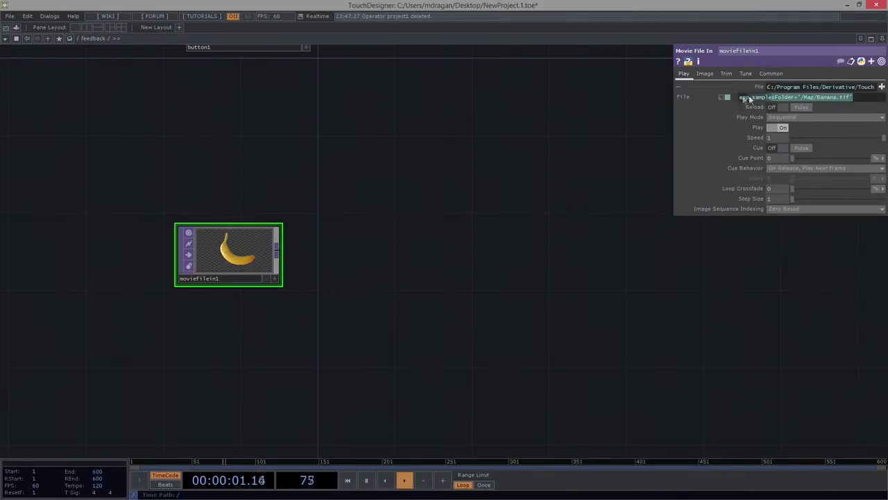
pyautogui.hotkey('ctrl', 'v')
pyautogui.press('Return')
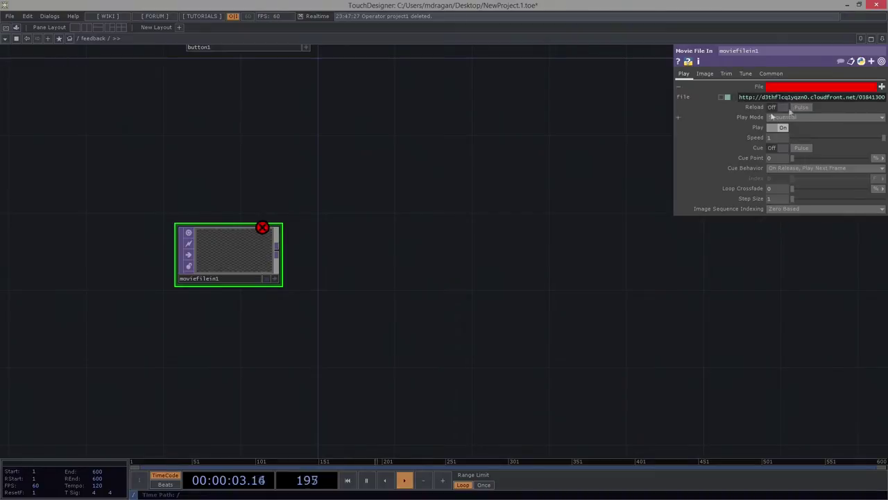
# Step: Switch the File parameter to constant mode and enter the copied URL of 038413002_prevstill.jpeg
pyautogui.click(722, 100)
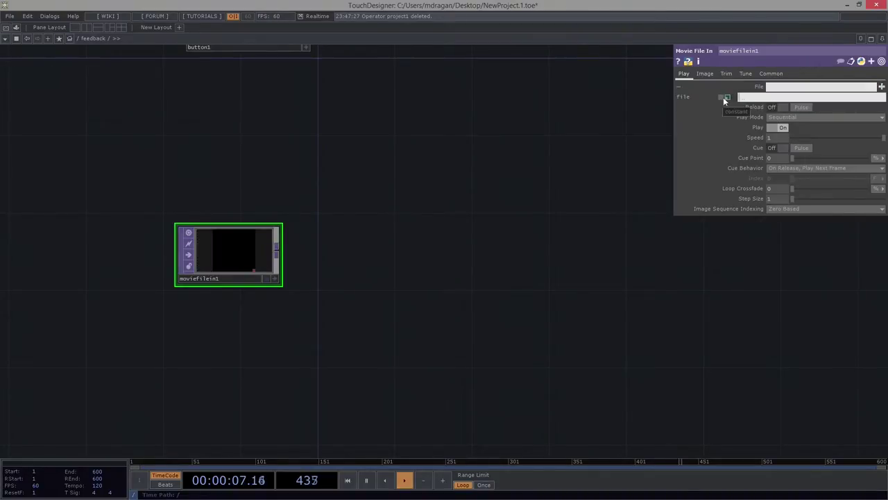
pyautogui.click(767, 99)
pyautogui.hotkey('ctrl', 'v')
pyautogui.press('Return')
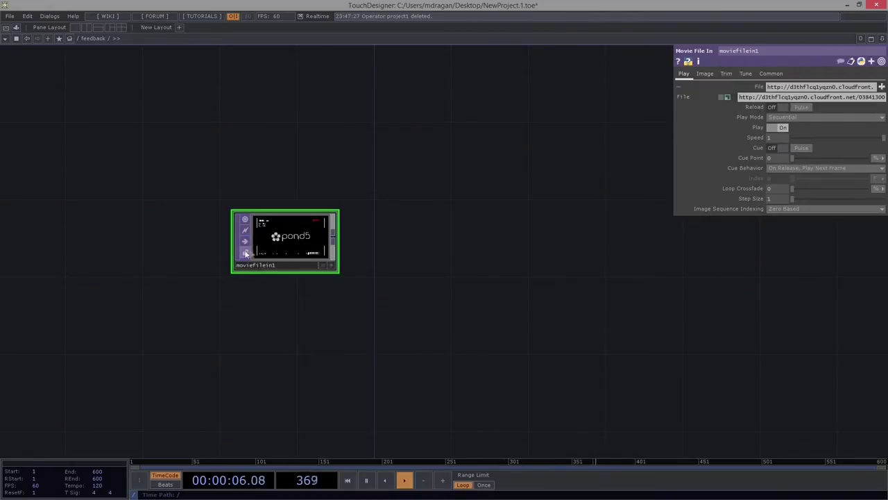
# Step: Lock the moviefilein1 operator to keep the downloaded pond5 image
pyautogui.scroll(2, 298, 301)
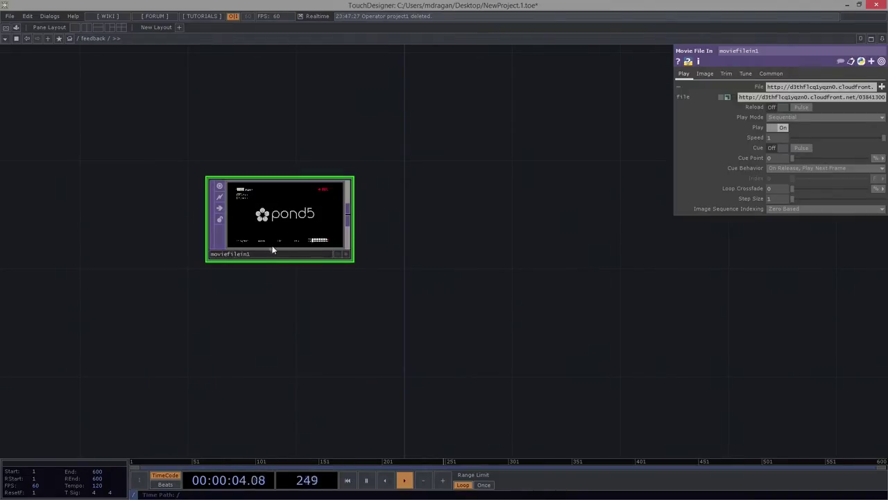
pyautogui.click(219, 220)
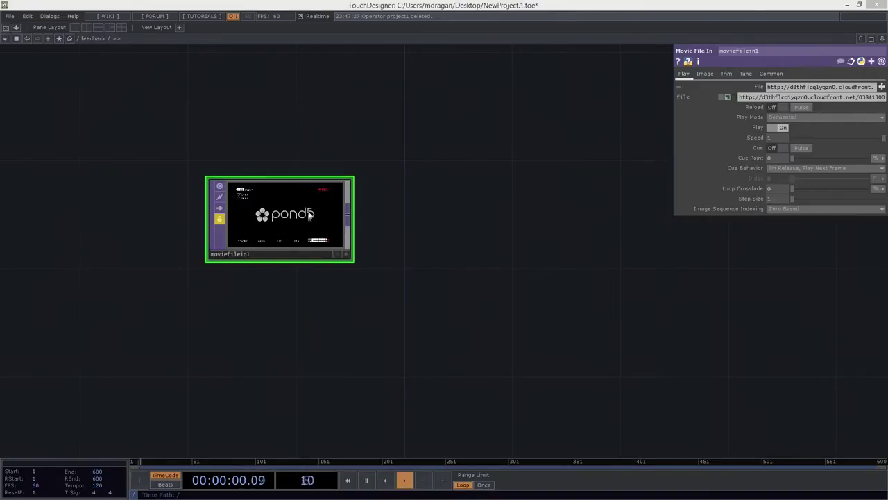
pyautogui.moveTo(427, 220); pyautogui.dragTo(434, 223)
pyautogui.scroll(7, 283, 211)
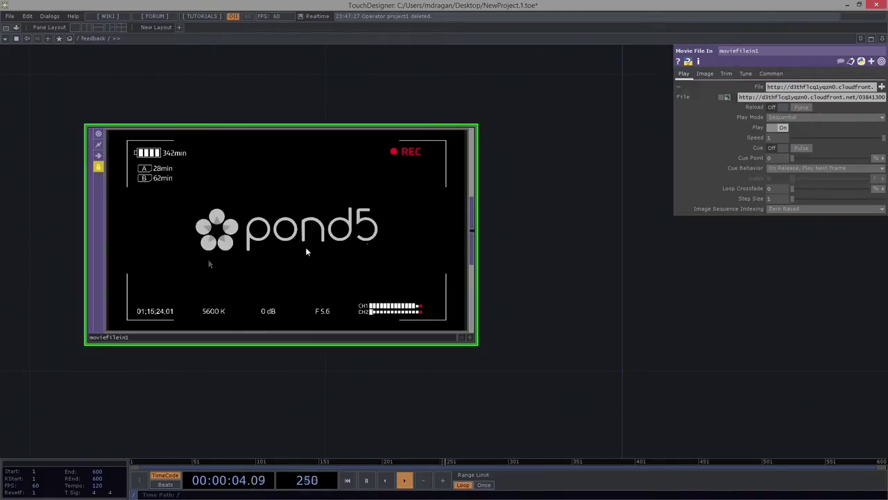
pyautogui.scroll(-3, 407, 227)
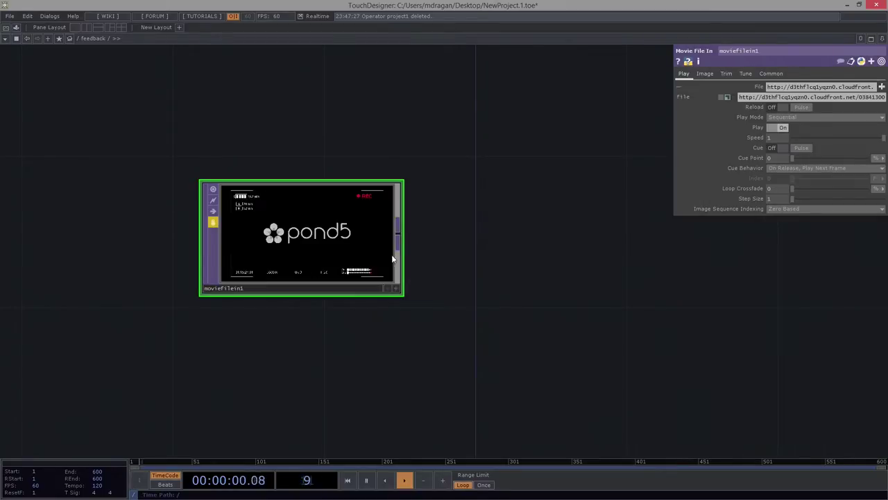
# Step: Add a Composite TOP to the right of moviefilein1
pyautogui.scroll(3, 234, 201)
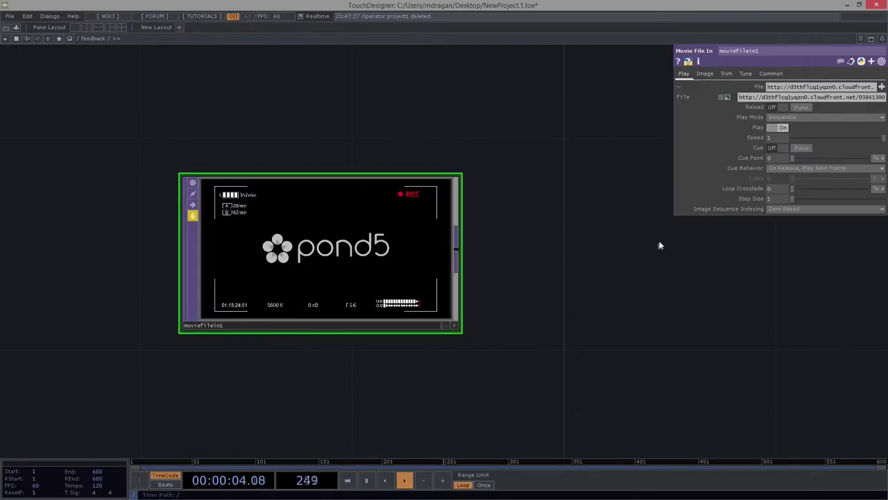
pyautogui.press('Tab')
pyautogui.write('com')
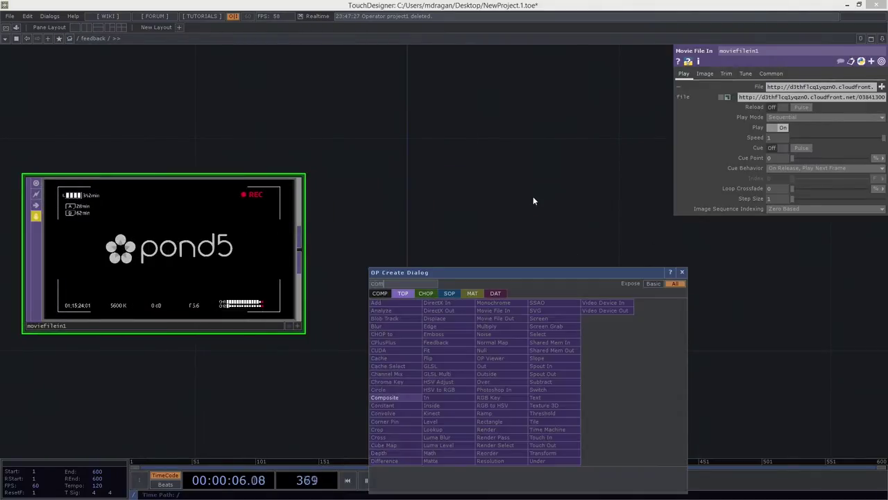
pyautogui.press('Return')
pyautogui.click(519, 187)
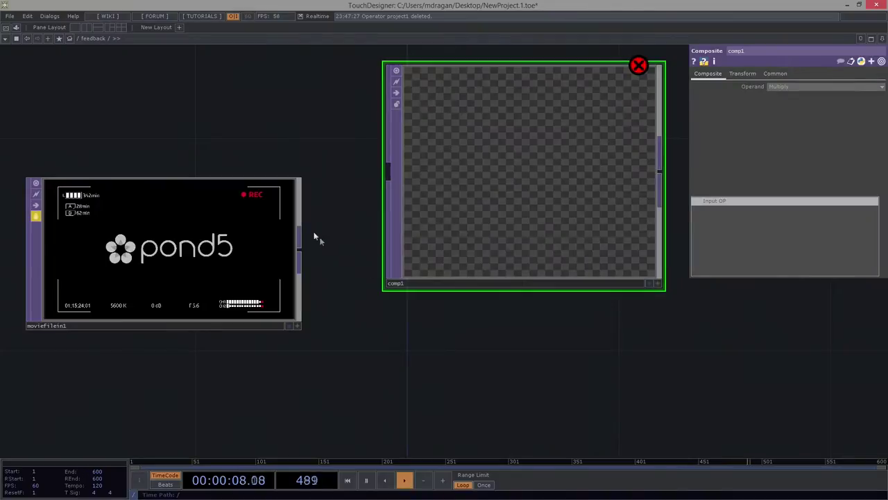
pyautogui.moveTo(570, 296); pyautogui.dragTo(429, 224)
pyautogui.moveTo(429, 218); pyautogui.dragTo(475, 265)
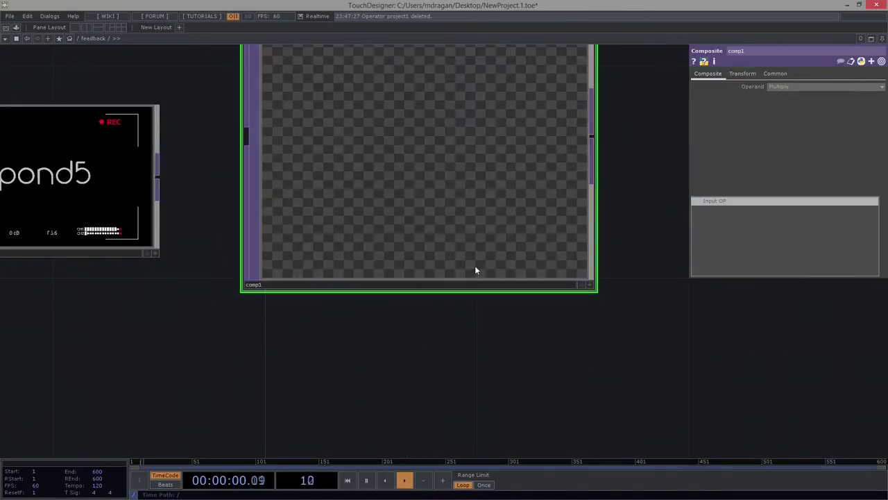
pyautogui.hotkey('ctrl', 'z')
# Step: Wire the output of moviefilein1 into the Composite TOP and show the composite's info with its error details
pyautogui.scroll(-3, 442, 287)
pyautogui.moveTo(297, 193); pyautogui.dragTo(417, 204)
pyautogui.moveTo(523, 257); pyautogui.dragTo(520, 227)
pyautogui.moveTo(451, 220); pyautogui.dragTo(439, 194)
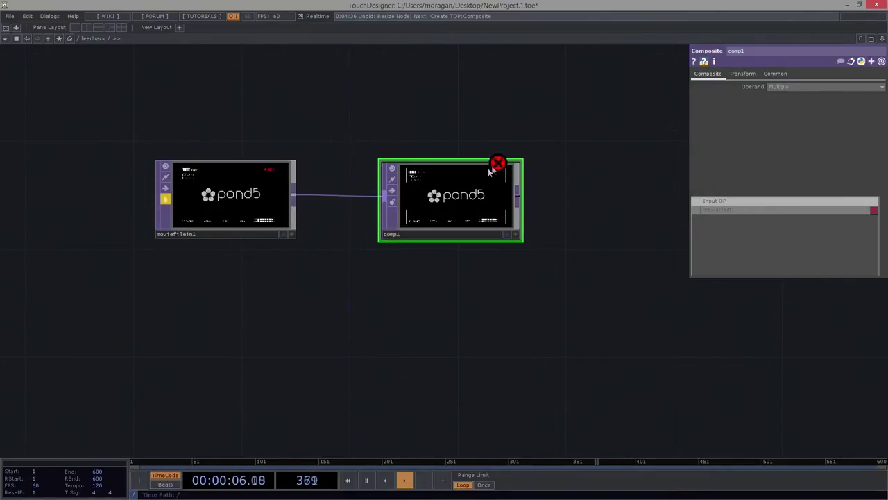
pyautogui.middleClick(466, 204)
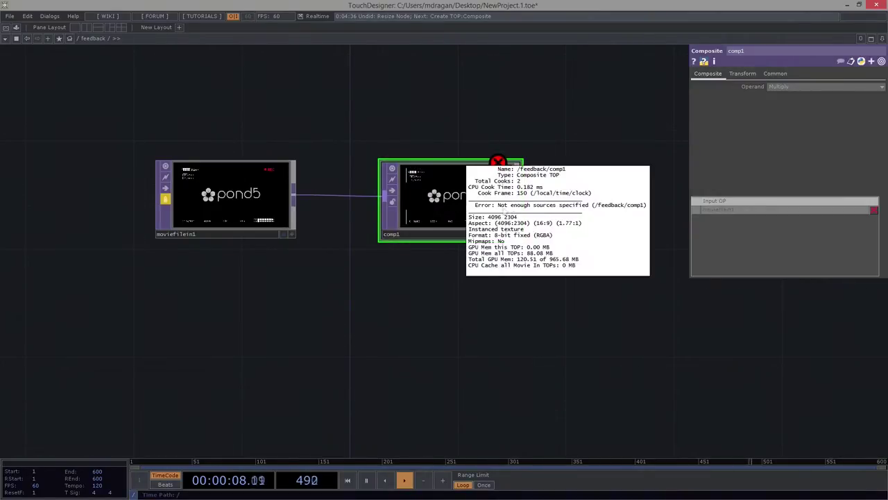
# Step: Add a Rectangle TOP below moviefilein1
pyautogui.moveTo(503, 209); pyautogui.dragTo(357, 300, button='middle')
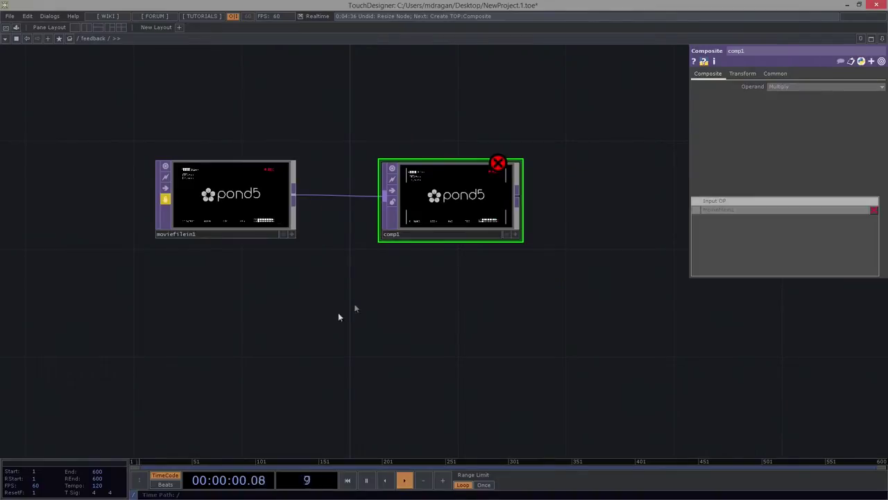
pyautogui.press('Tab')
pyautogui.press('Tab')
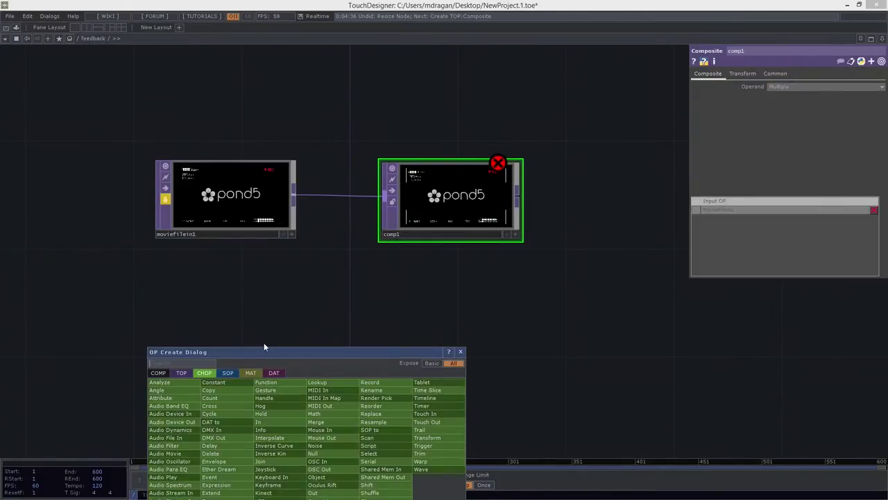
pyautogui.hotkey('shift', 'Tab')
pyautogui.write('re')
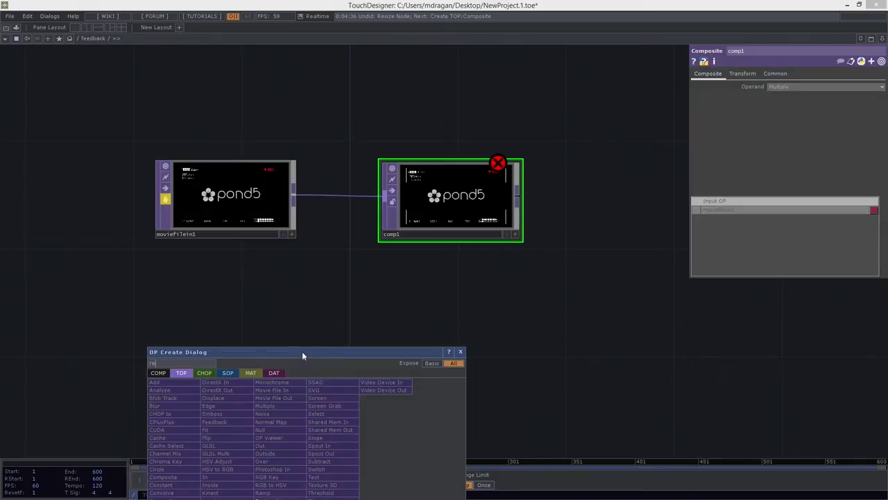
pyautogui.moveTo(302, 351); pyautogui.dragTo(345, 224)
pyautogui.click(321, 424)
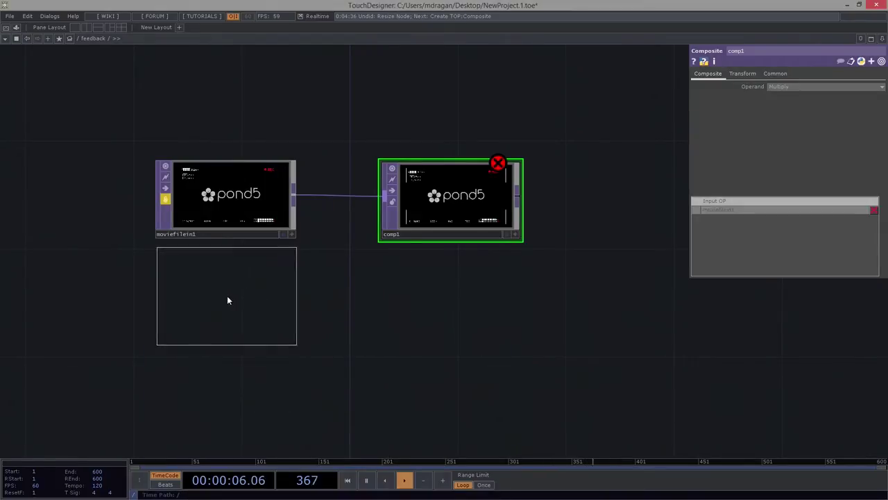
pyautogui.click(228, 299)
# Step: Wire rectangle1 into comp1 as its second input and move the rectangle node slightly farther below moviefilein1
pyautogui.moveTo(270, 274); pyautogui.dragTo(391, 203)
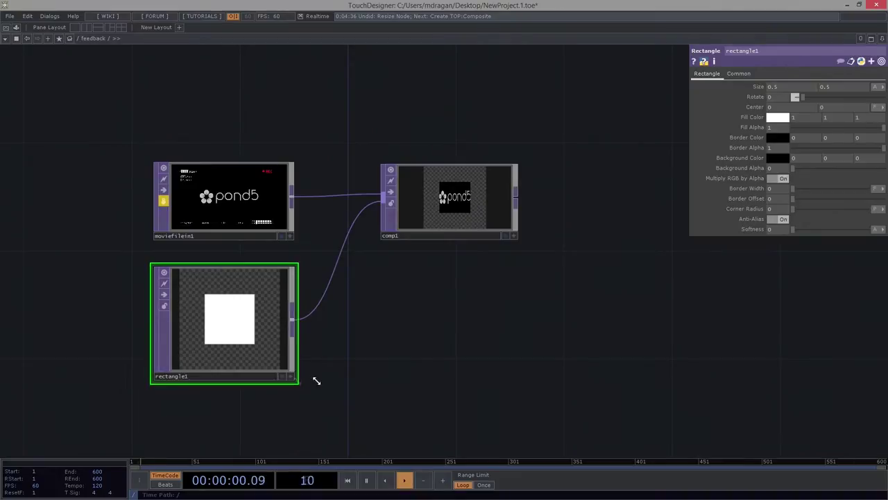
pyautogui.moveTo(224, 296); pyautogui.dragTo(224, 307)
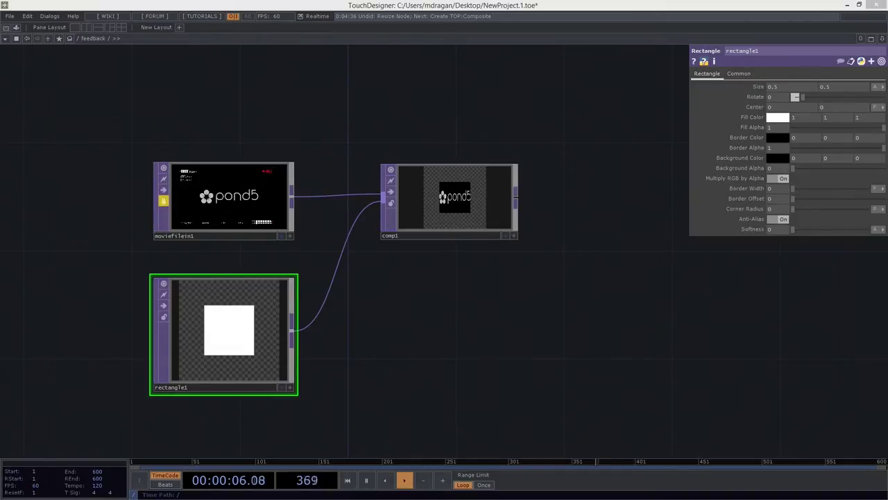
pyautogui.moveTo(116, 252); pyautogui.dragTo(222, 319)
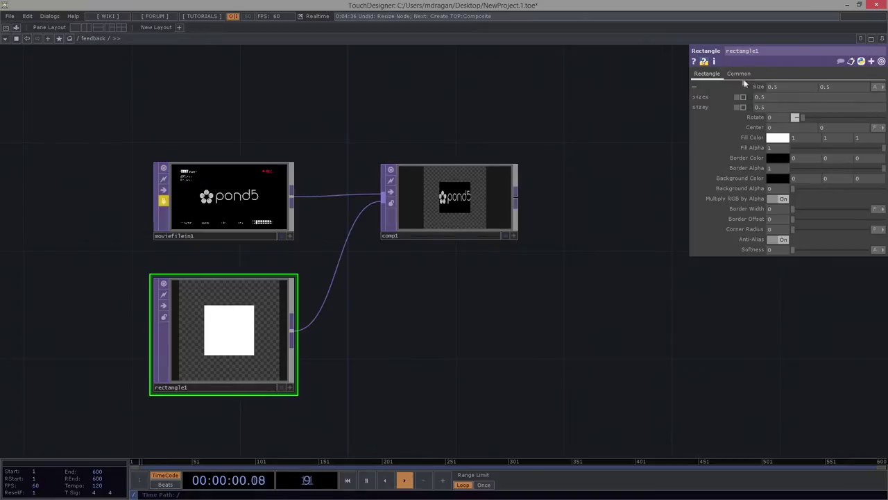
# Step: Set rectangle1's horizontal resolution to the expression op('moviefilein1').width
pyautogui.click(739, 74)
pyautogui.click(751, 97)
pyautogui.moveTo(773, 109); pyautogui.dragTo(730, 104)
pyautogui.write('op()')
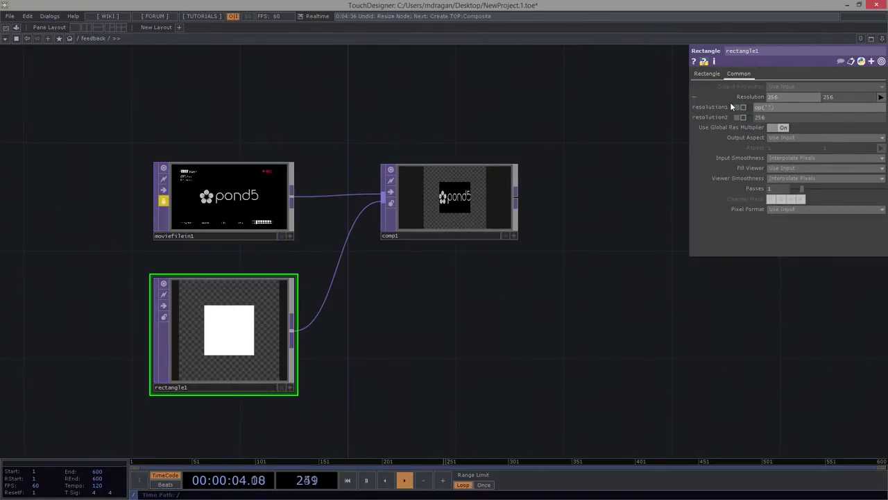
pyautogui.write('moviefilein1')
pyautogui.write('.width')
pyautogui.press('Return')
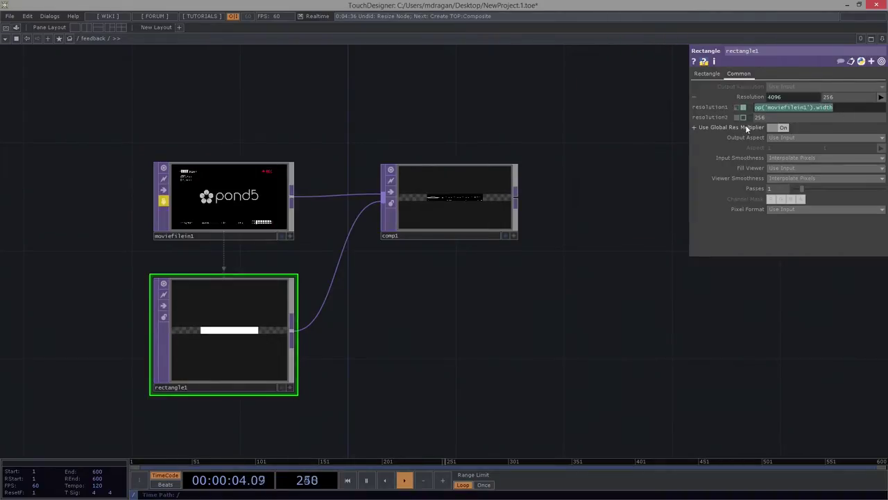
# Step: Set rectangle1's vertical resolution to the expression op('moviefilein1').height
pyautogui.click(738, 117)
pyautogui.write("op('moviefilein1').width")
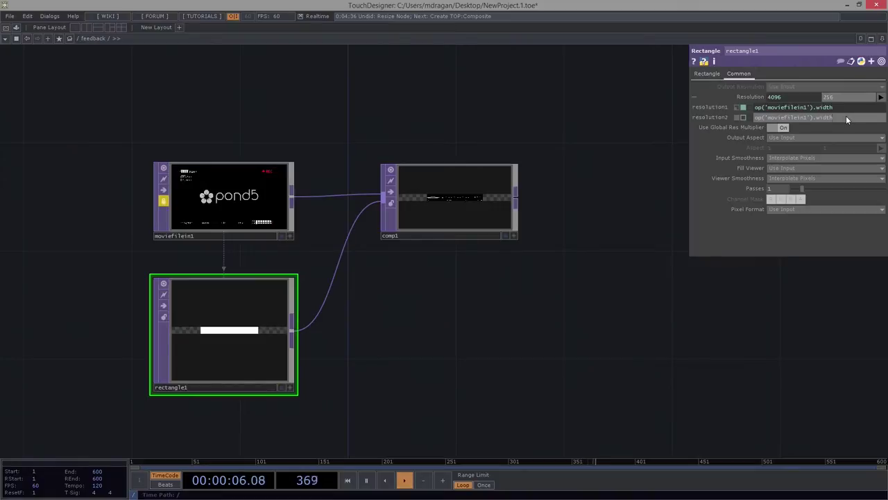
pyautogui.press('BackSpace')
pyautogui.press('BackSpace')
pyautogui.press('BackSpace')
pyautogui.write('height')
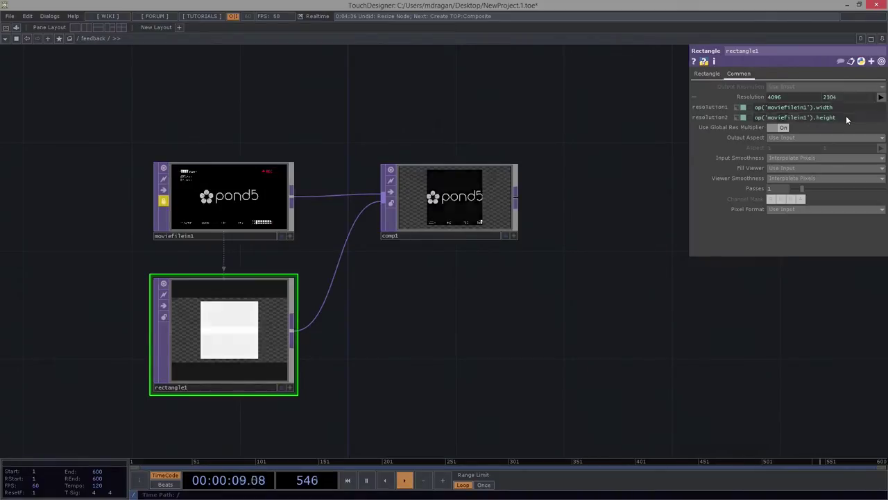
# Step: Fit the rectangle1 node to its image's proportions and place it directly beneath moviefilein1
pyautogui.doubleClick(298, 394)
pyautogui.moveTo(234, 373); pyautogui.dragTo(234, 340)
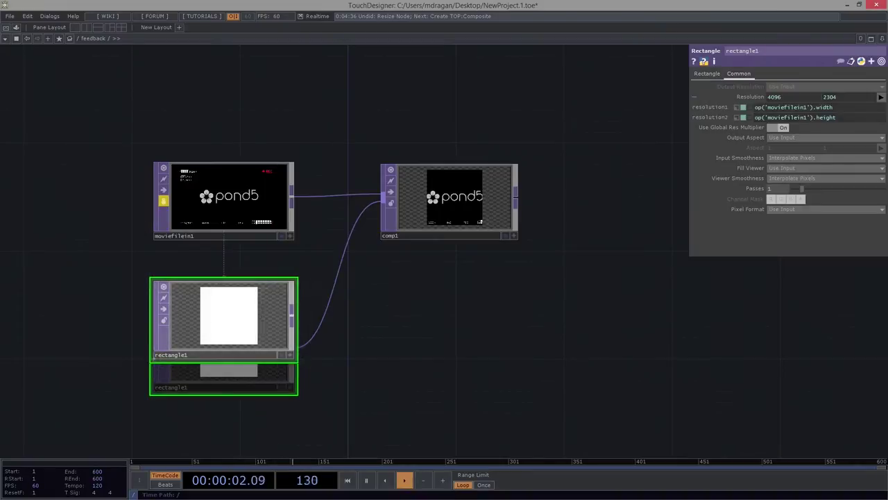
pyautogui.scroll(2, 427, 225)
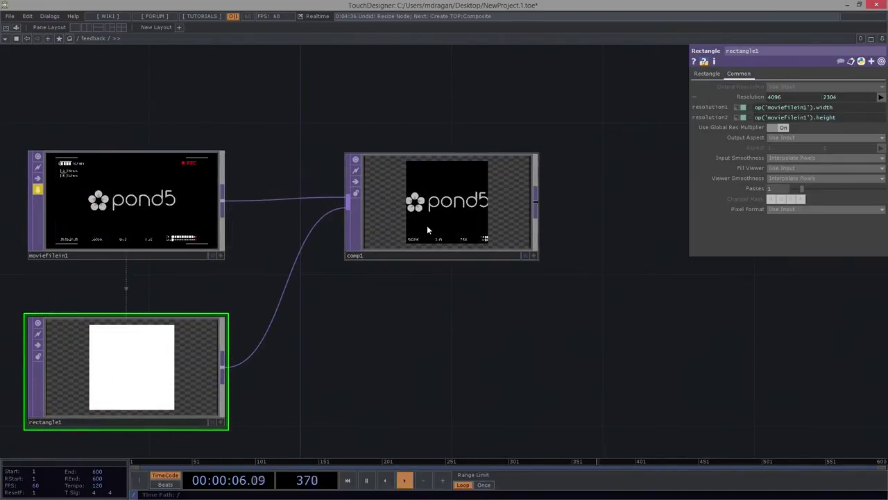
# Step: View comp1's Transform parameters and move the comp1 node down so it sits between its two inputs
pyautogui.click(506, 161)
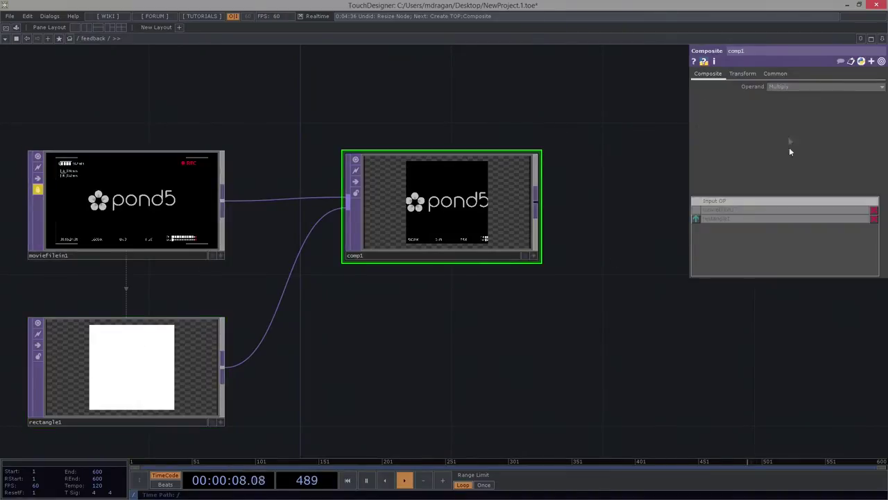
pyautogui.click(740, 74)
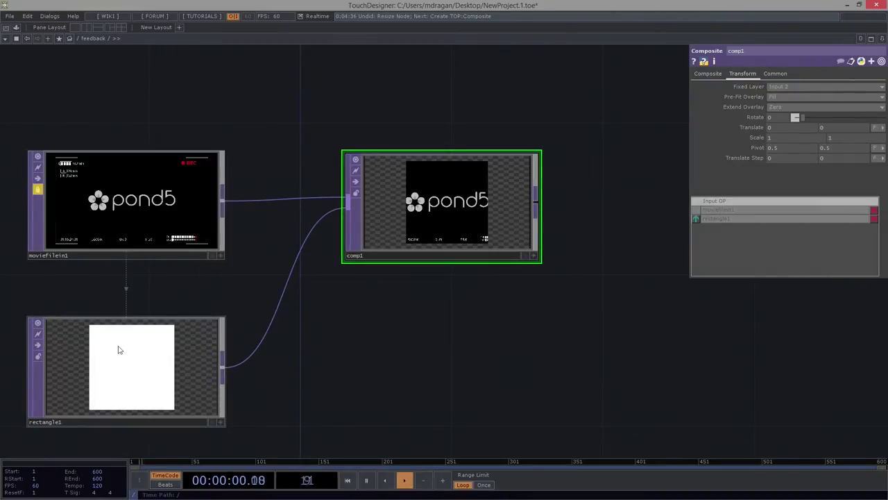
pyautogui.moveTo(458, 201); pyautogui.dragTo(442, 278)
pyautogui.moveTo(435, 184); pyautogui.dragTo(534, 346, button='right')
pyautogui.moveTo(27, 284); pyautogui.dragTo(135, 354, button='right')
pyautogui.scroll(3, 136, 363)
pyautogui.scroll(-4, 273, 311)
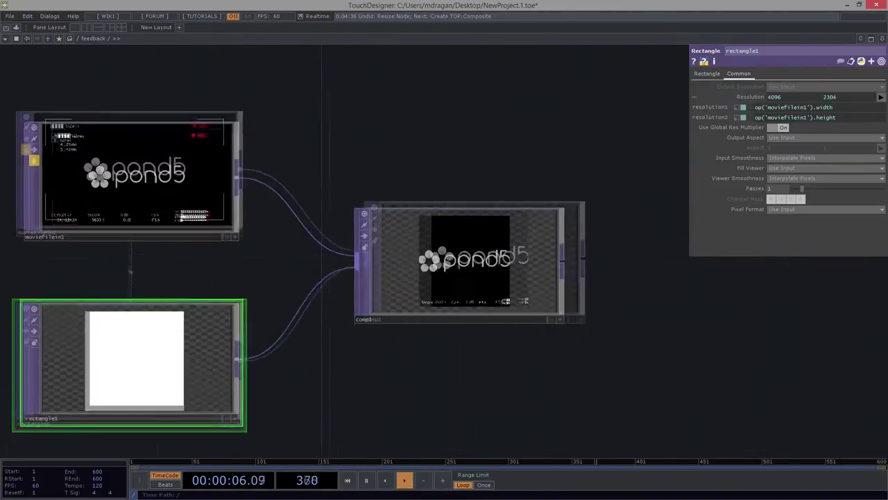
# Step: Set rectangle1's size to 0.548 horizontally and 0.17 vertically so it tightly covers the pond5 logo
pyautogui.click(707, 73)
pyautogui.moveTo(437, 179); pyautogui.dragTo(500, 164)
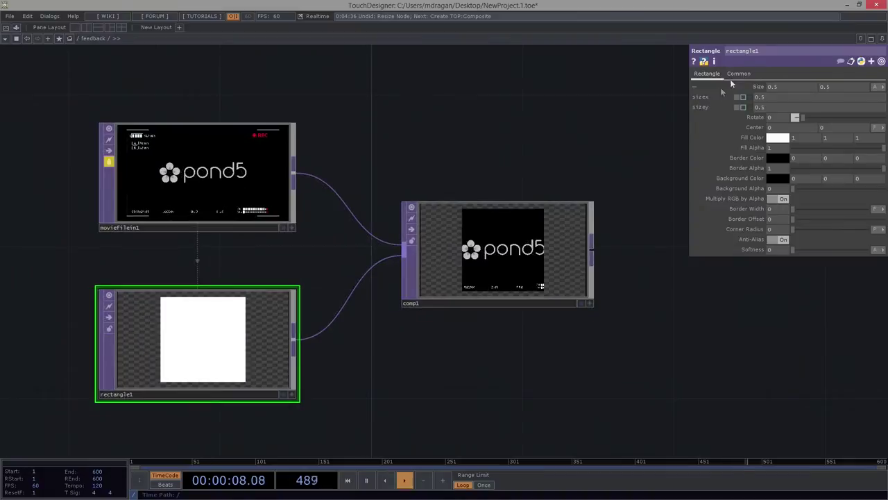
pyautogui.moveTo(796, 86); pyautogui.dragTo(798, 70)
pyautogui.scroll(4, 454, 253)
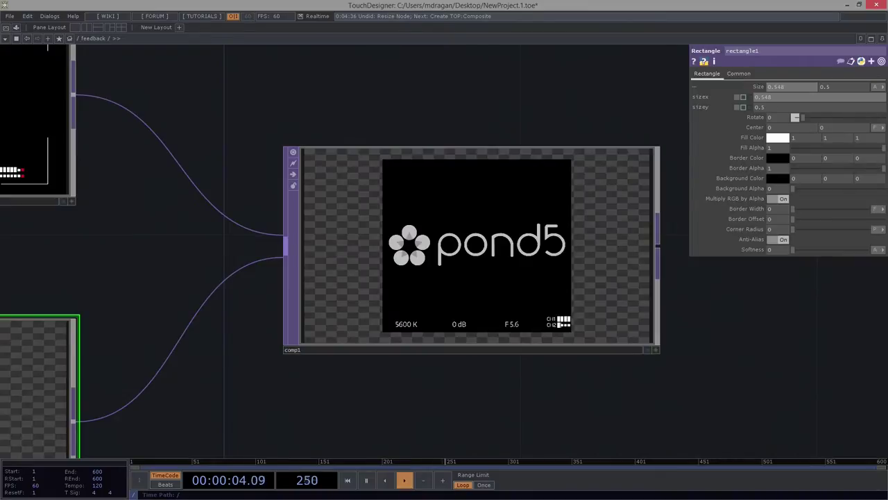
pyautogui.moveTo(853, 88)
pyautogui.mouseDown()
pyautogui.moveTo(860, 125)
pyautogui.moveTo(852, 74)
pyautogui.mouseUp()
pyautogui.moveTo(850, 74); pyautogui.dragTo(852, 74, button='middle')
pyautogui.scroll(-6, 482, 260)
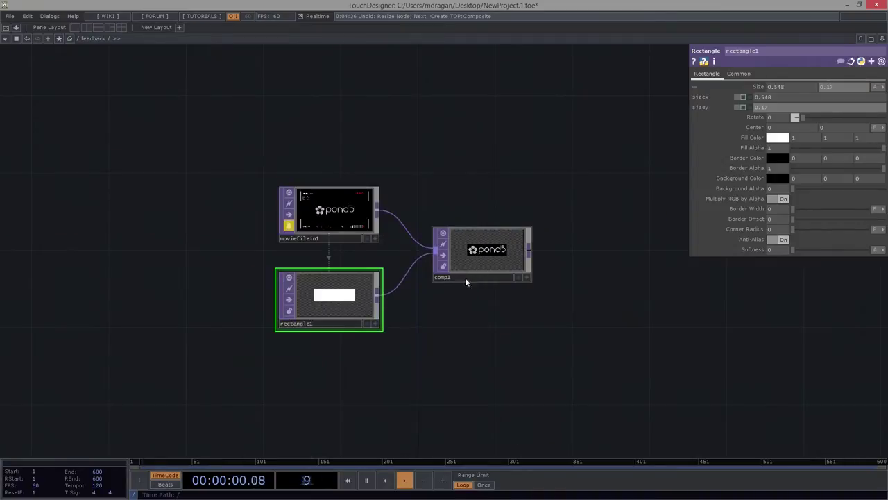
# Step: Set rectangle1's fill color to black
pyautogui.click(465, 278)
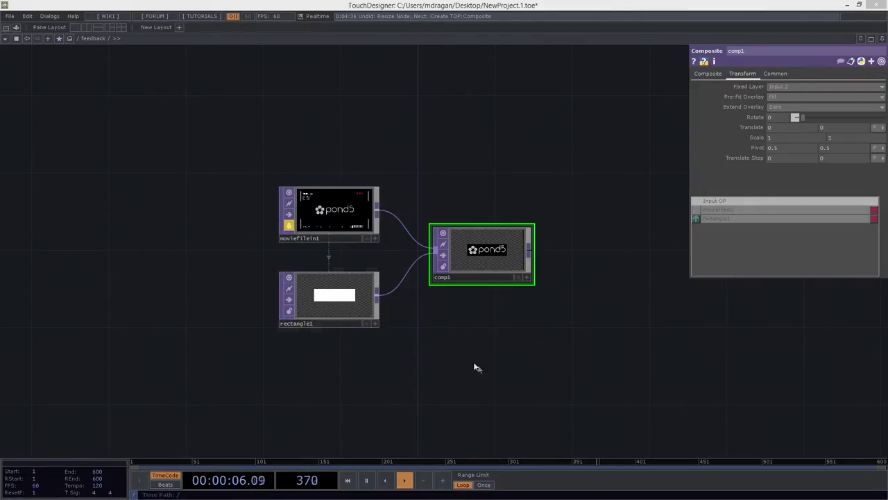
pyautogui.moveTo(448, 346); pyautogui.dragTo(474, 362)
pyautogui.click(363, 337)
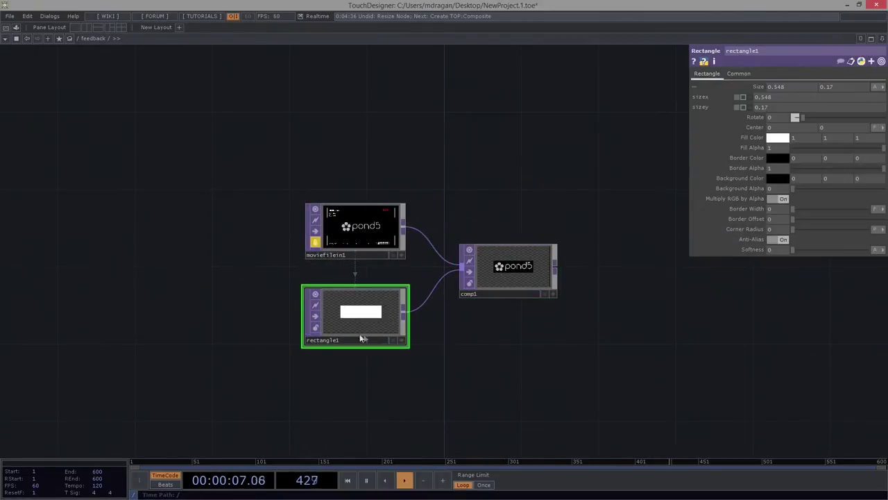
pyautogui.click(778, 140)
pyautogui.click(149, 81)
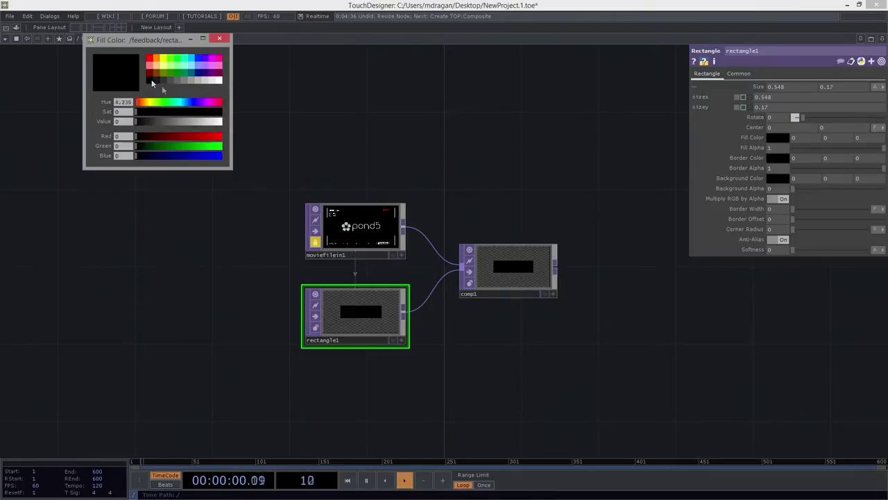
# Step: Set comp1's operand to Under
pyautogui.scroll(3, 562, 212)
pyautogui.click(428, 313)
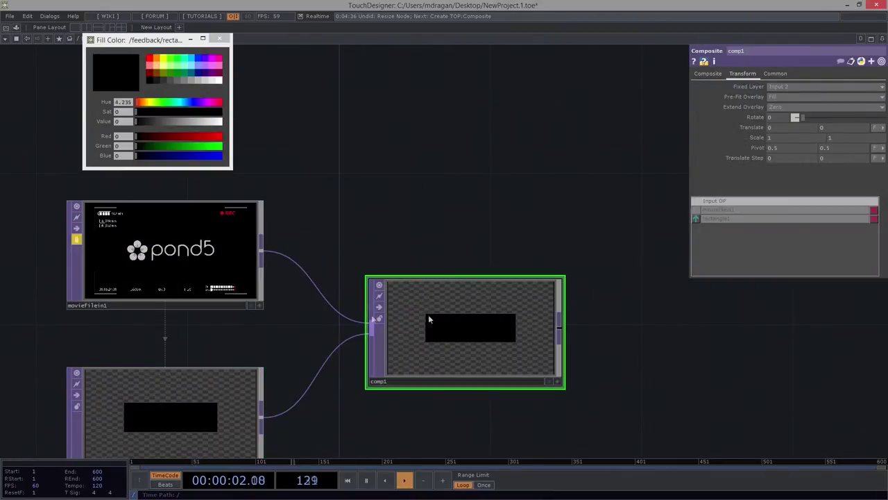
pyautogui.click(708, 74)
pyautogui.click(793, 87)
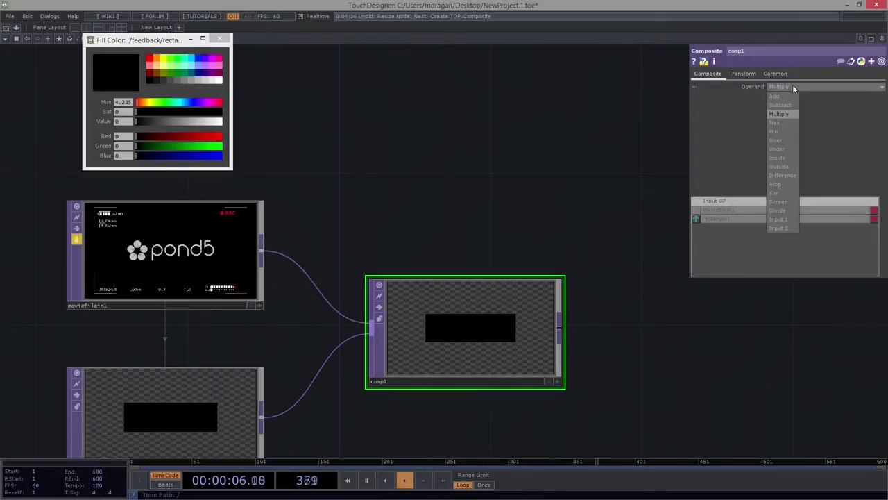
pyautogui.click(772, 151)
pyautogui.moveTo(280, 440); pyautogui.dragTo(271, 396)
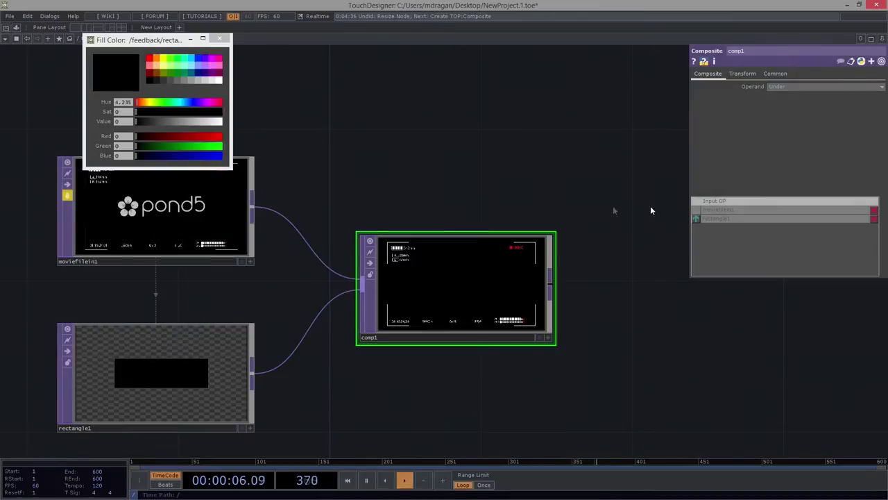
# Step: Set comp1's operand to Over and reorder its inputs so rectangle1 comes before moviefilein1
pyautogui.click(791, 84)
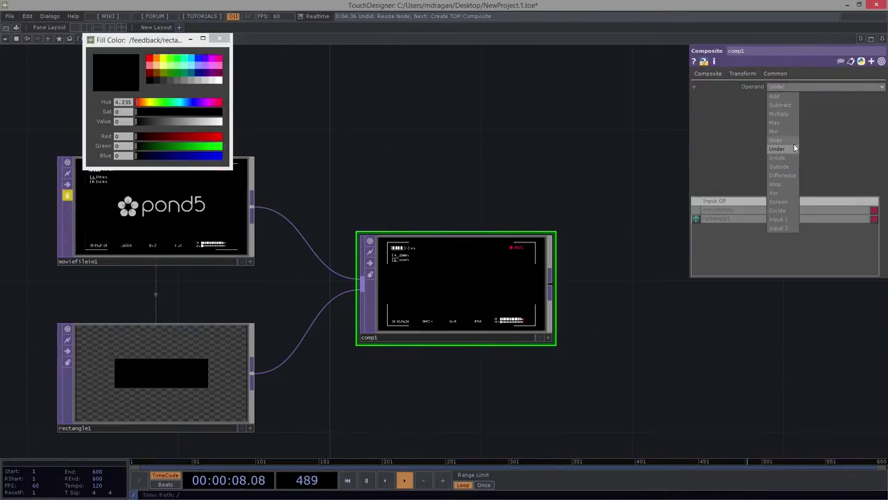
pyautogui.click(791, 140)
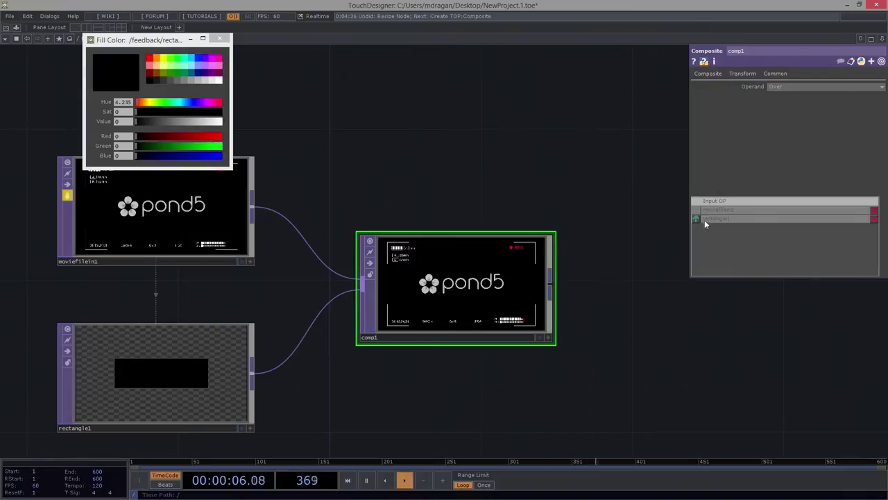
pyautogui.moveTo(699, 220); pyautogui.dragTo(698, 209)
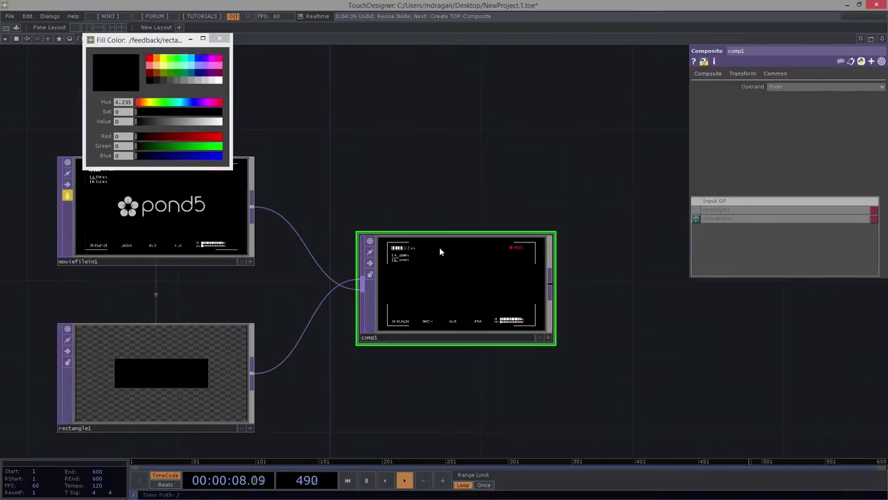
# Step: Move the rectangle1 node above moviefilein1 and shift both nodes down together to line up with comp1
pyautogui.moveTo(426, 168); pyautogui.dragTo(522, 189)
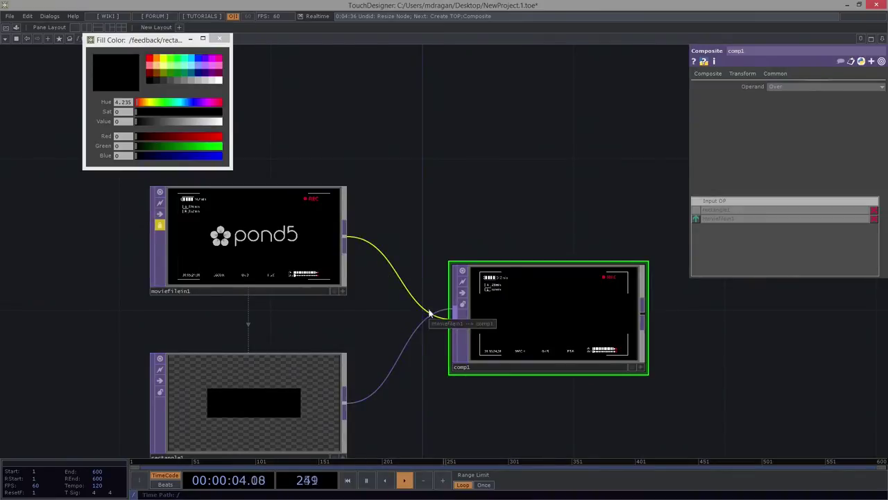
pyautogui.scroll(-3, 462, 156)
pyautogui.moveTo(396, 281); pyautogui.dragTo(396, 128)
pyautogui.moveTo(307, 93); pyautogui.dragTo(375, 182, button='right')
pyautogui.moveTo(372, 114); pyautogui.dragTo(381, 185)
pyautogui.scroll(3, 423, 221)
pyautogui.moveTo(395, 134); pyautogui.dragTo(391, 151)
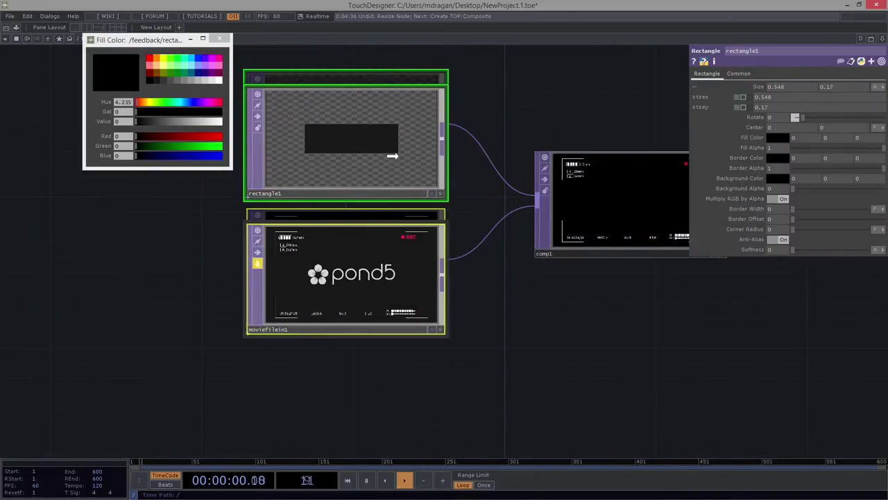
# Step: Nudge the rectangle1 and moviefilein1 nodes up slightly and close the Fill Color picker
pyautogui.moveTo(454, 219); pyautogui.dragTo(358, 227)
pyautogui.scroll(-2, 292, 186)
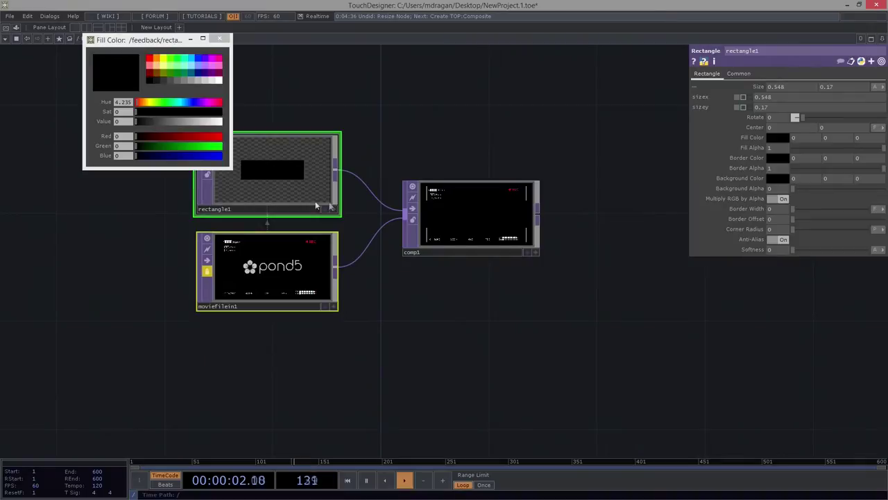
pyautogui.moveTo(385, 93); pyautogui.dragTo(294, 152, button='right')
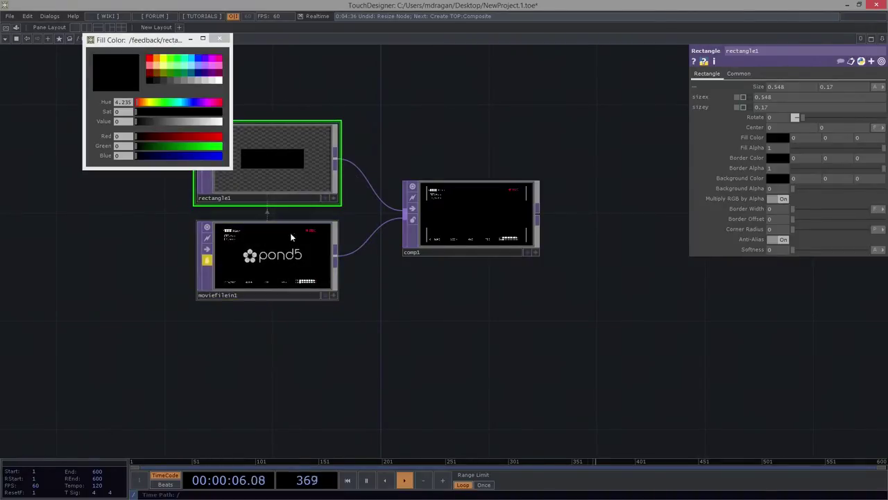
pyautogui.click(220, 39)
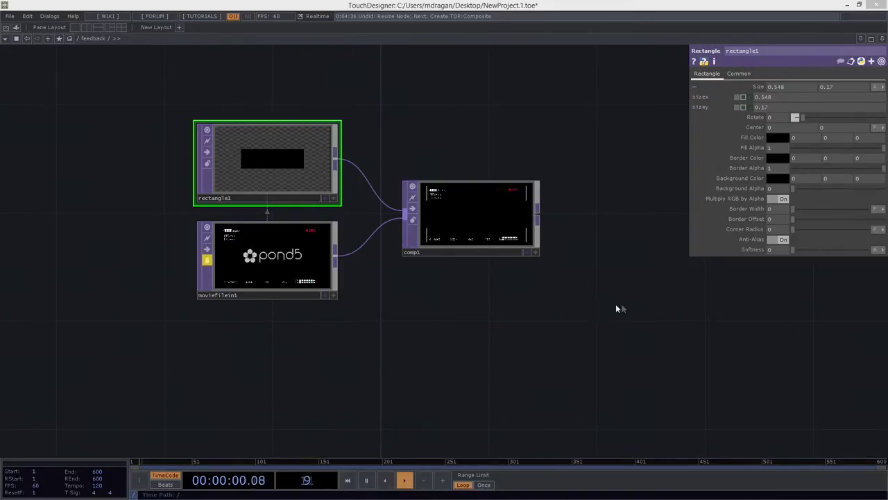
# Step: Add a Null TOP on comp1's output and place it beside comp1
pyautogui.scroll(-3, 428, 298)
pyautogui.rightClick(377, 269)
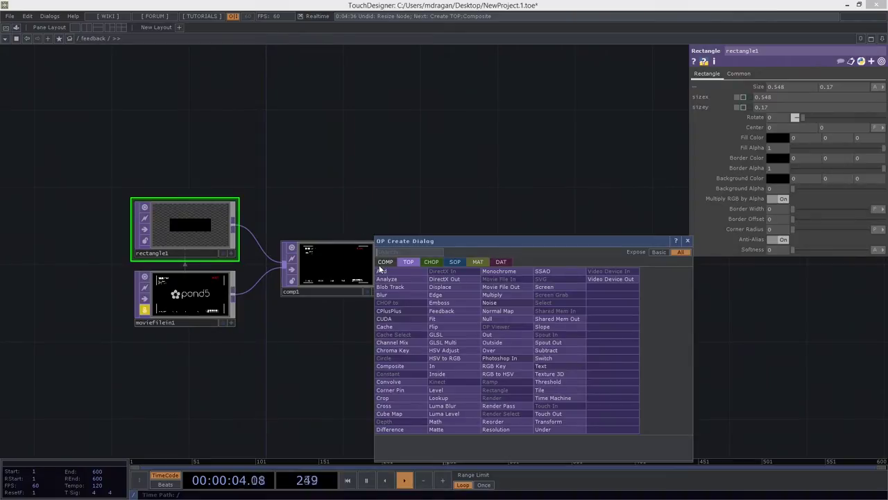
pyautogui.write('nul')
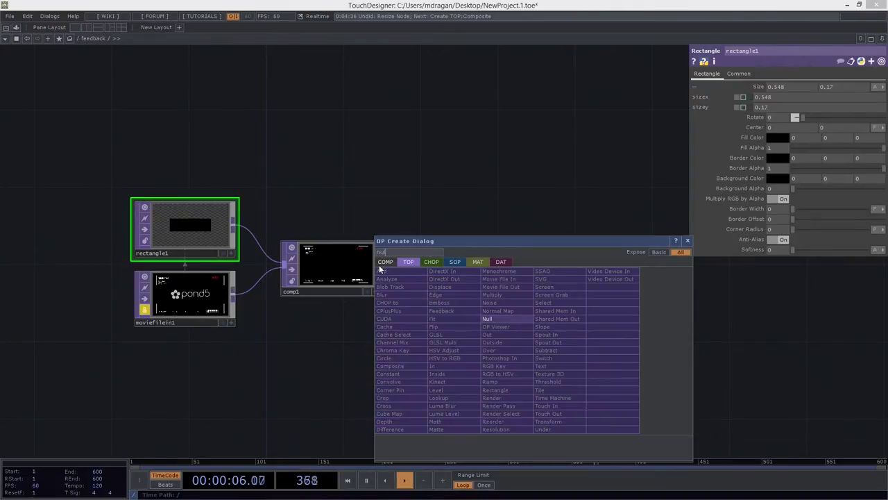
pyautogui.press('BackSpace')
pyautogui.press('BackSpace')
pyautogui.press('BackSpace')
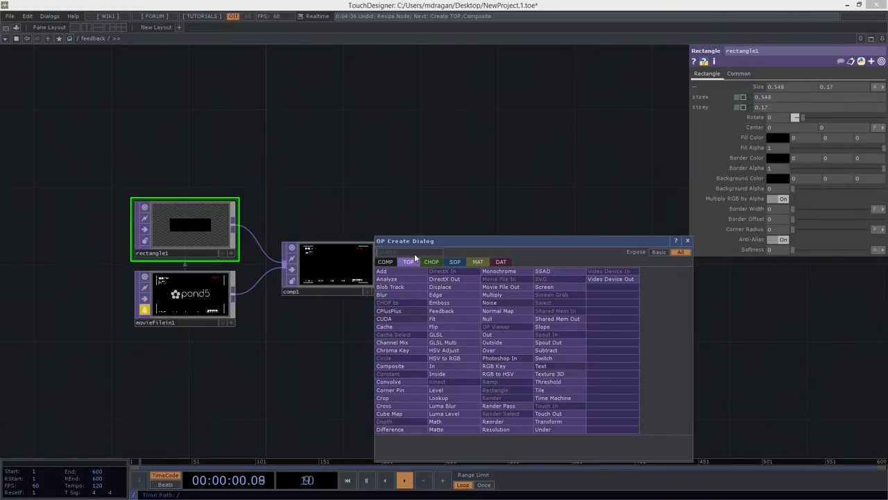
pyautogui.write('nul')
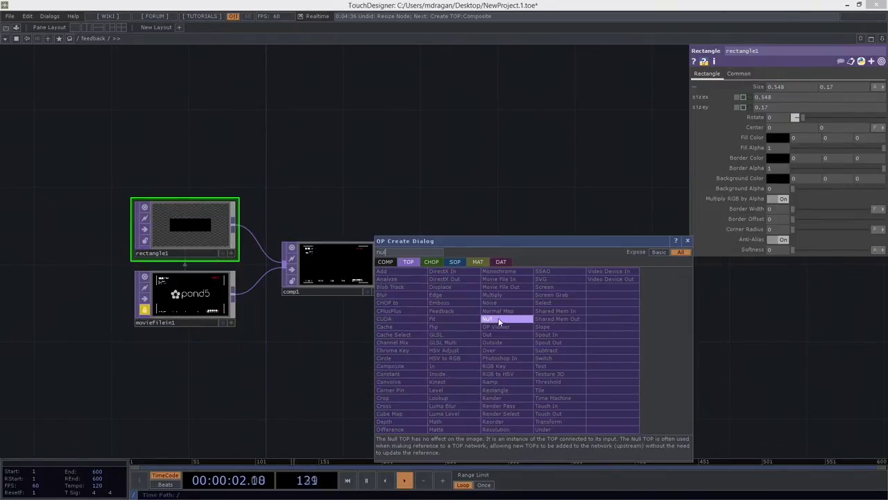
pyautogui.click(494, 318)
pyautogui.click(452, 272)
pyautogui.moveTo(452, 272); pyautogui.dragTo(460, 264)
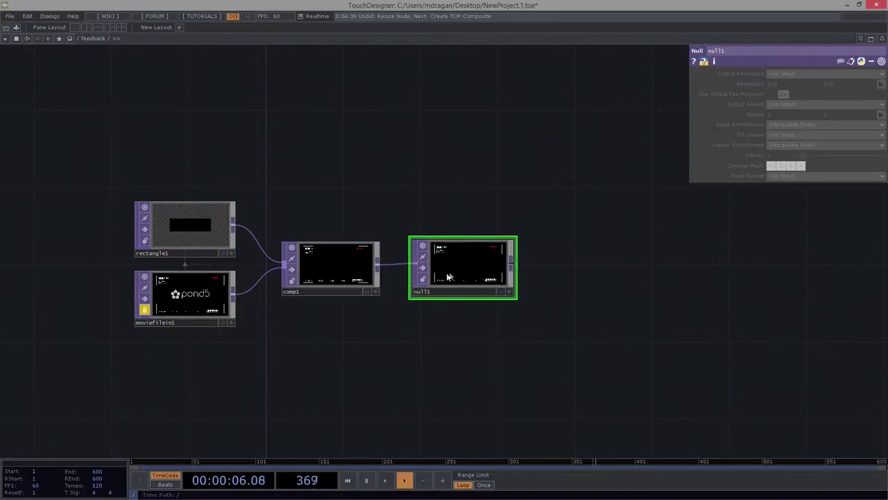
# Step: Add a Feedback TOP on null1's output and place it above and beyond null1
pyautogui.scroll(4, 451, 267)
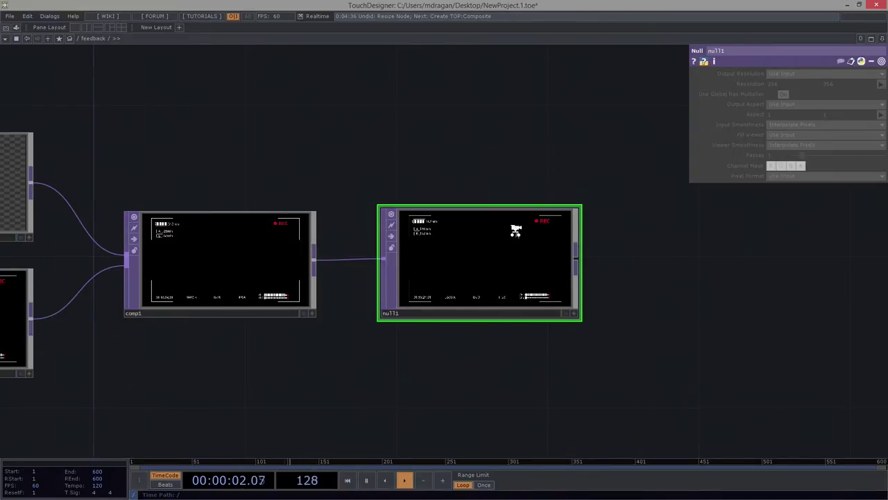
pyautogui.scroll(-4, 516, 230)
pyautogui.moveTo(545, 180); pyautogui.dragTo(474, 179)
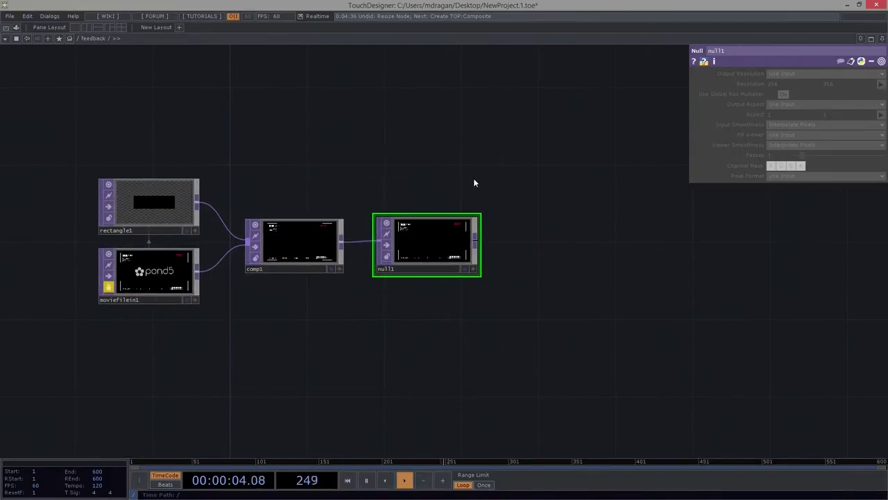
pyautogui.moveTo(498, 245); pyautogui.dragTo(331, 298)
pyautogui.rightClick(309, 297)
pyautogui.write('fe')
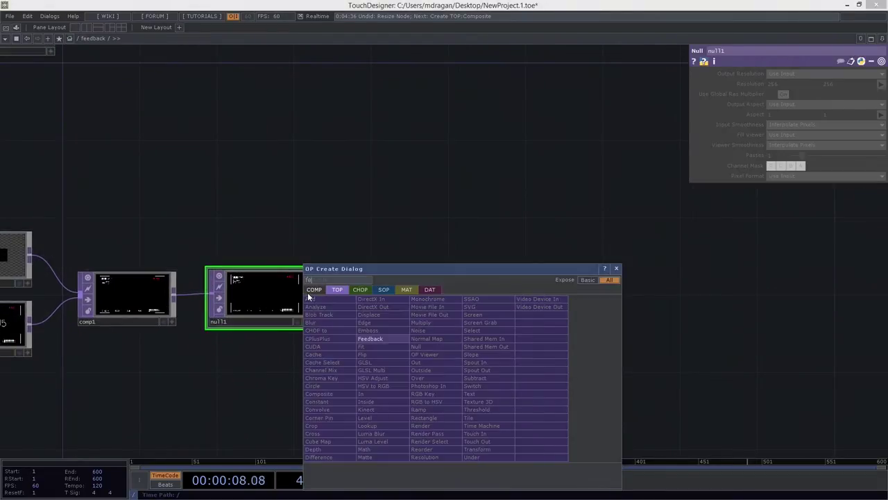
pyautogui.write('ed')
pyautogui.click(378, 338)
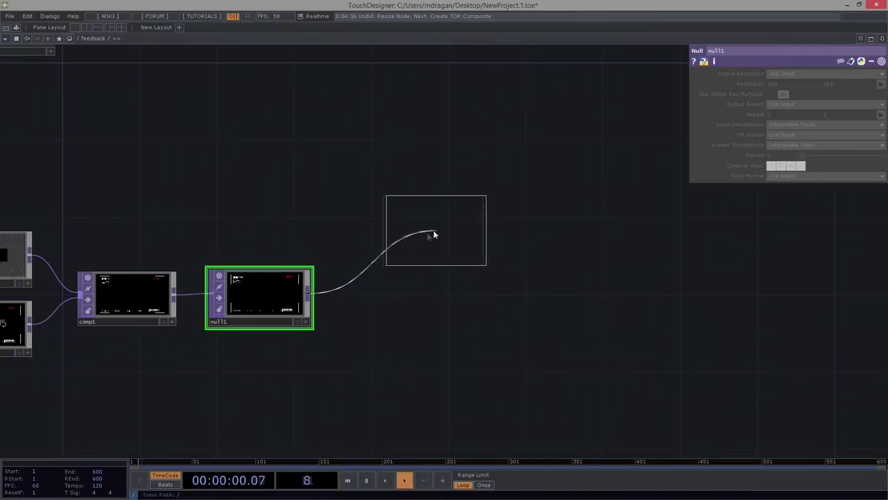
pyautogui.click(436, 227)
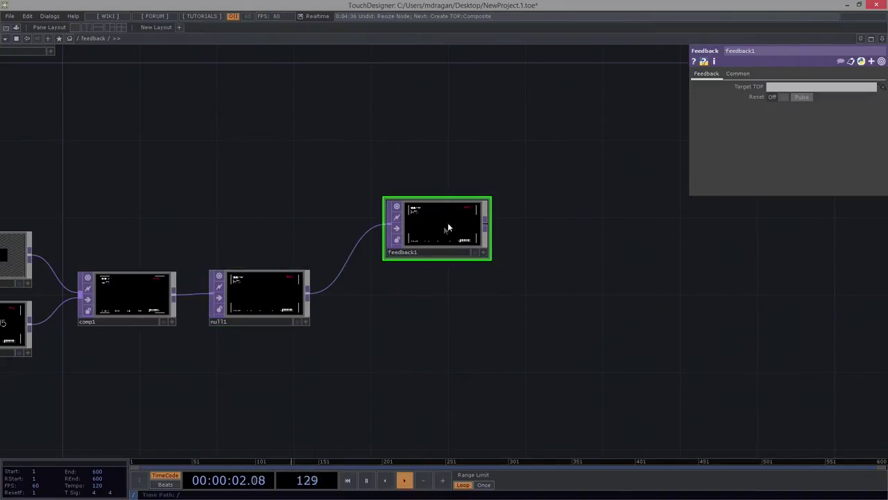
# Step: Add a Transform TOP on feedback1's output, in line with feedback1
pyautogui.click(485, 223)
pyautogui.write('tra')
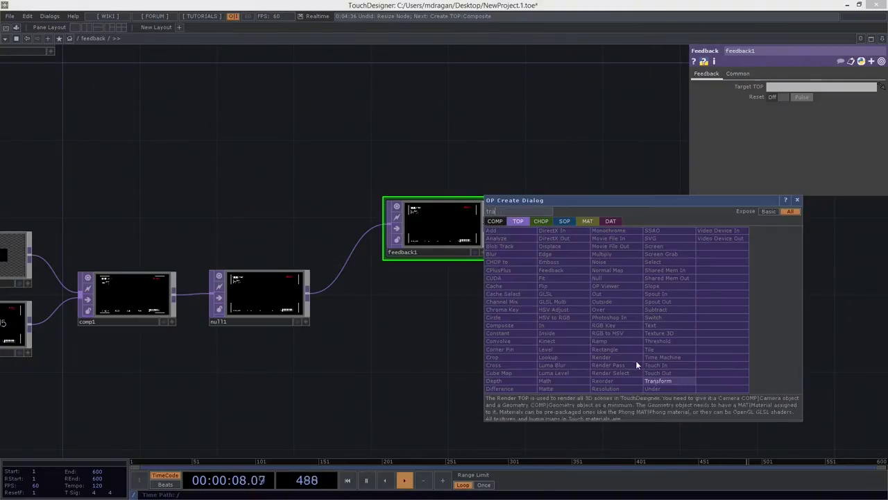
pyautogui.press('Return')
pyautogui.click(575, 232)
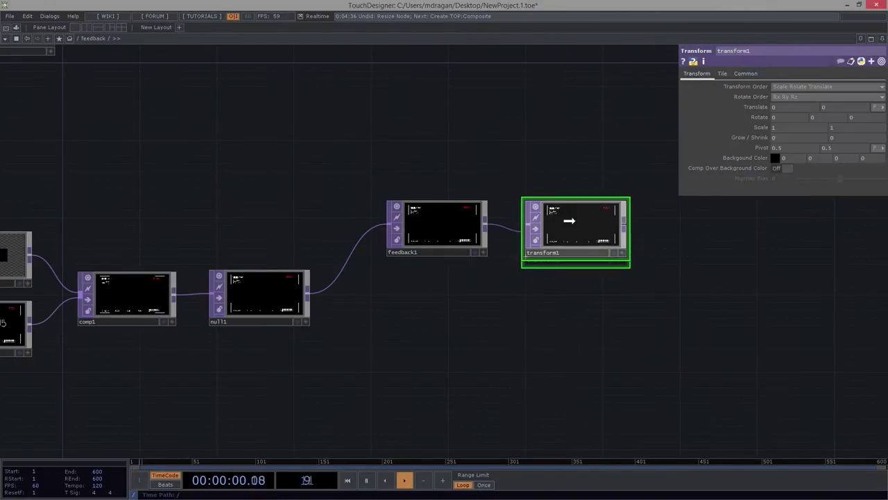
# Step: Add a Level TOP on transform1's output, in line with transform1
pyautogui.moveTo(667, 232); pyautogui.dragTo(521, 254)
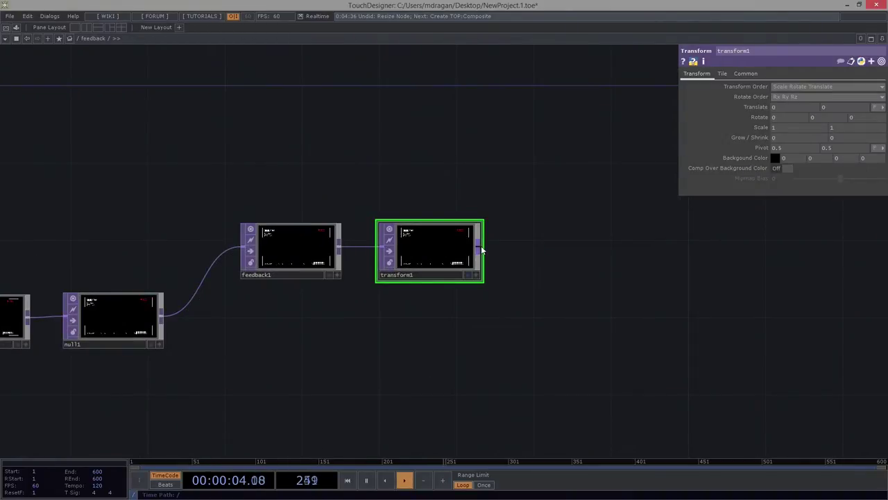
pyautogui.rightClick(480, 250)
pyautogui.write('le')
pyautogui.press('Return')
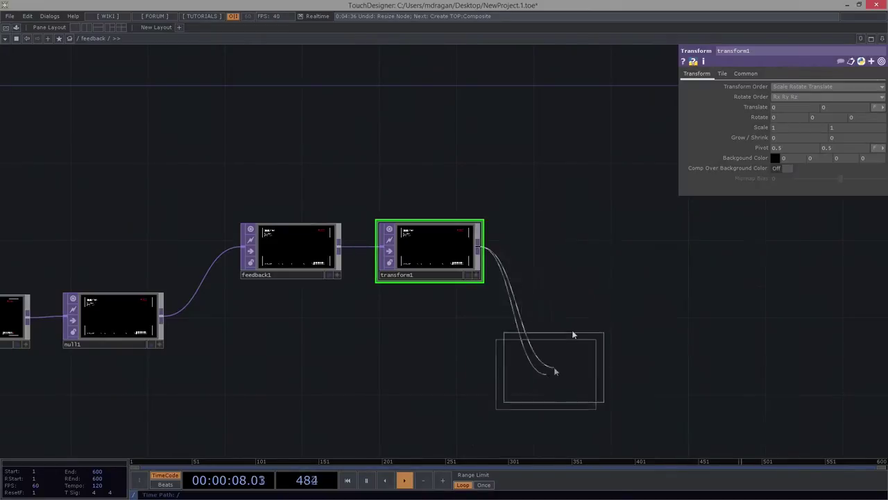
pyautogui.click(568, 254)
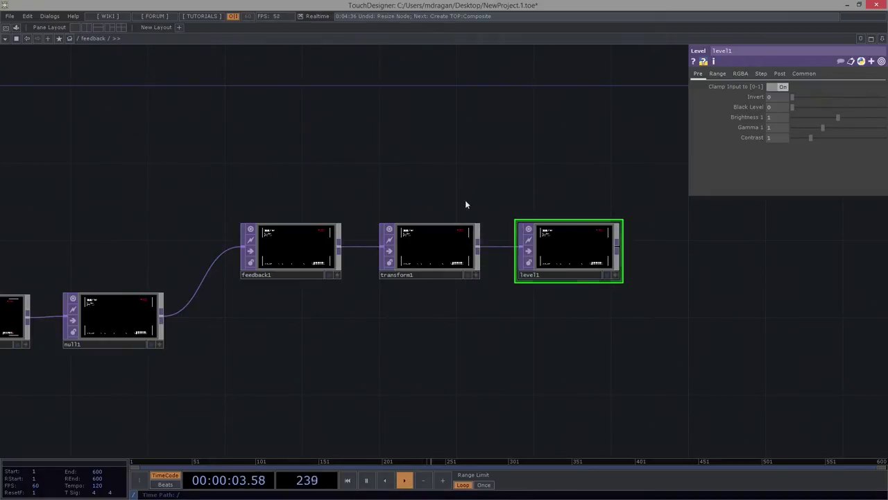
pyautogui.rightClick(620, 248)
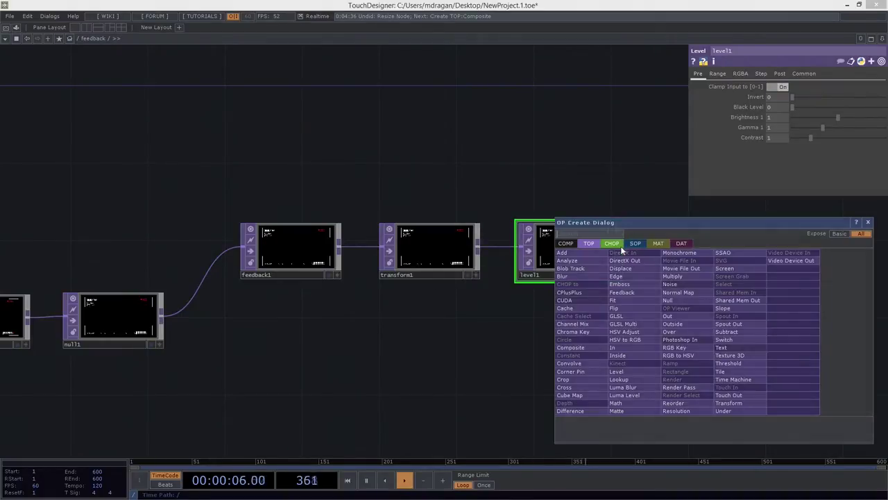
pyautogui.write('com')
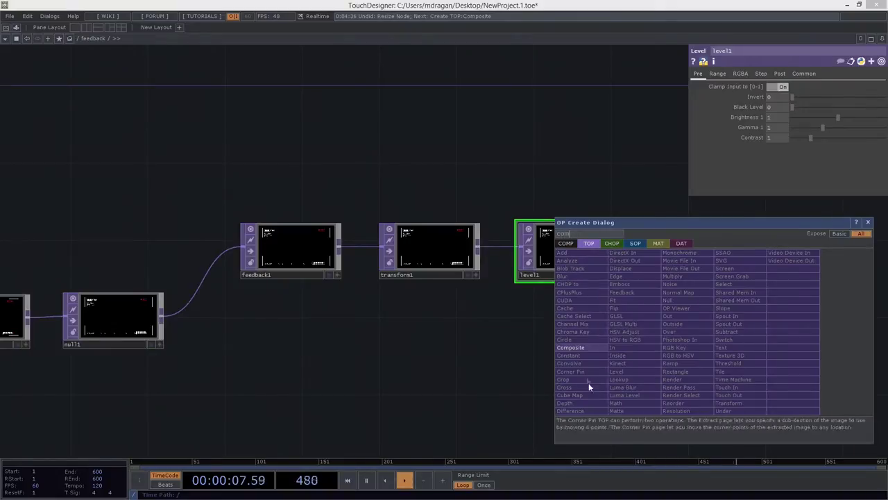
pyautogui.click(579, 347)
pyautogui.press('Escape')
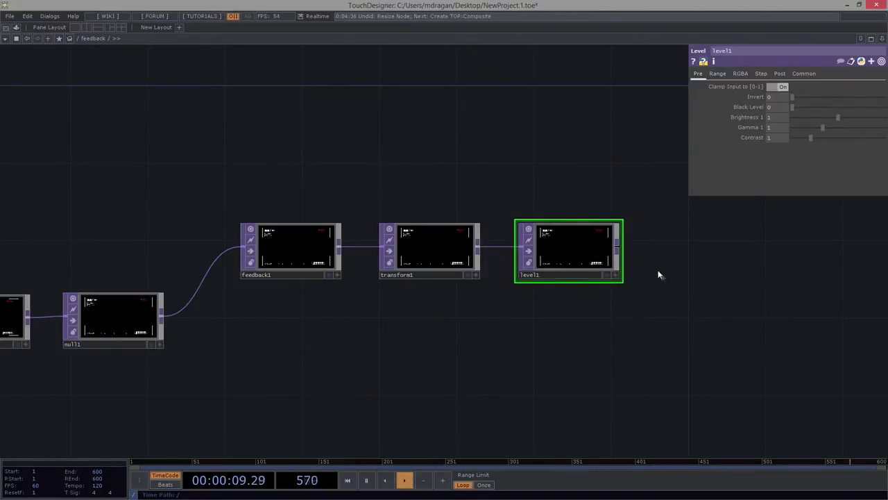
# Step: Add a Composite TOP on level1's output and place it beyond level1, at null1's height
pyautogui.rightClick(623, 251)
pyautogui.write('com')
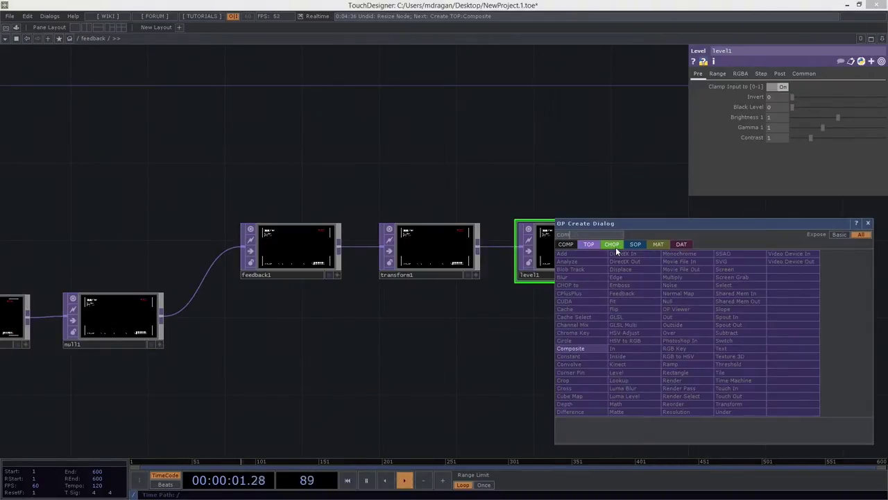
pyautogui.click(595, 349)
pyautogui.click(726, 295)
pyautogui.click(722, 325)
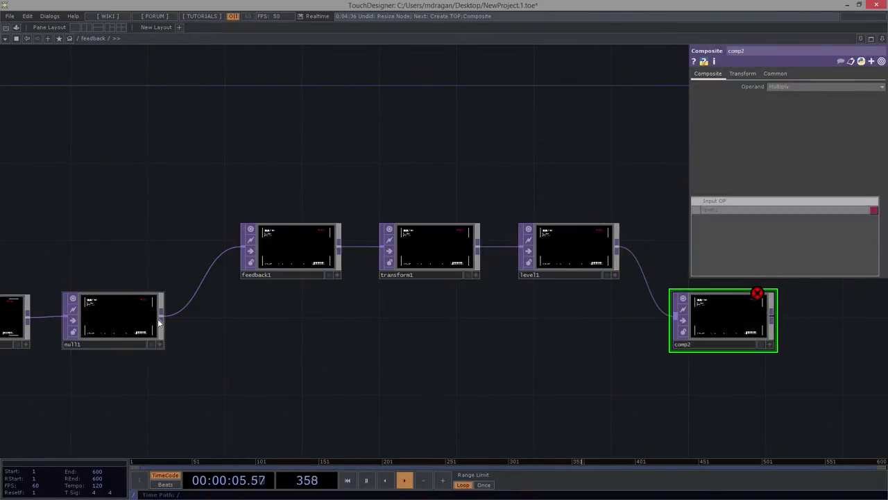
# Step: Connect null1 as comp2's second input and set feedback1's Target TOP to comp2
pyautogui.moveTo(159, 323); pyautogui.dragTo(666, 342)
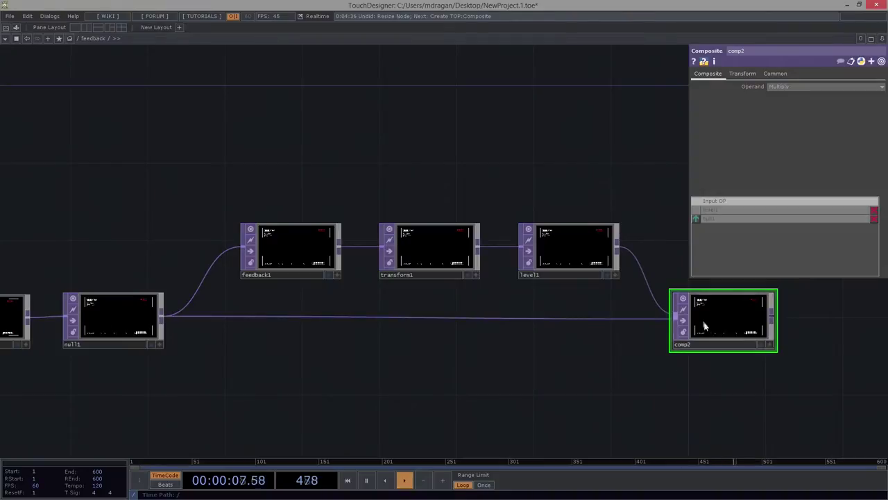
pyautogui.moveTo(229, 185); pyautogui.dragTo(292, 285)
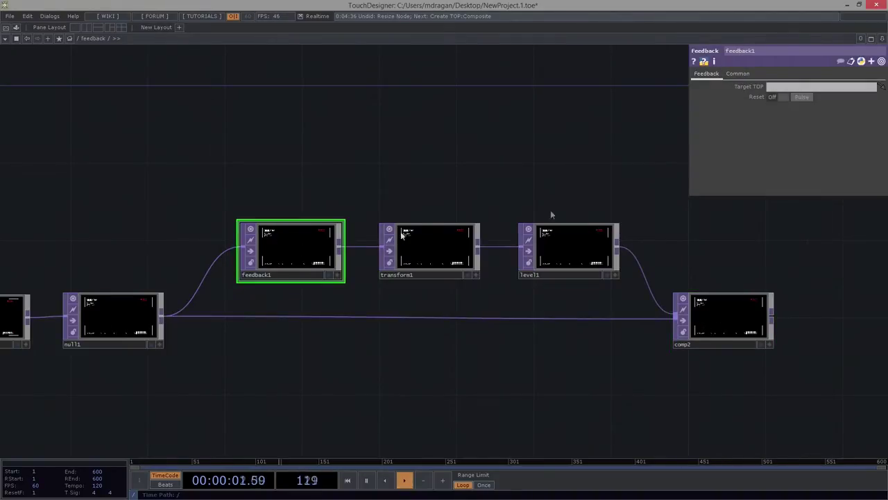
pyautogui.moveTo(731, 306); pyautogui.dragTo(784, 88)
# Step: Set comp2's operand to Add
pyautogui.moveTo(871, 353); pyautogui.dragTo(646, 320)
pyautogui.moveTo(475, 267); pyautogui.dragTo(507, 289, button='middle')
pyautogui.moveTo(507, 113); pyautogui.dragTo(653, 318)
pyautogui.click(794, 85)
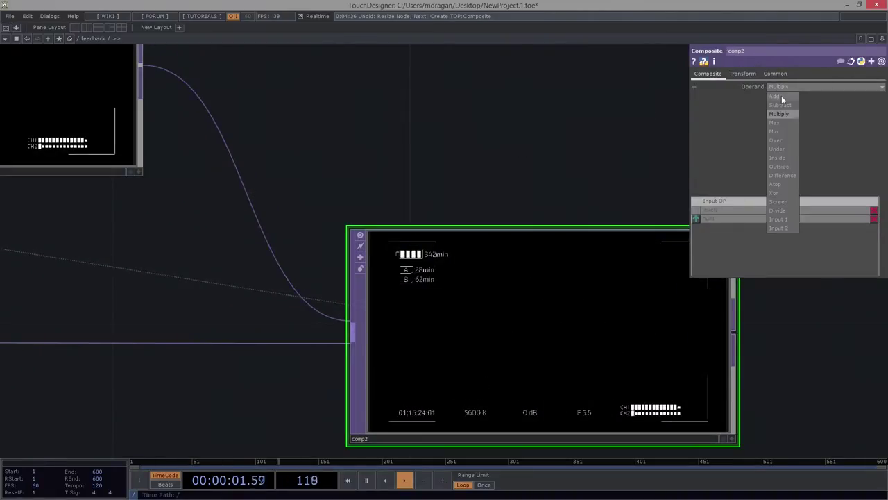
pyautogui.click(780, 97)
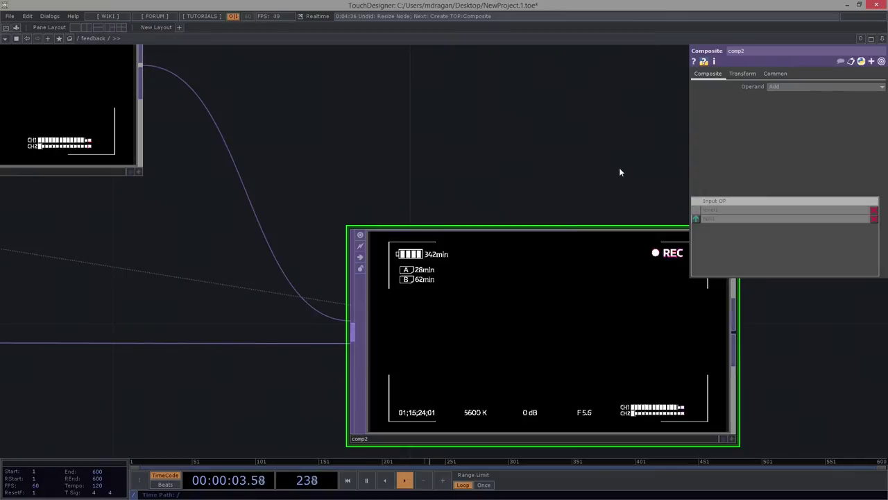
# Step: Examine the image in comp2 up close and compare it with the feedback1, transform1 and level1 previews
pyautogui.moveTo(619, 167); pyautogui.dragTo(477, 188)
pyautogui.moveTo(550, 254); pyautogui.dragTo(567, 223)
pyautogui.scroll(6, 571, 218)
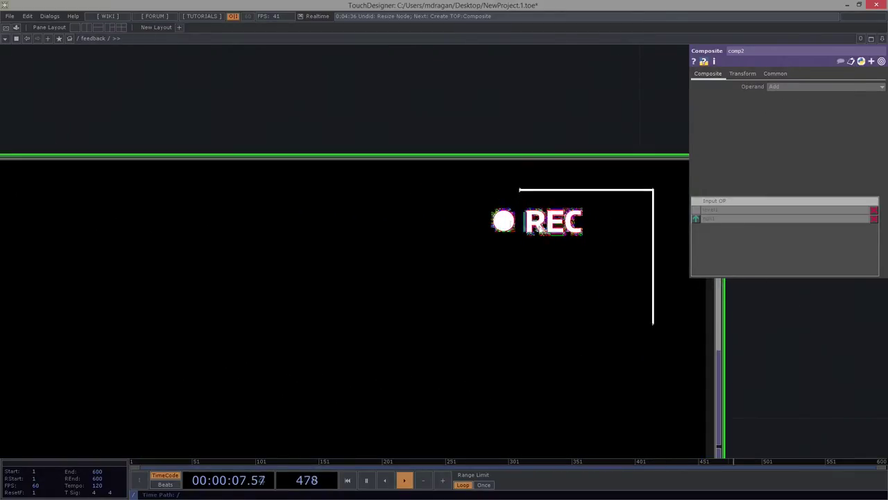
pyautogui.scroll(-6, 547, 227)
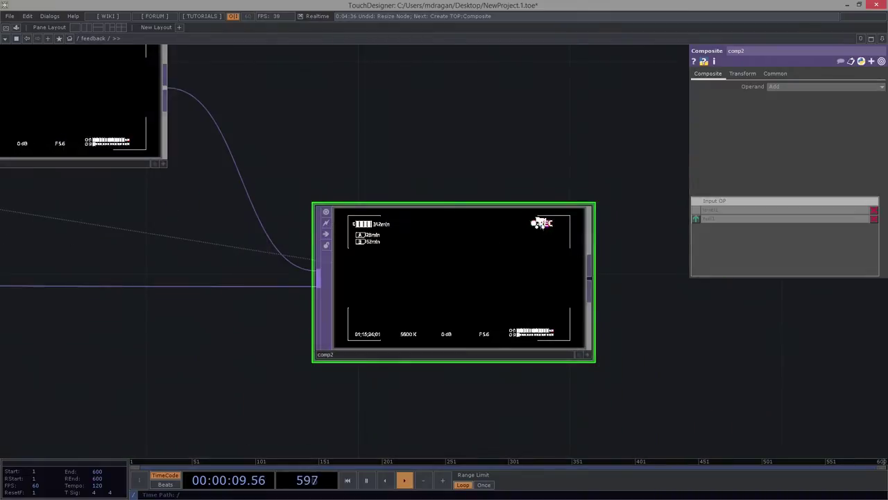
pyautogui.scroll(6, 542, 227)
pyautogui.scroll(-6, 570, 231)
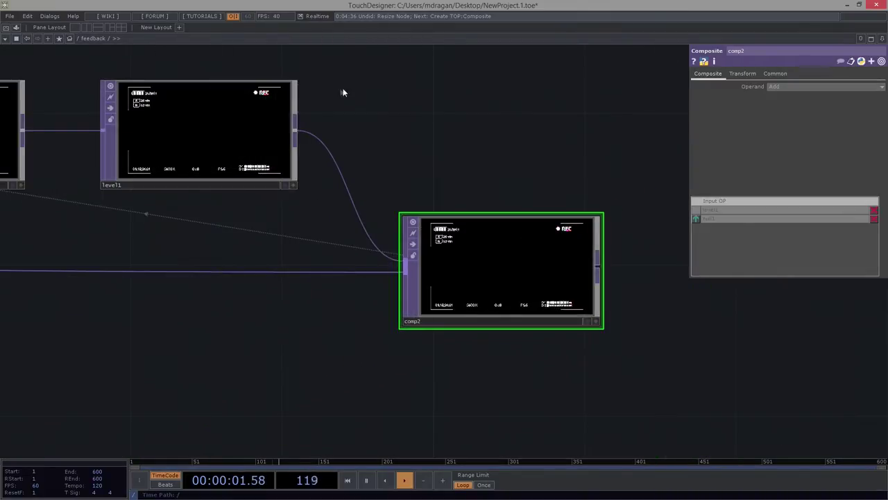
pyautogui.moveTo(343, 91); pyautogui.dragTo(473, 181)
pyautogui.moveTo(191, 148); pyautogui.dragTo(617, 173)
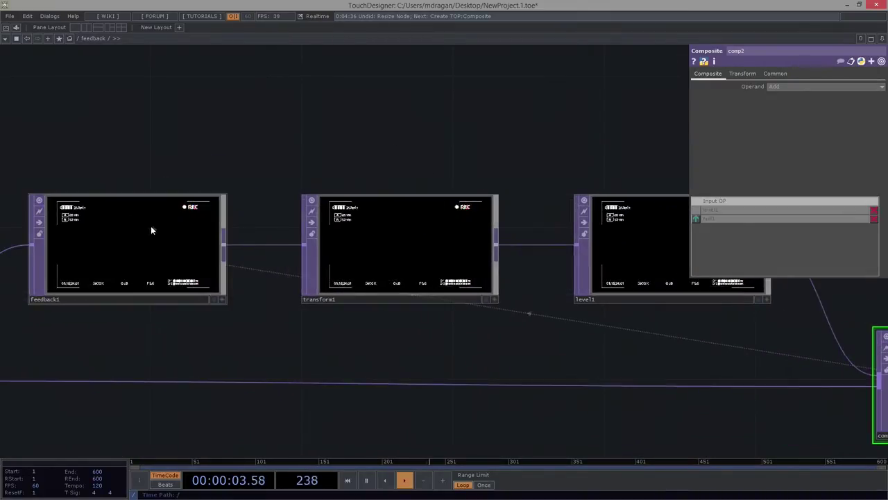
pyautogui.moveTo(750, 338); pyautogui.dragTo(615, 341)
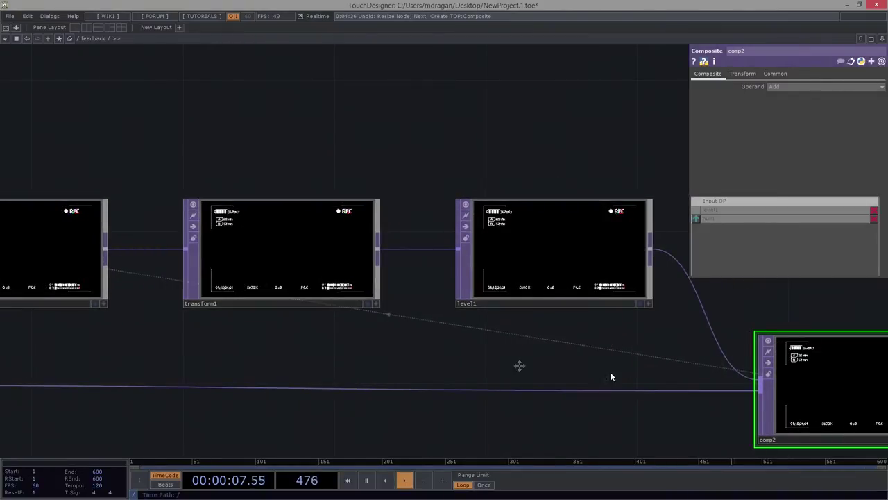
pyautogui.moveTo(728, 373); pyautogui.dragTo(492, 348)
pyautogui.scroll(3, 648, 365)
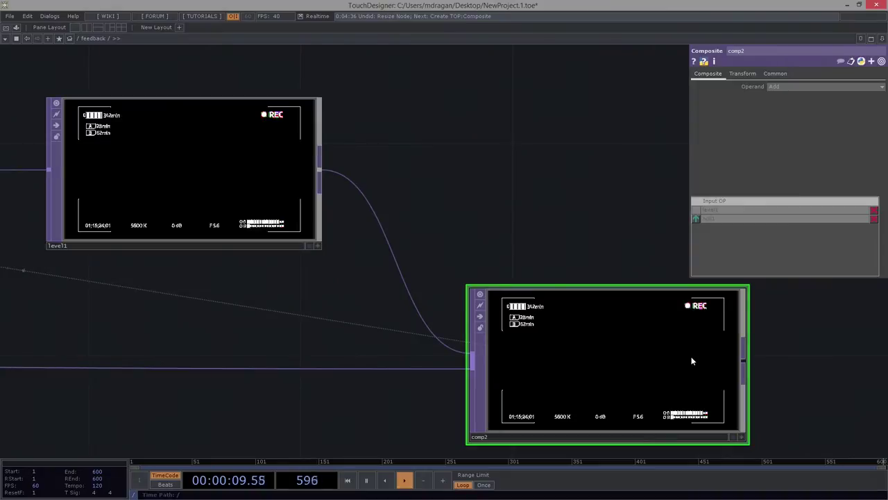
pyautogui.scroll(-2, 692, 360)
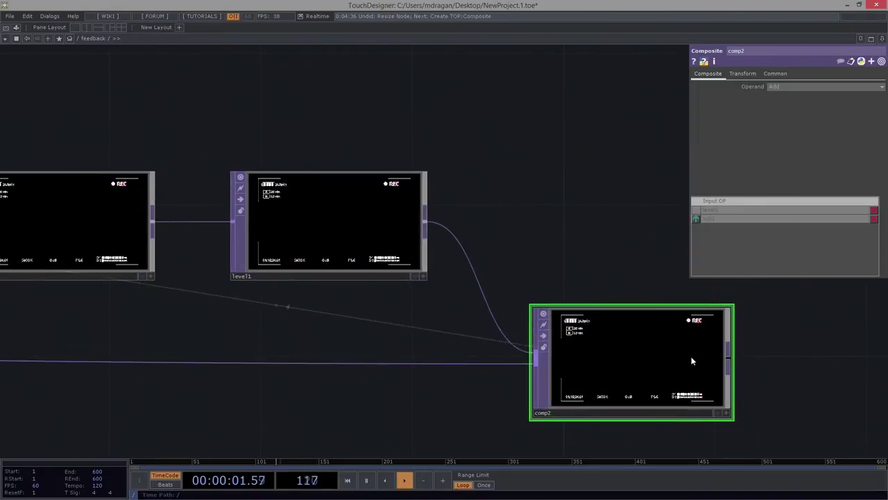
pyautogui.moveTo(232, 135); pyautogui.dragTo(480, 147)
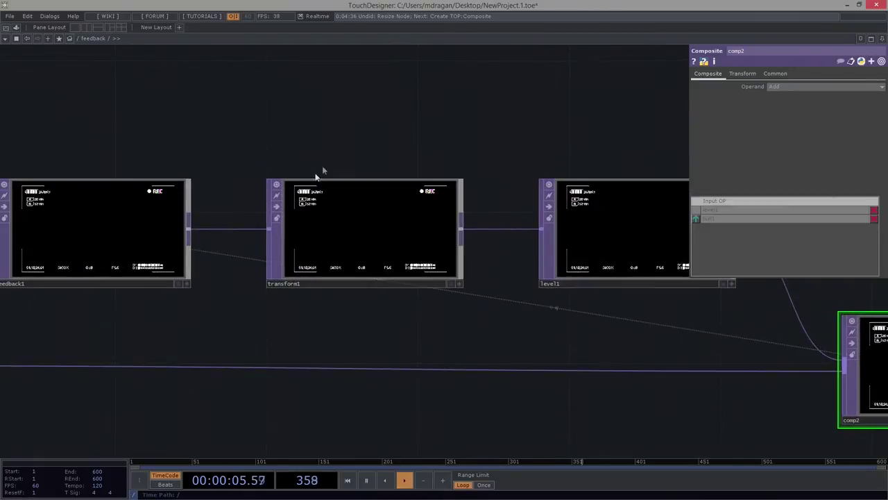
# Step: Try a uniform scale of 0.97 on transform1 to shrink each feedback pass
pyautogui.click(390, 238)
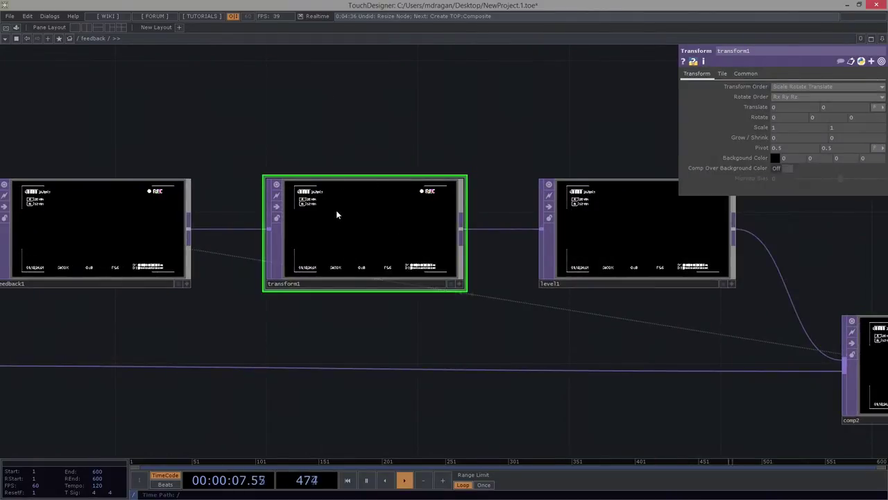
pyautogui.moveTo(349, 139); pyautogui.dragTo(408, 127)
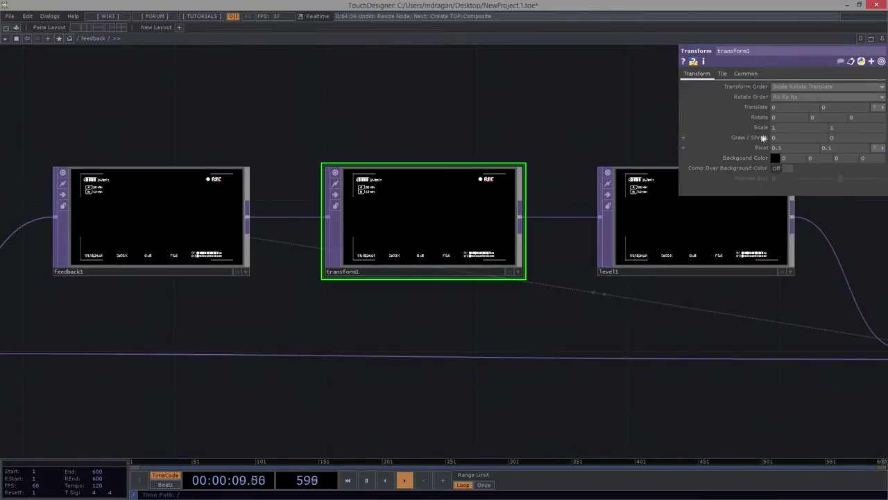
pyautogui.moveTo(762, 130); pyautogui.dragTo(762, 131, button='middle')
pyautogui.moveTo(520, 158); pyautogui.dragTo(549, 150)
pyautogui.scroll(3, 498, 185)
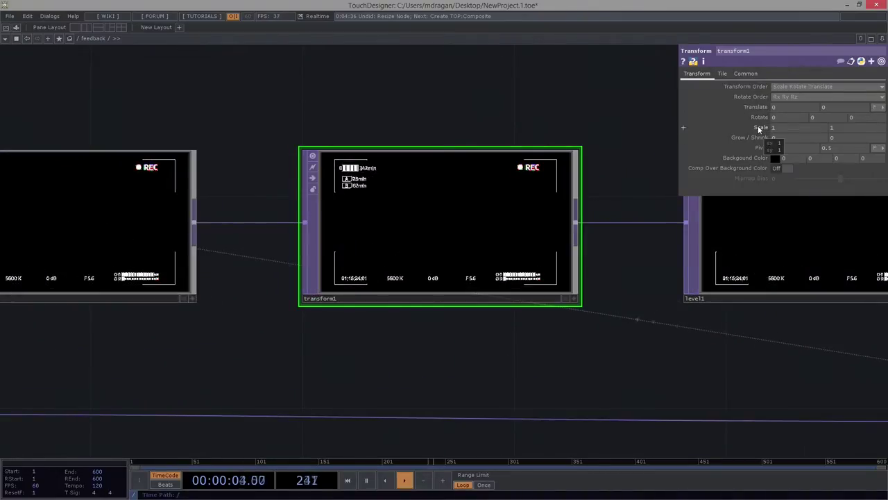
pyautogui.moveTo(760, 129); pyautogui.dragTo(760, 129, button='middle')
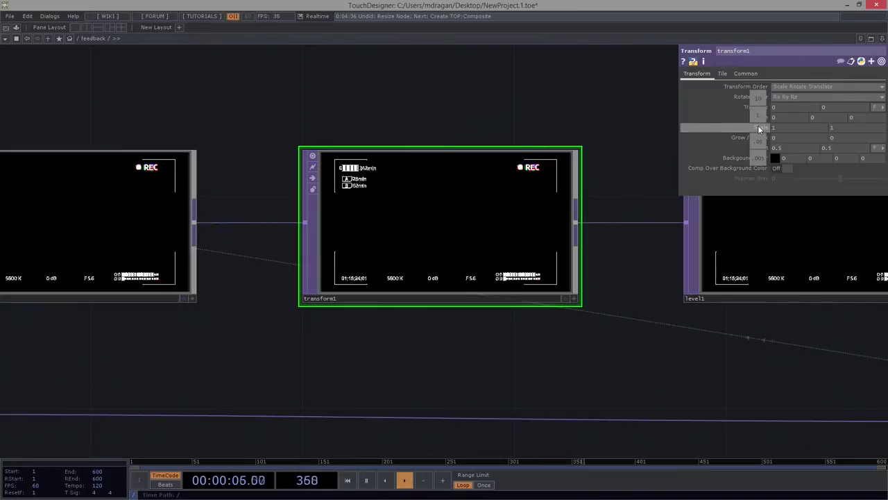
pyautogui.moveTo(754, 144); pyautogui.dragTo(737, 144, button='middle')
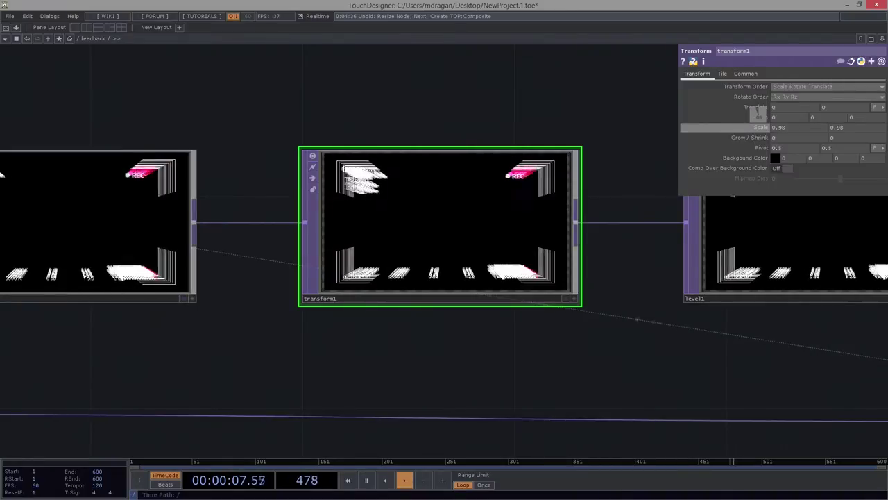
pyautogui.moveTo(758, 116); pyautogui.dragTo(750, 116, button='middle')
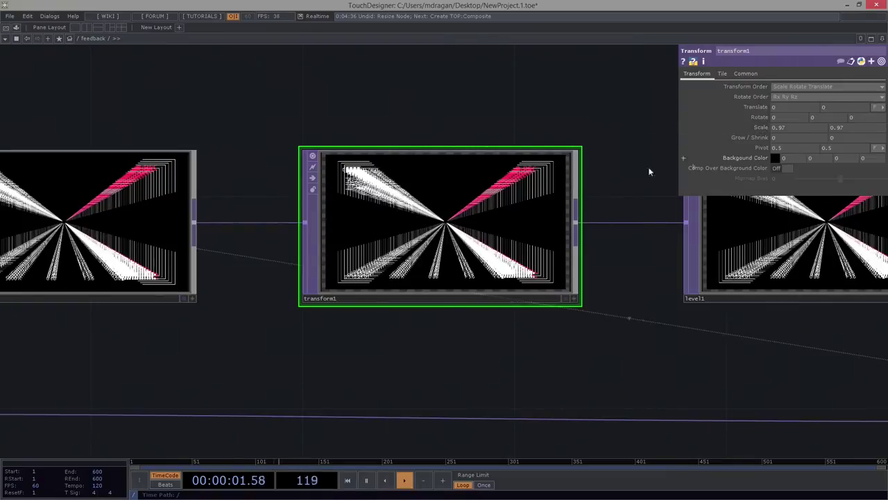
pyautogui.moveTo(605, 178); pyautogui.dragTo(635, 193)
pyautogui.scroll(3, 502, 236)
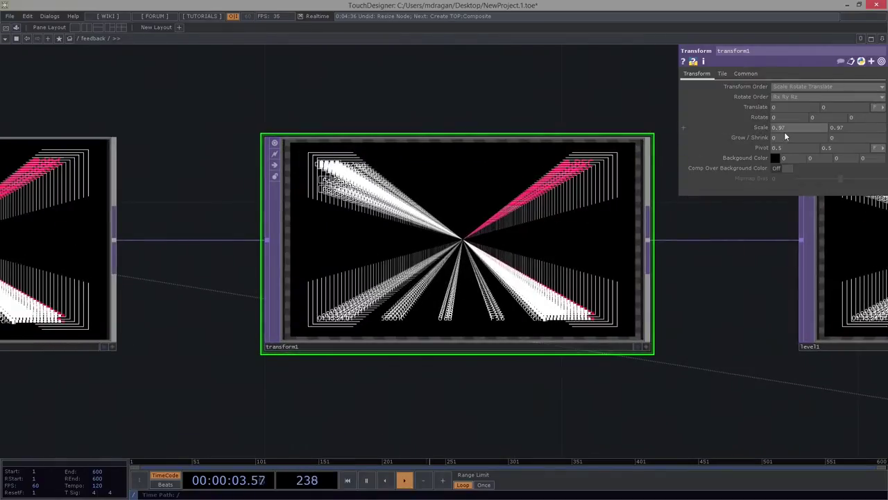
# Step: Try a smaller uniform scale of 0.79 on transform1 to spread the repeated copies further apart
pyautogui.moveTo(762, 129)
pyautogui.mouseDown(button='middle')
pyautogui.moveTo(761, 141)
pyautogui.moveTo(758, 114)
pyautogui.mouseUp(button='middle')
pyautogui.moveTo(219, 93); pyautogui.dragTo(694, 95)
pyautogui.scroll(-3, 541, 112)
pyautogui.moveTo(541, 115); pyautogui.dragTo(326, 157)
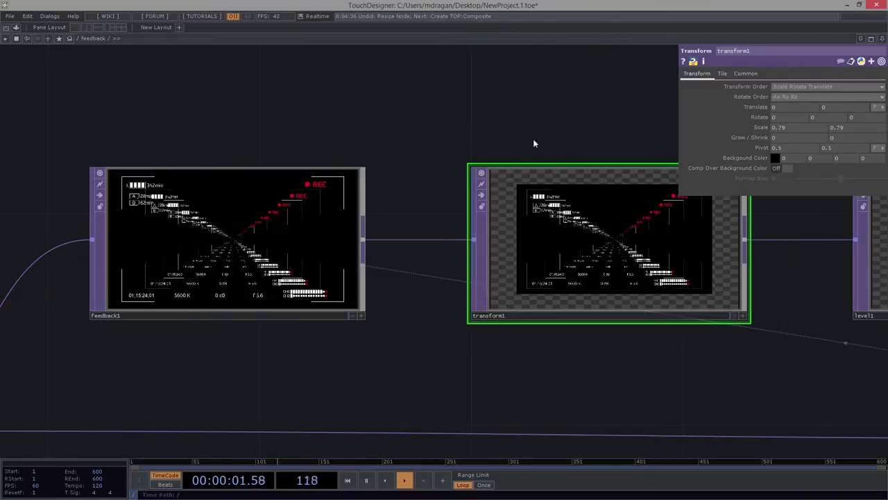
# Step: Duplicate transform1, wire the copy directly to null1's output and place it above feedback1
pyautogui.moveTo(567, 220); pyautogui.dragTo(567, 222, button='right')
pyautogui.hotkey('ctrl', 'c')
pyautogui.hotkey('ctrl', 'v')
pyautogui.moveTo(635, 433); pyautogui.dragTo(591, 52)
pyautogui.moveTo(356, 116); pyautogui.dragTo(317, 231)
pyautogui.moveTo(476, 178); pyautogui.dragTo(536, 162)
pyautogui.press('h')
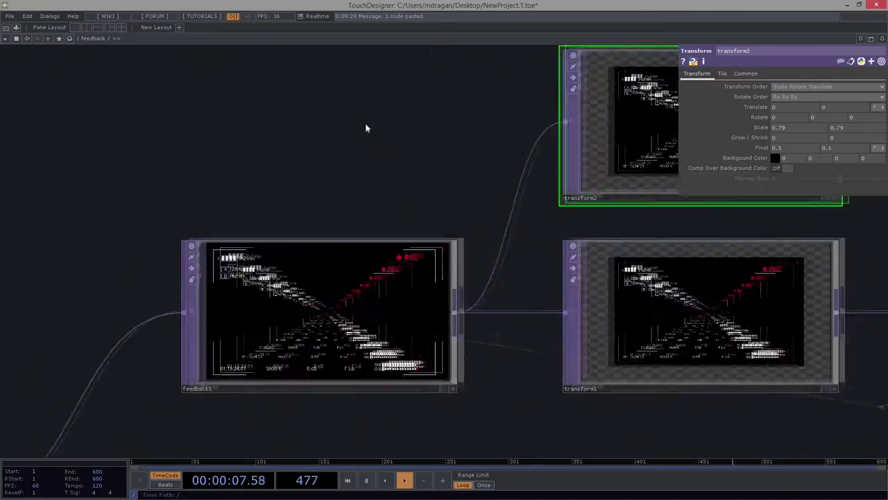
pyautogui.moveTo(246, 256); pyautogui.dragTo(462, 119)
pyautogui.moveTo(543, 126); pyautogui.dragTo(361, 111)
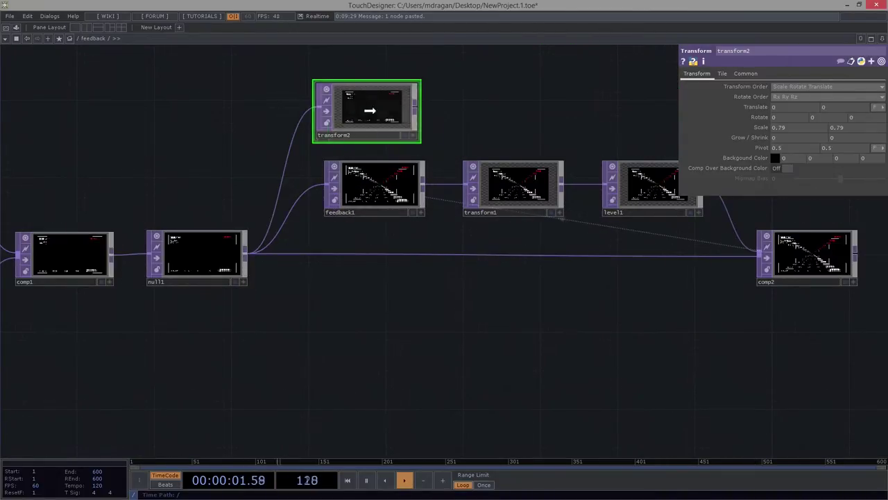
# Step: Compare transform2's image with the feedback1, transform1 and level1 previews, and delete transform2
pyautogui.moveTo(522, 128); pyautogui.dragTo(543, 193)
pyautogui.scroll(6, 375, 151)
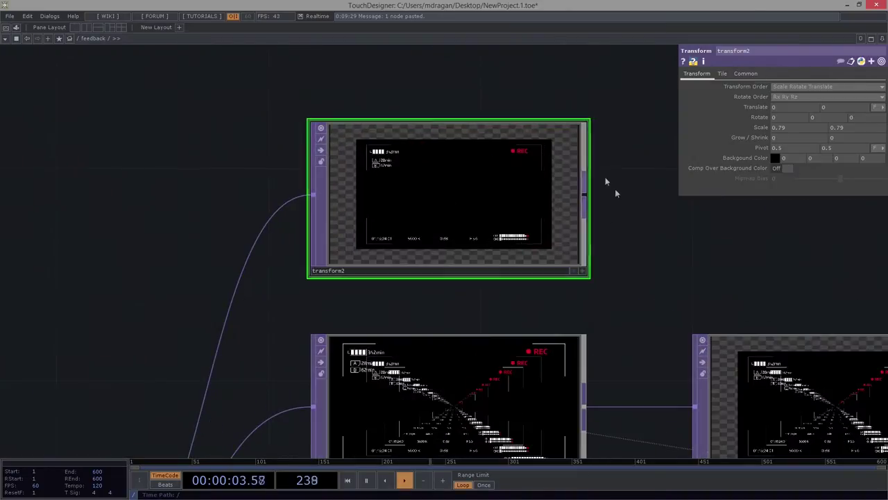
pyautogui.moveTo(662, 172); pyautogui.dragTo(632, 122)
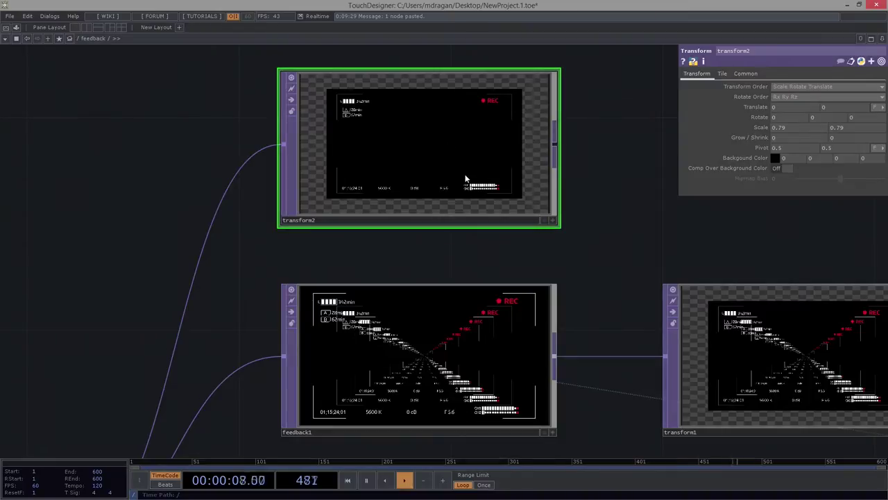
pyautogui.moveTo(597, 236); pyautogui.dragTo(345, 210)
pyautogui.scroll(-3, 345, 210)
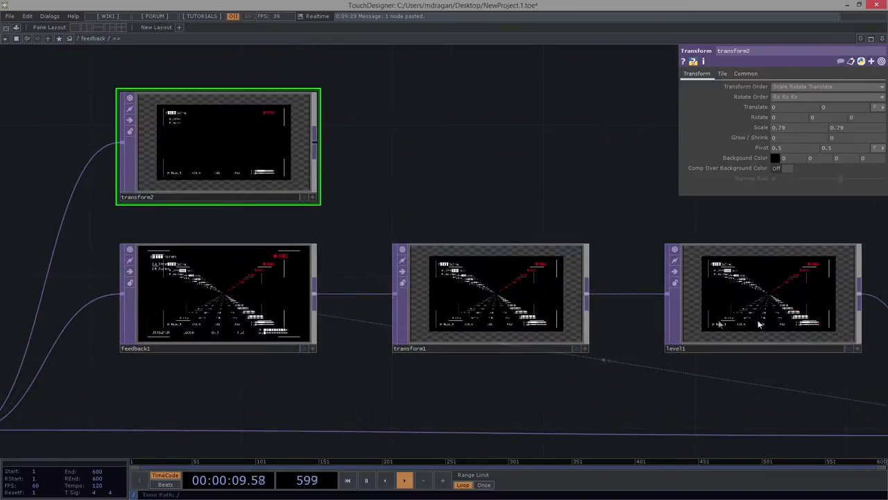
pyautogui.moveTo(429, 213); pyautogui.dragTo(525, 165)
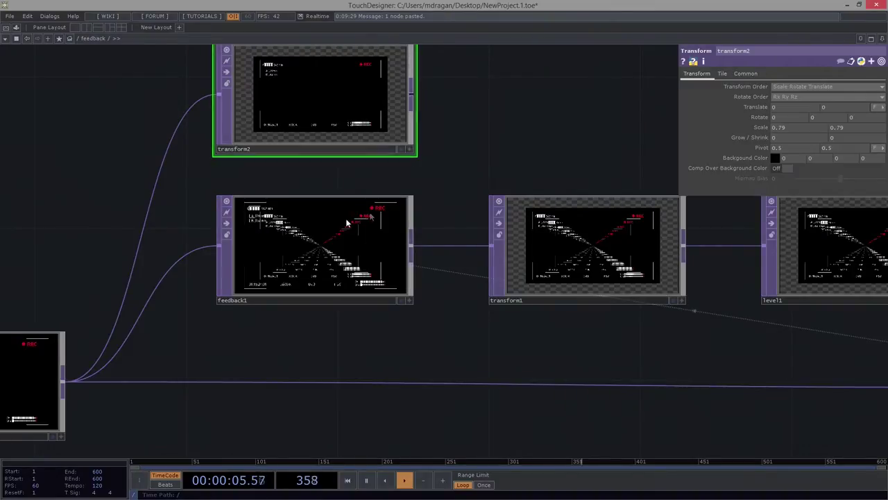
pyautogui.moveTo(351, 94); pyautogui.dragTo(594, 105)
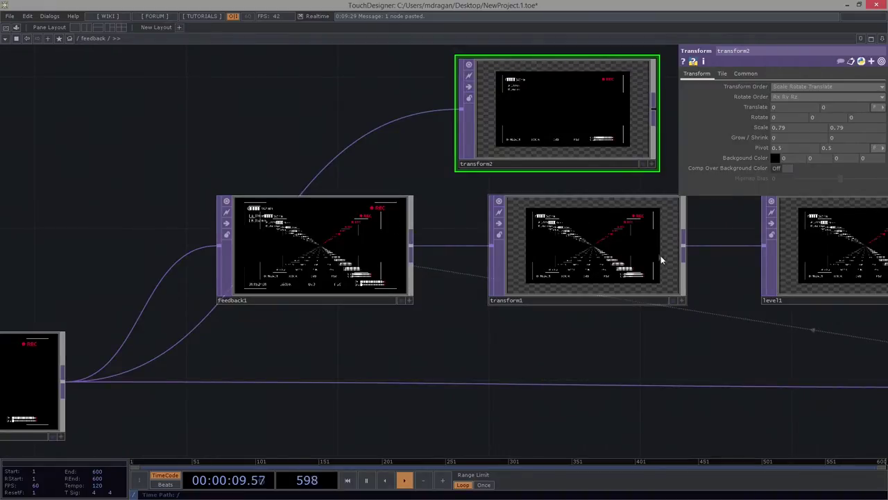
pyautogui.moveTo(561, 256); pyautogui.dragTo(299, 319)
pyautogui.scroll(5, 329, 313)
pyautogui.scroll(-5, 307, 312)
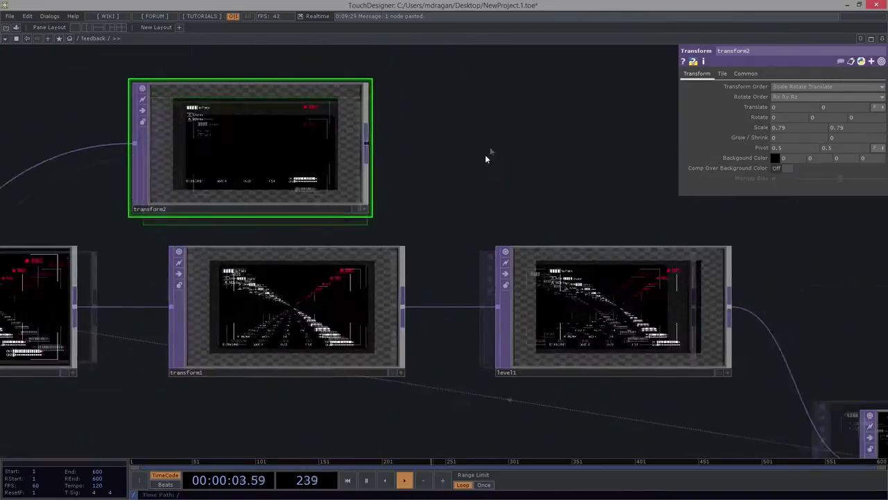
pyautogui.scroll(-1, 295, 178)
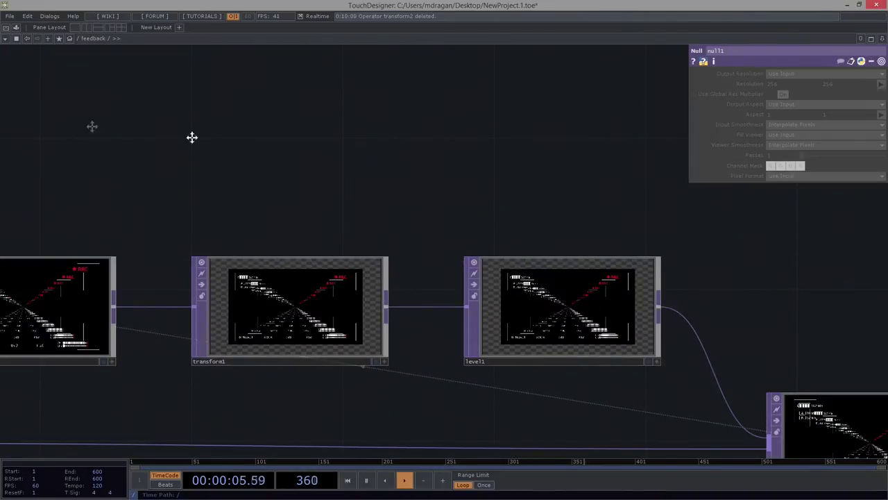
# Step: Trace the loop from null1 through feedback1, transform1 and level1 to comp2, and inspect comp2's image up close
pyautogui.moveTo(192, 138); pyautogui.dragTo(92, 127)
pyautogui.moveTo(424, 386); pyautogui.dragTo(431, 333)
pyautogui.moveTo(430, 333); pyautogui.dragTo(421, 249, button='middle')
pyautogui.moveTo(327, 186); pyautogui.dragTo(339, 306, button='middle')
pyautogui.moveTo(281, 163); pyautogui.dragTo(615, 175)
pyautogui.moveTo(112, 315); pyautogui.dragTo(296, 337)
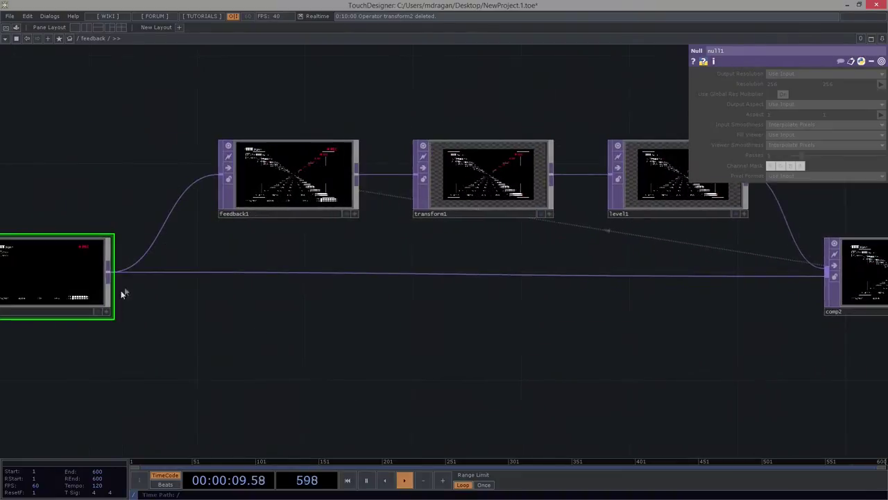
pyautogui.moveTo(763, 256); pyautogui.dragTo(579, 271)
pyautogui.moveTo(285, 344); pyautogui.dragTo(255, 283, button='middle')
pyautogui.moveTo(720, 319); pyautogui.dragTo(804, 298)
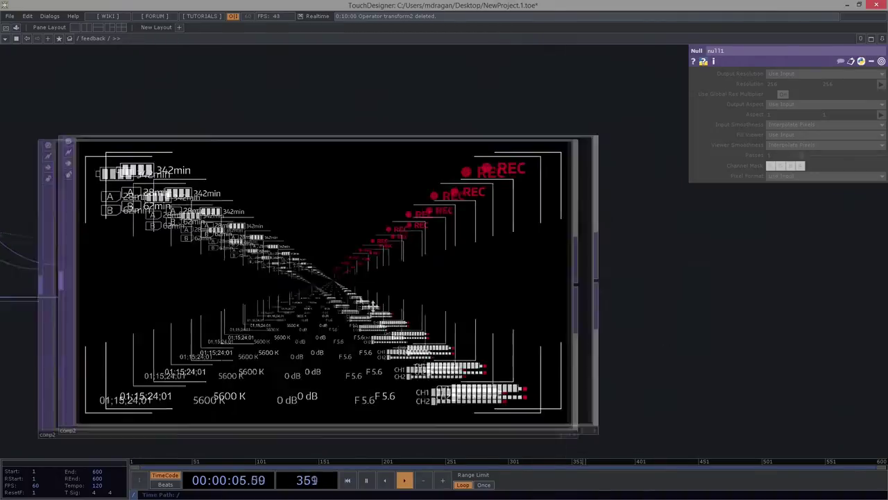
# Step: Add a Null TOP on comp2's output and display its image as the network background
pyautogui.scroll(-5, 416, 305)
pyautogui.press('Tab')
pyautogui.write('null')
pyautogui.click(455, 336)
pyautogui.click(590, 303)
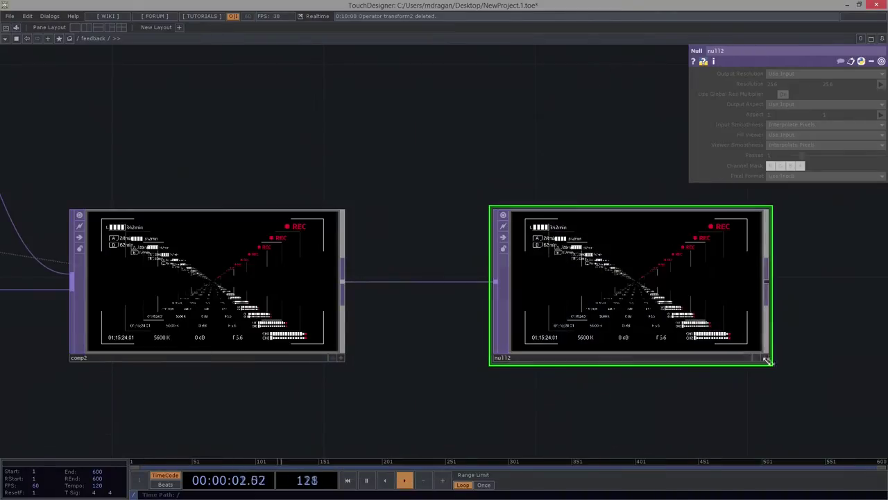
pyautogui.click(758, 359)
# Step: Try uniform scales of 0.97 and 1.03 on transform1 while watching the result in the background
pyautogui.moveTo(262, 194); pyautogui.dragTo(695, 261)
pyautogui.scroll(-4, 695, 261)
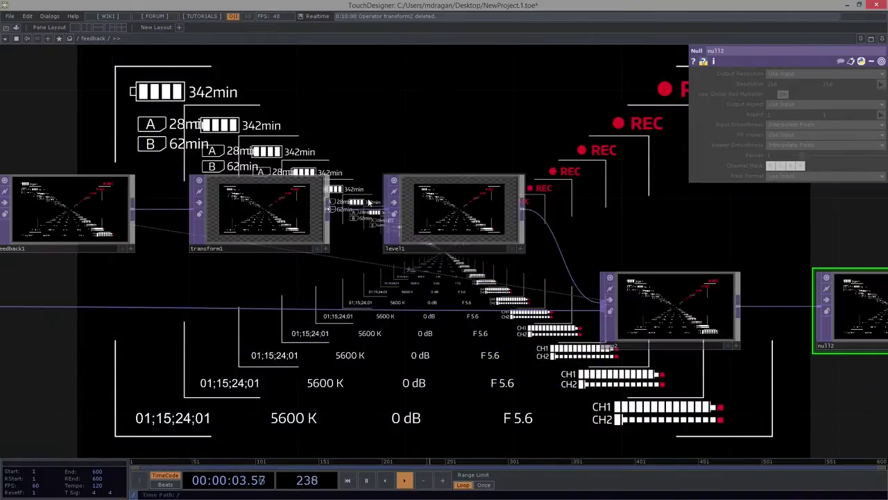
pyautogui.moveTo(511, 166); pyautogui.dragTo(719, 259)
pyautogui.click(514, 283)
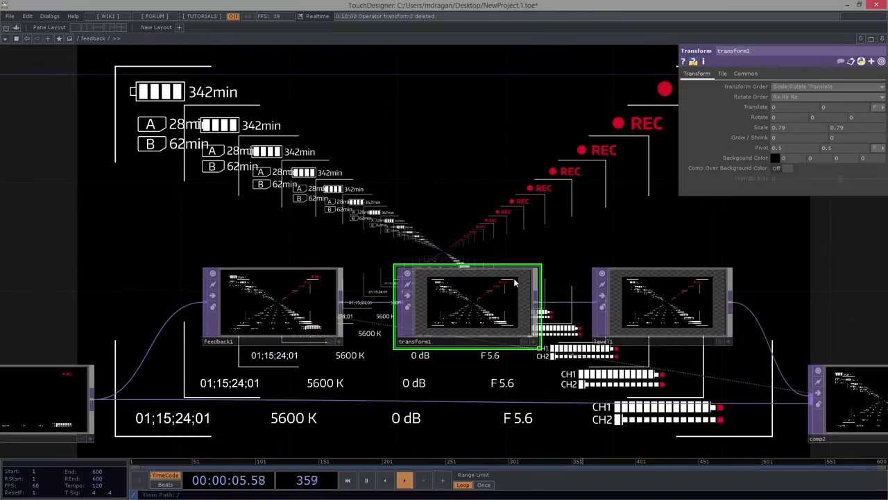
pyautogui.moveTo(763, 129); pyautogui.dragTo(803, 143, button='middle')
pyautogui.moveTo(762, 114); pyautogui.dragTo(763, 114, button='middle')
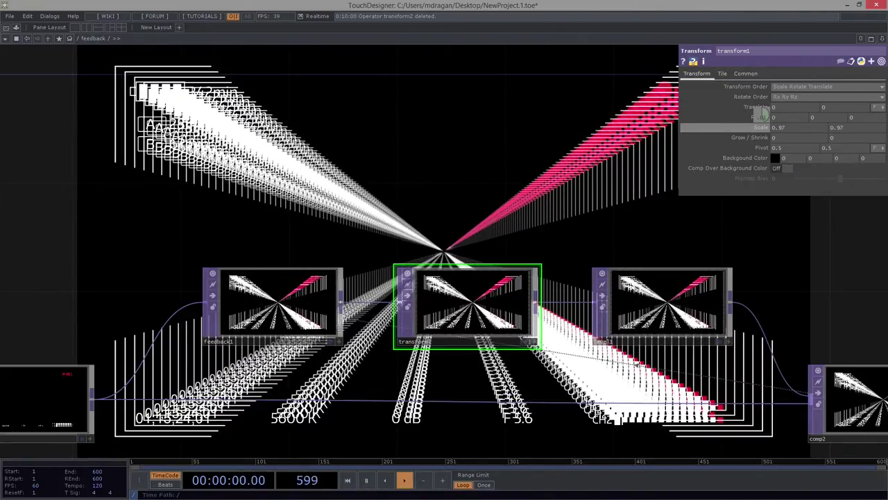
pyautogui.moveTo(764, 113); pyautogui.dragTo(763, 114, button='middle')
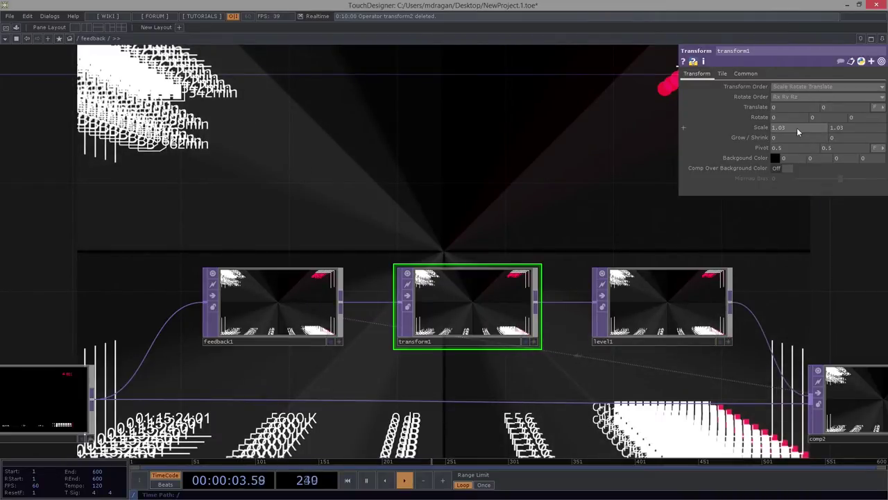
pyautogui.moveTo(797, 128)
pyautogui.mouseDown(button='middle')
pyautogui.moveTo(797, 118)
pyautogui.moveTo(818, 117)
pyautogui.moveTo(784, 118)
pyautogui.moveTo(797, 119)
pyautogui.mouseUp(button='middle')
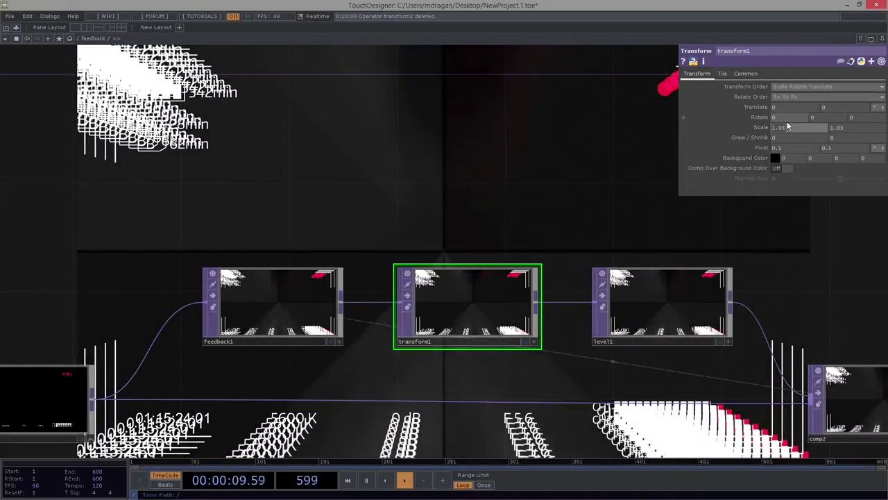
# Step: Set transform1's scale to 0.8 on both axes
pyautogui.click(798, 130)
pyautogui.write('0.8')
pyautogui.press('Tab')
pyautogui.write('.0')
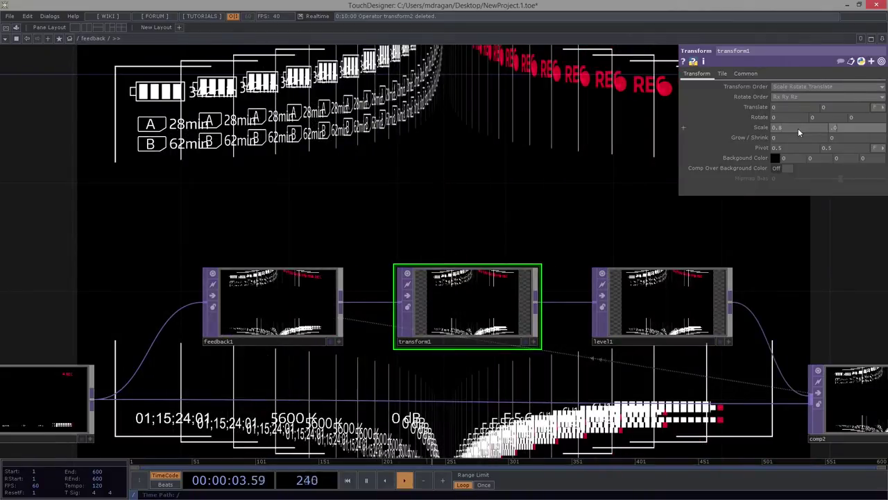
pyautogui.write('.08')
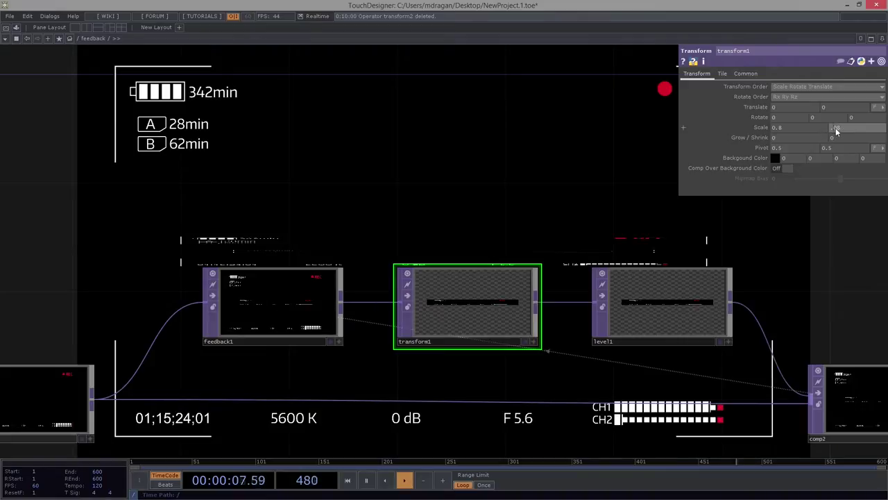
pyautogui.press('BackSpace')
pyautogui.press('BackSpace')
pyautogui.write('8')
pyautogui.press('Return')
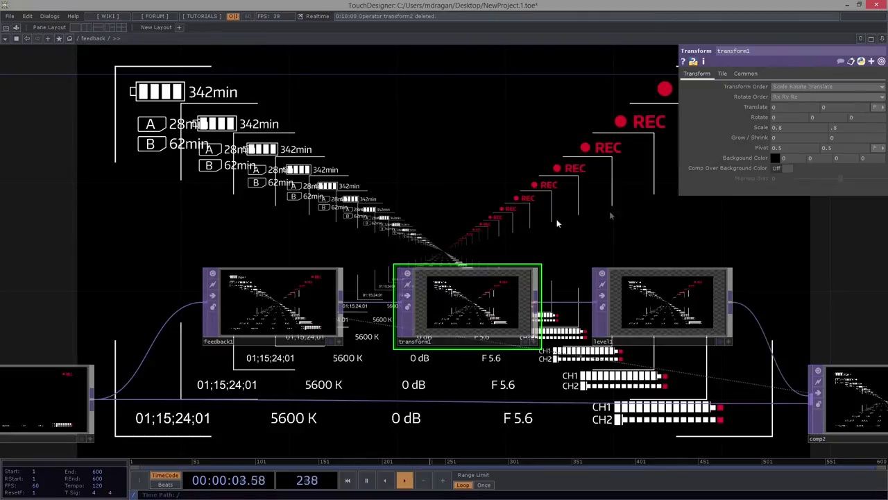
# Step: Try varying transform1's Z rotation and return it to 0
pyautogui.moveTo(862, 117); pyautogui.dragTo(823, 118, button='middle')
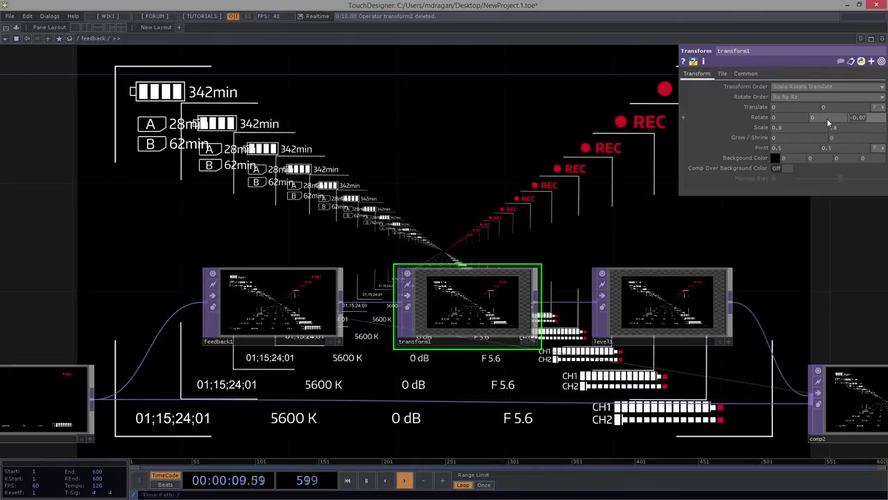
pyautogui.moveTo(861, 117); pyautogui.dragTo(861, 105, button='middle')
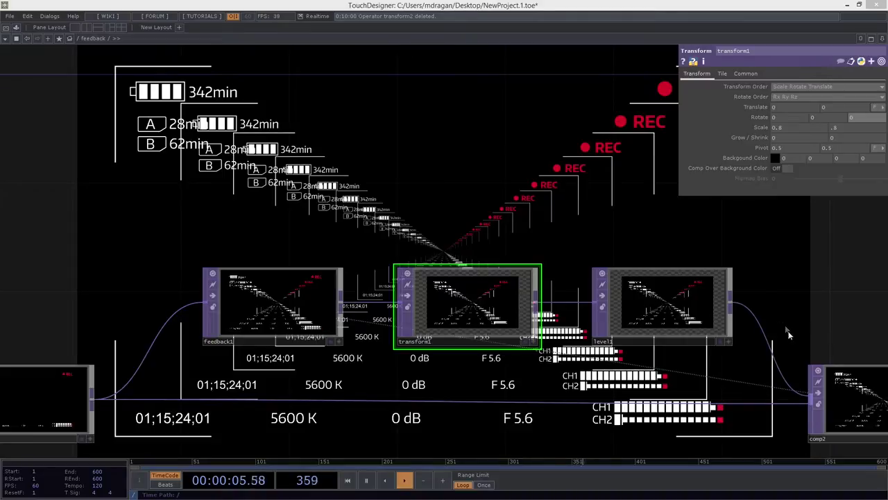
# Step: Turn off null2's background display and bring the whole feedback network into view
pyautogui.moveTo(682, 227); pyautogui.dragTo(467, 195)
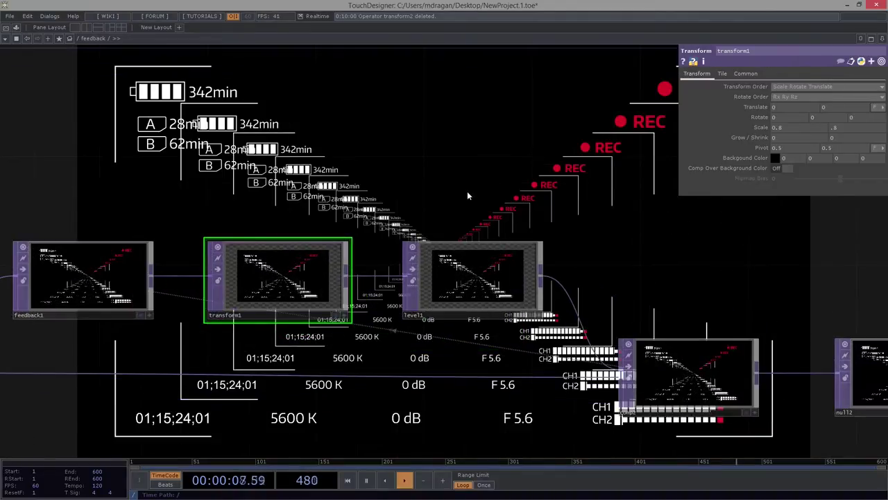
pyautogui.moveTo(386, 214); pyautogui.dragTo(597, 181)
pyautogui.scroll(-3, 595, 180)
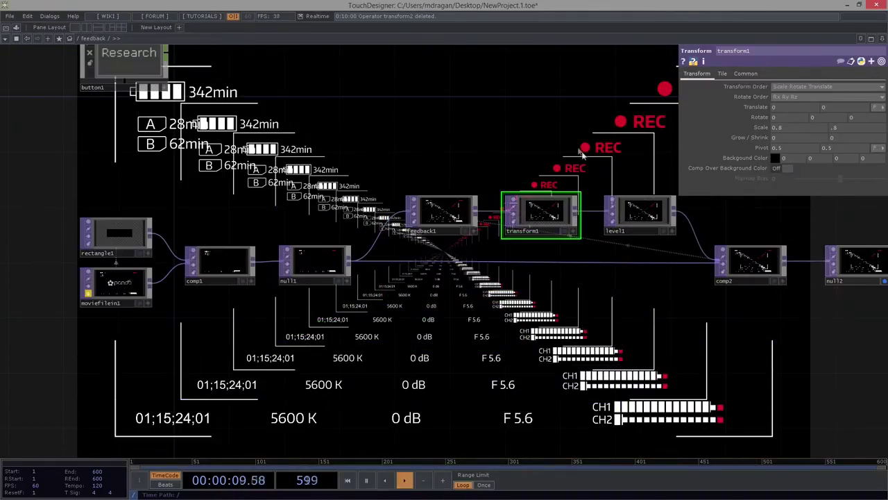
pyautogui.moveTo(546, 154); pyautogui.dragTo(428, 221)
pyautogui.scroll(5, 406, 263)
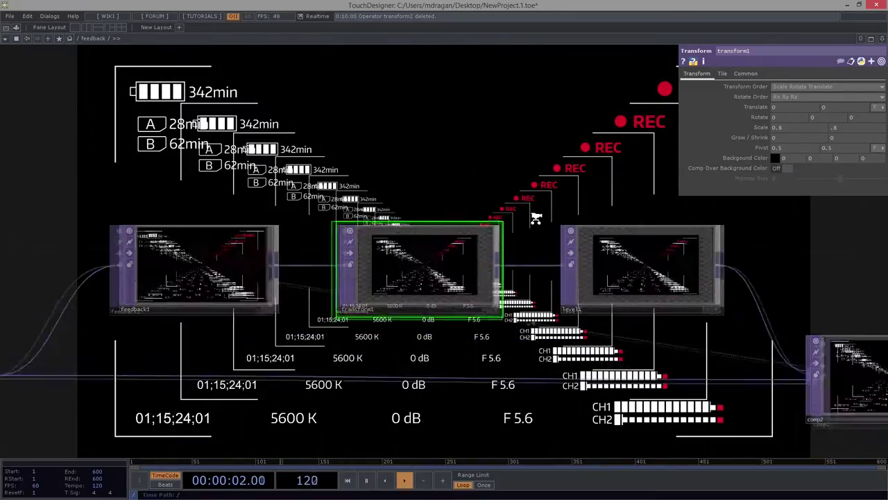
pyautogui.scroll(-2, 534, 221)
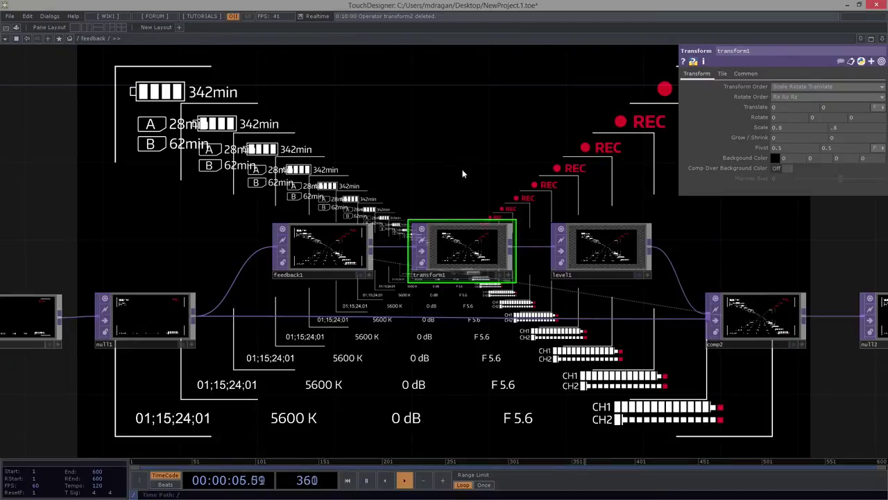
pyautogui.moveTo(377, 344); pyautogui.dragTo(8, 287)
pyautogui.click(578, 287)
pyautogui.moveTo(465, 318); pyautogui.dragTo(699, 264)
pyautogui.scroll(-5, 699, 263)
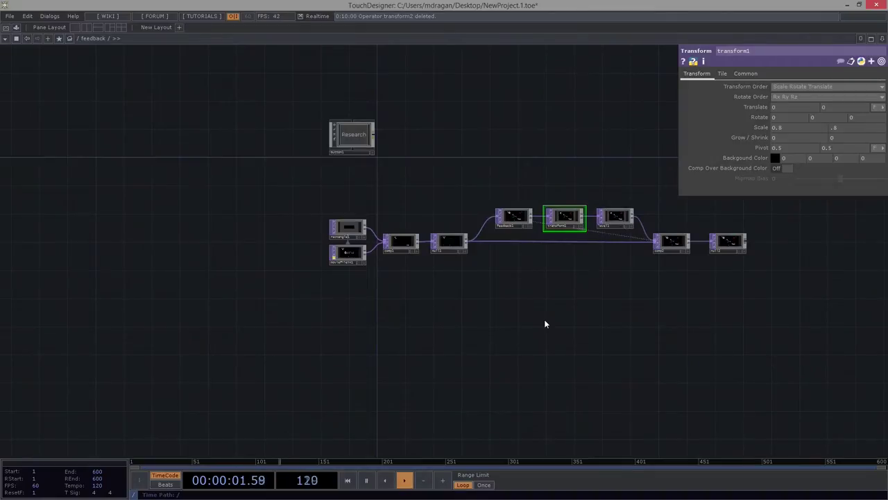
# Step: Move the whole feedback network down to free space above it for control operators
pyautogui.moveTo(791, 307); pyautogui.dragTo(764, 291)
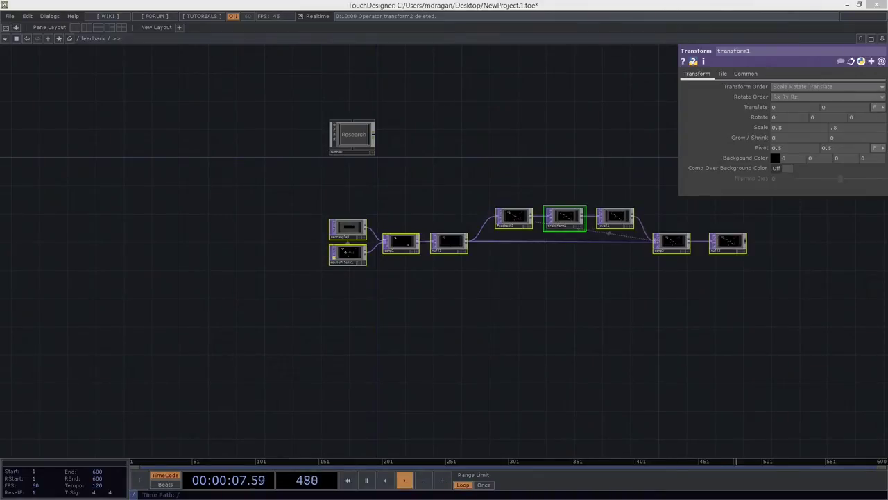
pyautogui.moveTo(553, 229); pyautogui.dragTo(547, 321)
pyautogui.moveTo(807, 250); pyautogui.dragTo(721, 246)
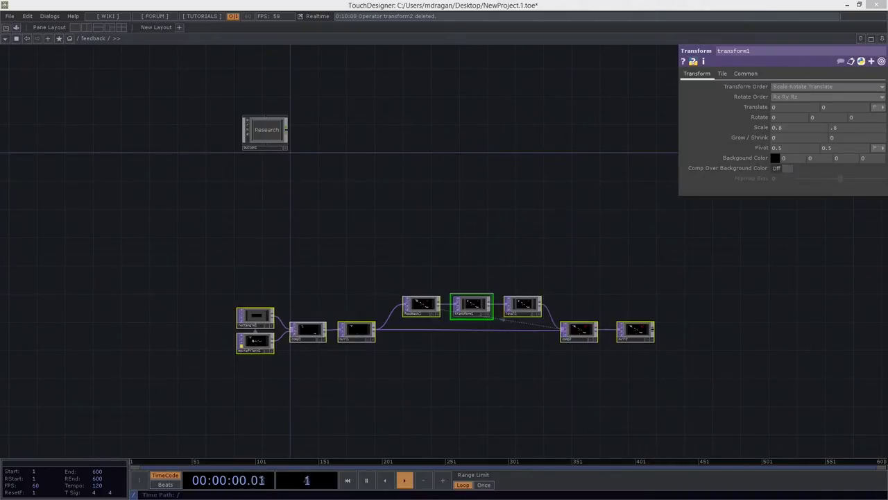
pyautogui.scroll(4, 472, 232)
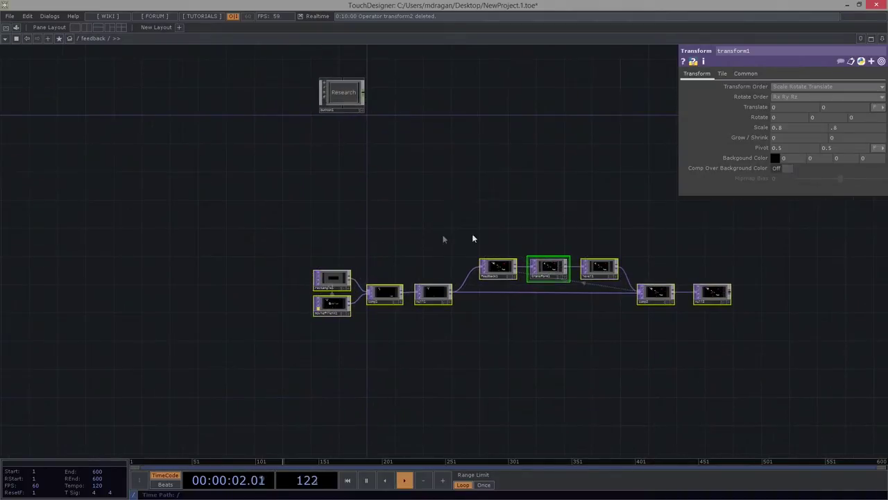
# Step: Add an LFO CHOP in the free space above the feedback network
pyautogui.press('Tab')
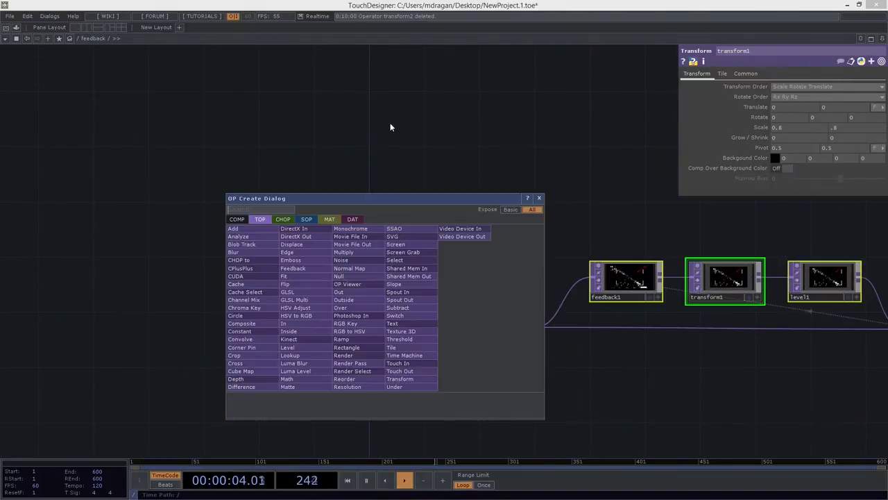
pyautogui.click(283, 220)
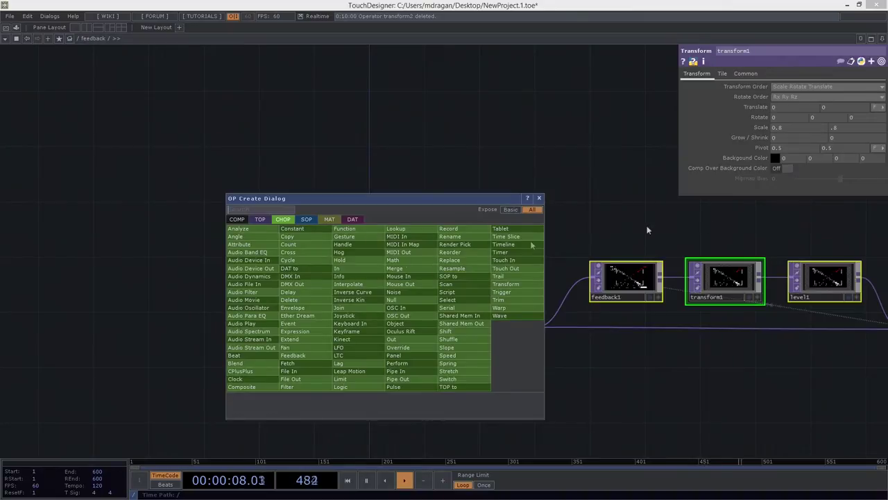
pyautogui.write('lfo')
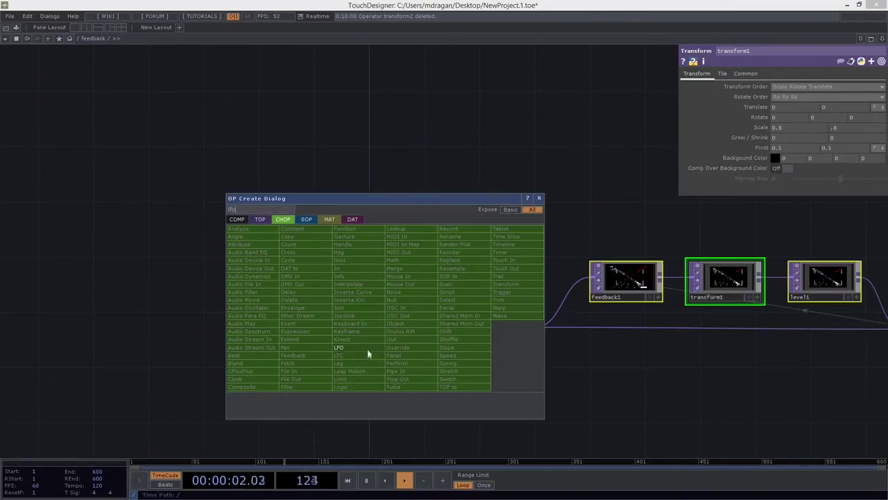
pyautogui.click(336, 347)
pyautogui.click(342, 151)
pyautogui.moveTo(343, 151); pyautogui.dragTo(302, 121)
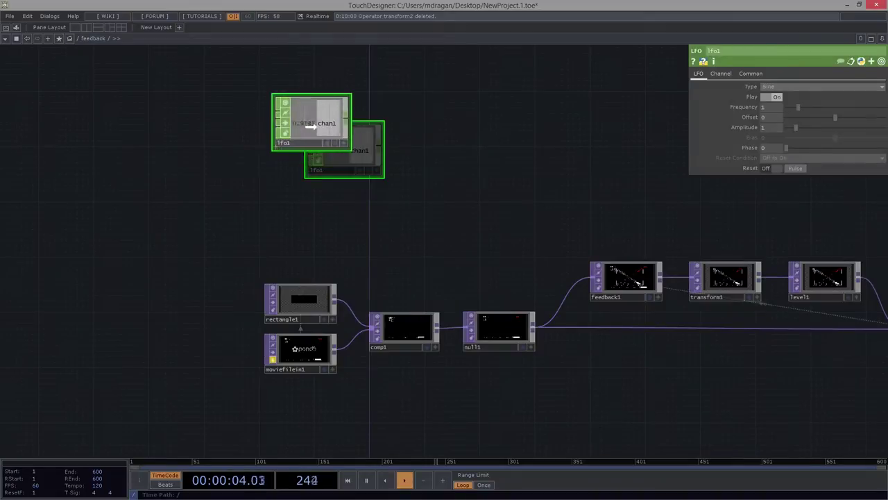
# Step: Add a Constant CHOP and place it directly above lfo1
pyautogui.press('Tab')
pyautogui.write('con')
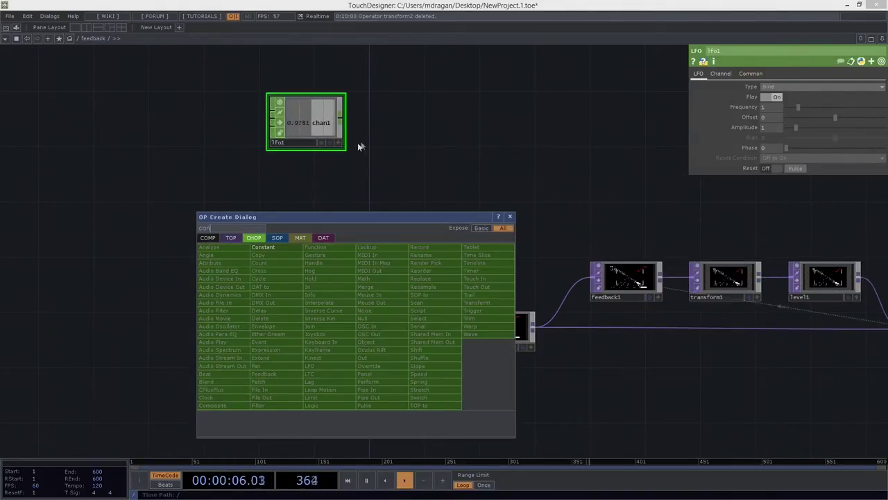
pyautogui.press('Return')
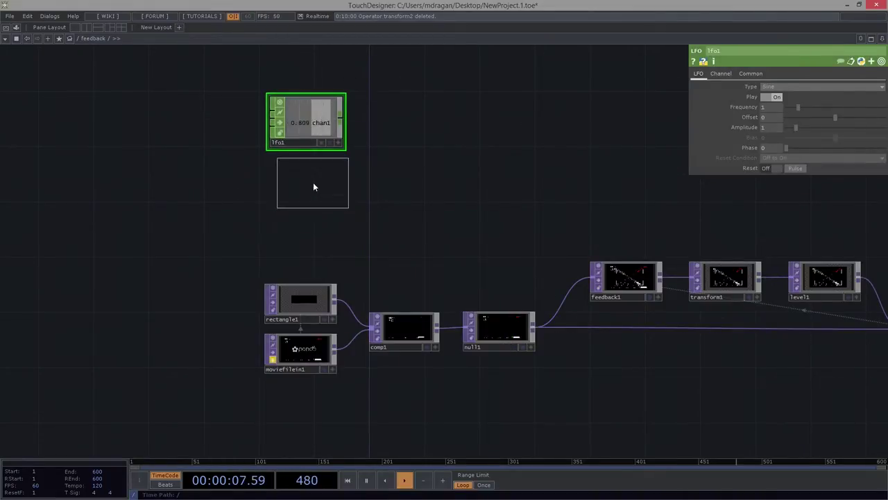
pyautogui.click(319, 221)
pyautogui.moveTo(327, 233); pyautogui.dragTo(386, 154)
pyautogui.moveTo(341, 152); pyautogui.dragTo(337, 151)
# Step: Name constant1's first two channels tx and ty
pyautogui.scroll(2, 397, 157)
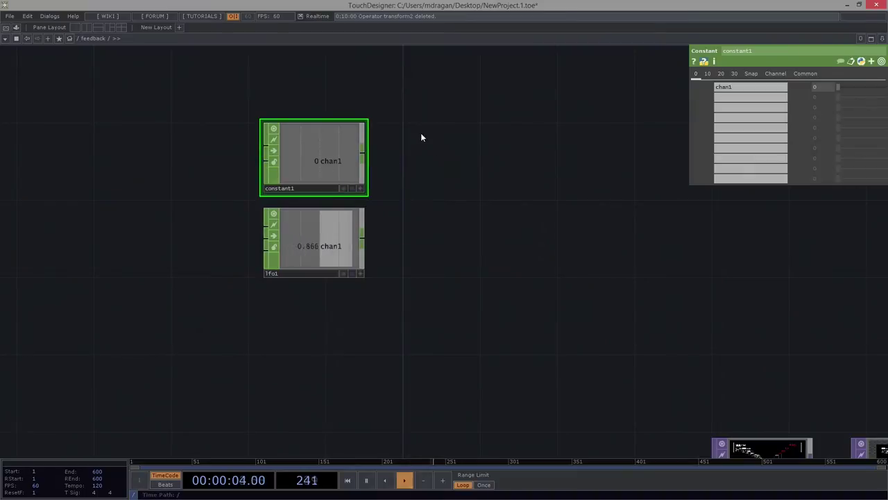
pyautogui.click(769, 88)
pyautogui.write('tx')
pyautogui.click(756, 99)
pyautogui.write('ty')
# Step: Rename lfo1's channel to rz
pyautogui.moveTo(398, 247); pyautogui.dragTo(270, 304)
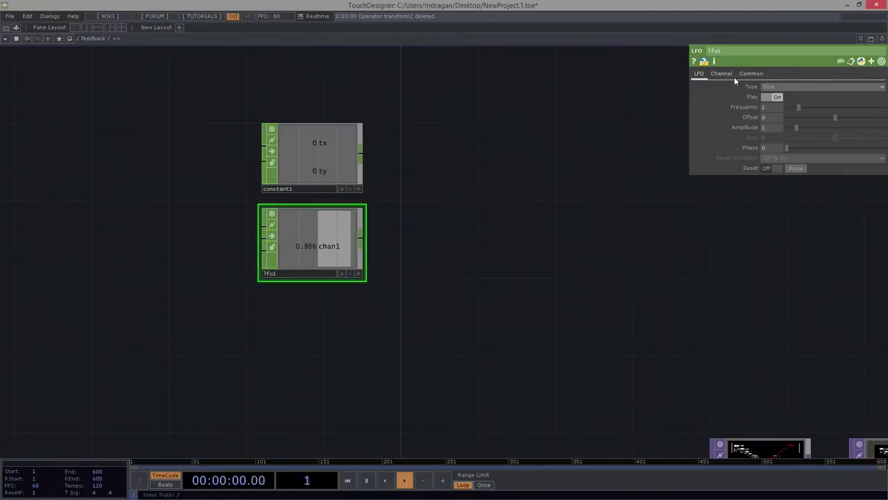
pyautogui.click(715, 74)
pyautogui.moveTo(788, 88); pyautogui.dragTo(700, 88)
pyautogui.write('t')
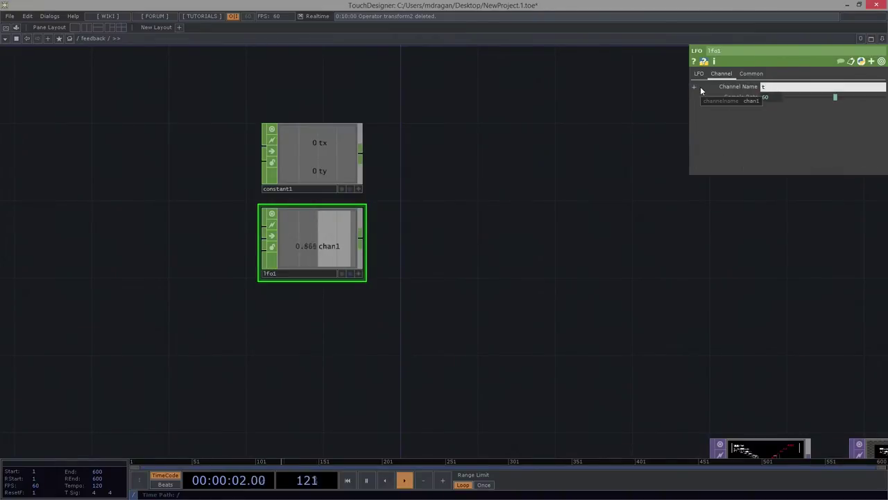
pyautogui.press('BackSpace')
pyautogui.write('rz')
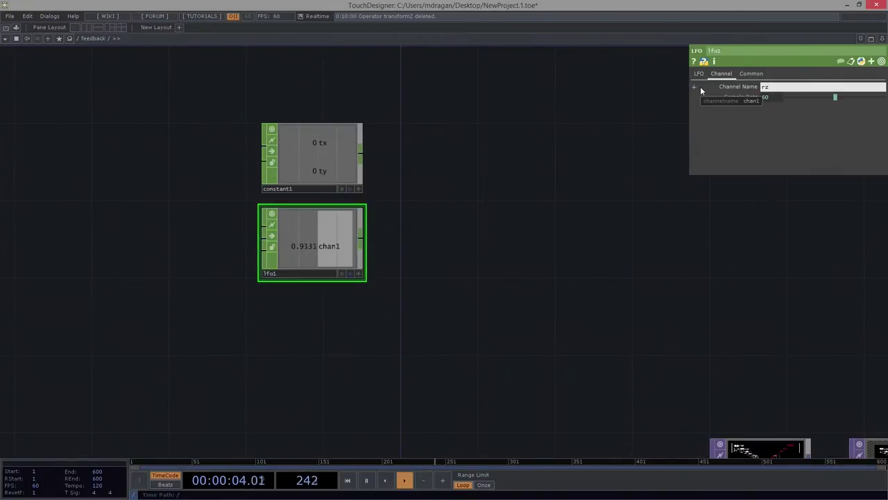
pyautogui.press('Return')
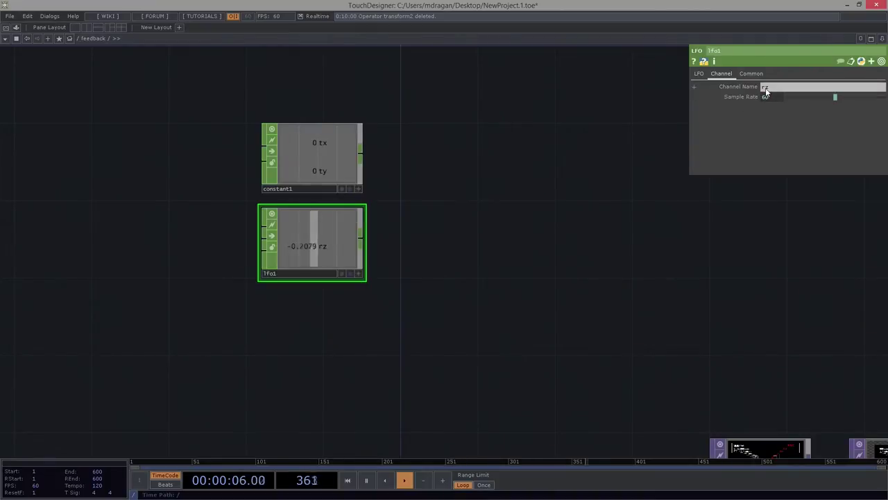
# Step: Add a Merge CHOP and connect both constant1 and lfo1 to its input
pyautogui.press('Tab')
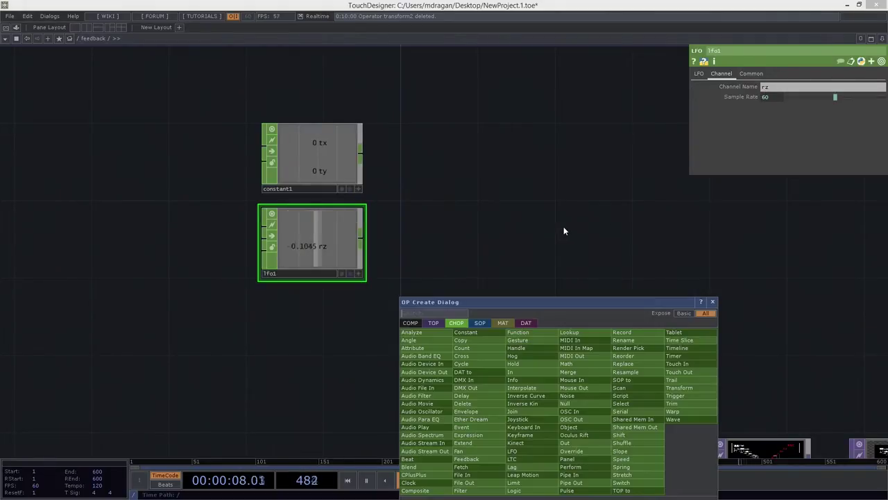
pyautogui.write('me')
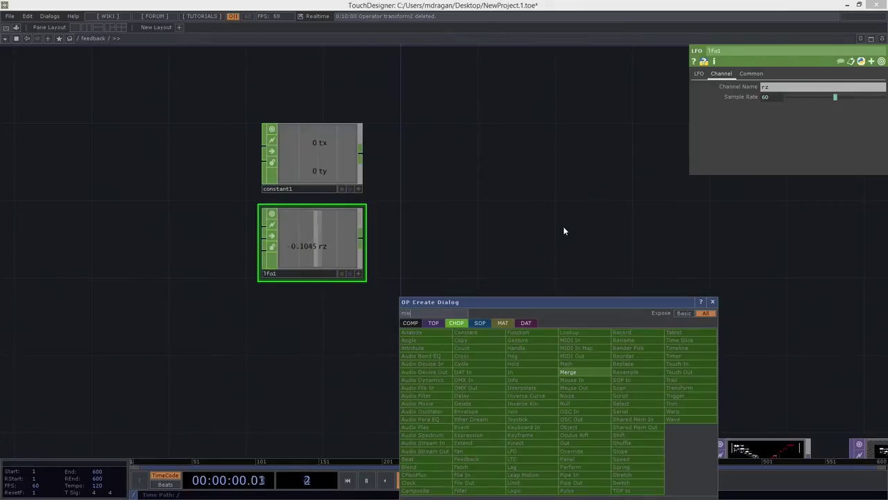
pyautogui.click(576, 371)
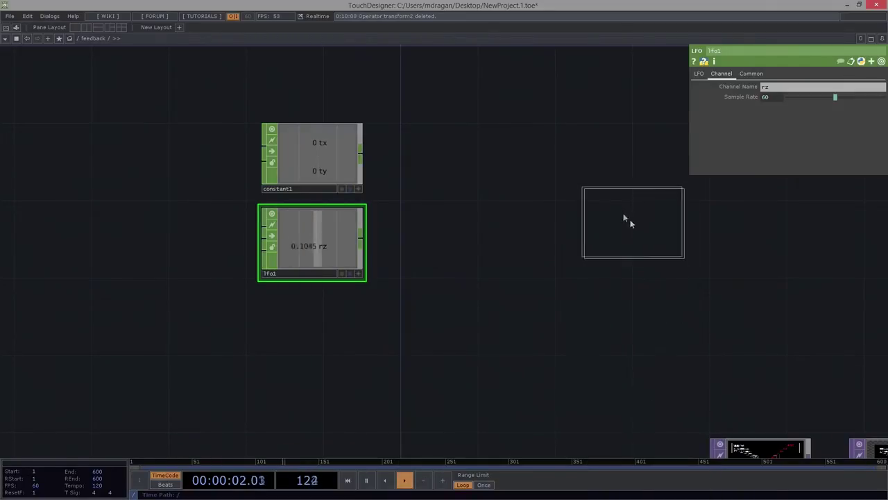
pyautogui.click(613, 204)
pyautogui.moveTo(462, 114); pyautogui.dragTo(290, 335)
pyautogui.moveTo(360, 158); pyautogui.dragTo(566, 198)
pyautogui.moveTo(601, 283); pyautogui.dragTo(329, 325)
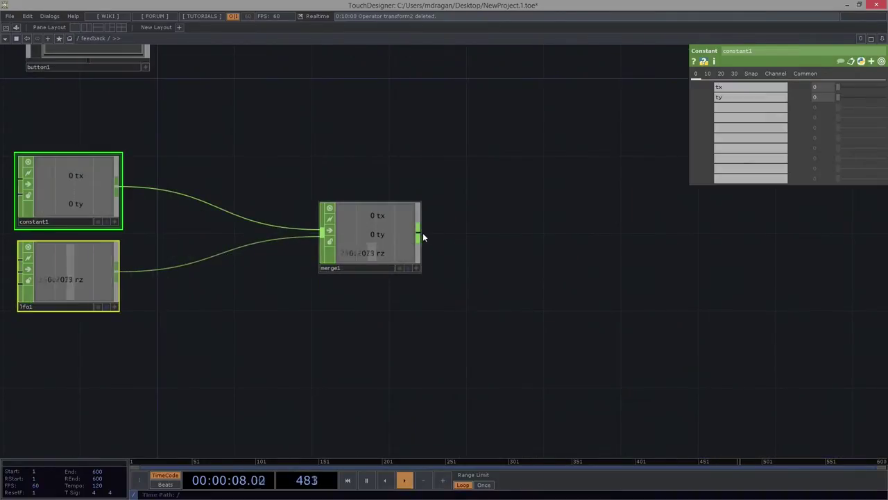
# Step: Append a Null CHOP to merge1 and position it above transform1
pyautogui.rightClick(420, 237)
pyautogui.write('nul')
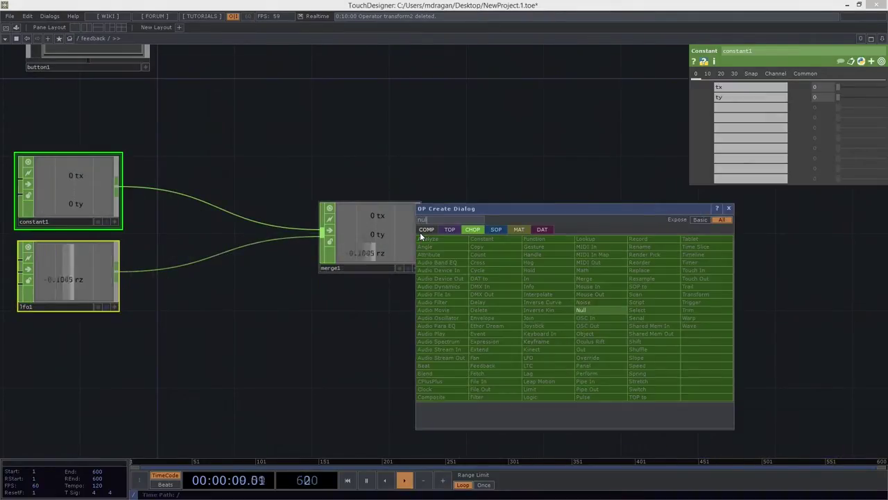
pyautogui.click(606, 311)
pyautogui.click(517, 238)
pyautogui.scroll(-3, 546, 285)
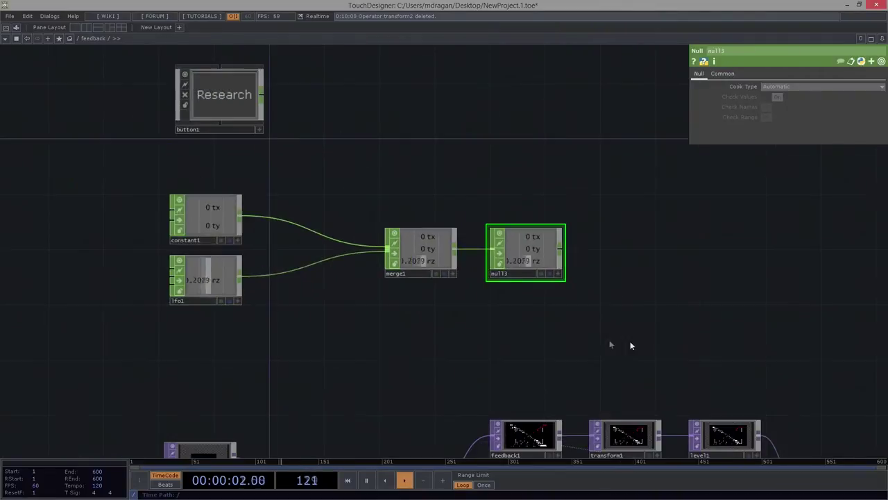
pyautogui.moveTo(592, 341); pyautogui.dragTo(509, 269)
pyautogui.moveTo(458, 184); pyautogui.dragTo(549, 174)
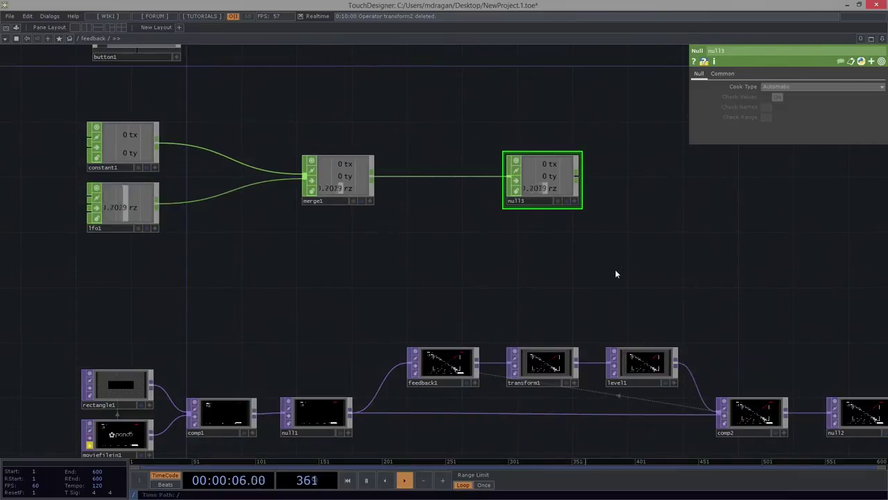
# Step: Export null3's tx and ty channels to transform1's Translate X and Y, and its rz channel to Rotate Z
pyautogui.moveTo(615, 269); pyautogui.dragTo(594, 227)
pyautogui.scroll(1, 535, 159)
pyautogui.scroll(3, 536, 159)
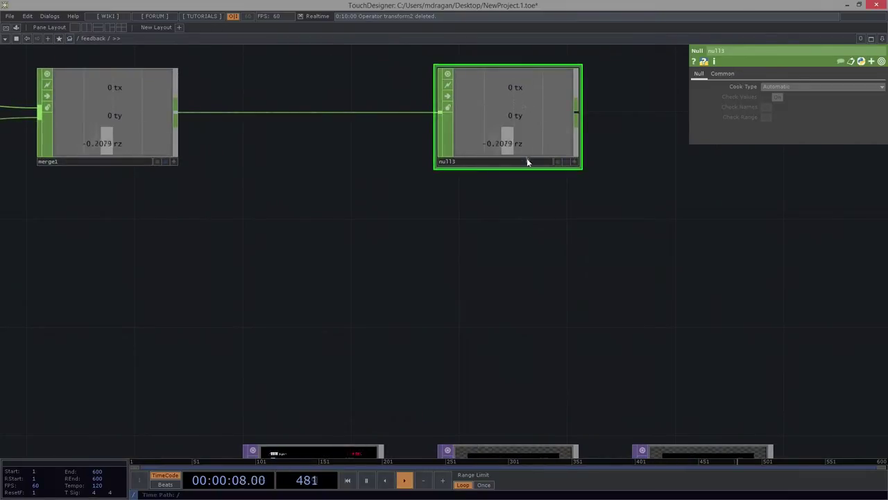
pyautogui.moveTo(577, 283); pyautogui.dragTo(564, 208)
pyautogui.scroll(-3, 564, 209)
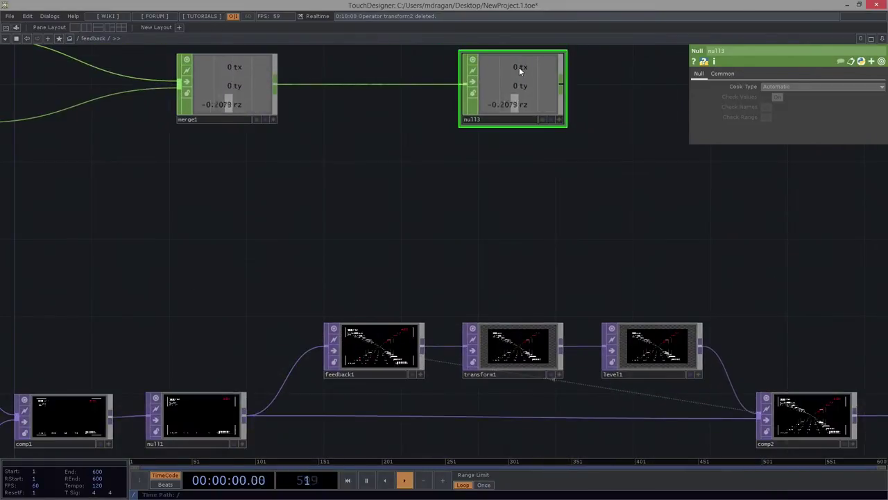
pyautogui.click(499, 345)
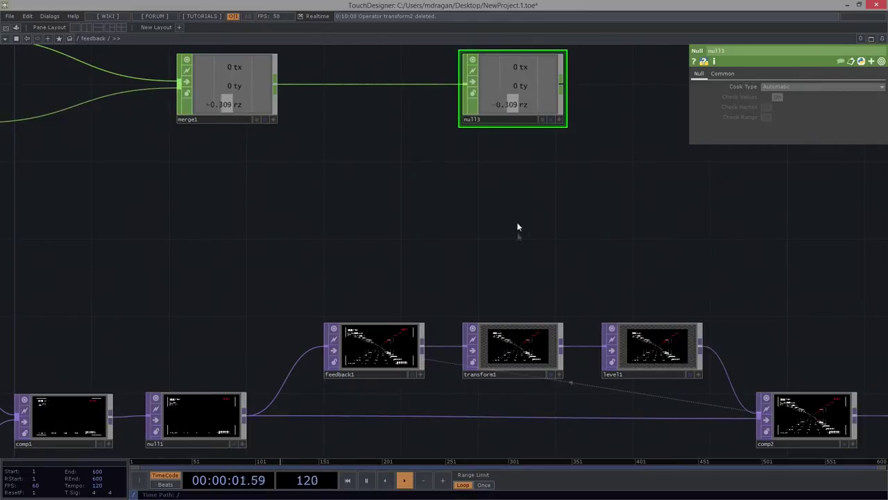
pyautogui.click(560, 121)
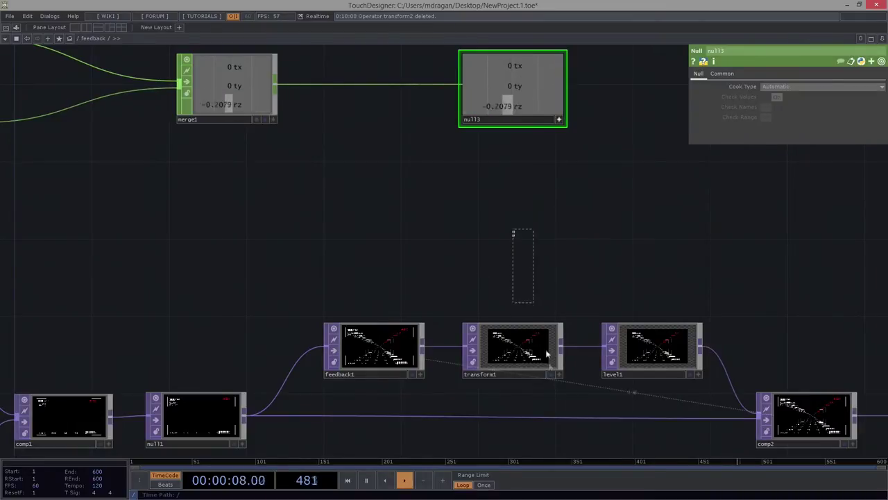
pyautogui.click(534, 333)
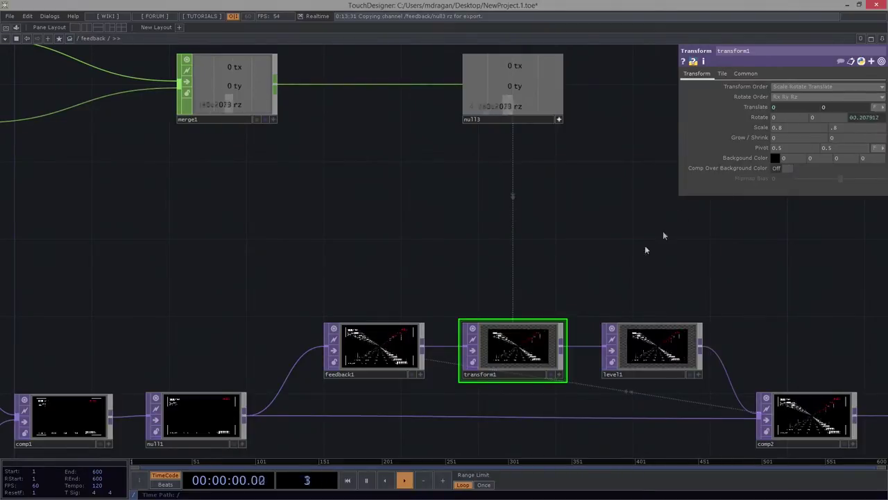
# Step: Check level1's output up close and display null2's result in the network background
pyautogui.scroll(10, 557, 245)
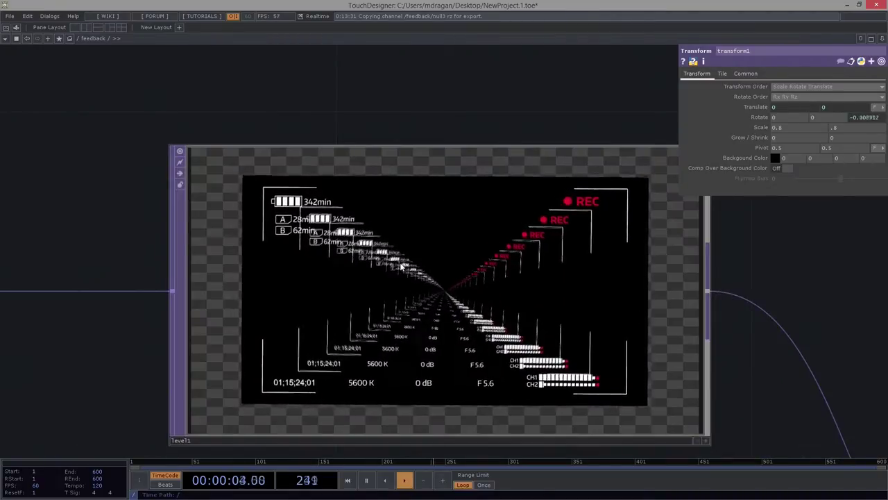
pyautogui.scroll(-10, 252, 258)
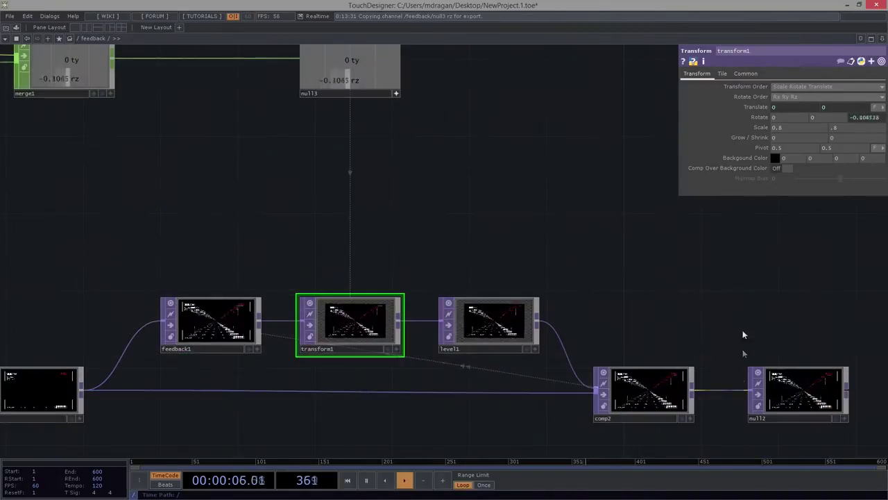
pyautogui.click(543, 365)
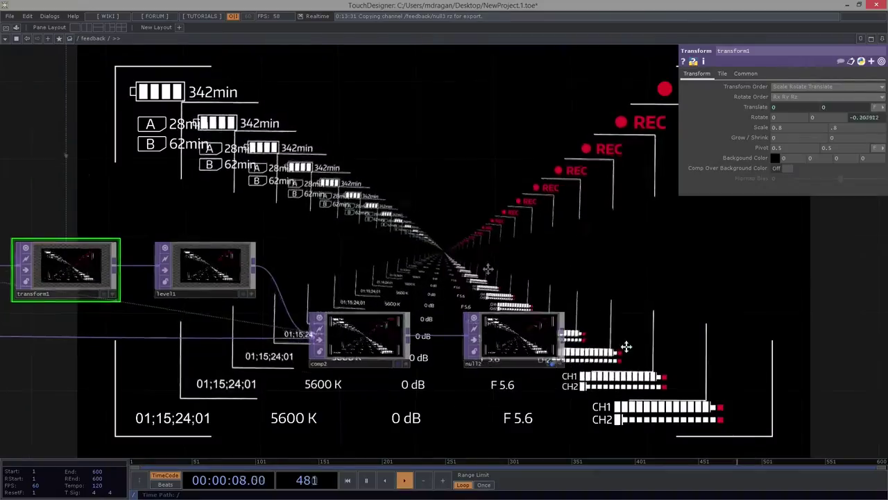
# Step: Try varying constant1's tx value against the background result and return it to 0
pyautogui.scroll(-6, 410, 233)
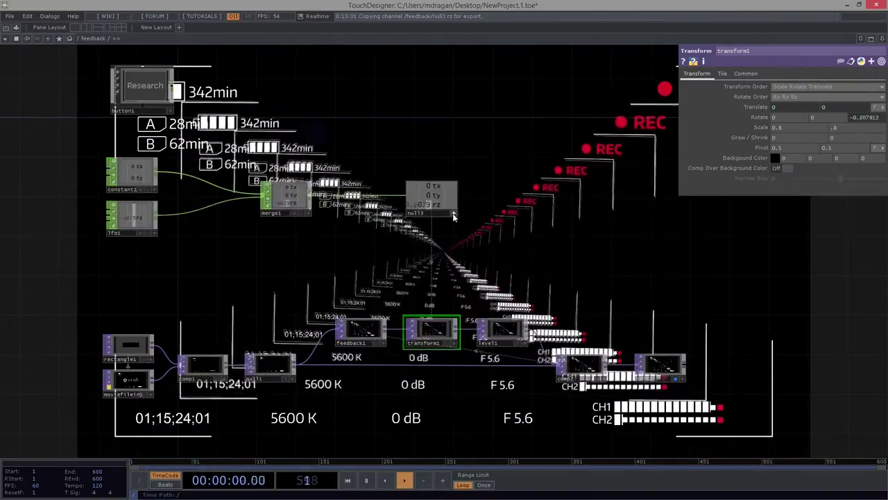
pyautogui.moveTo(371, 260); pyautogui.dragTo(515, 250)
pyautogui.scroll(5, 238, 180)
pyautogui.click(299, 161)
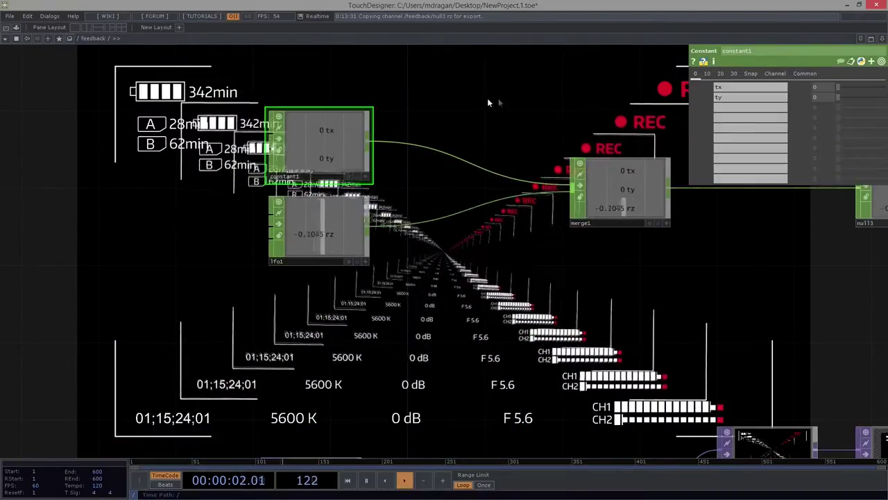
pyautogui.moveTo(534, 114); pyautogui.dragTo(437, 163)
pyautogui.moveTo(818, 88); pyautogui.dragTo(821, 69, button='middle')
pyautogui.moveTo(821, 70); pyautogui.dragTo(817, 72)
pyautogui.moveTo(817, 72); pyautogui.dragTo(821, 72, button='middle')
pyautogui.moveTo(837, 86); pyautogui.dragTo(789, 90)
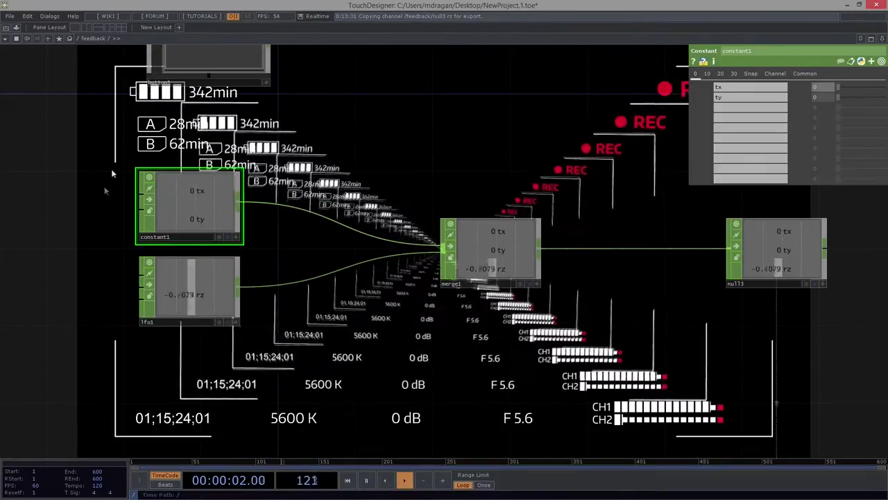
# Step: Insert a Math CHOP between lfo1 and merge1
pyautogui.press('h')
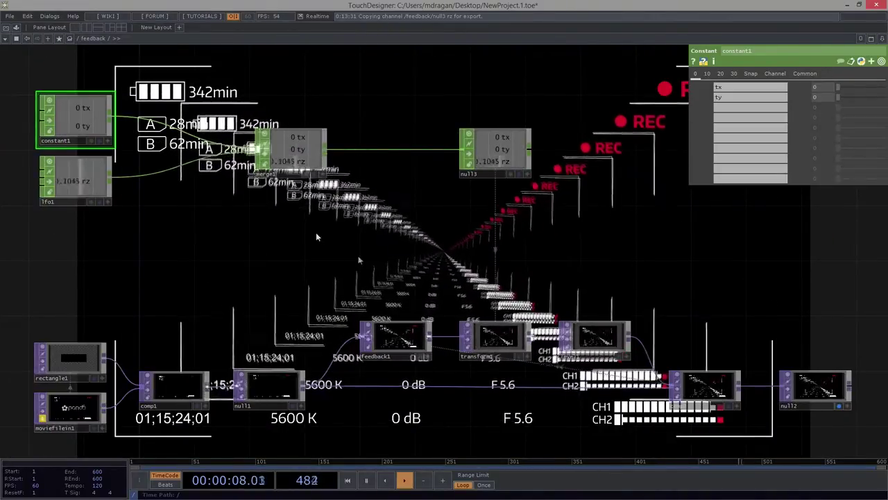
pyautogui.moveTo(118, 124); pyautogui.dragTo(234, 177)
pyautogui.scroll(1, 232, 177)
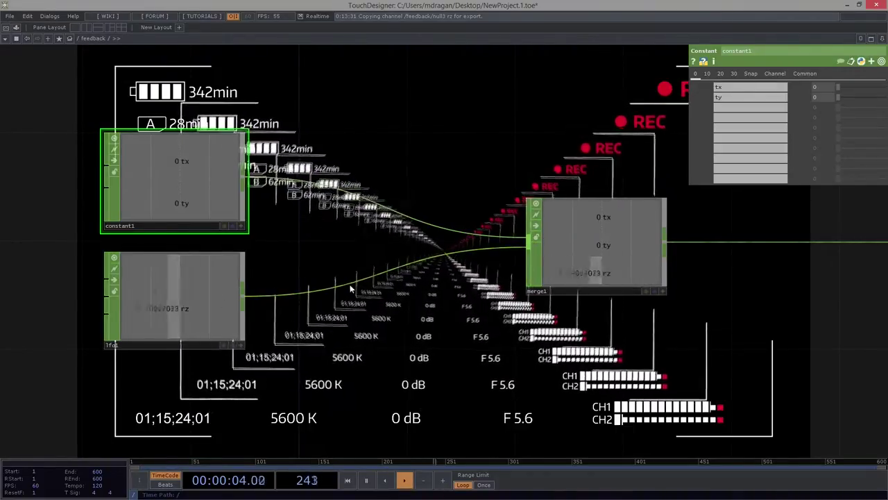
pyautogui.click(178, 292)
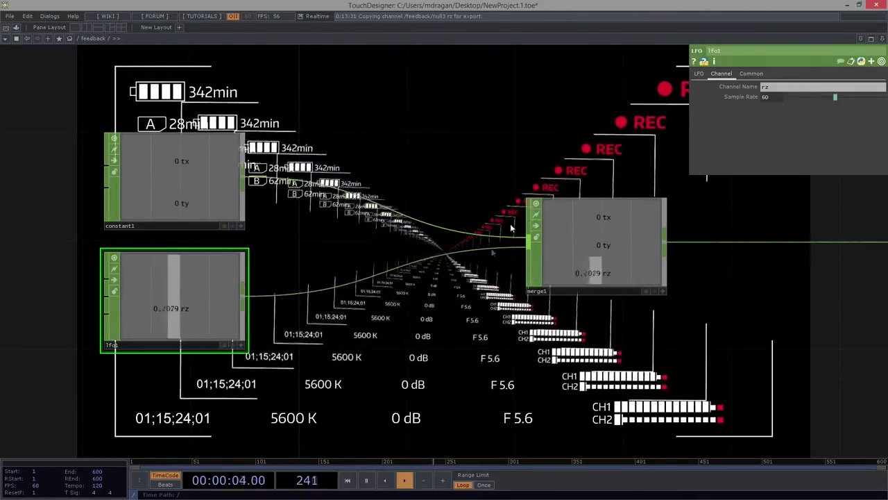
pyautogui.rightClick(347, 270)
pyautogui.click(391, 273)
pyautogui.write('ma')
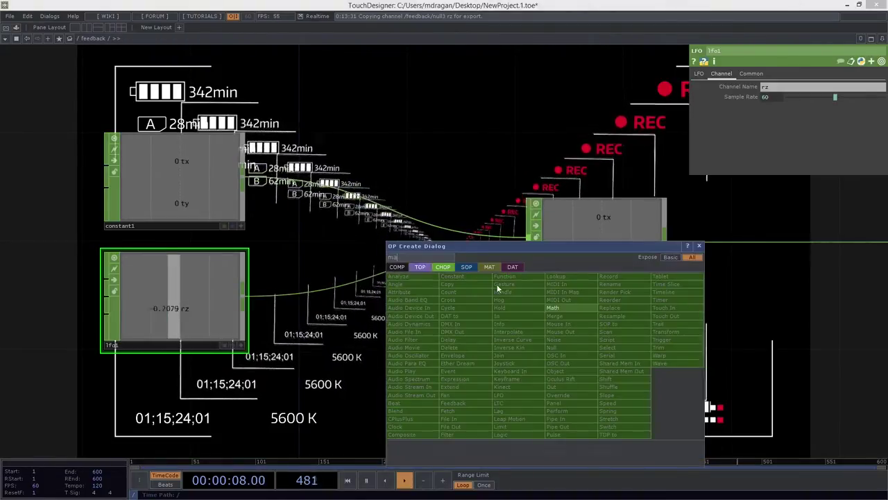
pyautogui.press('Return')
pyautogui.click(365, 292)
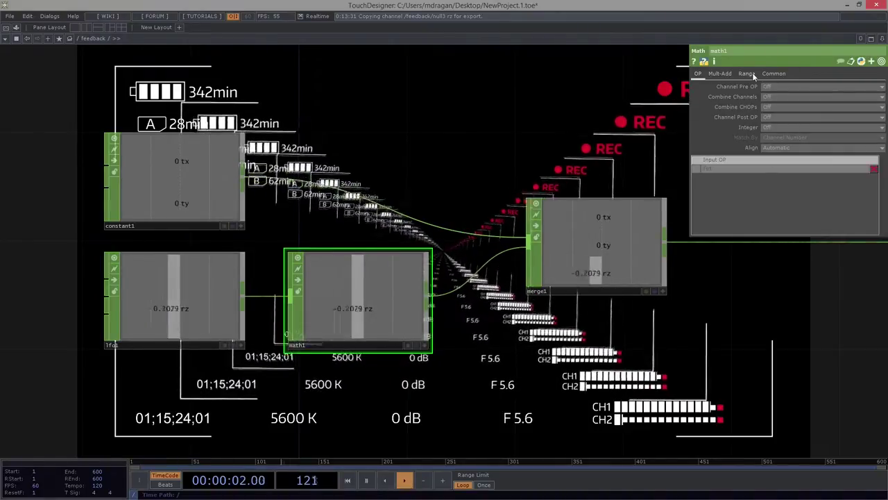
# Step: Set the lower limit of math1's From Range to -1
pyautogui.click(747, 72)
pyautogui.moveTo(775, 88); pyautogui.dragTo(762, 95)
pyautogui.write('-1')
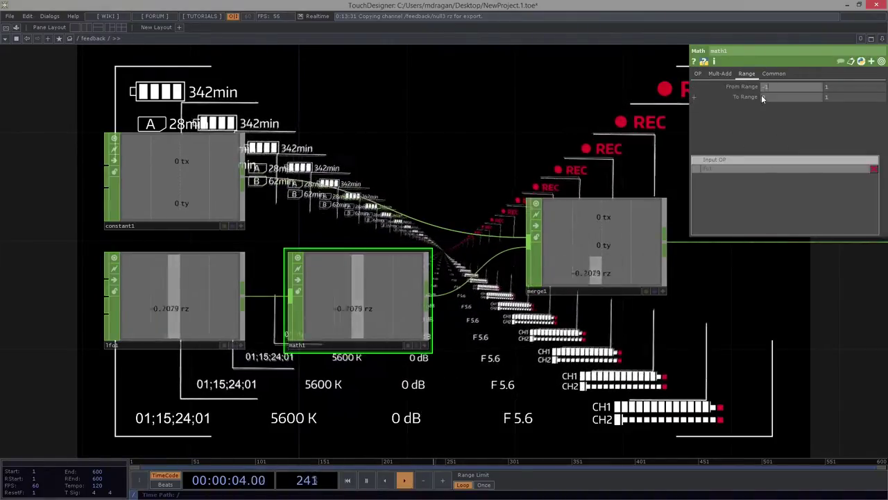
# Step: Try a To Range of 10 to 0 on math1 and replace it with -10 to 10
pyautogui.click(754, 97)
pyautogui.write('10')
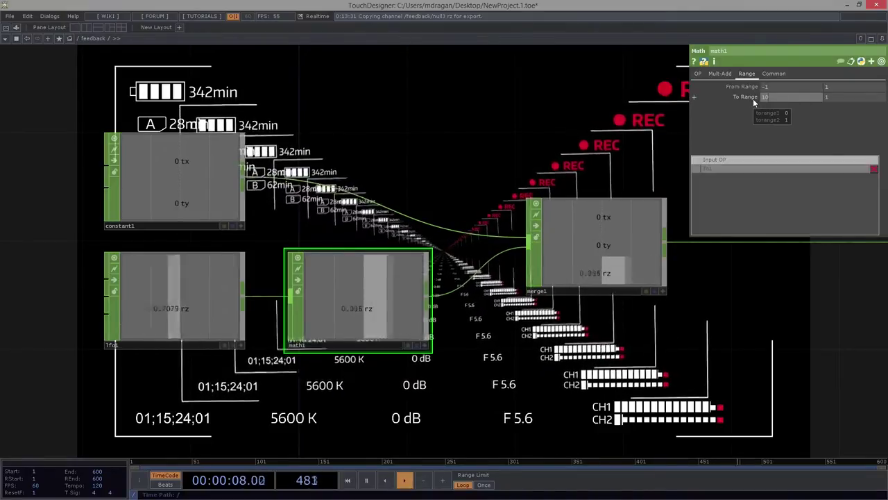
pyautogui.press('Tab')
pyautogui.write('0')
pyautogui.press('Return')
pyautogui.click(753, 99)
pyautogui.write('-10')
pyautogui.press('Tab')
pyautogui.write('10')
pyautogui.press('Return')
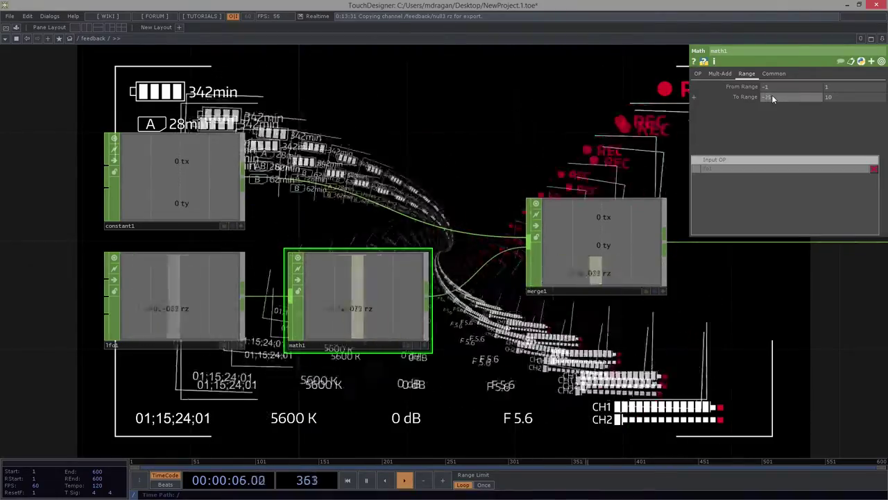
# Step: Try wider To Range values on math1, first -25 to 25 and then -45 to 45
pyautogui.click(772, 96)
pyautogui.write('-25')
pyautogui.press('Tab')
pyautogui.write('25')
pyautogui.press('Return')
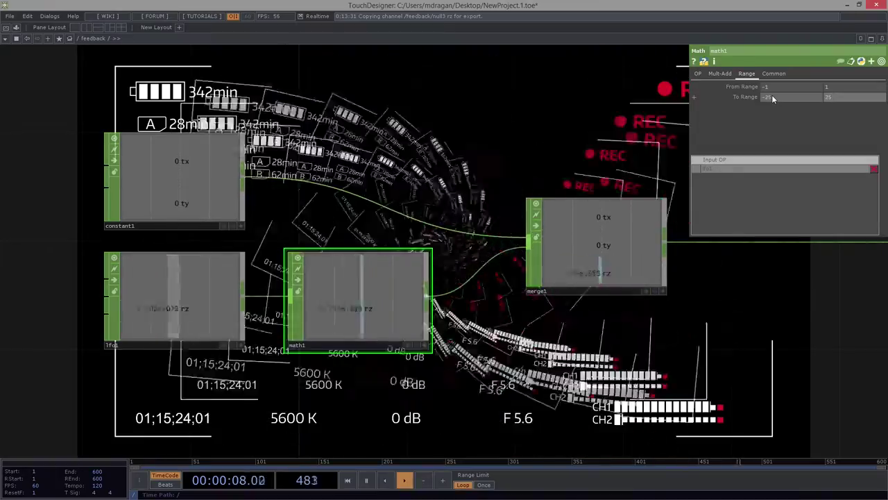
pyautogui.click(786, 94)
pyautogui.write('-45')
pyautogui.press('Tab')
pyautogui.write('45')
pyautogui.press('Return')
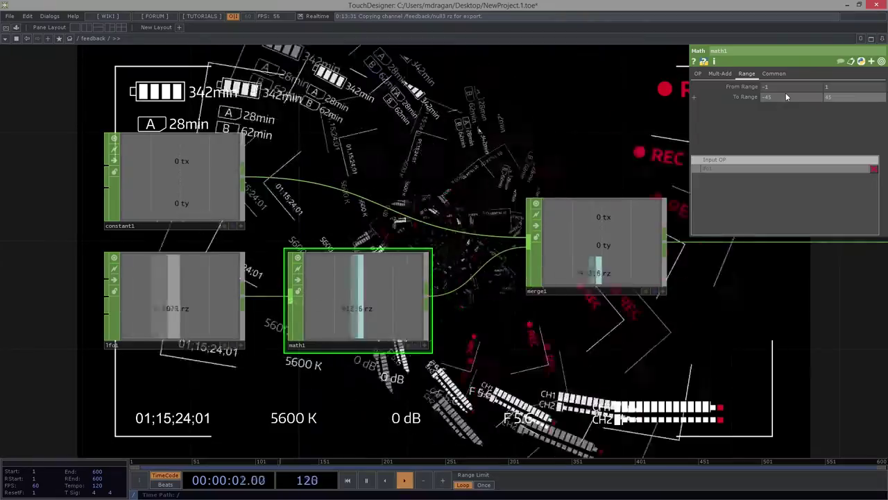
# Step: Slow lfo1 down by trying a Frequency of 0.1 and settling on 0.05
pyautogui.moveTo(448, 167); pyautogui.dragTo(456, 185)
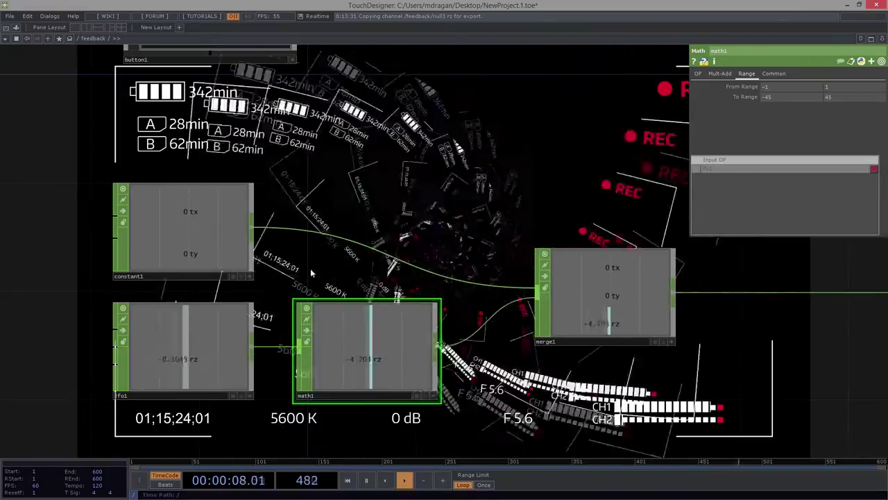
pyautogui.click(213, 345)
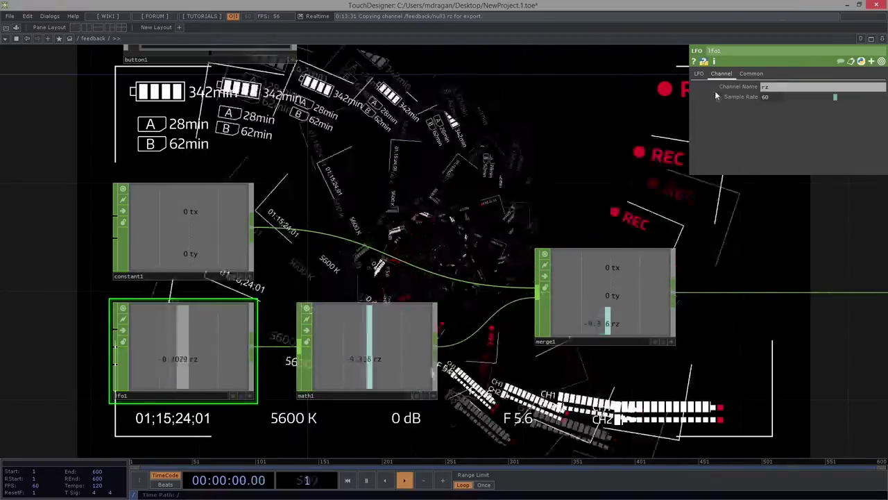
pyautogui.click(700, 74)
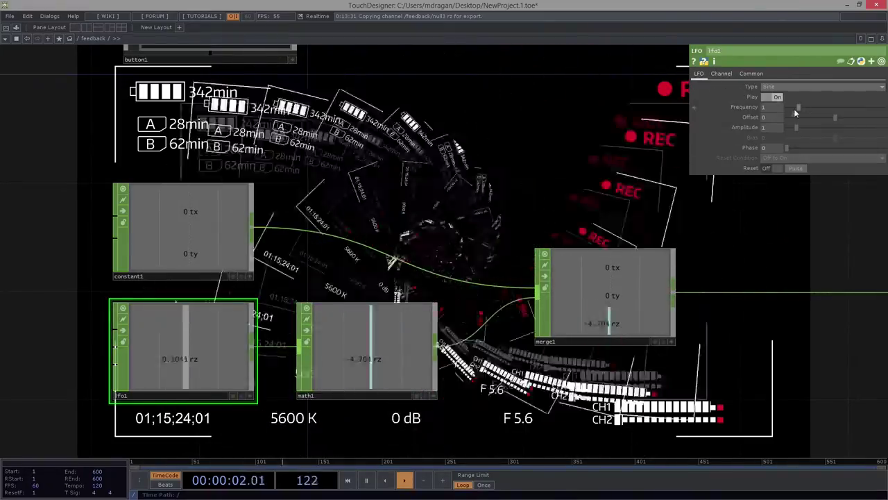
pyautogui.write('0.1')
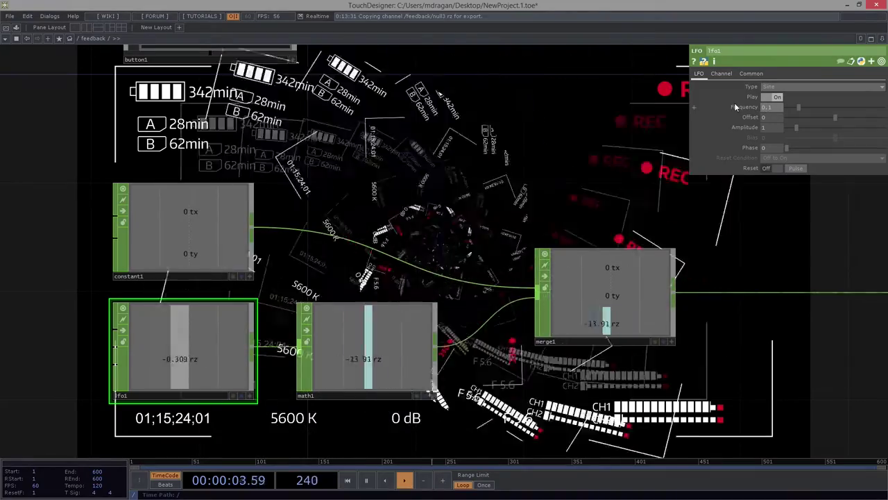
pyautogui.press('Return')
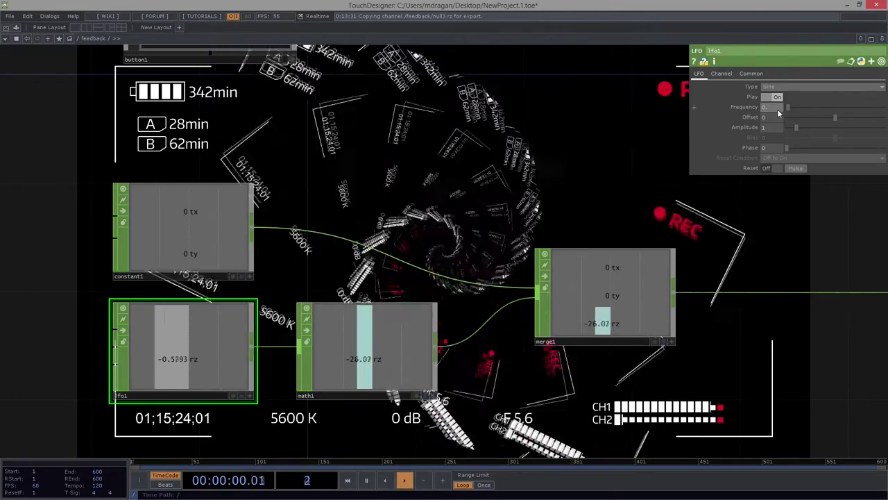
pyautogui.click(777, 109)
pyautogui.write('0.05')
pyautogui.press('Return')
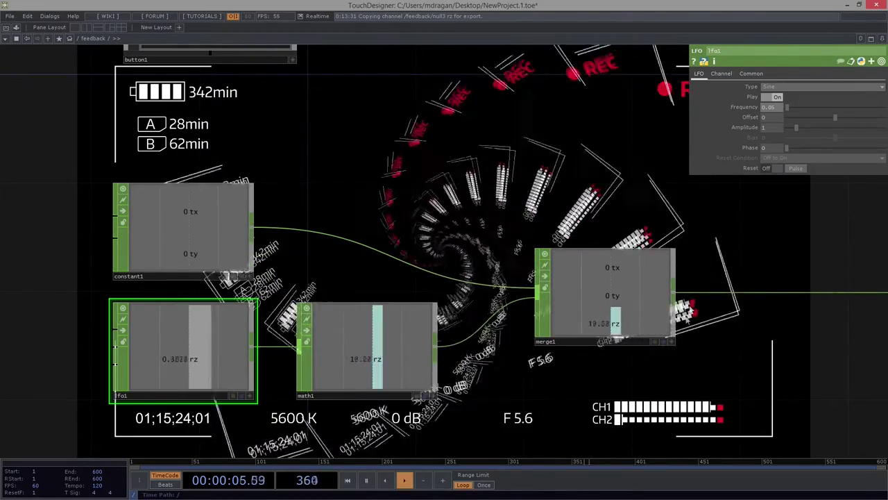
# Step: Set math1's To Range to -30 to 30
pyautogui.click(329, 366)
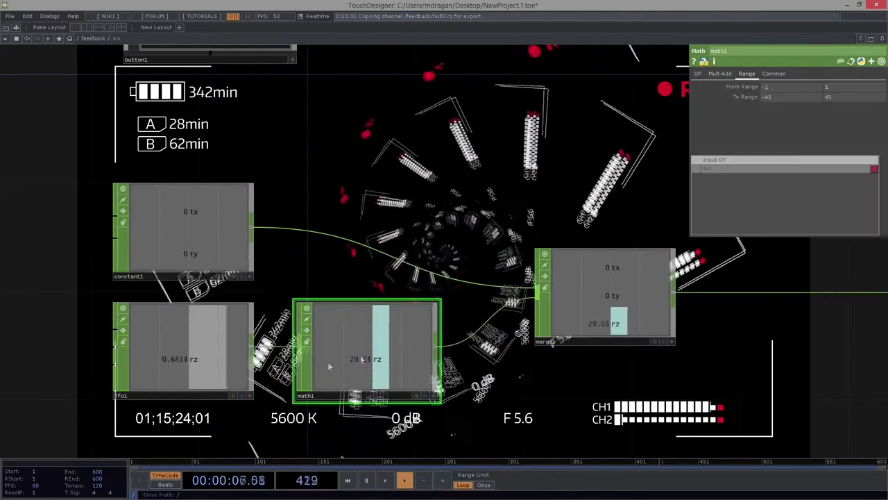
pyautogui.click(777, 97)
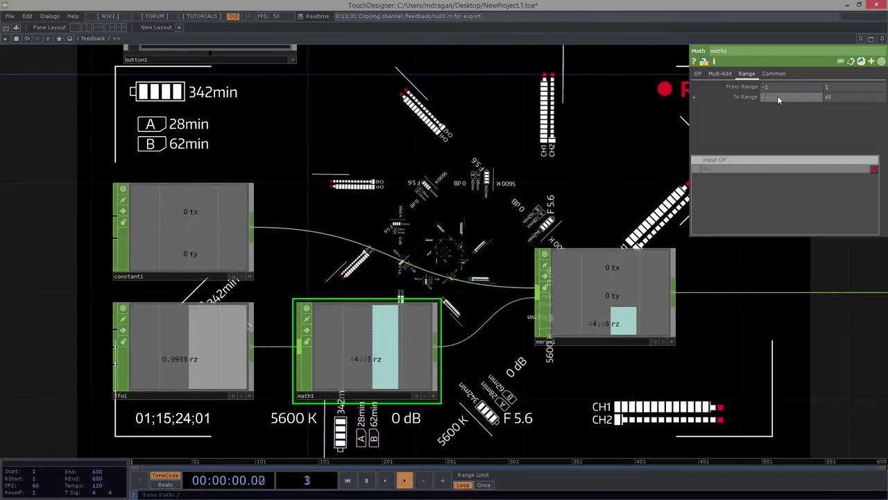
pyautogui.write('-30')
pyautogui.press('Tab')
pyautogui.press('Tab')
pyautogui.write('30')
pyautogui.press('Return')
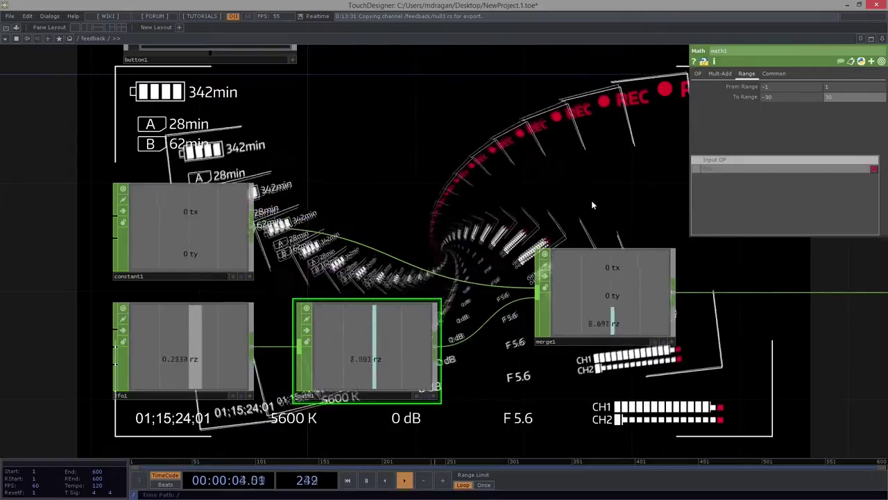
# Step: Examine the merge1 to null3 CHOP chain and the feedback1, transform1 and level1 TOPs against the animated background
pyautogui.moveTo(591, 200); pyautogui.dragTo(317, 119)
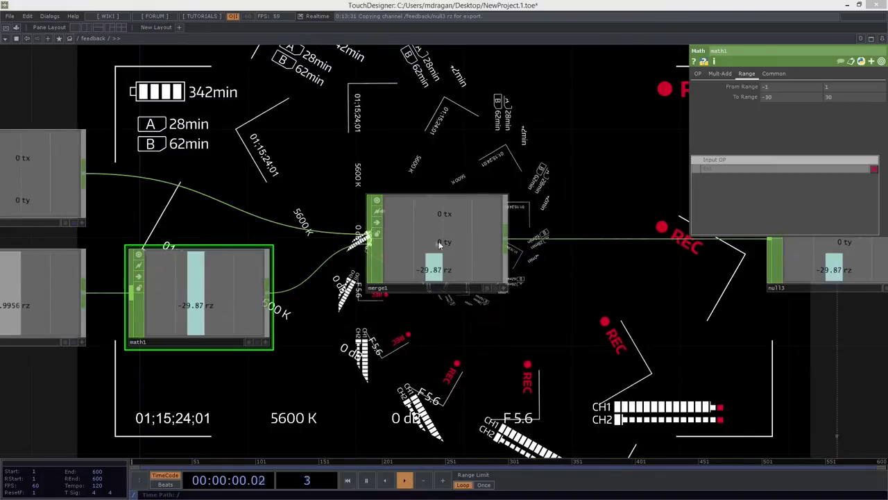
pyautogui.moveTo(522, 193); pyautogui.dragTo(495, 286)
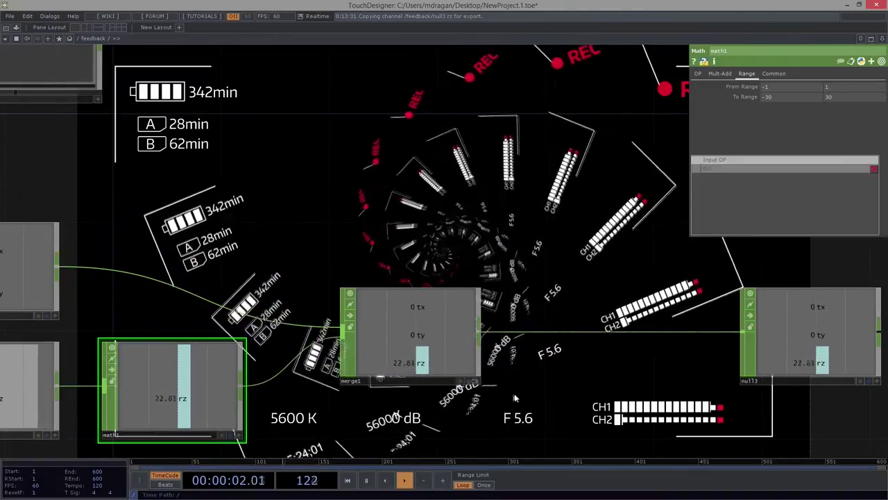
pyautogui.scroll(-5, 490, 245)
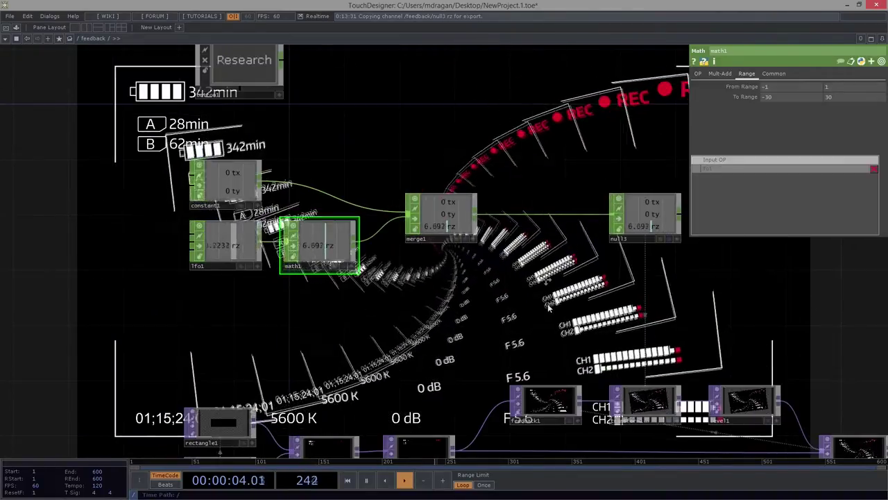
pyautogui.moveTo(553, 425); pyautogui.dragTo(538, 261)
pyautogui.scroll(5, 537, 261)
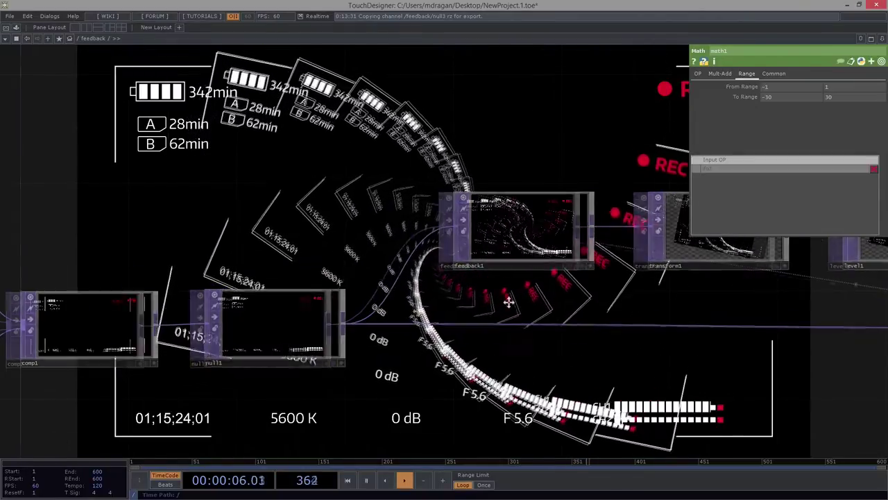
pyautogui.moveTo(685, 273); pyautogui.dragTo(378, 283)
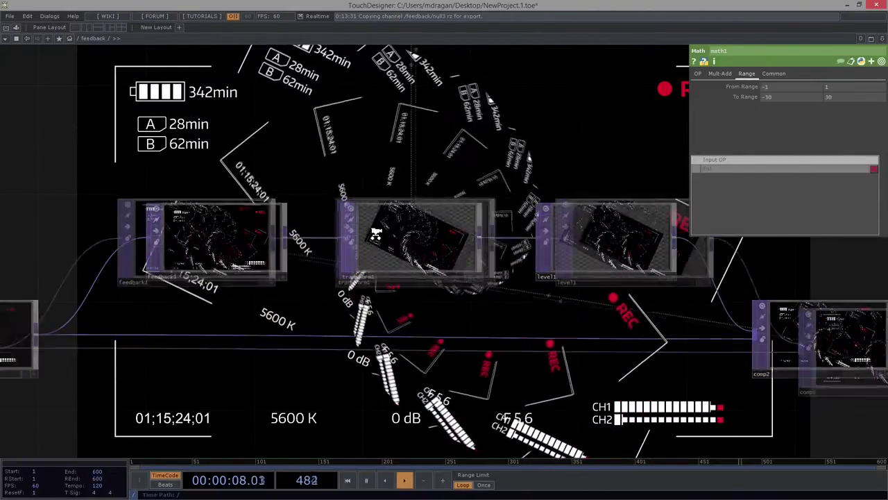
pyautogui.scroll(3, 376, 232)
pyautogui.scroll(2, 375, 232)
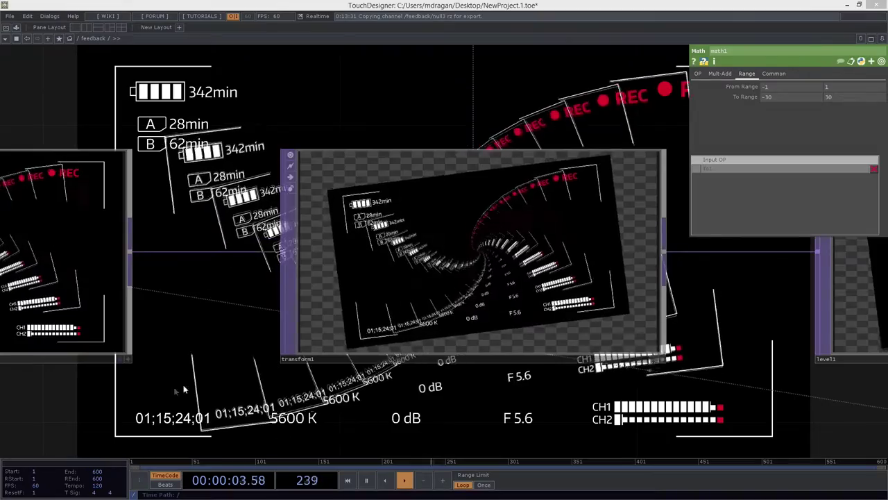
pyautogui.scroll(-5, 300, 366)
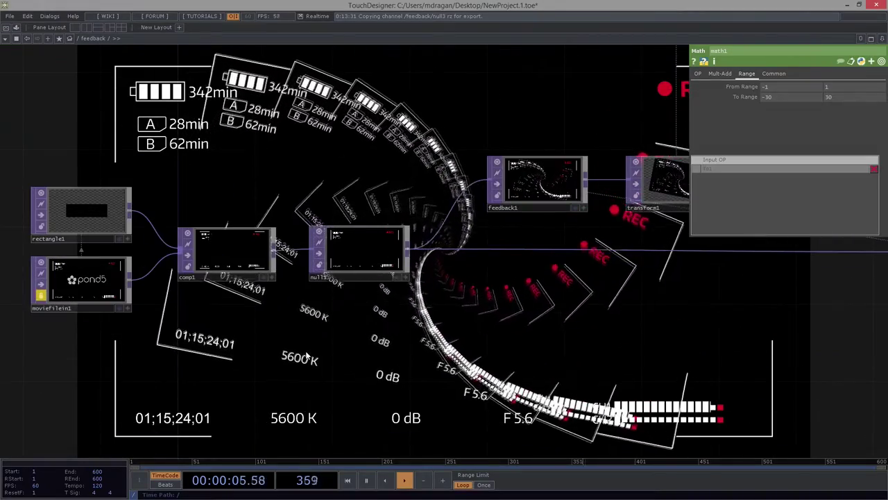
pyautogui.moveTo(182, 360); pyautogui.dragTo(205, 355)
pyautogui.moveTo(375, 138); pyautogui.dragTo(12, 176)
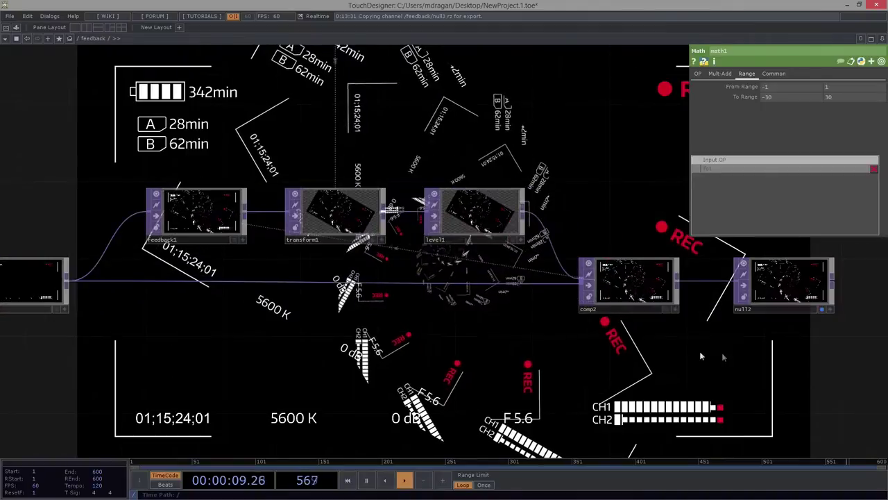
# Step: Turn off null2's background display and move rectangle1, moviefilein1 and comp1 away from null1 to make room between them
pyautogui.click(822, 309)
pyautogui.moveTo(222, 395); pyautogui.dragTo(575, 350)
pyautogui.moveTo(395, 356); pyautogui.dragTo(630, 349)
pyautogui.moveTo(251, 131); pyautogui.dragTo(504, 329, button='right')
pyautogui.moveTo(485, 238); pyautogui.dragTo(183, 238)
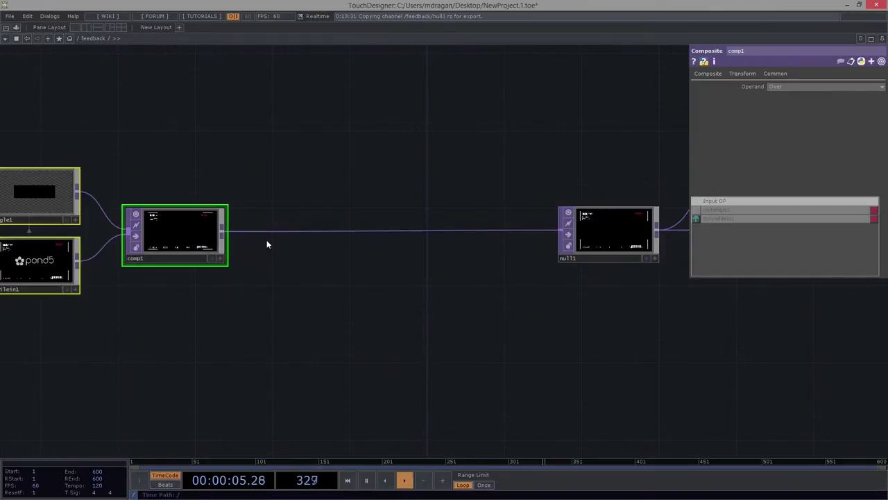
# Step: Insert a Composite TOP between comp1 and null1
pyautogui.rightClick(309, 234)
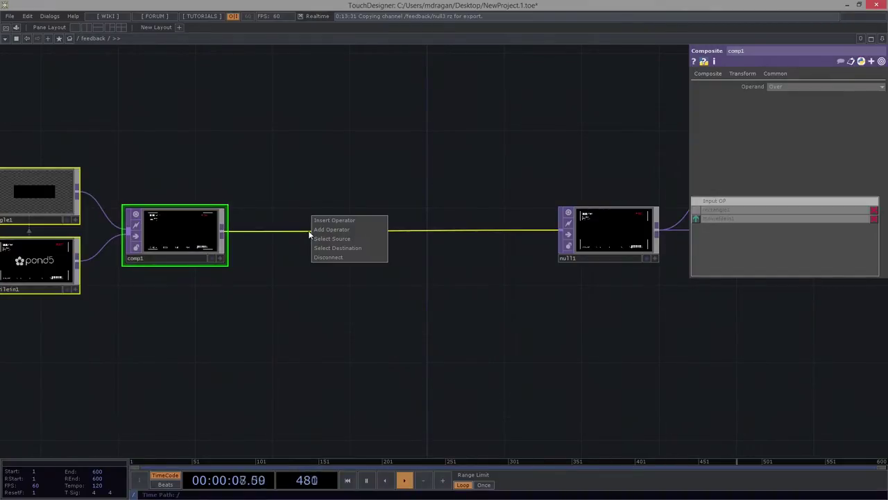
pyautogui.click(333, 220)
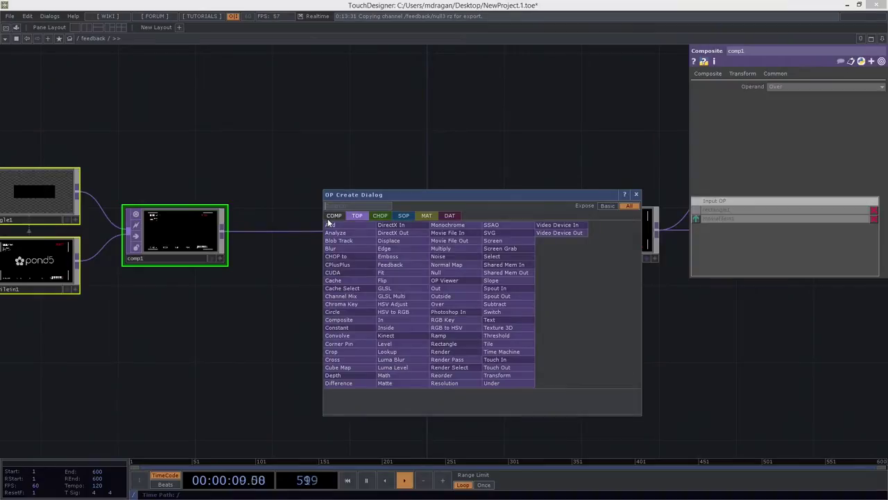
pyautogui.write('comp')
pyautogui.click(339, 319)
pyautogui.click(464, 238)
pyautogui.moveTo(463, 239); pyautogui.dragTo(424, 231)
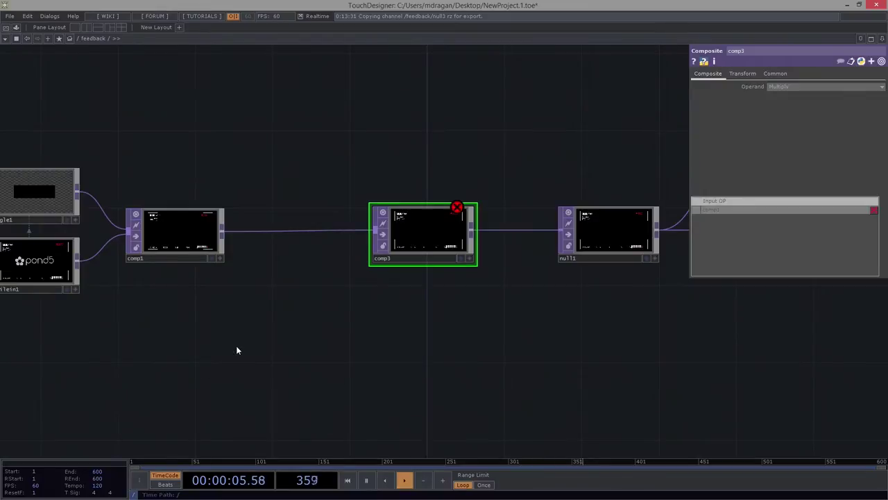
# Step: Add a Constant TOP directly below comp1
pyautogui.press('Tab')
pyautogui.write('con')
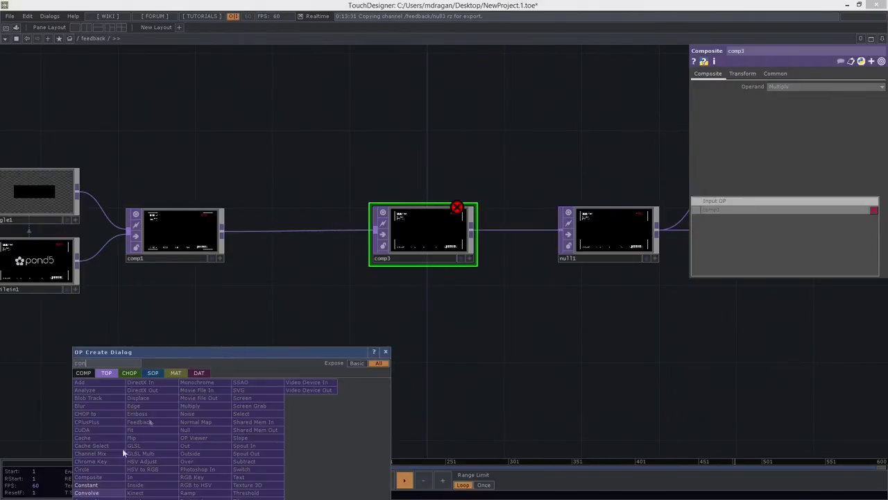
pyautogui.click(97, 484)
pyautogui.click(179, 302)
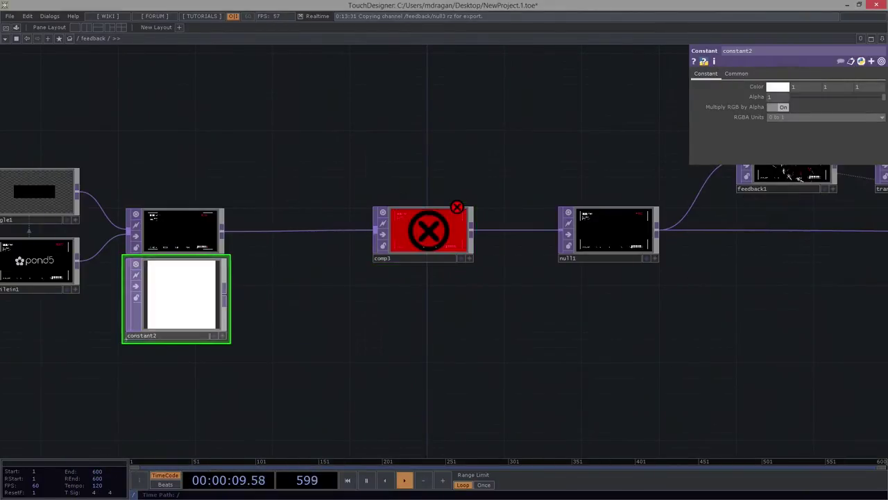
pyautogui.moveTo(198, 292); pyautogui.dragTo(198, 307)
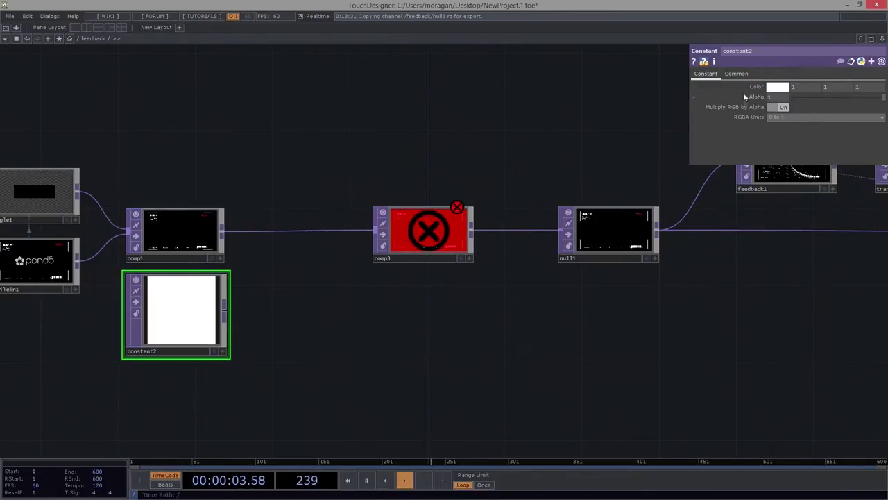
# Step: Set constant2's resolution to 2000 by 2000
pyautogui.click(736, 73)
pyautogui.click(791, 97)
pyautogui.write('2000')
pyautogui.press('Tab')
pyautogui.write('2000')
pyautogui.press('Return')
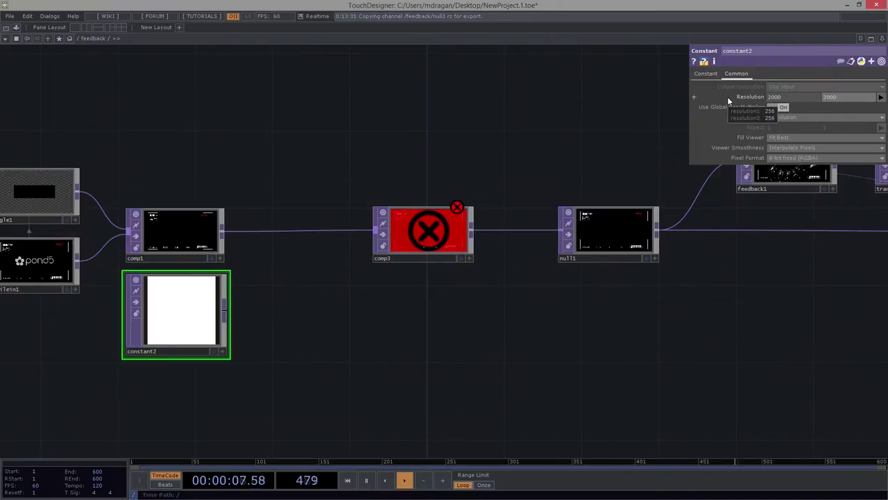
# Step: Connect constant2 to comp3 as its second input
pyautogui.middleClick(160, 245)
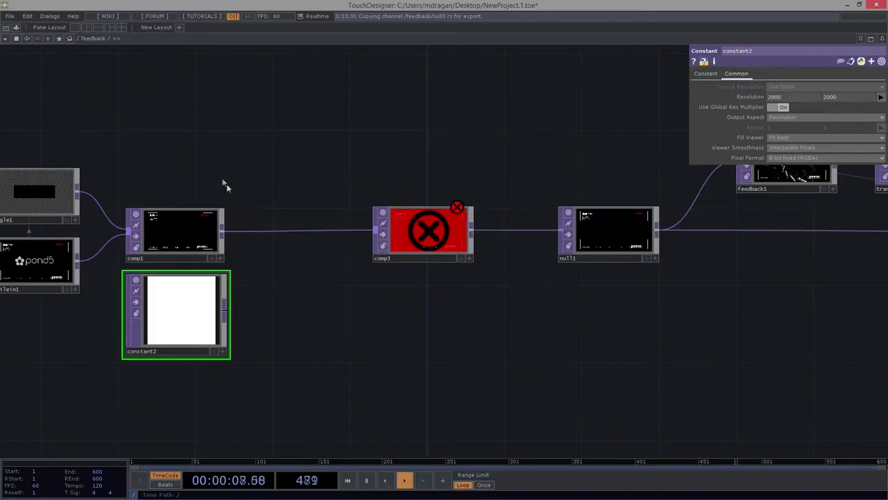
pyautogui.moveTo(235, 191); pyautogui.dragTo(358, 141)
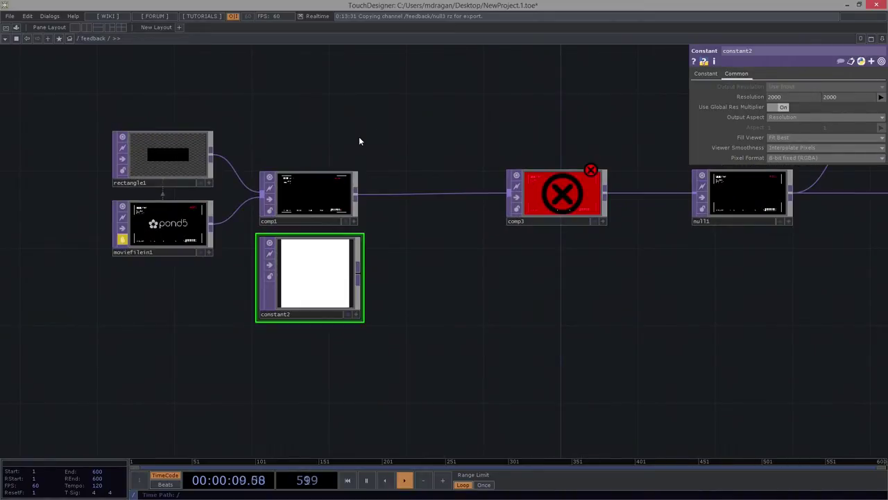
pyautogui.scroll(4, 290, 203)
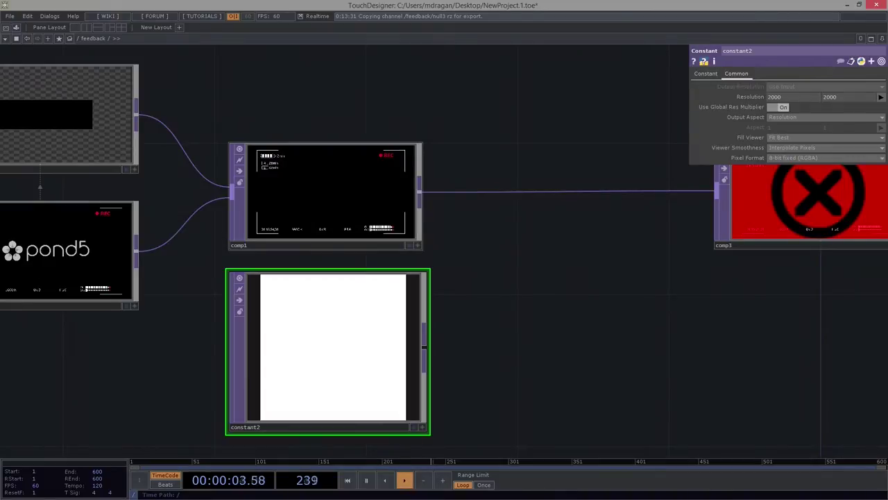
pyautogui.moveTo(446, 298); pyautogui.dragTo(287, 270)
pyautogui.scroll(-3, 291, 269)
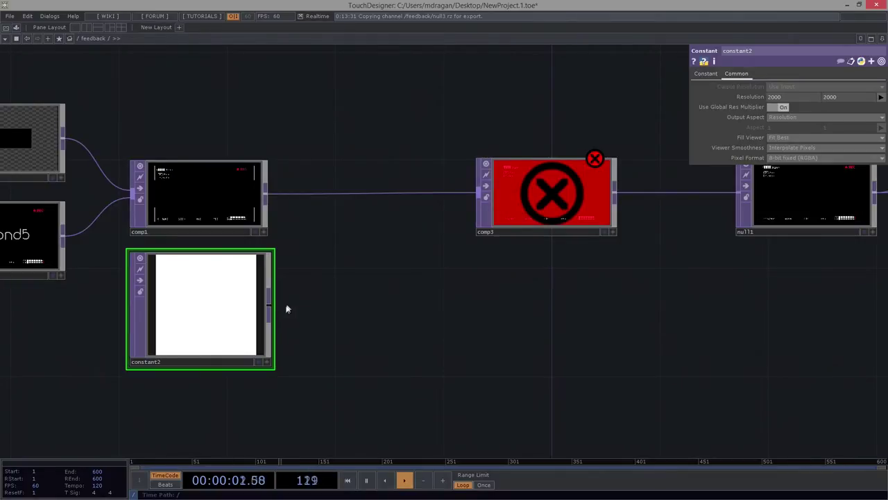
pyautogui.moveTo(270, 306); pyautogui.dragTo(481, 197)
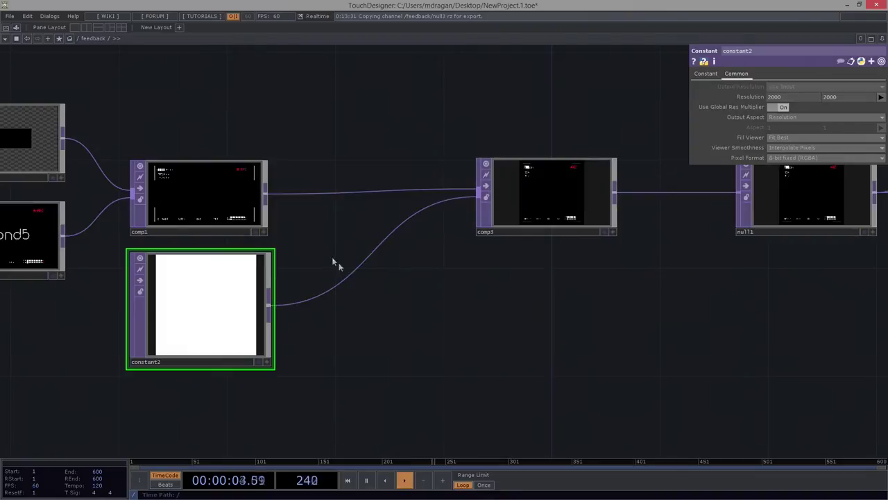
# Step: Keep comp3's Fixed Layer on Input 2 and set its Pre-Fit Overlay to Native Resolution
pyautogui.scroll(3, 562, 156)
pyautogui.moveTo(563, 86); pyautogui.dragTo(462, 105)
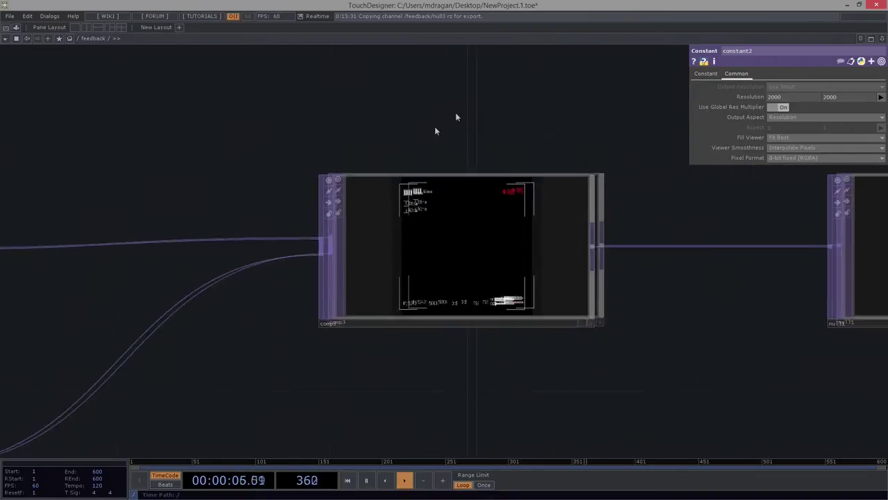
pyautogui.click(575, 269)
pyautogui.scroll(2, 424, 277)
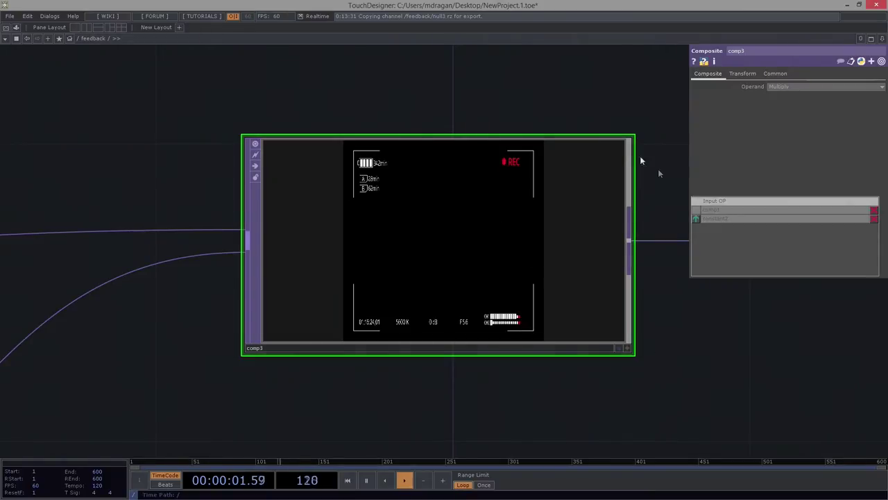
pyautogui.click(744, 74)
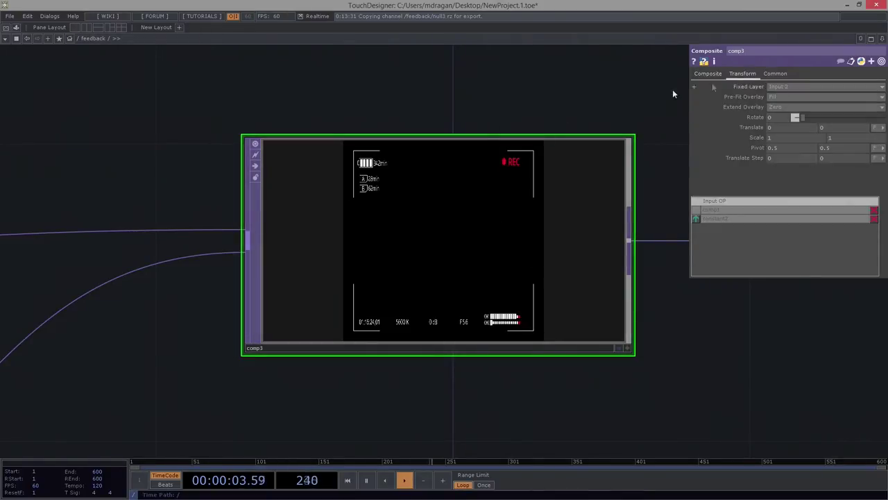
pyautogui.click(794, 88)
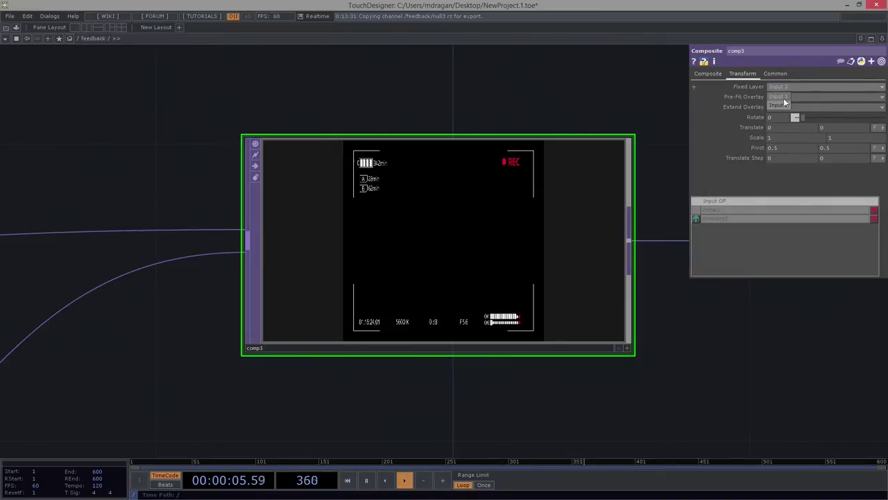
pyautogui.click(783, 98)
pyautogui.click(794, 88)
pyautogui.click(783, 105)
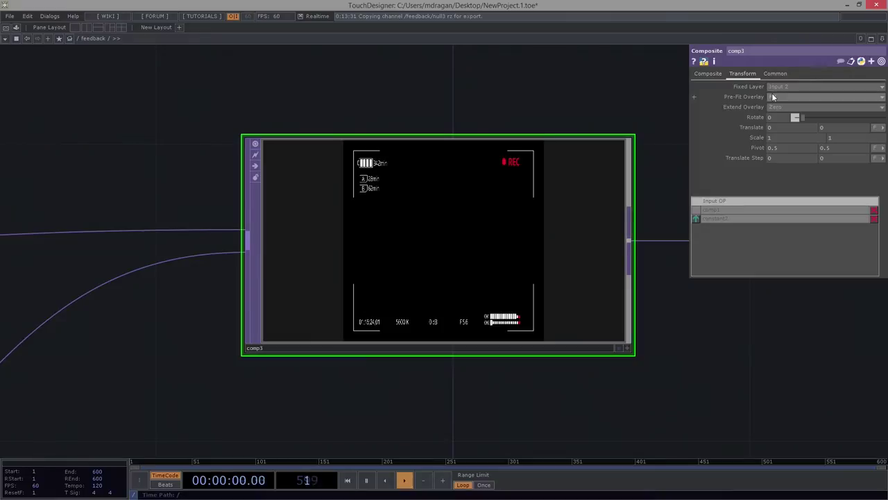
pyautogui.click(775, 98)
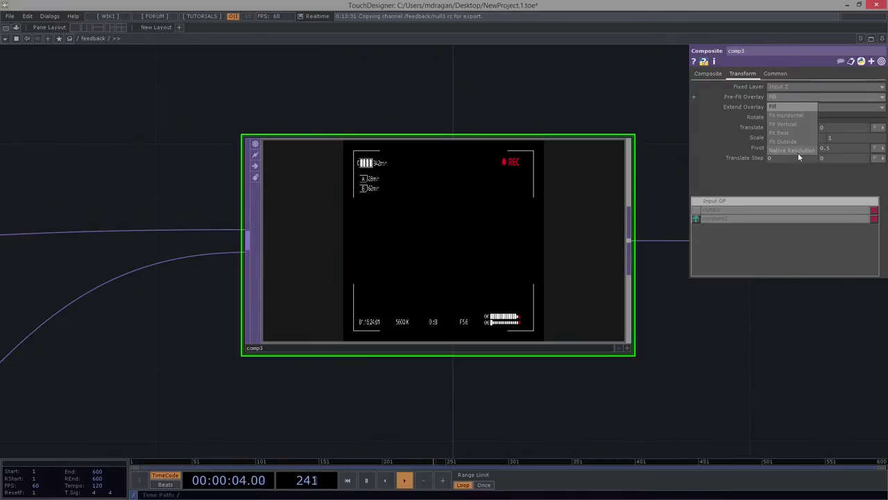
pyautogui.press('Escape')
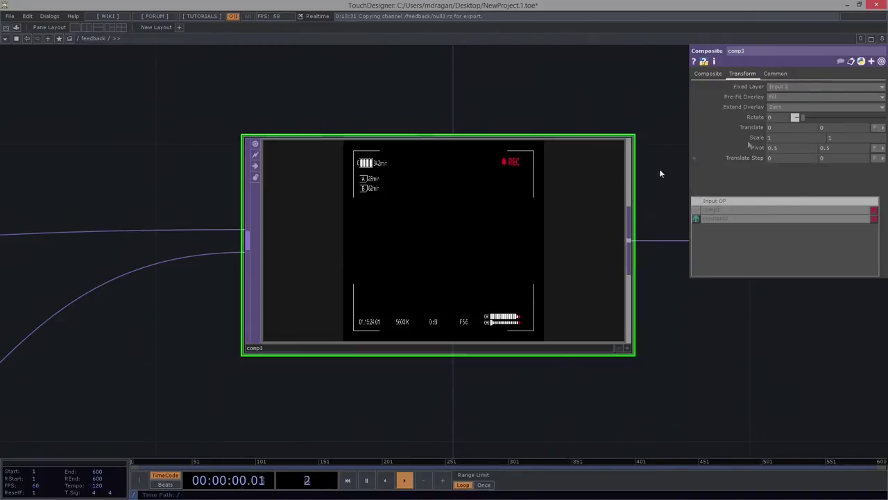
pyautogui.click(787, 95)
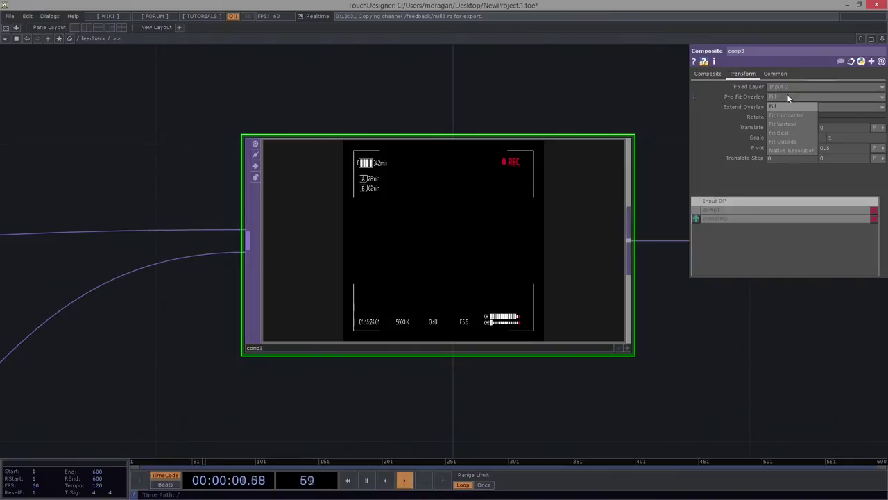
pyautogui.click(795, 151)
# Step: Insert a Transform TOP between comp1 and comp3, moving comp3 away to make room
pyautogui.scroll(-3, 541, 240)
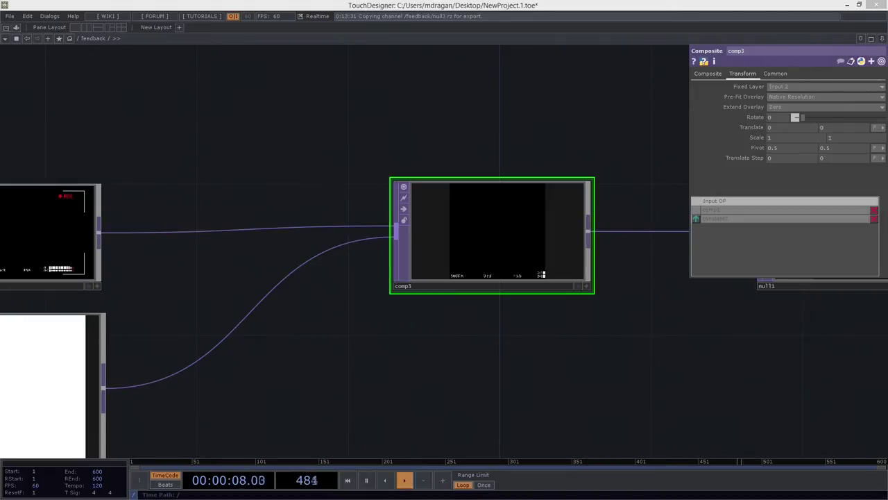
pyautogui.moveTo(303, 376); pyautogui.dragTo(642, 306)
pyautogui.scroll(-3, 654, 285)
pyautogui.moveTo(649, 229); pyautogui.dragTo(425, 260)
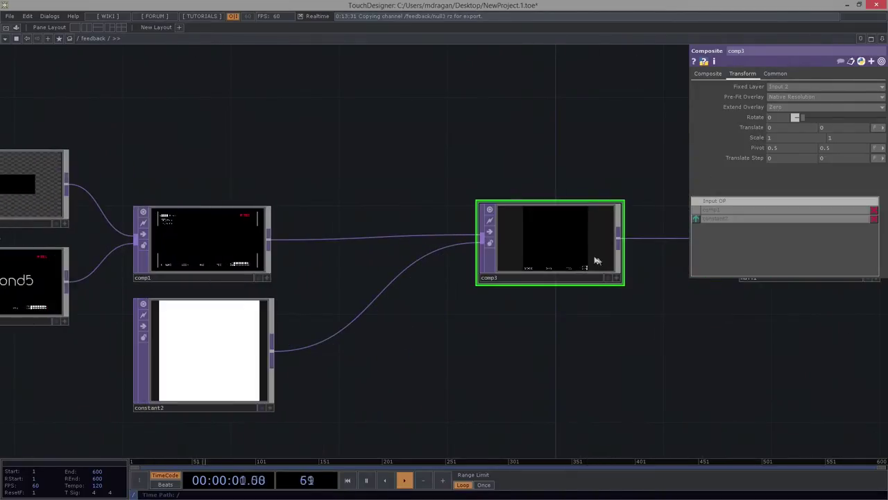
pyautogui.rightClick(360, 238)
pyautogui.click(392, 229)
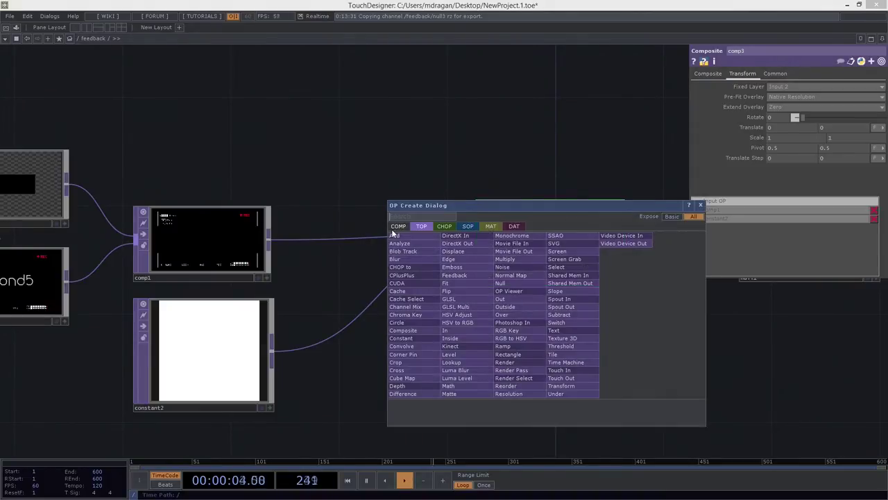
pyautogui.write('tra')
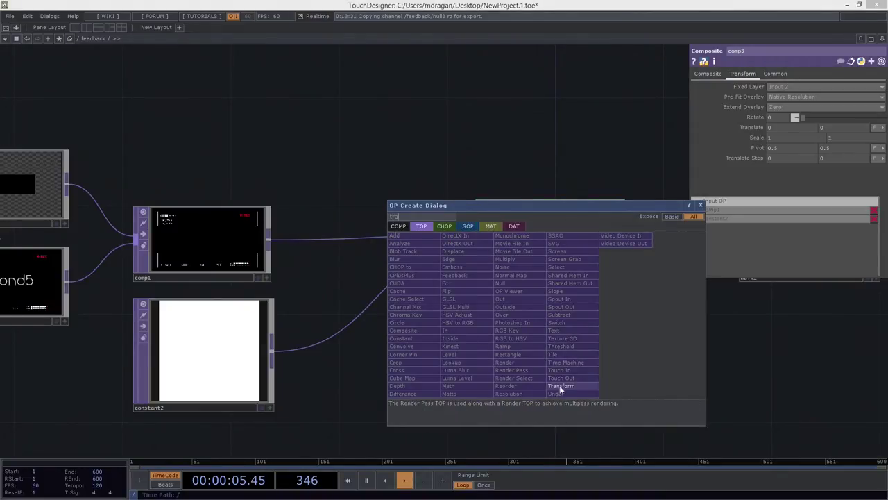
pyautogui.click(560, 385)
pyautogui.click(376, 247)
pyautogui.moveTo(375, 248); pyautogui.dragTo(375, 238)
pyautogui.moveTo(567, 263); pyautogui.dragTo(618, 259)
# Step: Set transform2's scale to 0.75 on both axes and inspect how the source fits in comp3
pyautogui.moveTo(329, 116); pyautogui.dragTo(437, 311)
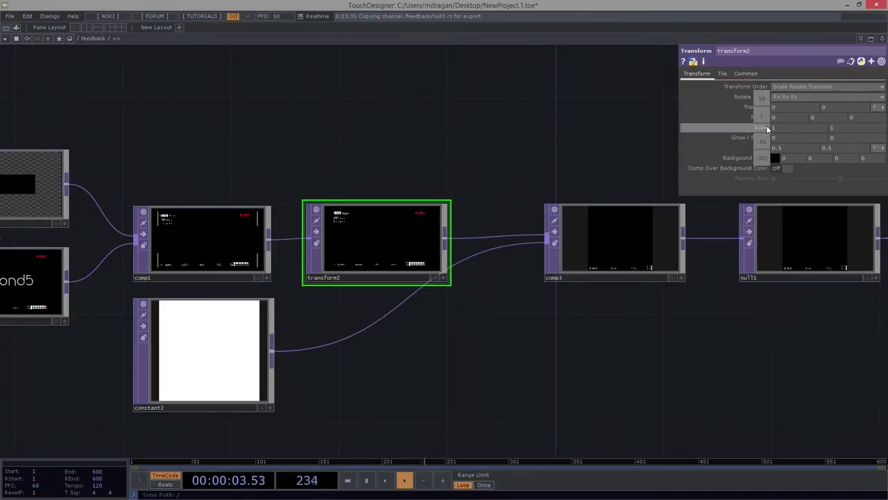
pyautogui.moveTo(766, 129)
pyautogui.mouseDown()
pyautogui.moveTo(772, 156)
pyautogui.moveTo(759, 112)
pyautogui.moveTo(766, 129)
pyautogui.mouseUp()
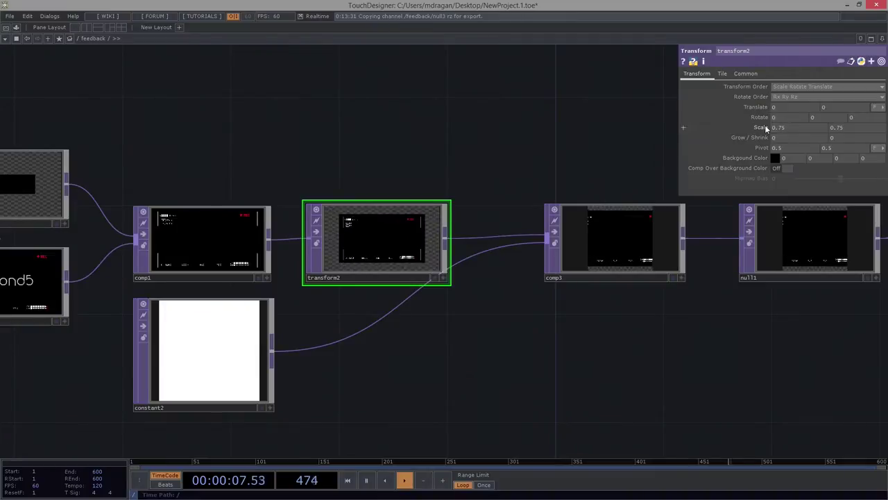
pyautogui.moveTo(604, 171); pyautogui.dragTo(361, 187)
pyautogui.scroll(4, 412, 242)
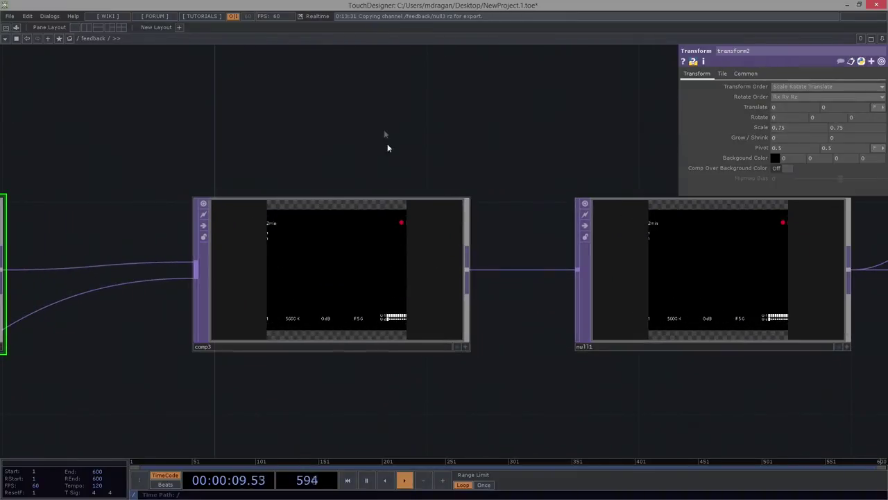
pyautogui.click(388, 301)
pyautogui.moveTo(465, 359); pyautogui.dragTo(576, 297)
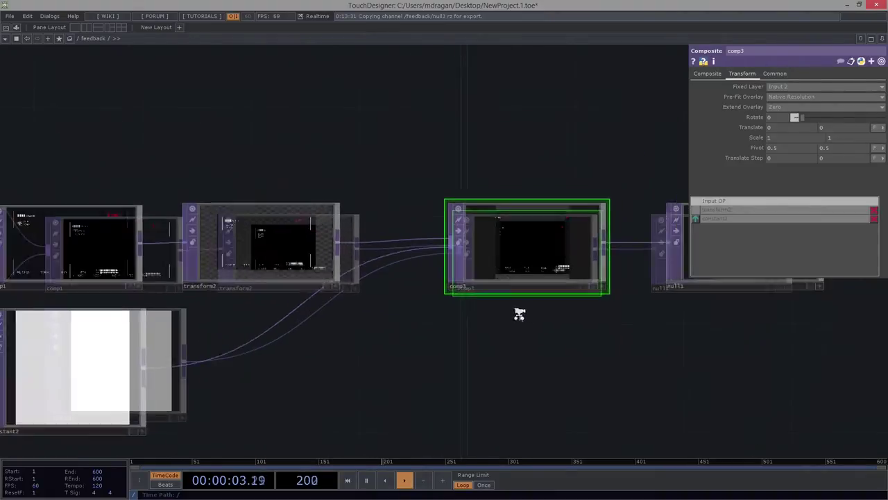
pyautogui.moveTo(551, 143); pyautogui.dragTo(576, 308)
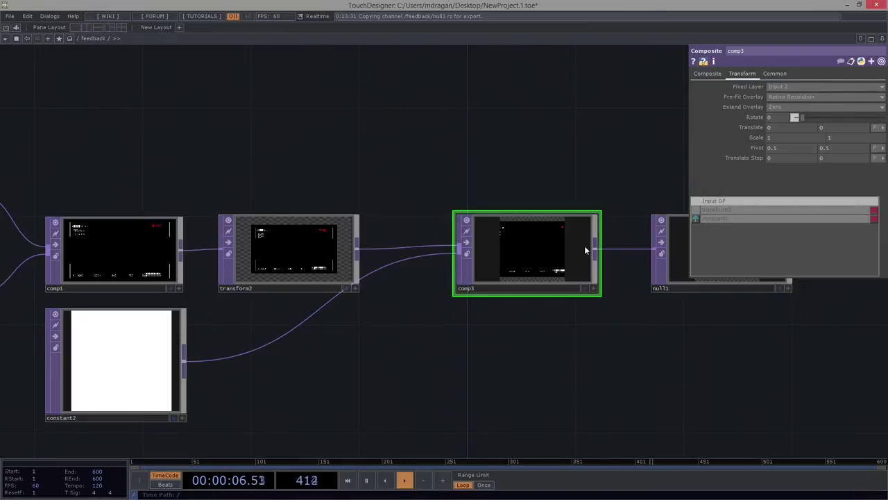
pyautogui.scroll(5, 584, 245)
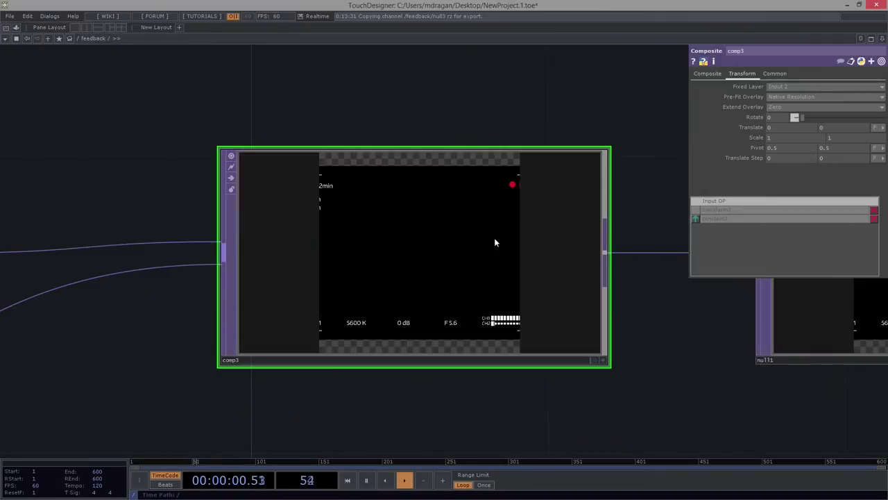
pyautogui.scroll(-5, 496, 242)
# Step: Reduce transform2's scale to 0.465 on both axes so the whole source fits inside comp3's frame
pyautogui.moveTo(184, 124); pyautogui.dragTo(115, 289)
pyautogui.scroll(3, 824, 183)
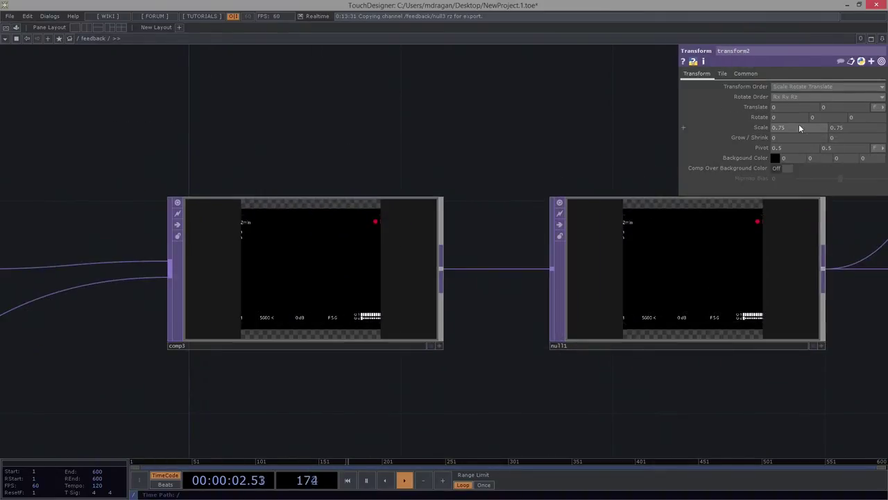
pyautogui.moveTo(775, 134); pyautogui.dragTo(745, 136, button='middle')
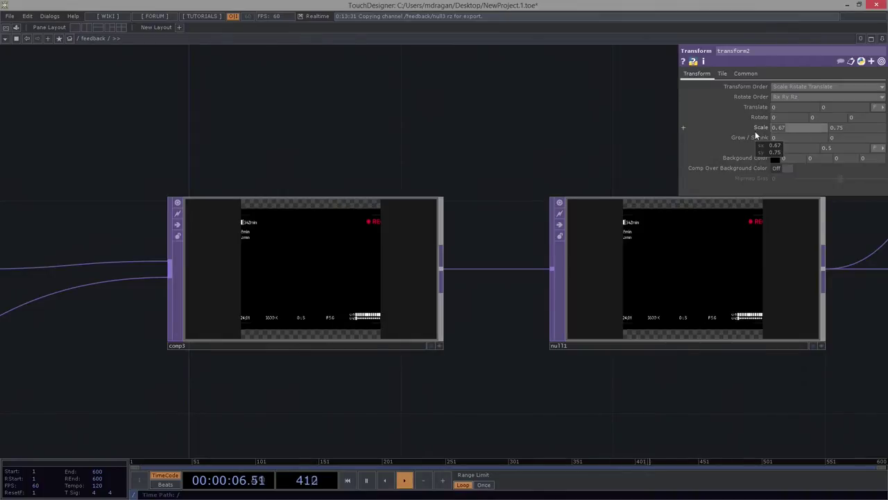
pyautogui.write('0.75')
pyautogui.press('Tab')
pyautogui.press('Return')
pyautogui.moveTo(777, 131); pyautogui.dragTo(758, 114, button='middle')
pyautogui.middleClick(815, 158)
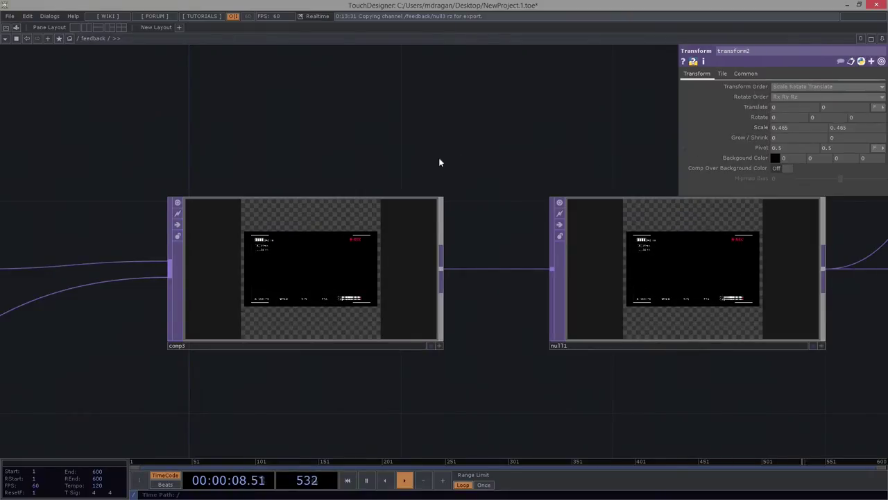
# Step: Examine the scaled source in comp3 and the rotating trails in feedback1
pyautogui.moveTo(440, 160); pyautogui.dragTo(555, 145)
pyautogui.scroll(5, 405, 234)
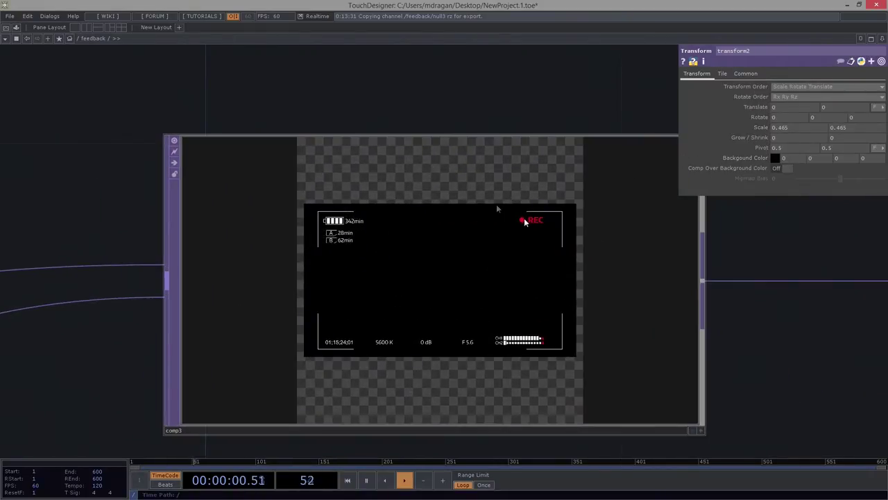
pyautogui.scroll(-5, 398, 99)
pyautogui.moveTo(552, 260); pyautogui.dragTo(207, 333)
pyautogui.moveTo(514, 216); pyautogui.dragTo(314, 248)
pyautogui.scroll(5, 347, 147)
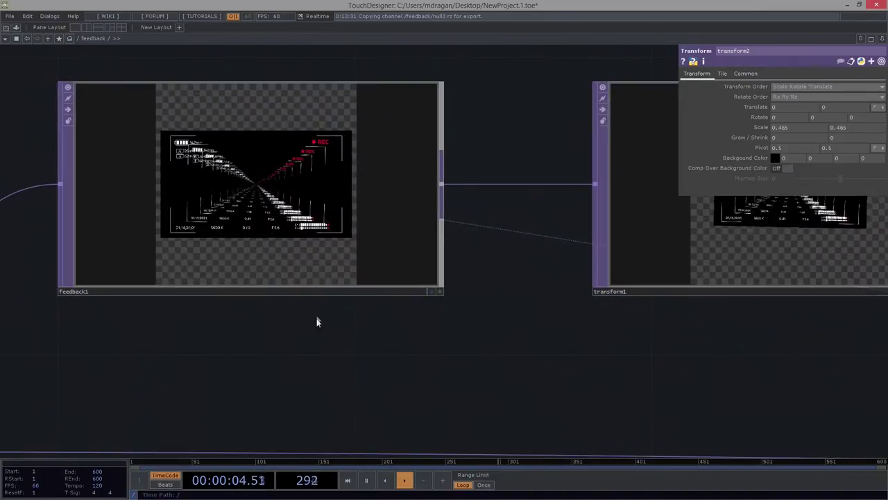
pyautogui.moveTo(257, 175); pyautogui.dragTo(332, 203, button='middle')
pyautogui.scroll(2, 331, 203)
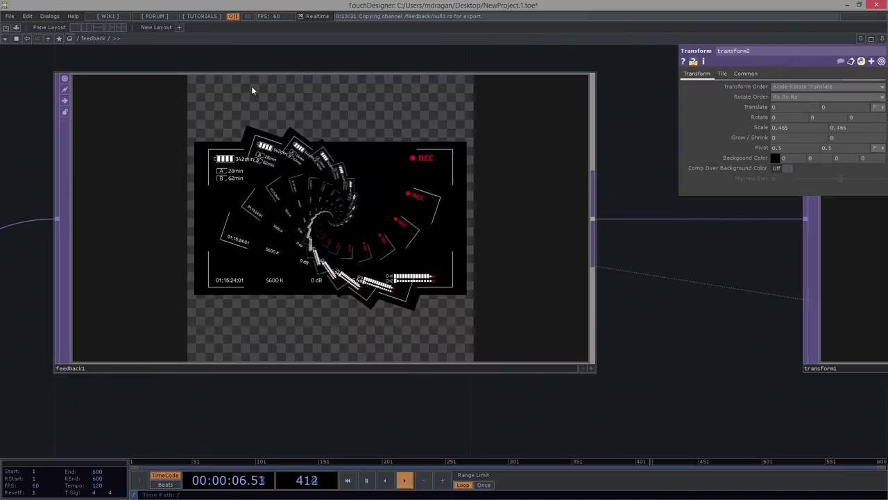
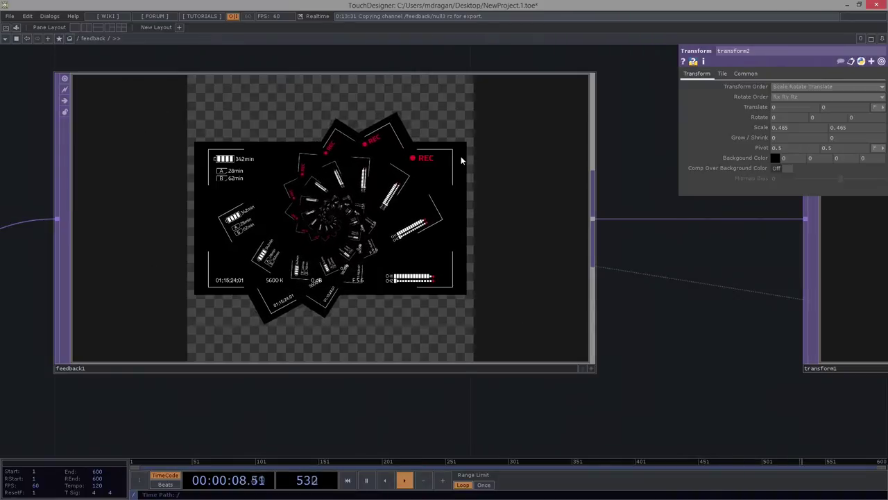
# Step: Display feedback1's output as the network background
pyautogui.scroll(-3, 462, 160)
pyautogui.click(545, 306)
pyautogui.moveTo(587, 311); pyautogui.dragTo(728, 305)
pyautogui.scroll(-4, 597, 250)
pyautogui.moveTo(389, 252); pyautogui.dragTo(611, 229)
pyautogui.scroll(-2, 611, 229)
pyautogui.scroll(3, 226, 311)
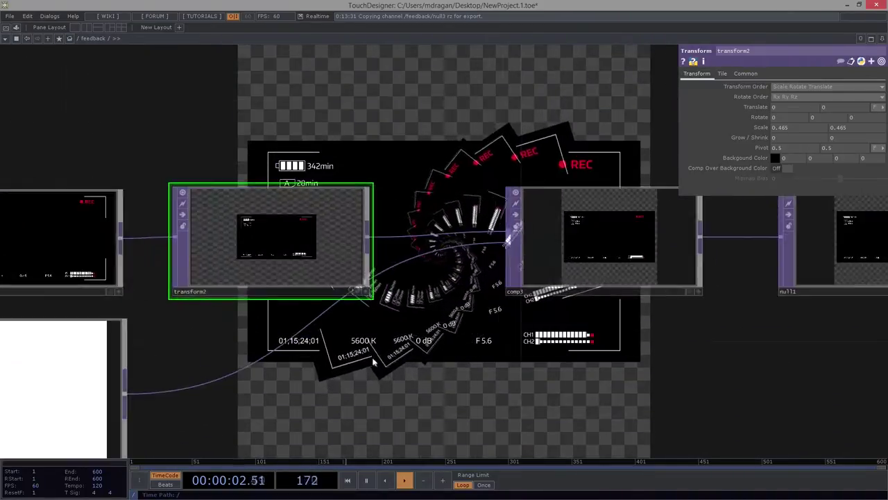
# Step: Set constant2's resolution height to 1700
pyautogui.moveTo(319, 399); pyautogui.dragTo(429, 365)
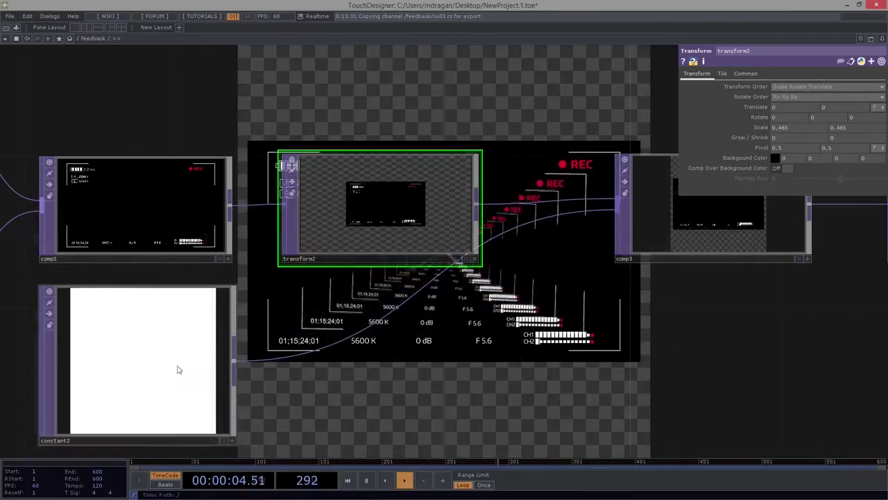
pyautogui.click(178, 369)
pyautogui.moveTo(754, 189); pyautogui.dragTo(666, 312, button='middle')
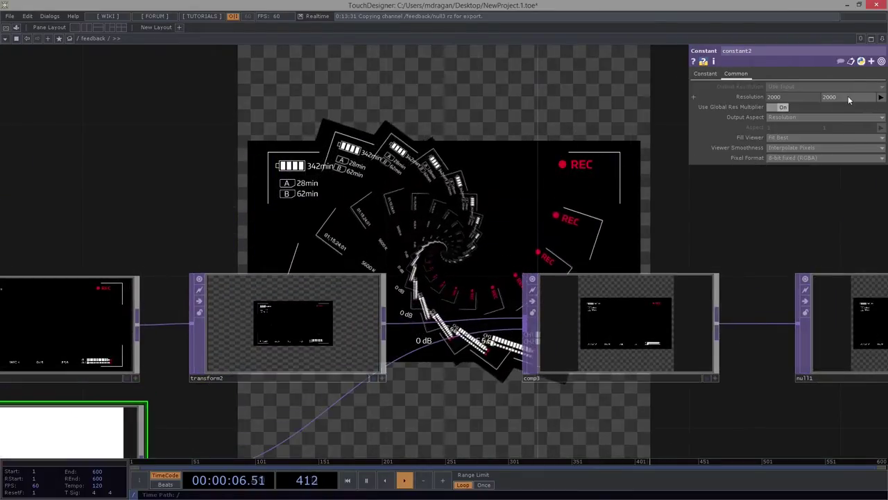
pyautogui.moveTo(848, 95); pyautogui.dragTo(848, 84, button='middle')
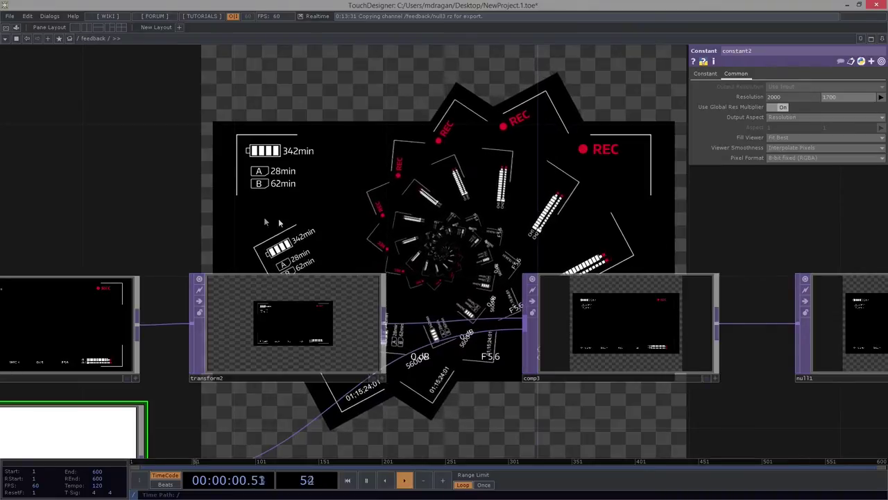
pyautogui.moveTo(279, 218); pyautogui.dragTo(304, 179)
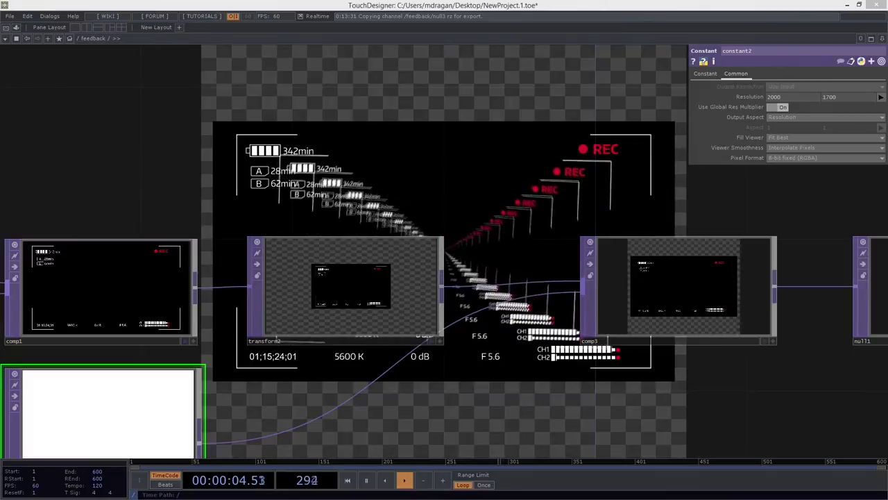
# Step: Turn off feedback1's background display and select null2 at the end of the network
pyautogui.click(347, 277)
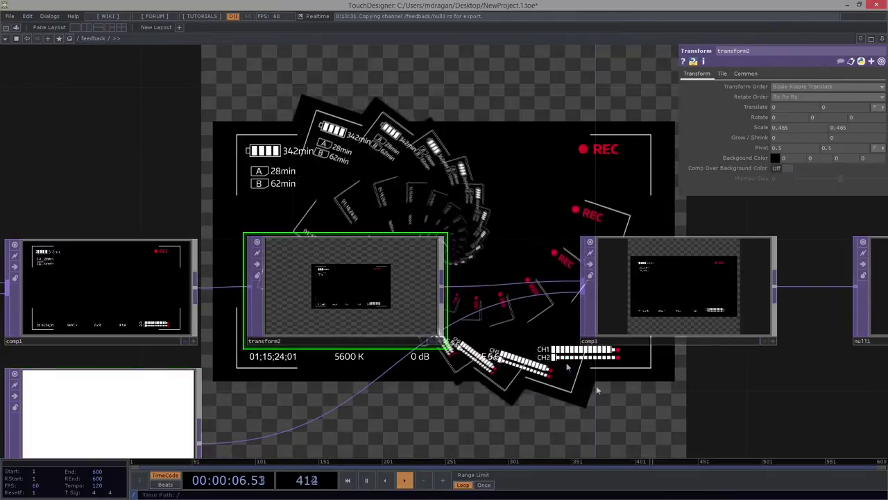
pyautogui.moveTo(478, 385); pyautogui.dragTo(317, 393, button='middle')
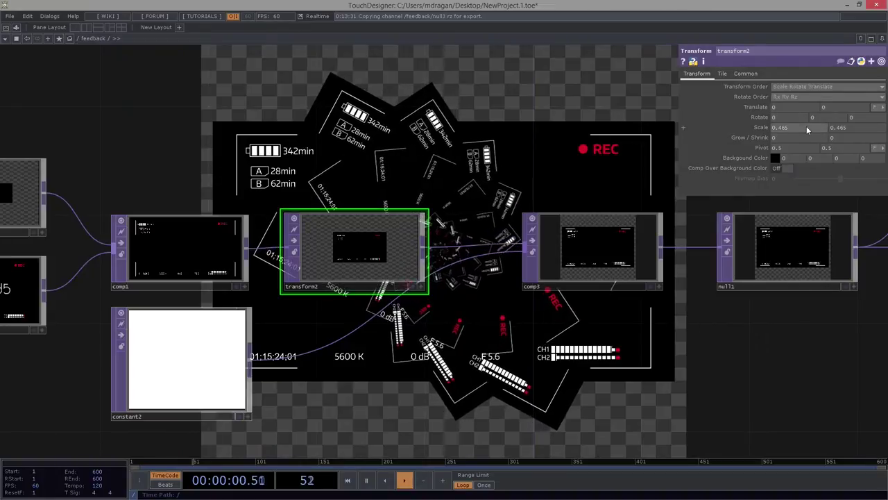
pyautogui.scroll(-3, 531, 328)
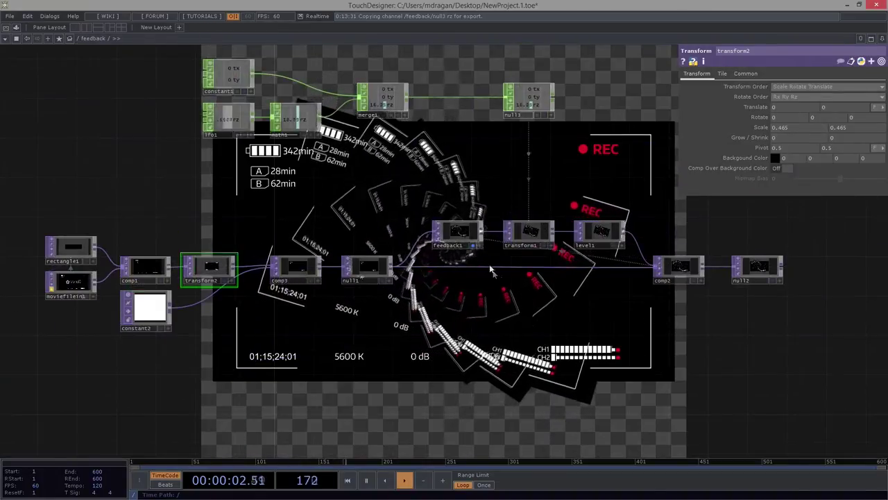
pyautogui.click(473, 245)
pyautogui.moveTo(571, 331); pyautogui.dragTo(363, 326)
pyautogui.scroll(3, 528, 267)
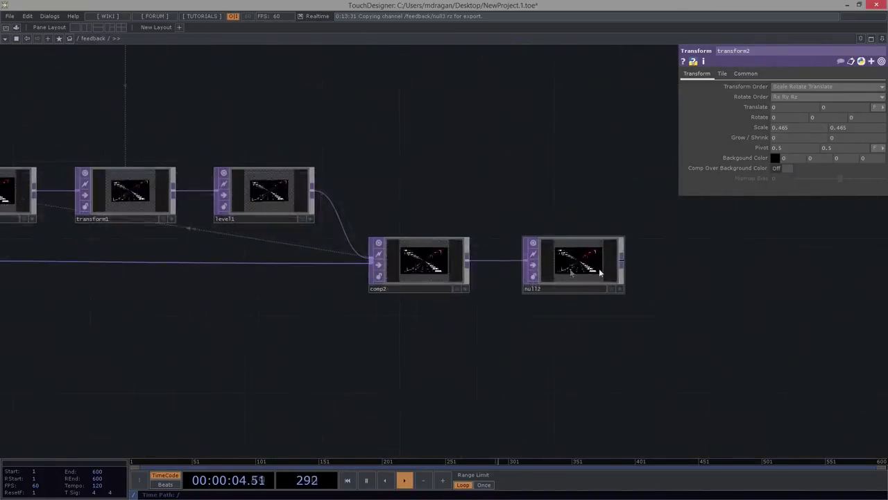
pyautogui.scroll(4, 578, 270)
pyautogui.click(616, 261)
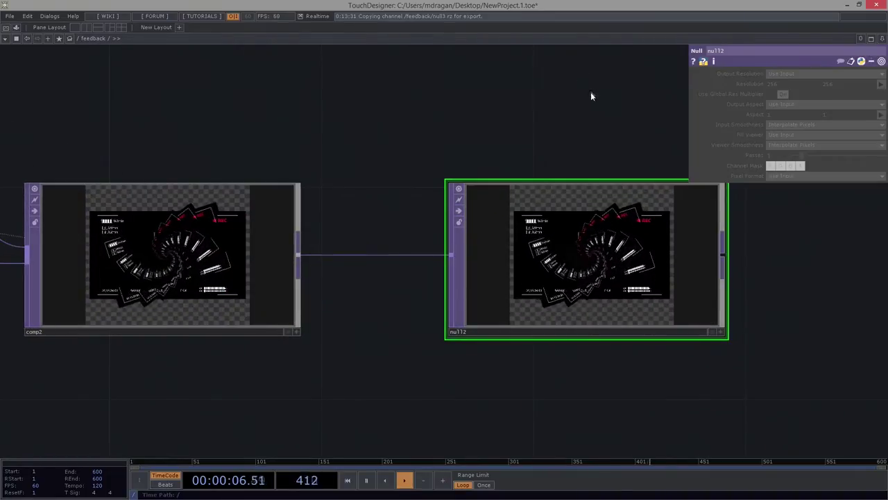
# Step: View the null2 output in its own floating viewer window, reposition the window, and close it
pyautogui.moveTo(590, 92); pyautogui.dragTo(528, 111)
pyautogui.rightClick(569, 252)
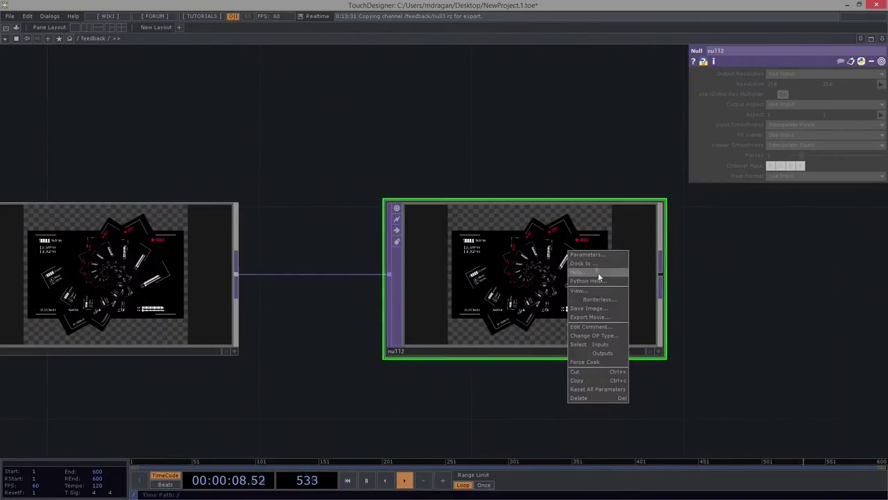
pyautogui.click(601, 290)
pyautogui.moveTo(543, 49); pyautogui.dragTo(430, 60)
pyautogui.moveTo(715, 58); pyautogui.dragTo(303, 217)
pyautogui.click(475, 213)
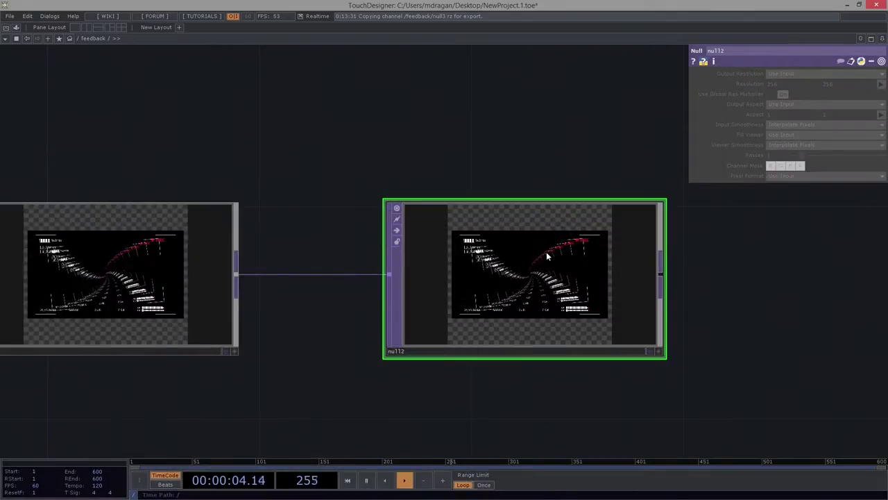
# Step: Check the operator info of null2 for its output size and aspect
pyautogui.scroll(2, 546, 251)
pyautogui.middleClick(540, 212)
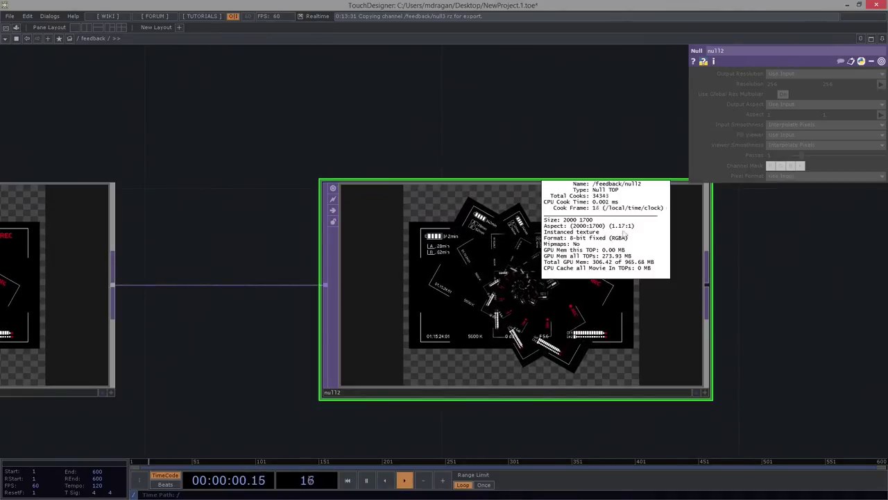
pyautogui.scroll(-5, 590, 307)
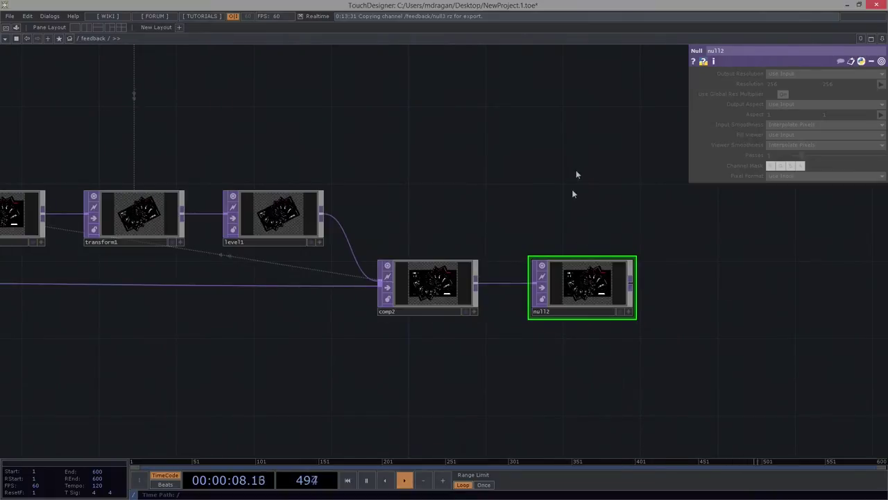
pyautogui.scroll(4, 518, 198)
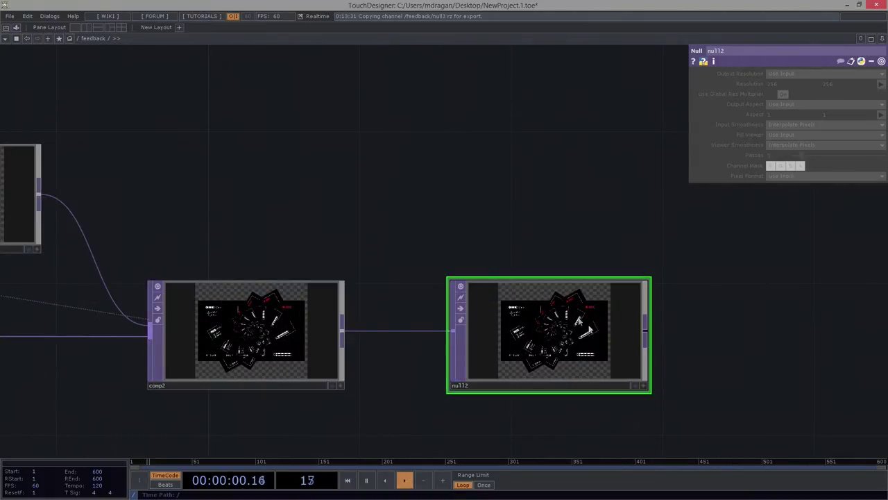
pyautogui.scroll(2, 564, 370)
# Step: Move null2 away from comp2 and insert a Fit TOP on the connection between them
pyautogui.moveTo(642, 379); pyautogui.dragTo(659, 413, button='middle')
pyautogui.moveTo(660, 412); pyautogui.dragTo(524, 324)
pyautogui.moveTo(433, 273); pyautogui.dragTo(681, 272)
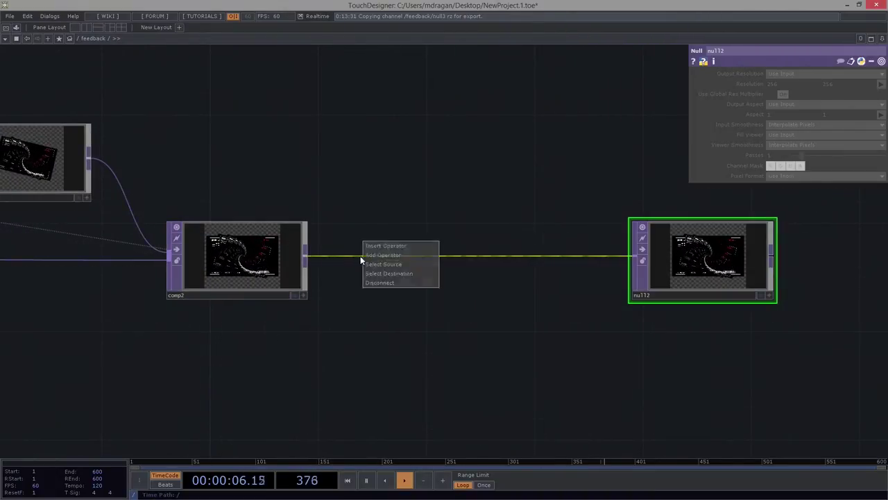
pyautogui.click(362, 255)
pyautogui.write('fi')
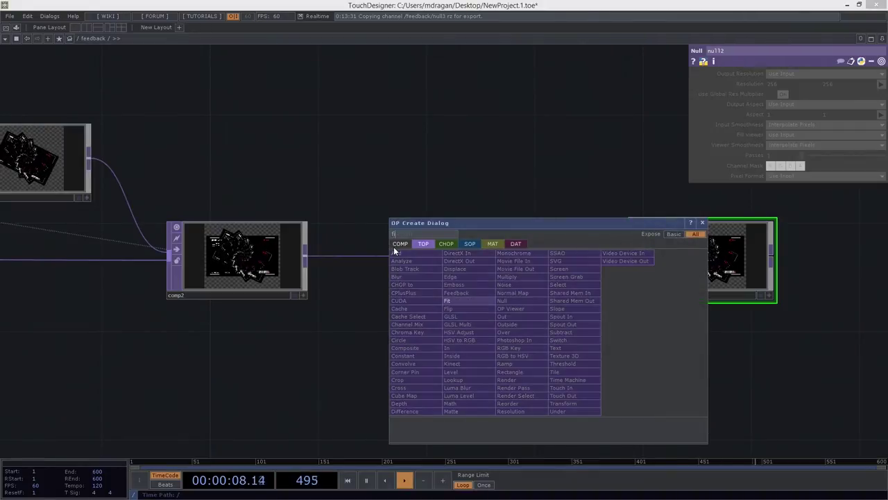
pyautogui.write('t')
pyautogui.click(480, 302)
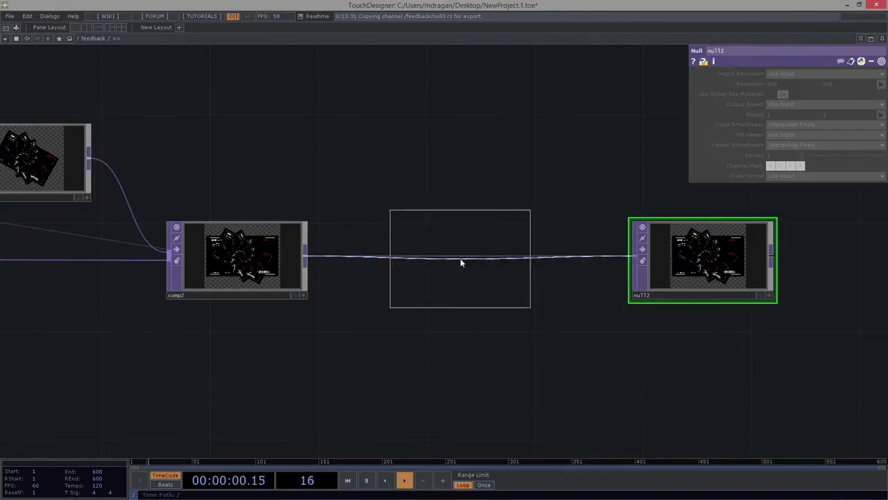
pyautogui.click(460, 258)
# Step: Set the output resolution of fit1 to 1280 by 720
pyautogui.scroll(3, 460, 258)
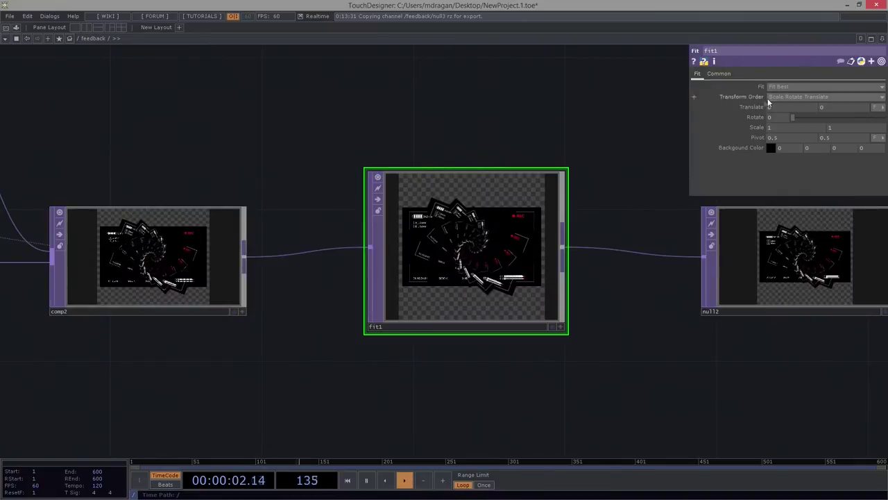
pyautogui.click(719, 73)
pyautogui.click(753, 98)
pyautogui.write('191280')
pyautogui.press('Tab')
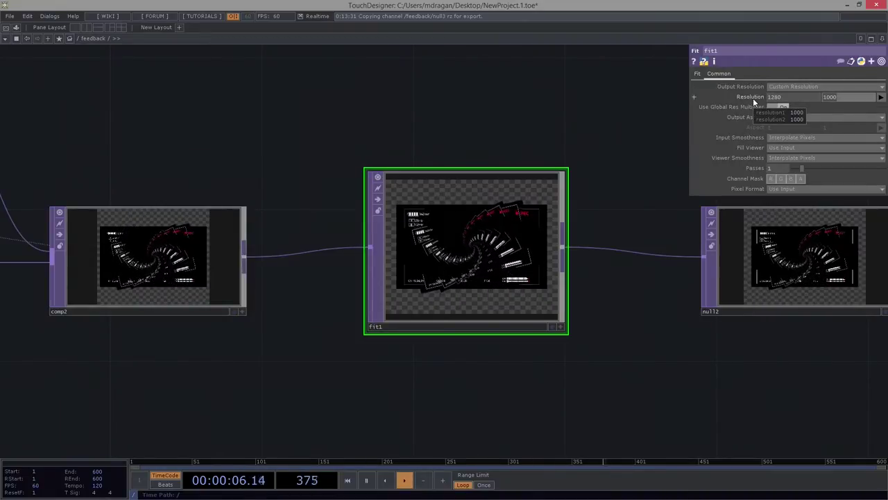
pyautogui.write('720')
pyautogui.press('Return')
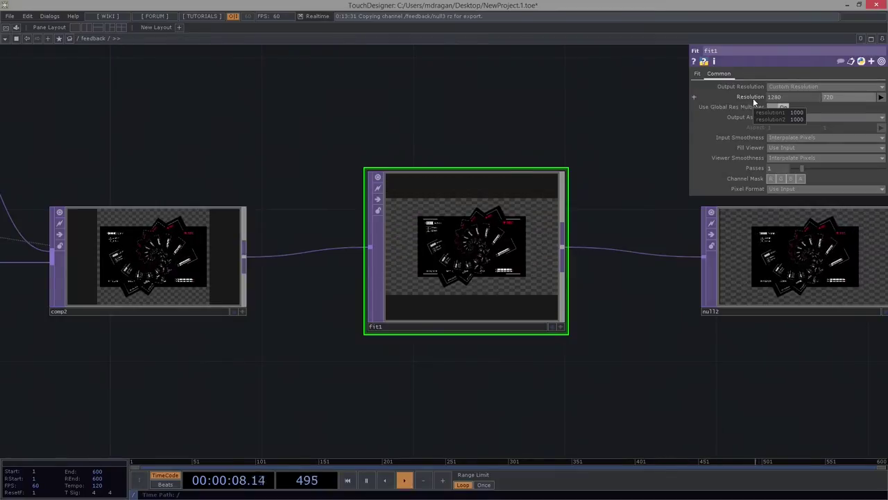
# Step: Resize the fit1 node to a wider shape and set its fit mode to Fit Horizontal
pyautogui.click(568, 334)
pyautogui.moveTo(534, 300); pyautogui.dragTo(534, 286)
pyautogui.scroll(4, 522, 250)
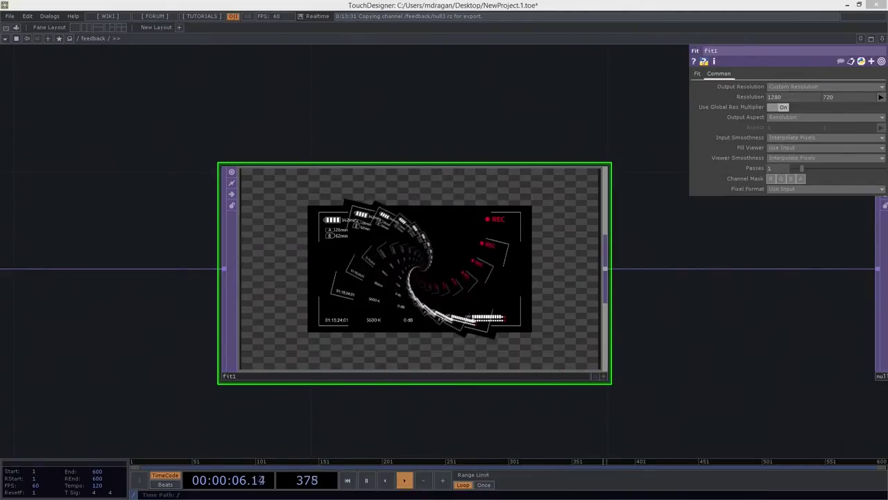
pyautogui.click(696, 74)
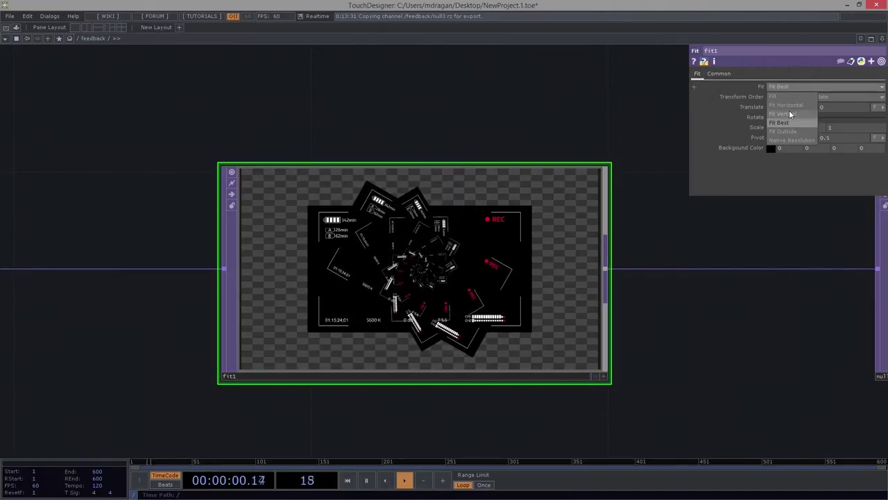
pyautogui.click(788, 105)
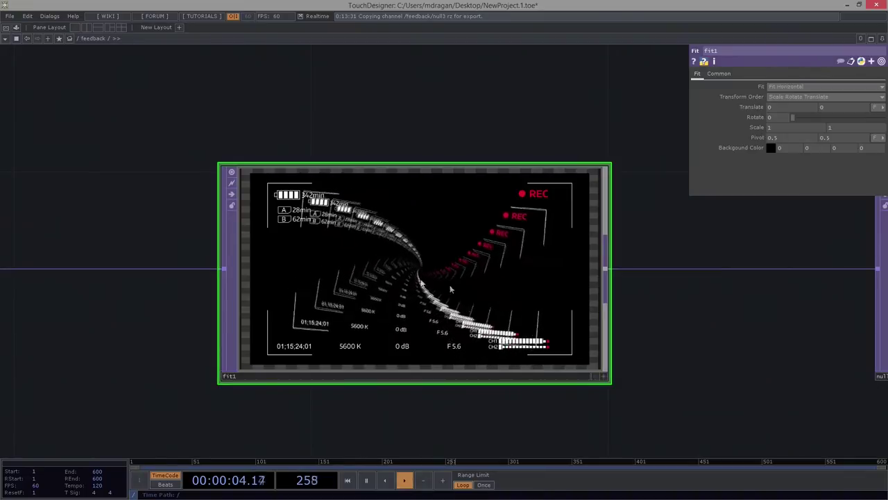
# Step: Compare the uncropped image of level1 in the feedback loop with the fitted image of fit1
pyautogui.moveTo(207, 316); pyautogui.dragTo(655, 220)
pyautogui.scroll(-5, 655, 220)
pyautogui.scroll(1, 400, 182)
pyautogui.scroll(1, 400, 181)
pyautogui.moveTo(404, 301); pyautogui.dragTo(16, 375)
pyautogui.scroll(3, 542, 250)
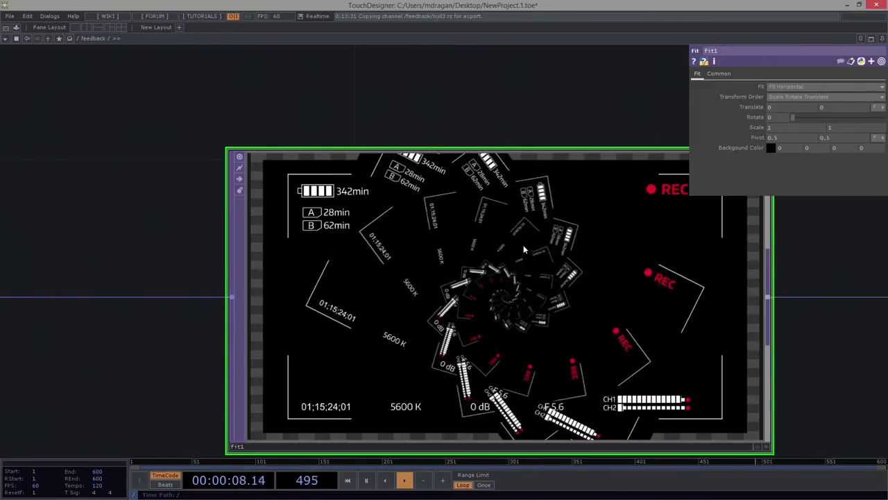
pyautogui.moveTo(404, 191); pyautogui.dragTo(736, 174)
pyautogui.scroll(-5, 735, 172)
pyautogui.moveTo(369, 99); pyautogui.dragTo(543, 108)
pyautogui.scroll(3, 543, 108)
pyautogui.moveTo(620, 259); pyautogui.dragTo(635, 321)
pyautogui.scroll(3, 509, 164)
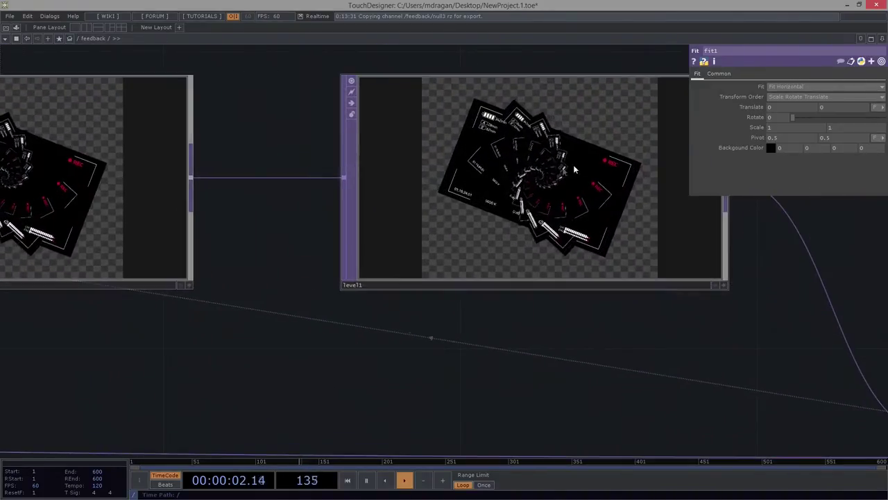
pyautogui.moveTo(798, 309); pyautogui.dragTo(760, 362)
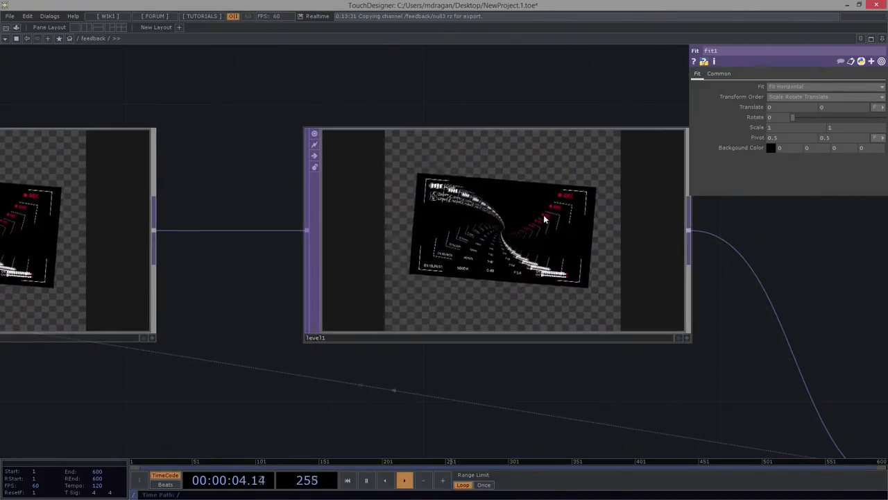
pyautogui.scroll(3, 521, 173)
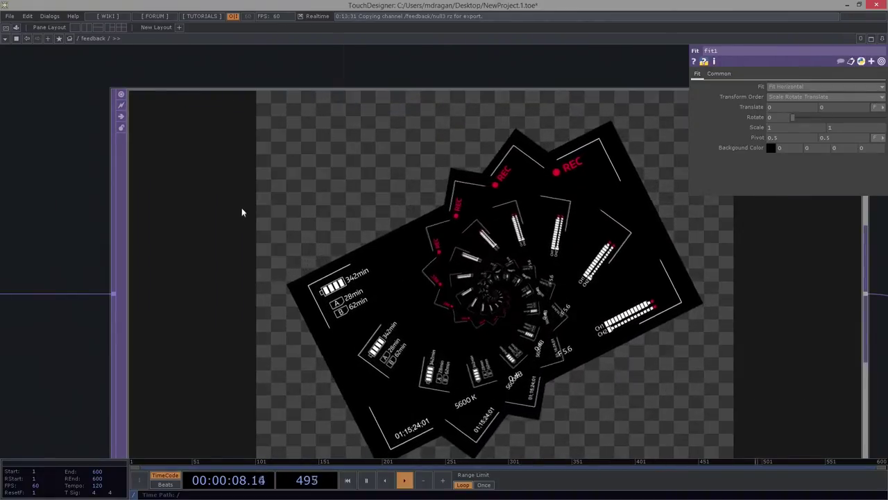
pyautogui.scroll(-3, 272, 274)
pyautogui.moveTo(809, 333); pyautogui.dragTo(154, 129)
pyautogui.moveTo(572, 281); pyautogui.dragTo(15, 223)
pyautogui.scroll(3, 410, 280)
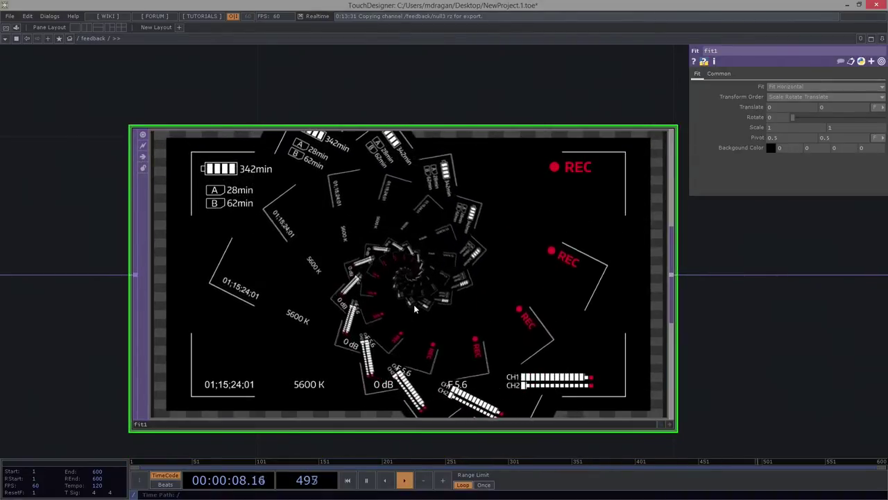
# Step: Check the fitted result of null2 in a separate viewer window, then close the window
pyautogui.scroll(-5, 414, 308)
pyautogui.moveTo(645, 314); pyautogui.dragTo(531, 316)
pyautogui.scroll(4, 573, 309)
pyautogui.rightClick(667, 252)
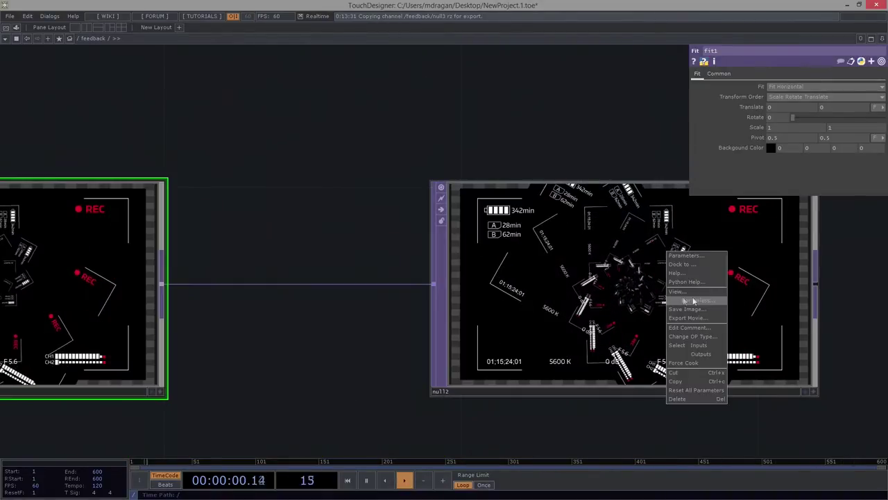
pyautogui.click(705, 294)
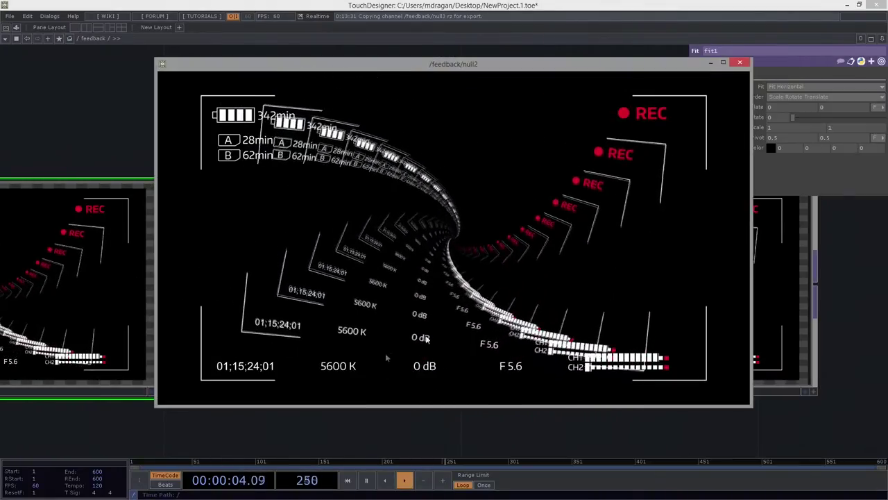
pyautogui.click(740, 63)
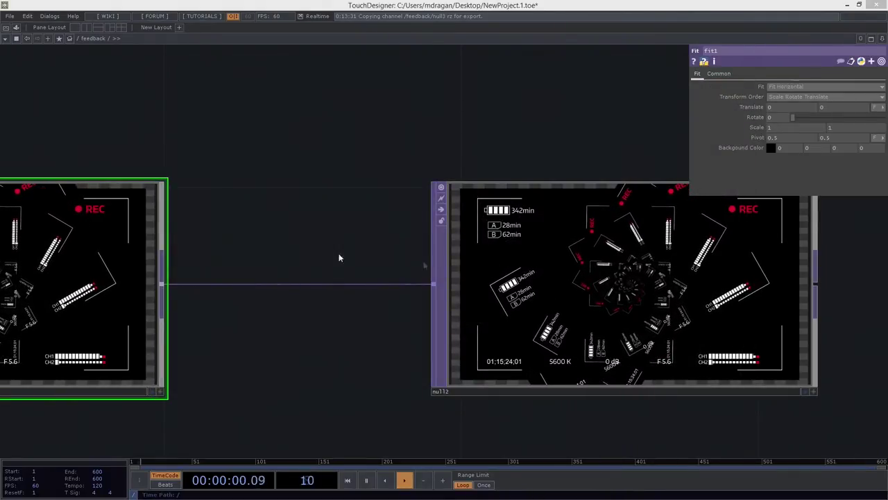
# Step: Look over the feedback network from the source operators through the feedback loop to fit1 and null2
pyautogui.moveTo(251, 154); pyautogui.dragTo(513, 163)
pyautogui.scroll(-10, 410, 270)
pyautogui.moveTo(193, 250); pyautogui.dragTo(353, 220)
pyautogui.scroll(3, 354, 220)
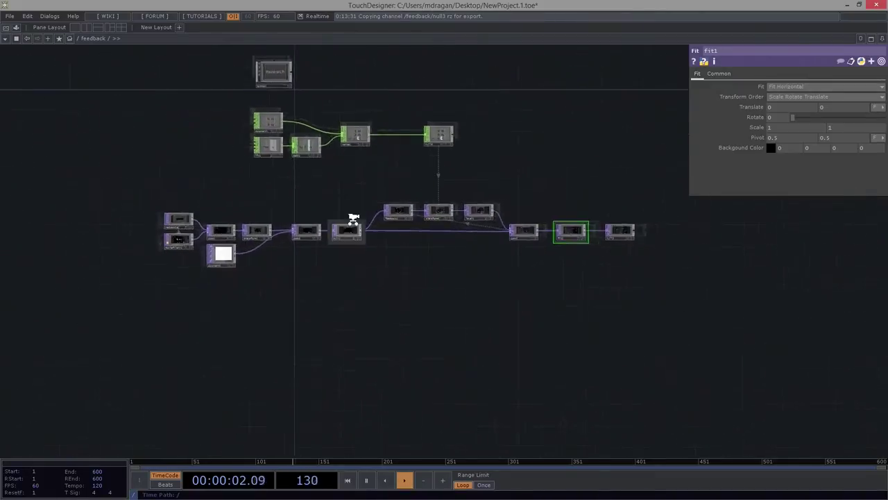
pyautogui.moveTo(229, 181); pyautogui.dragTo(359, 171)
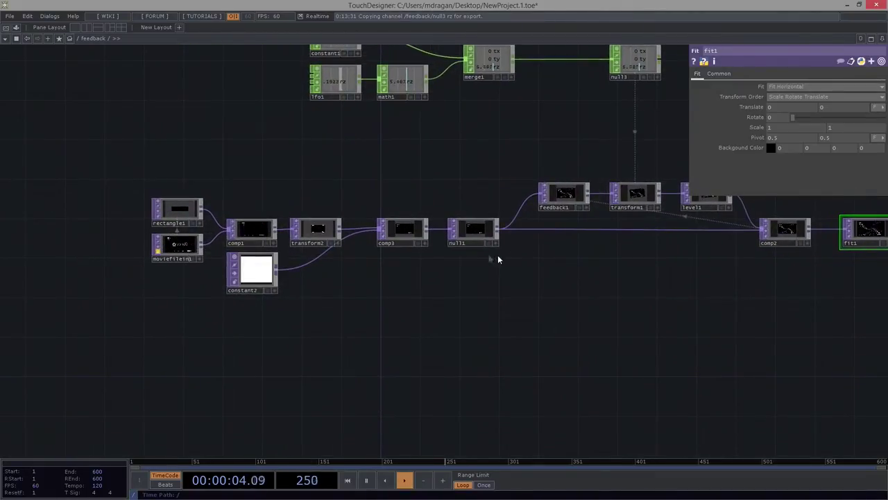
pyautogui.moveTo(650, 271); pyautogui.dragTo(492, 320)
pyautogui.scroll(3, 483, 202)
pyautogui.moveTo(556, 339); pyautogui.dragTo(298, 345)
pyautogui.scroll(3, 564, 308)
pyautogui.scroll(-5, 746, 278)
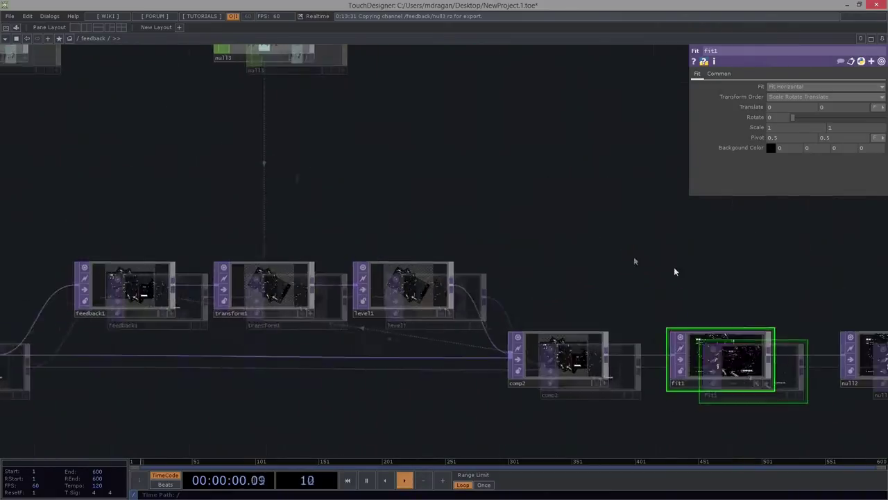
pyautogui.scroll(5, 396, 229)
pyautogui.scroll(-2, 456, 216)
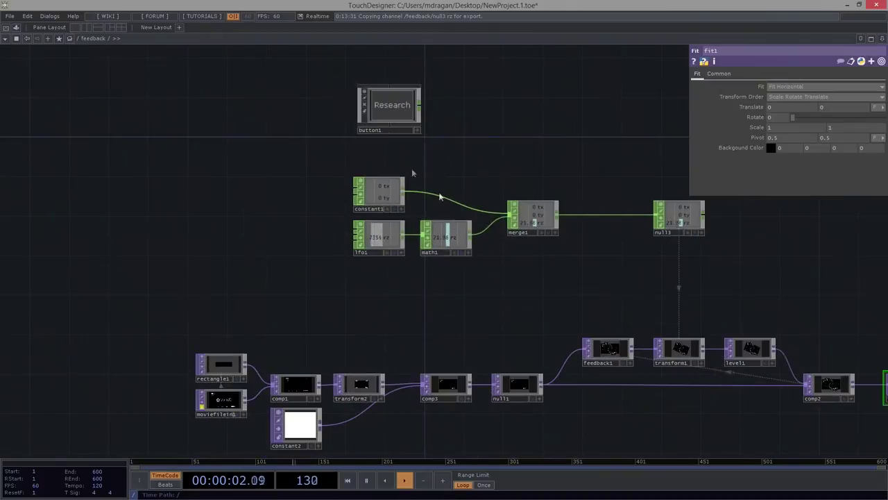
# Step: Move button1 aside and shift the constant1, lfo1, math1, merge1 and null3 chain upward to make room beneath it
pyautogui.moveTo(431, 133); pyautogui.dragTo(439, 207)
pyautogui.moveTo(390, 204); pyautogui.dragTo(216, 141)
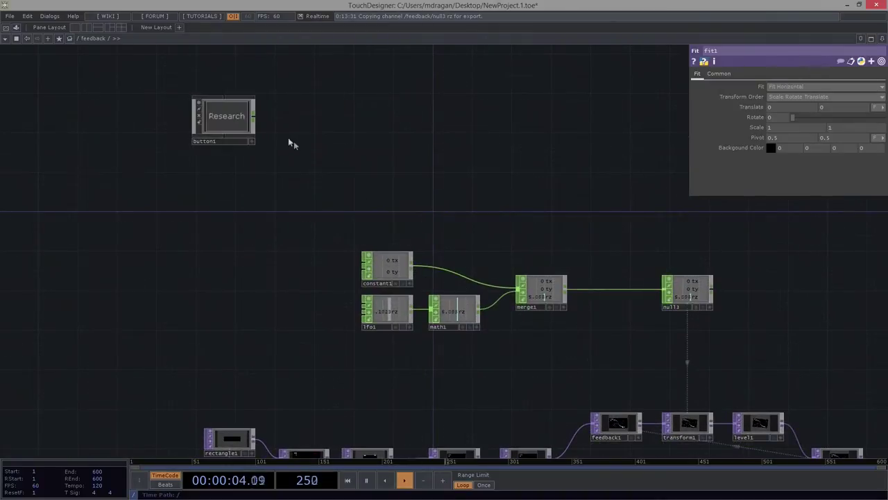
pyautogui.moveTo(725, 357); pyautogui.dragTo(725, 358)
pyautogui.moveTo(678, 290); pyautogui.dragTo(674, 199)
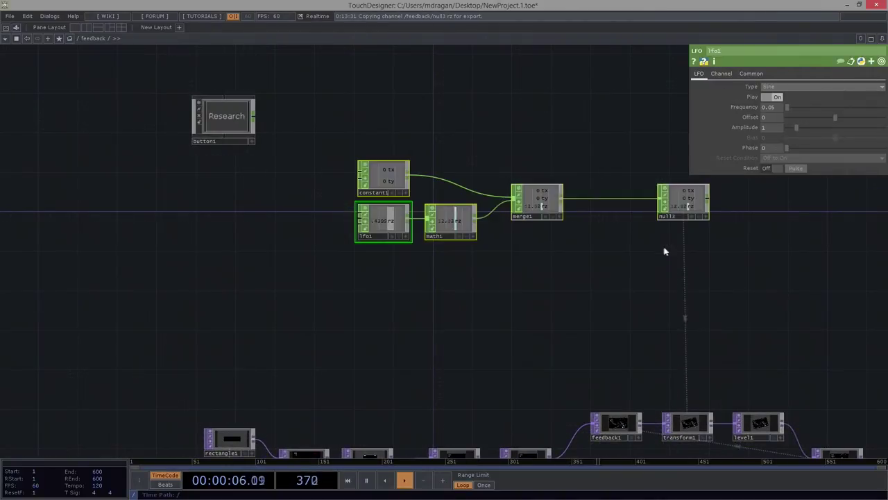
# Step: Duplicate constant1, lfo1, math1 and merge1 directly below the originals
pyautogui.moveTo(440, 238); pyautogui.dragTo(467, 257)
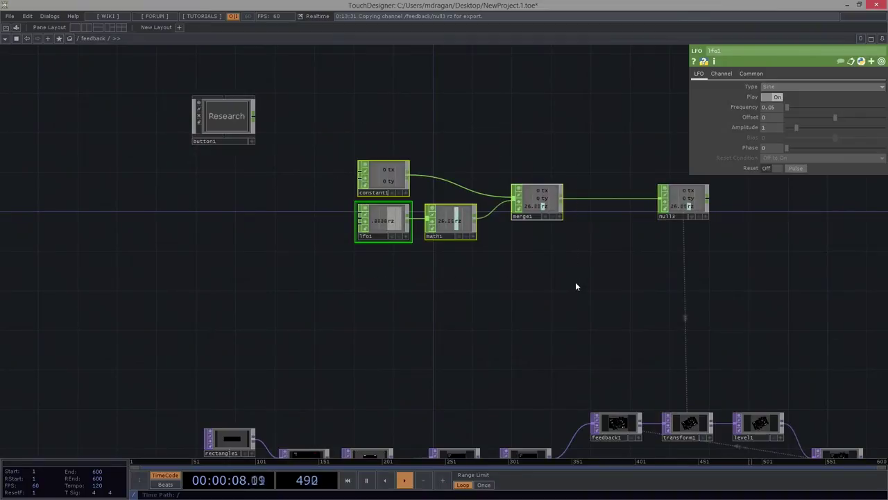
pyautogui.hotkey('ctrl', 'c')
pyautogui.hotkey('ctrl', 'v')
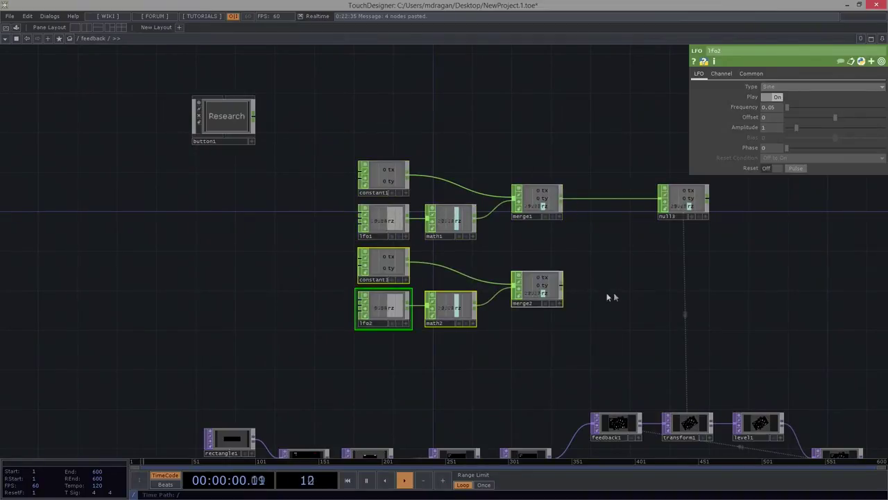
# Step: Delete the duplicated constant3 and lfo2 operators, keeping math2 and merge2
pyautogui.scroll(3, 613, 293)
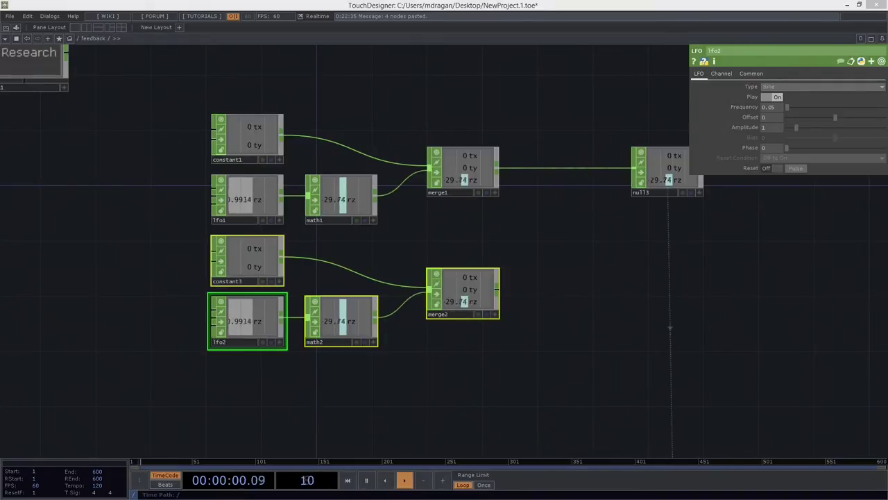
pyautogui.moveTo(606, 286); pyautogui.dragTo(358, 93)
pyautogui.scroll(5, 422, 290)
pyautogui.moveTo(472, 319); pyautogui.dragTo(551, 412)
pyautogui.scroll(-3, 551, 412)
pyautogui.moveTo(316, 191)
pyautogui.mouseDown()
pyautogui.moveTo(349, 210)
pyautogui.moveTo(378, 247)
pyautogui.mouseUp()
pyautogui.moveTo(154, 74); pyautogui.dragTo(303, 224)
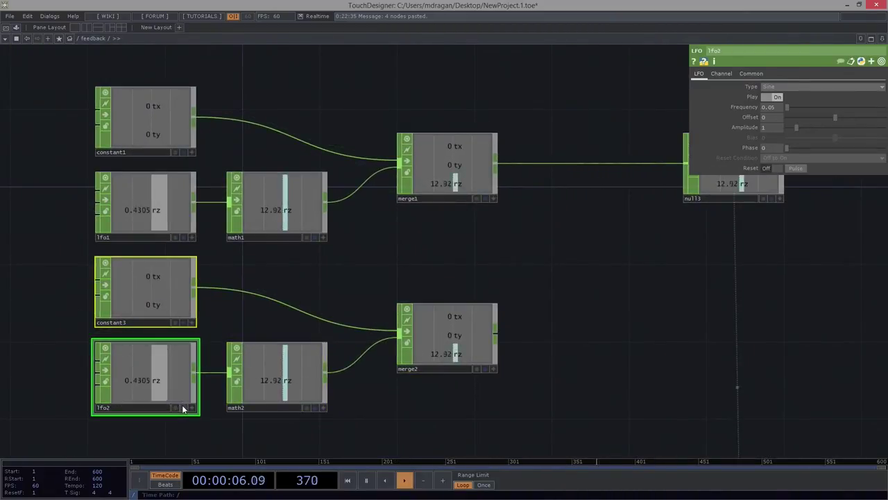
pyautogui.press('Delete')
# Step: Add a Noise CHOP beside math2 in the space of the deleted operators
pyautogui.press('Tab')
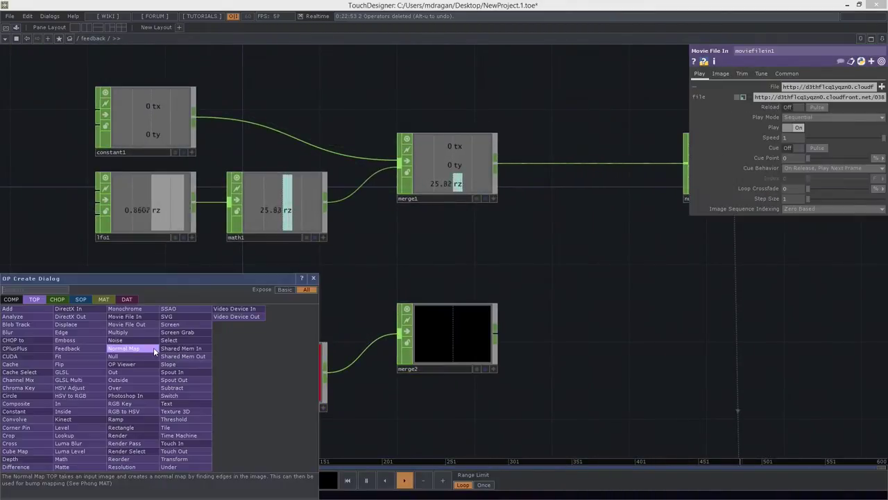
pyautogui.click(59, 301)
pyautogui.write('noise')
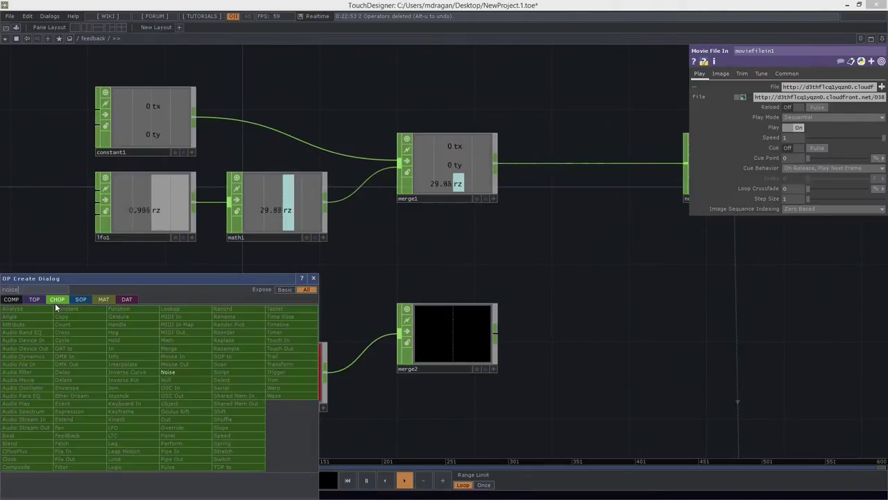
pyautogui.click(167, 373)
pyautogui.click(128, 357)
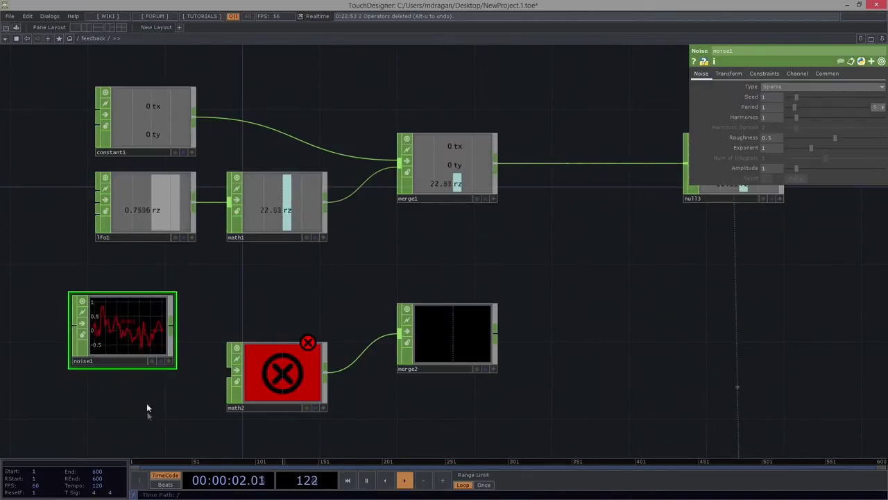
# Step: Turn on Time Slice for noise1 and set its Channel Name to t[yx] rz
pyautogui.moveTo(147, 380); pyautogui.dragTo(210, 273)
pyautogui.moveTo(175, 231); pyautogui.dragTo(176, 246)
pyautogui.click(184, 248)
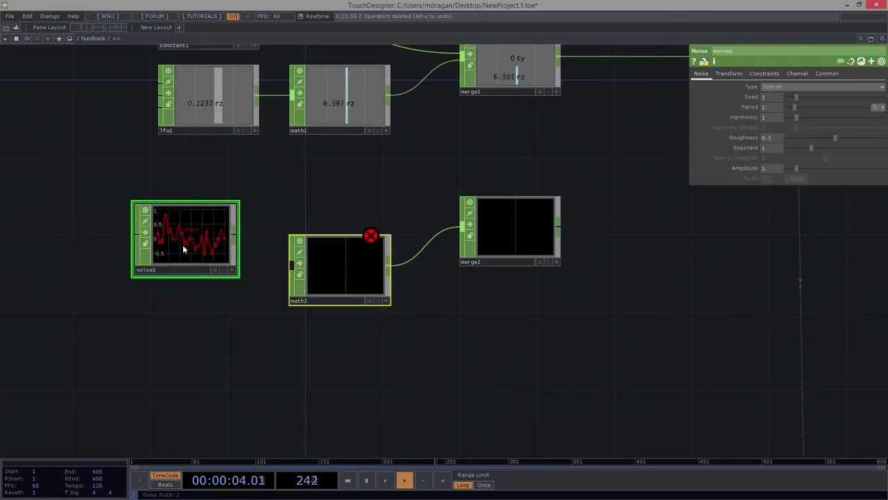
pyautogui.click(828, 73)
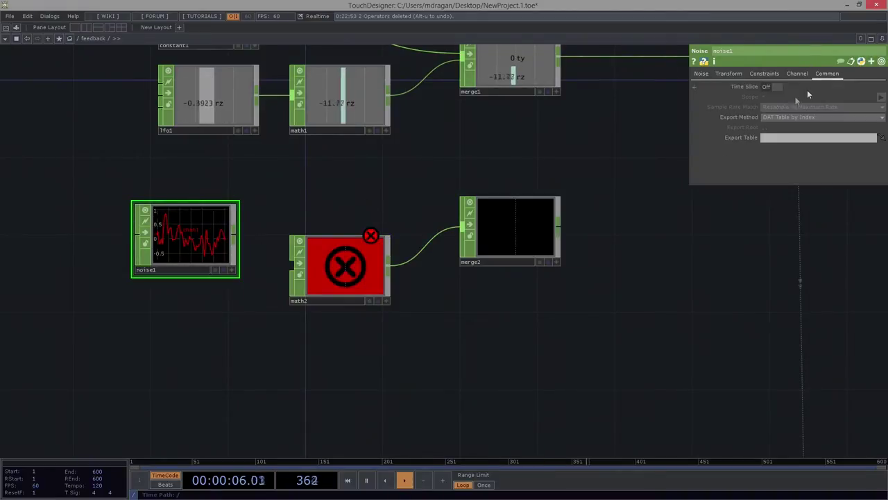
pyautogui.click(797, 73)
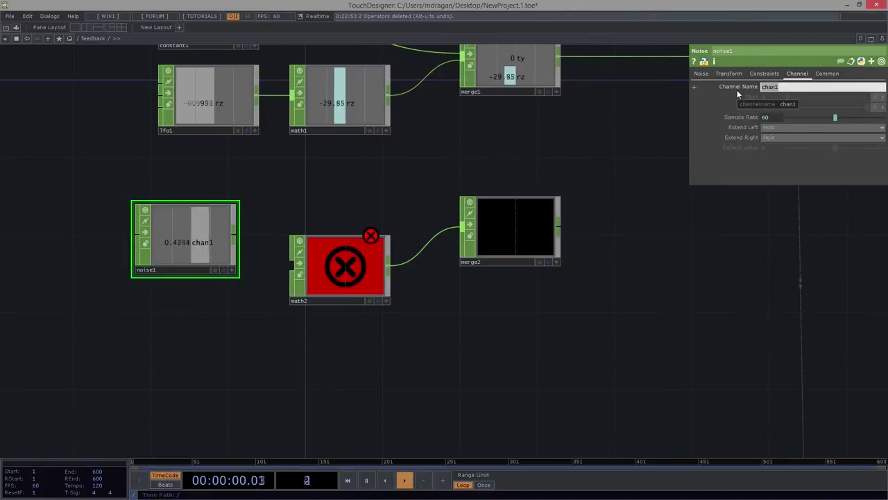
pyautogui.write('t[yx]')
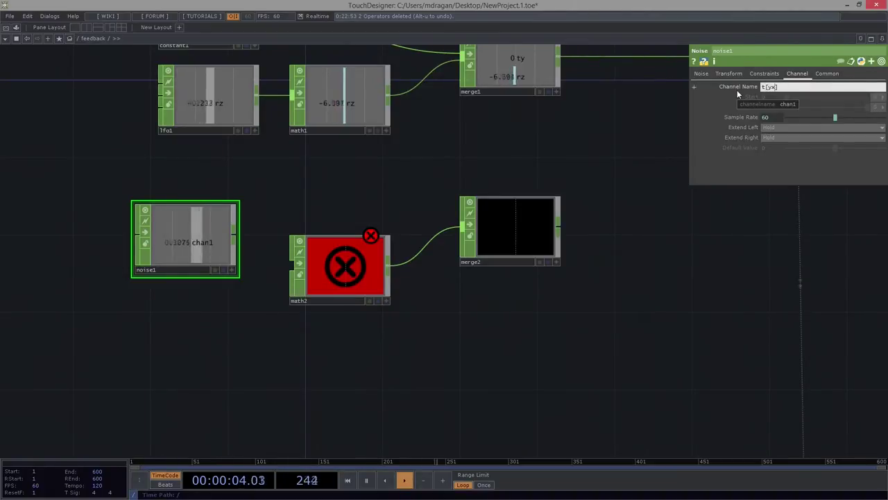
pyautogui.write(' rz')
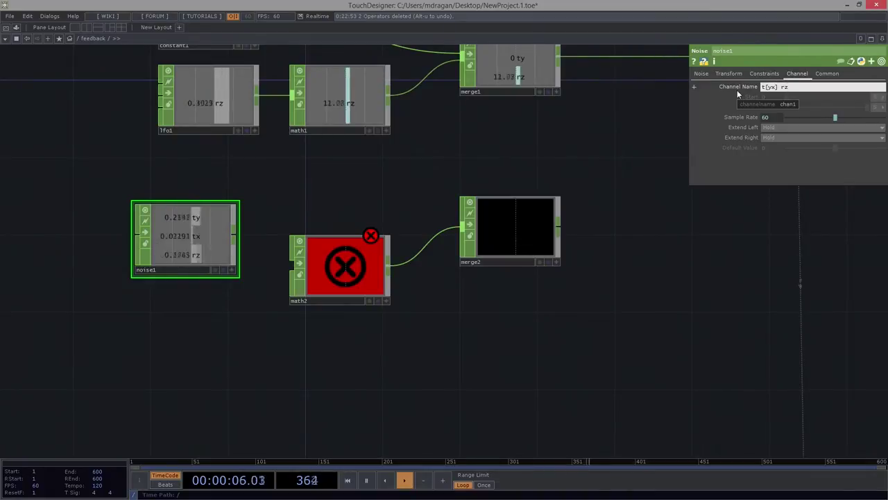
# Step: Lower noise1 to line up with math2, and shift math2 and merge2 away from it to open a gap
pyautogui.moveTo(315, 215); pyautogui.dragTo(365, 201)
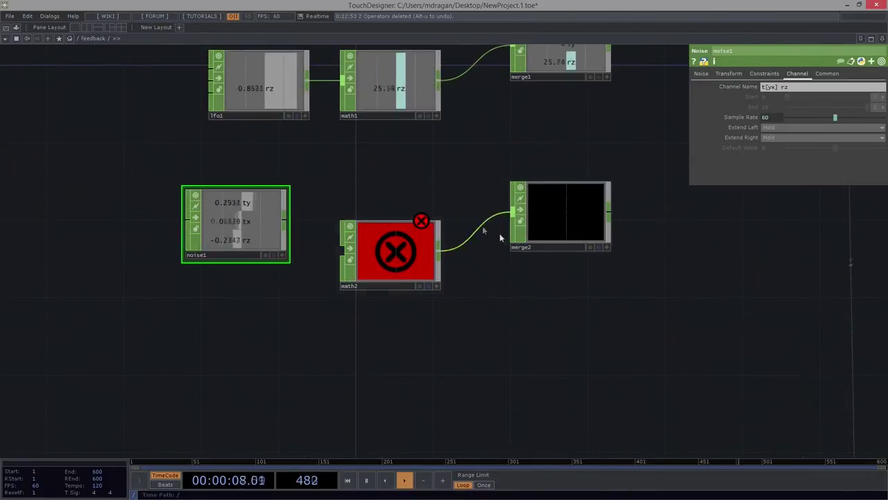
pyautogui.moveTo(246, 232); pyautogui.dragTo(224, 263)
pyautogui.moveTo(382, 159); pyautogui.dragTo(601, 253, button='right')
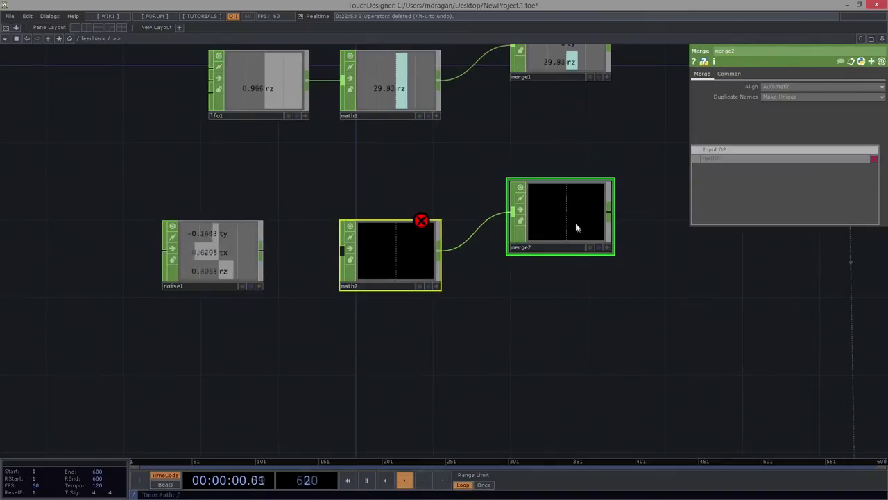
pyautogui.moveTo(576, 228); pyautogui.dragTo(669, 252)
# Step: Add a Select CHOP fed by noise1, placed above the gap, with Channel Names set to t[xy]
pyautogui.rightClick(261, 252)
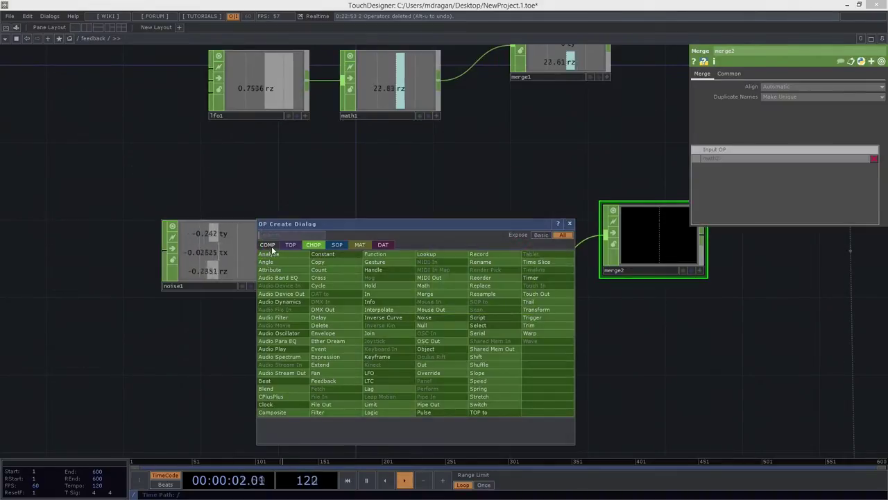
pyautogui.write('se')
pyautogui.click(501, 326)
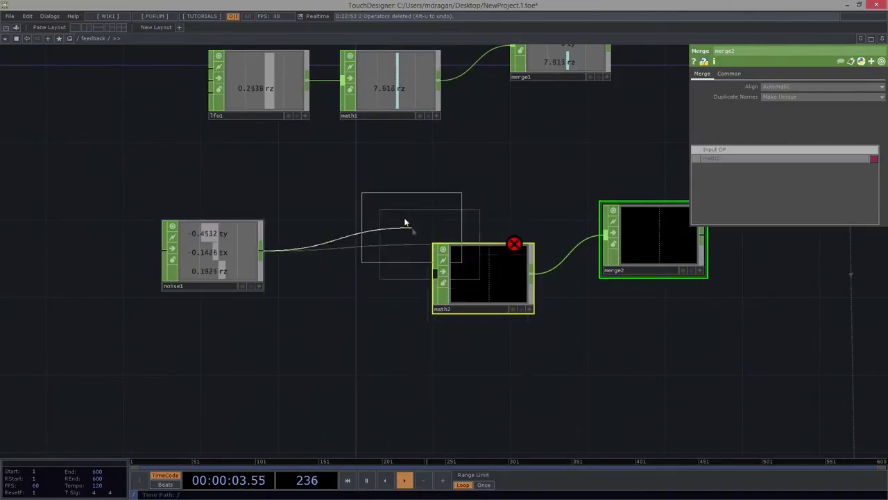
pyautogui.click(343, 184)
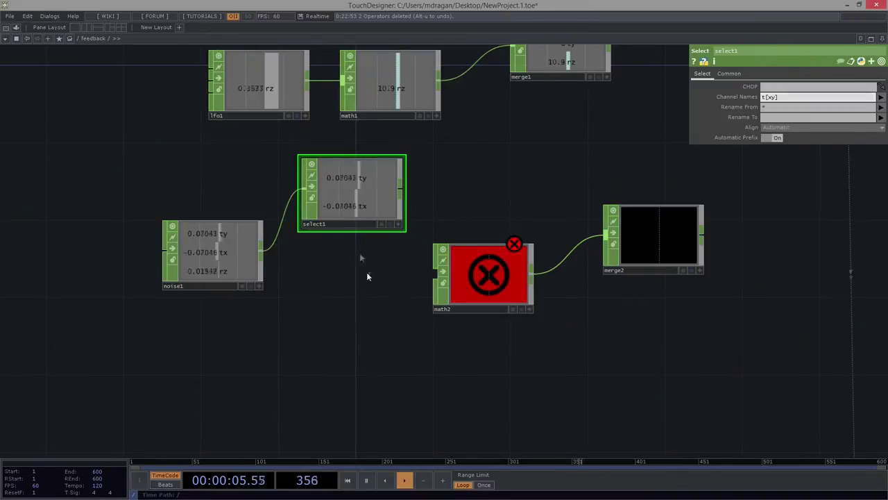
# Step: Duplicate select1 directly below it and set the copy's Channel Names to rz
pyautogui.hotkey('ctrl', 'c')
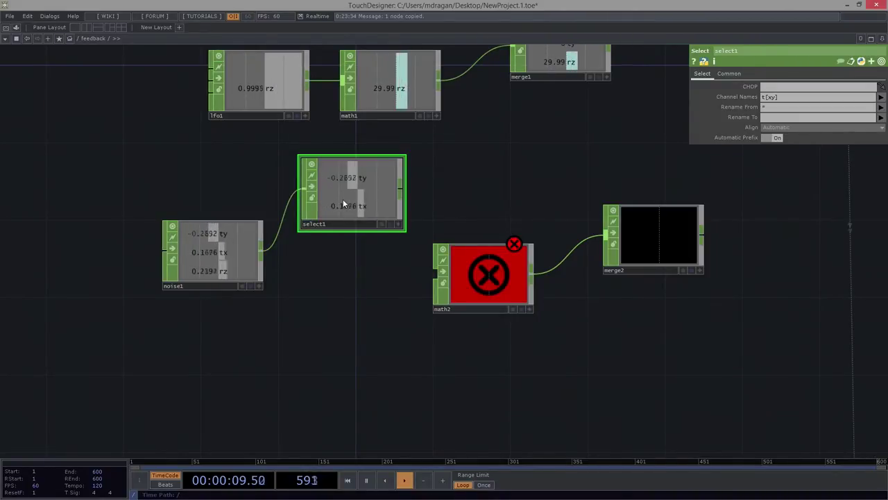
pyautogui.hotkey('ctrl', 'v')
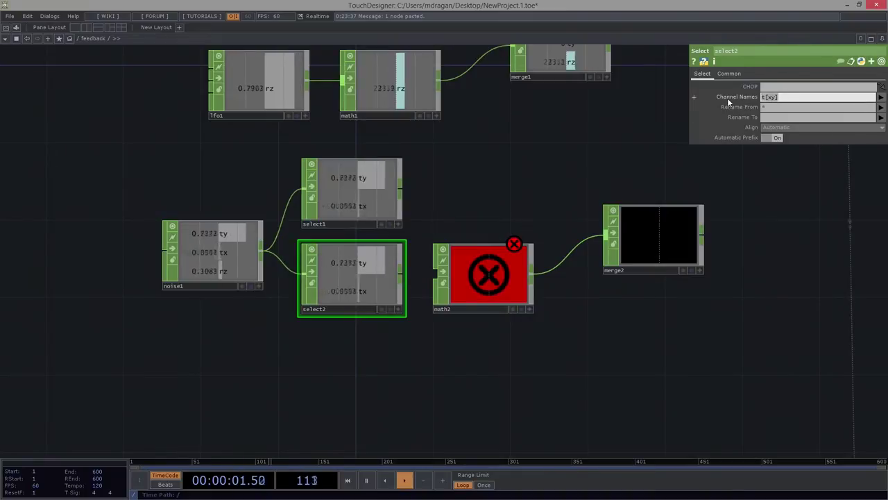
pyautogui.write('rz')
pyautogui.press('Return')
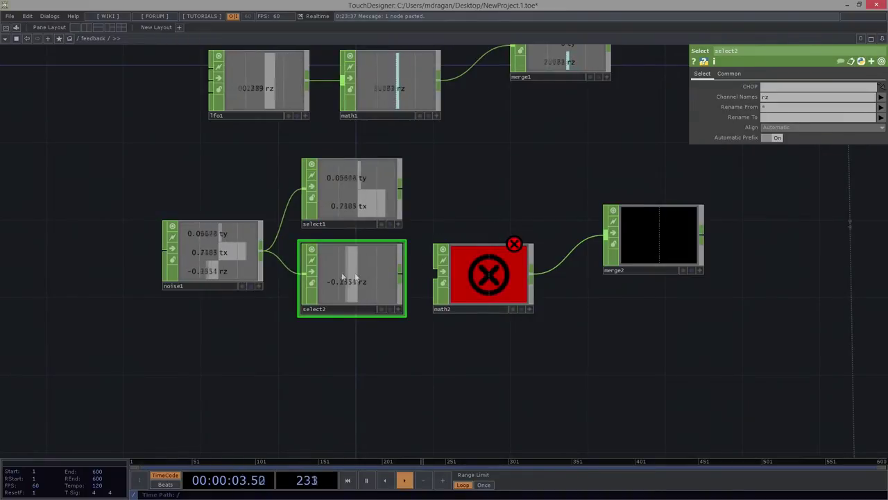
# Step: Align select2 beneath select1, leaving a small gap between the two branches
pyautogui.moveTo(352, 293); pyautogui.dragTo(359, 316)
pyautogui.moveTo(365, 189); pyautogui.dragTo(365, 204)
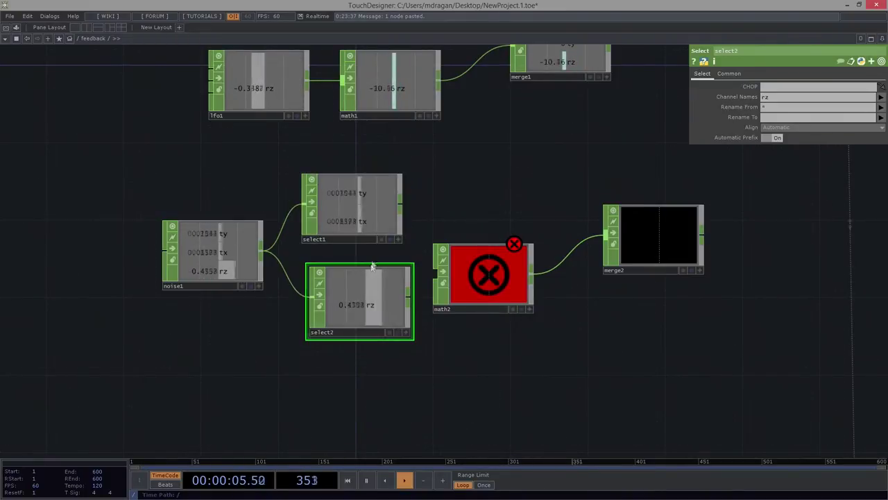
pyautogui.hotkey('ctrl', 'z')
pyautogui.hotkey('ctrl', 'z')
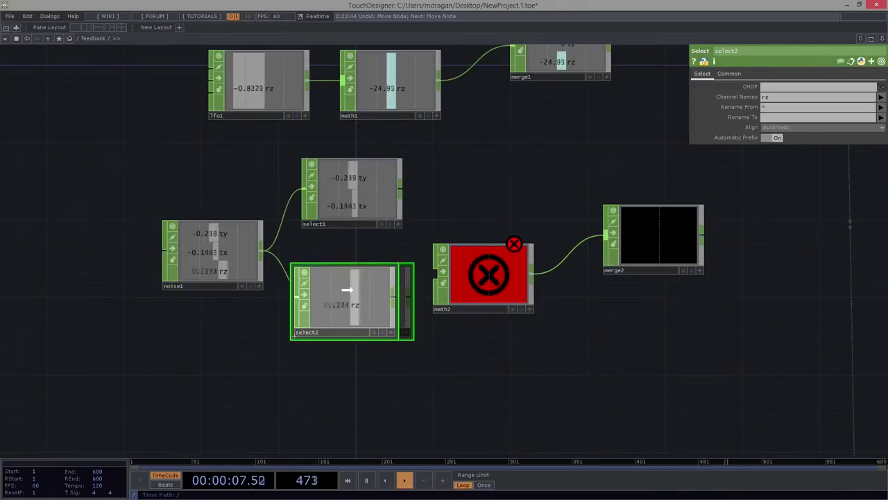
pyautogui.moveTo(365, 283); pyautogui.dragTo(372, 276)
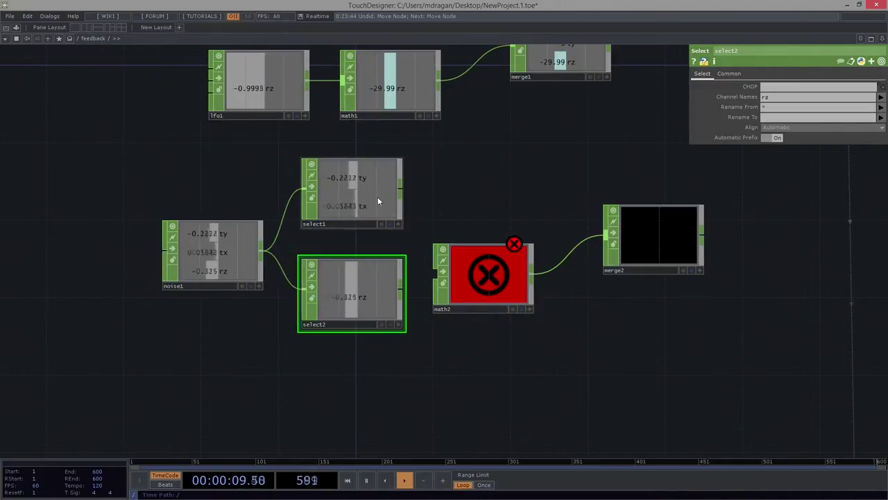
# Step: Duplicate math2, place the copy beside select1, and wire select1 into math3 and select2 into math2
pyautogui.click(489, 273)
pyautogui.hotkey('ctrl', 'c')
pyautogui.hotkey('ctrl', 'v')
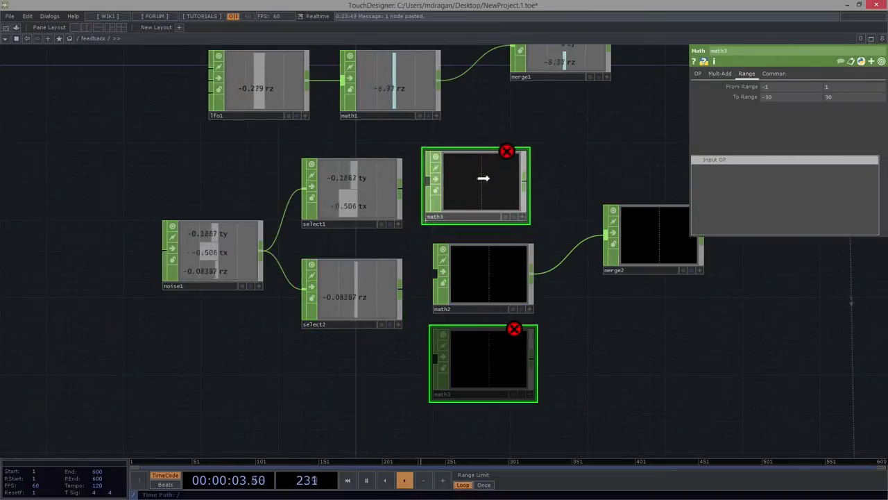
pyautogui.click(484, 187)
pyautogui.moveTo(400, 187); pyautogui.dragTo(436, 188)
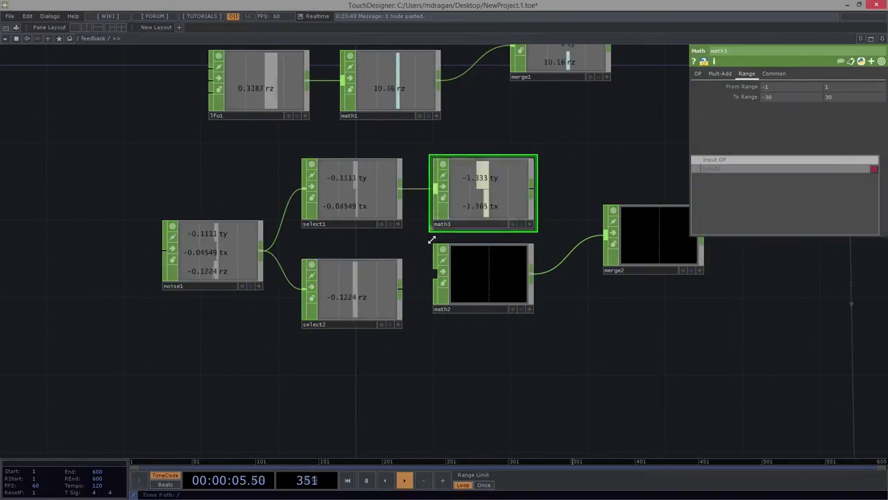
pyautogui.moveTo(400, 288); pyautogui.dragTo(477, 284)
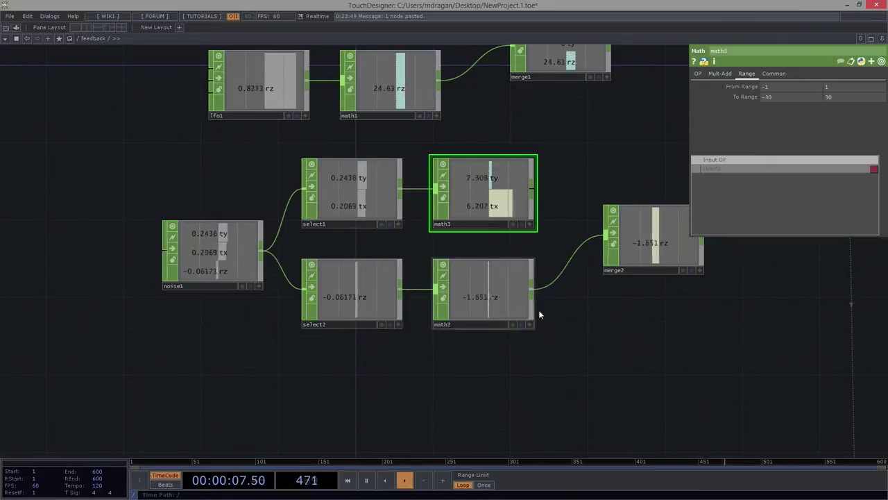
# Step: Wire math3 into merge2 as its first input, and connect merge2 to null3 in place of merge1
pyautogui.moveTo(572, 214); pyautogui.dragTo(500, 198)
pyautogui.moveTo(461, 172); pyautogui.dragTo(575, 234)
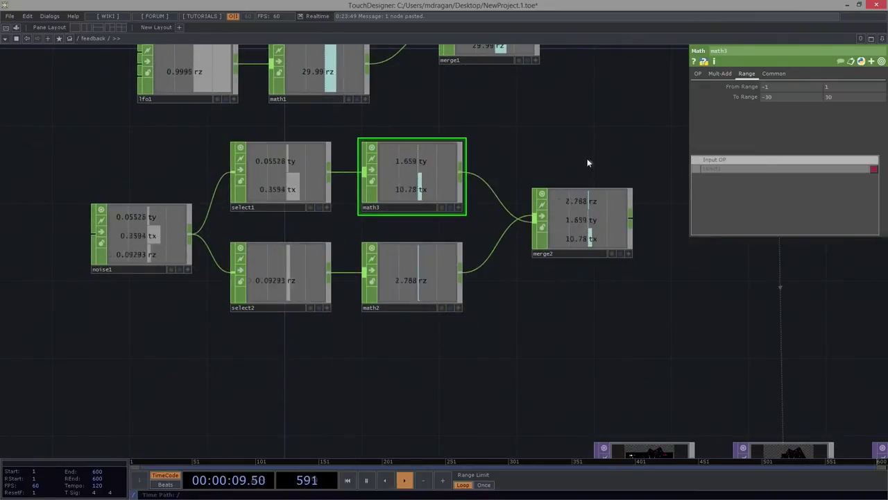
pyautogui.click(583, 208)
pyautogui.click(696, 168)
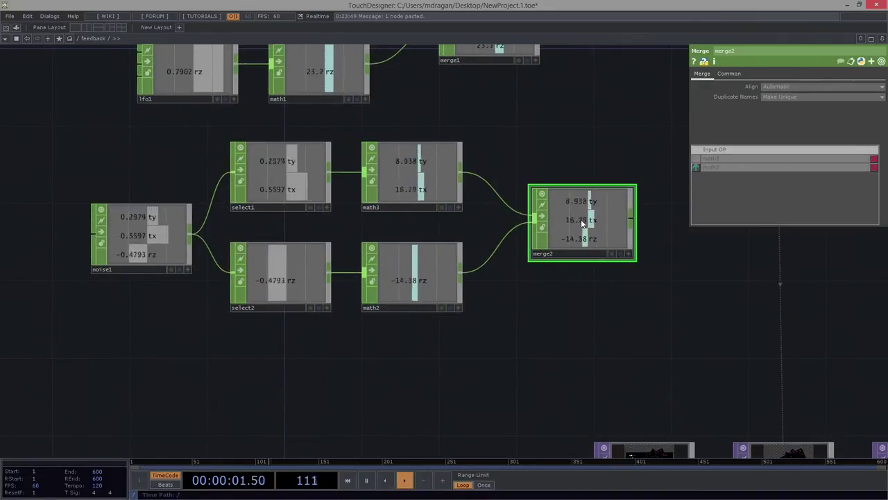
pyautogui.moveTo(584, 288); pyautogui.dragTo(347, 345)
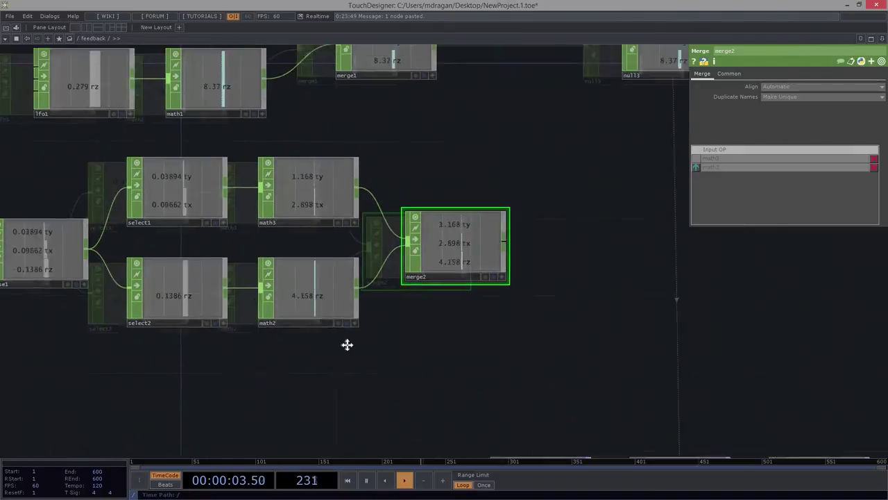
pyautogui.scroll(-3, 368, 333)
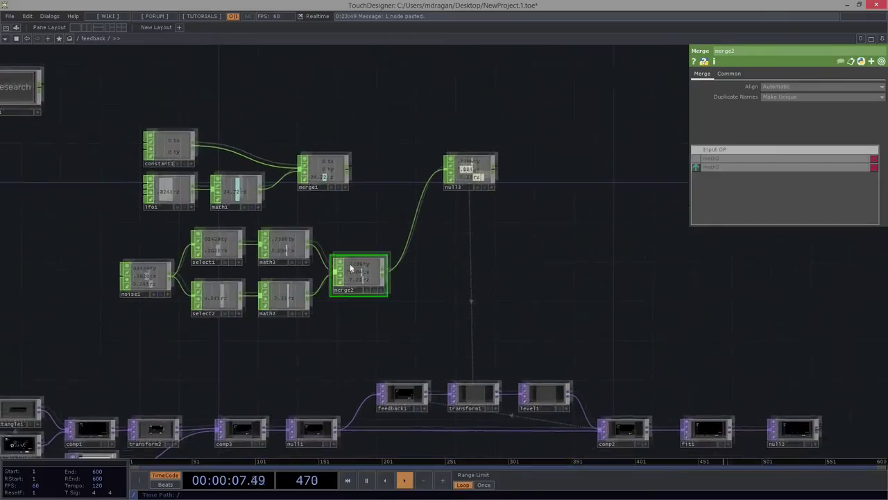
# Step: Examine the transform1, level1 and comp2 previews to check how the noise affects the feedback image
pyautogui.scroll(3, 392, 269)
pyautogui.moveTo(522, 235); pyautogui.dragTo(406, 387)
pyautogui.scroll(-5, 477, 176)
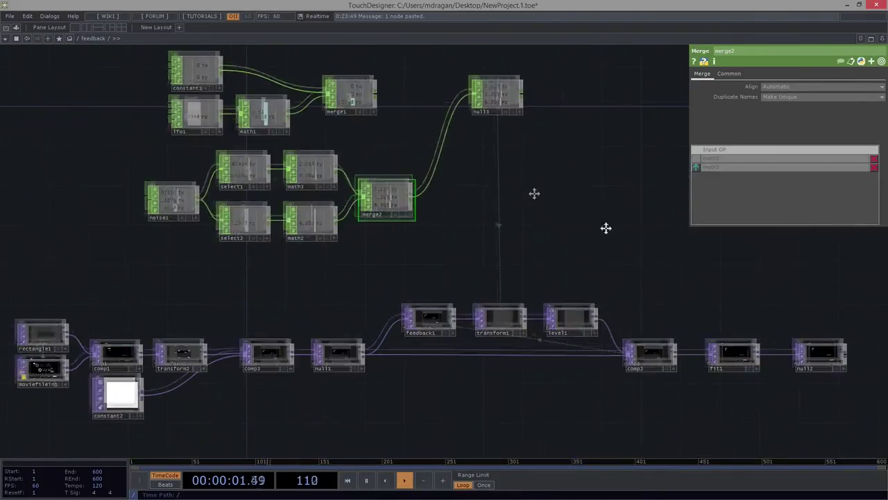
pyautogui.scroll(6, 396, 232)
pyautogui.scroll(-2, 396, 233)
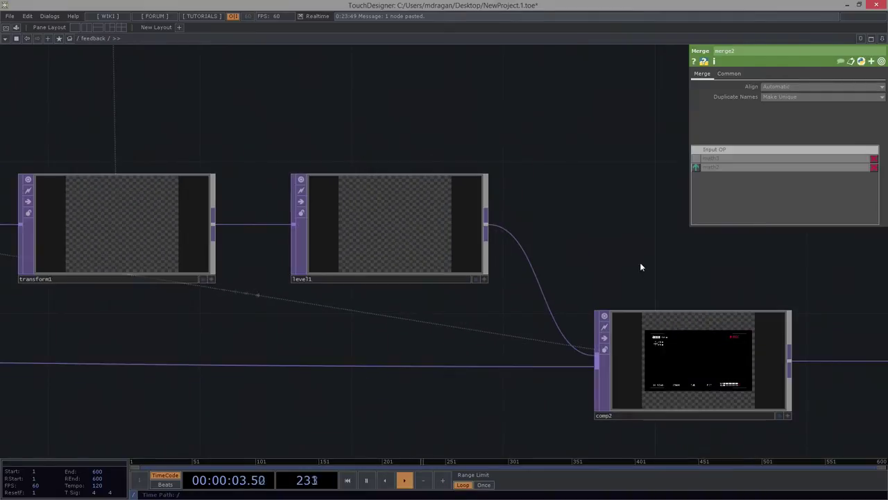
pyautogui.moveTo(225, 115); pyautogui.dragTo(548, 107)
pyautogui.scroll(-4, 361, 202)
# Step: Reset all parameters of math3, the tx/ty branch, to their defaults
pyautogui.moveTo(329, 171); pyautogui.dragTo(635, 340)
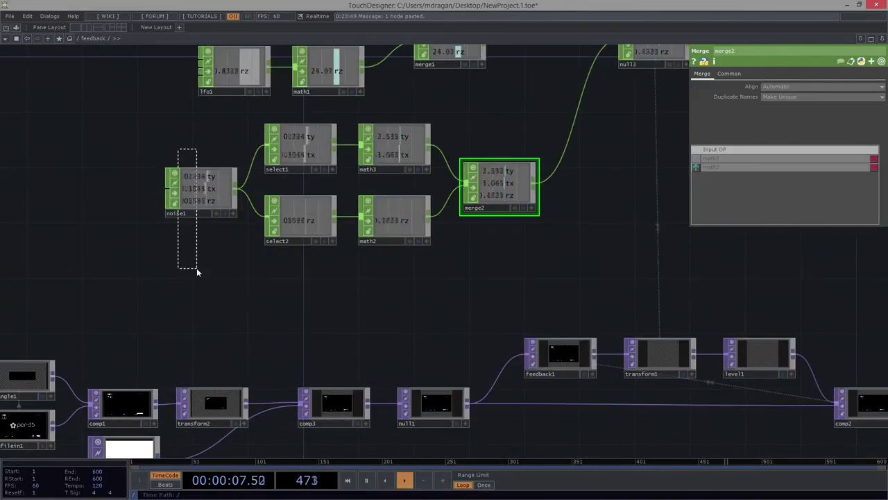
pyautogui.moveTo(197, 272); pyautogui.dragTo(197, 270, button='right')
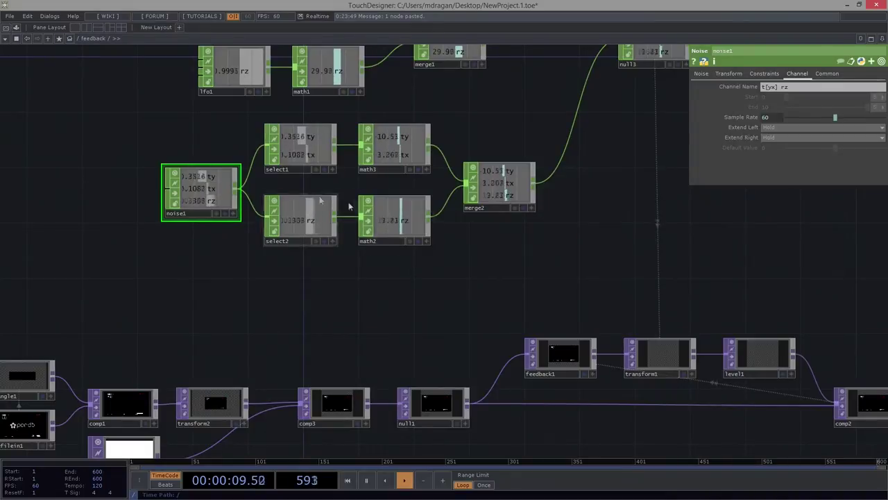
pyautogui.moveTo(388, 102); pyautogui.dragTo(433, 280, button='right')
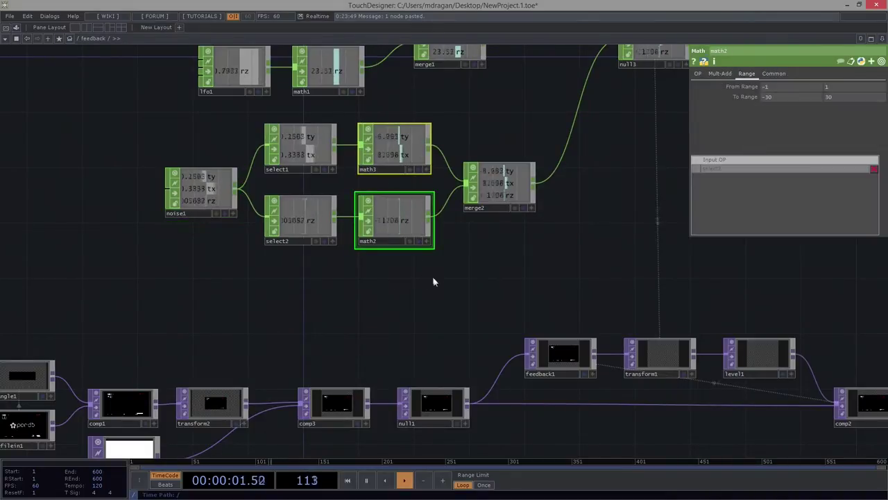
pyautogui.moveTo(487, 267); pyautogui.dragTo(527, 319)
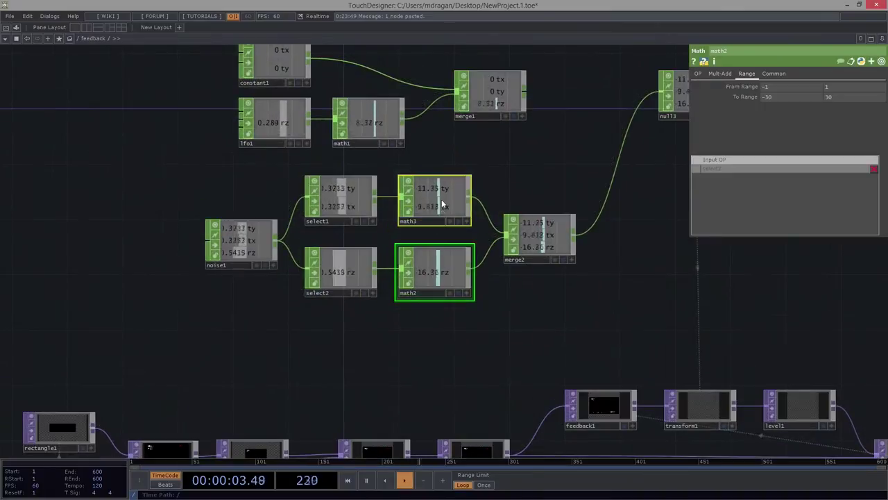
pyautogui.rightClick(441, 199)
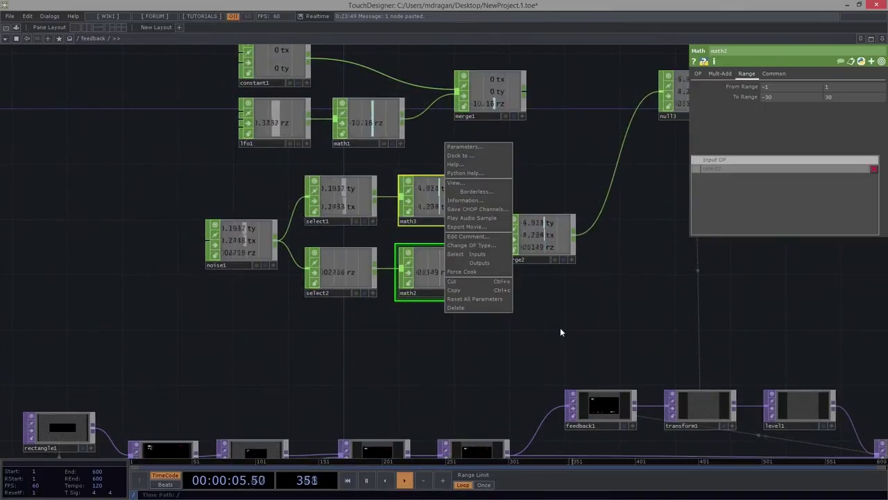
pyautogui.moveTo(473, 341); pyautogui.dragTo(437, 154, button='right')
pyautogui.rightClick(424, 199)
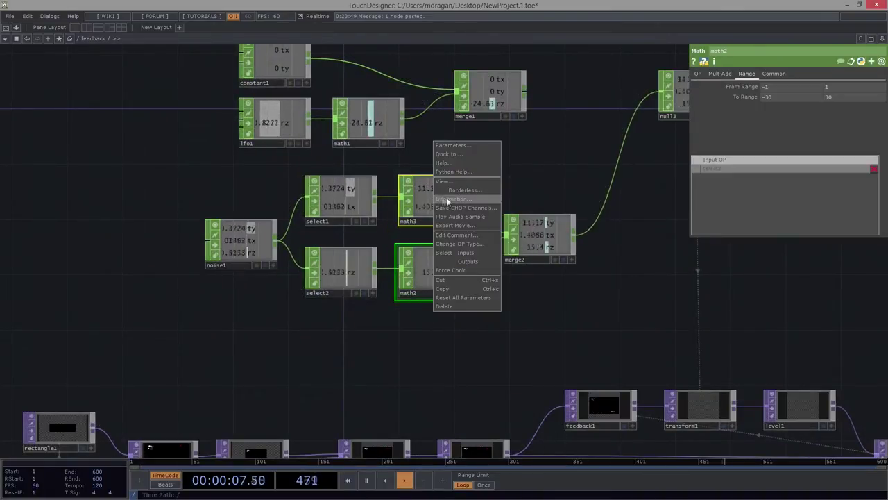
pyautogui.click(464, 297)
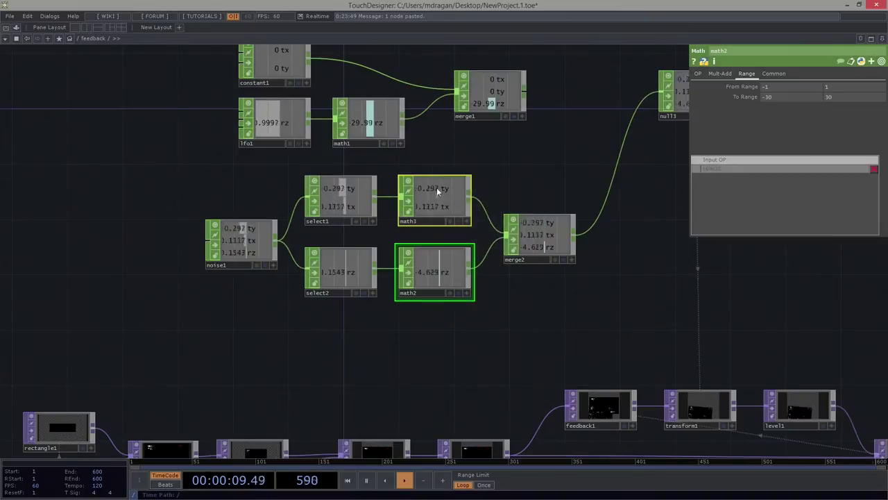
# Step: Examine the transform1 preview to check how the noise moves and rotates the feedback image
pyautogui.moveTo(648, 375); pyautogui.dragTo(463, 250)
pyautogui.scroll(3, 570, 285)
pyautogui.moveTo(572, 284); pyautogui.dragTo(565, 311)
pyautogui.scroll(3, 565, 292)
pyautogui.scroll(5, 470, 304)
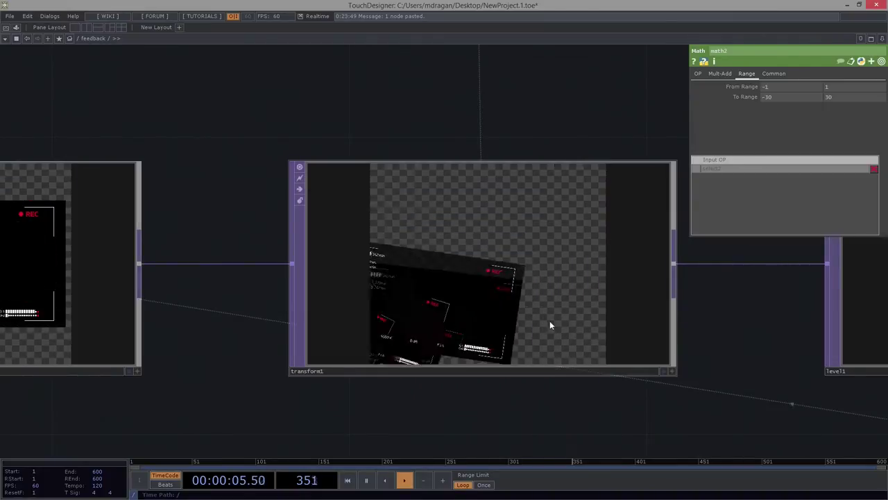
pyautogui.scroll(-3, 548, 321)
pyautogui.scroll(-4, 559, 340)
# Step: Display null2's output as the network background and bring the whole operator network into view
pyautogui.moveTo(747, 421); pyautogui.dragTo(78, 213)
pyautogui.moveTo(589, 263); pyautogui.dragTo(133, 346)
pyautogui.scroll(2, 263, 259)
pyautogui.scroll(4, 263, 260)
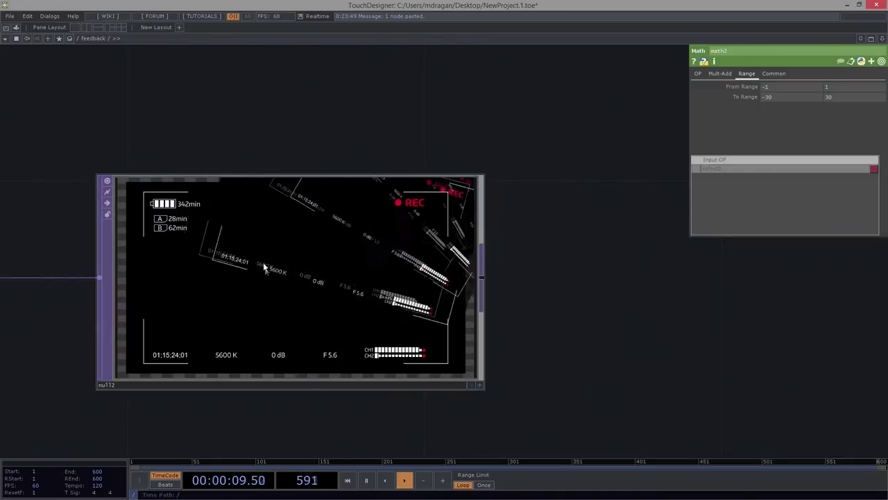
pyautogui.click(471, 384)
pyautogui.scroll(-4, 337, 269)
pyautogui.moveTo(159, 101); pyautogui.dragTo(493, 260)
pyautogui.scroll(-3, 493, 261)
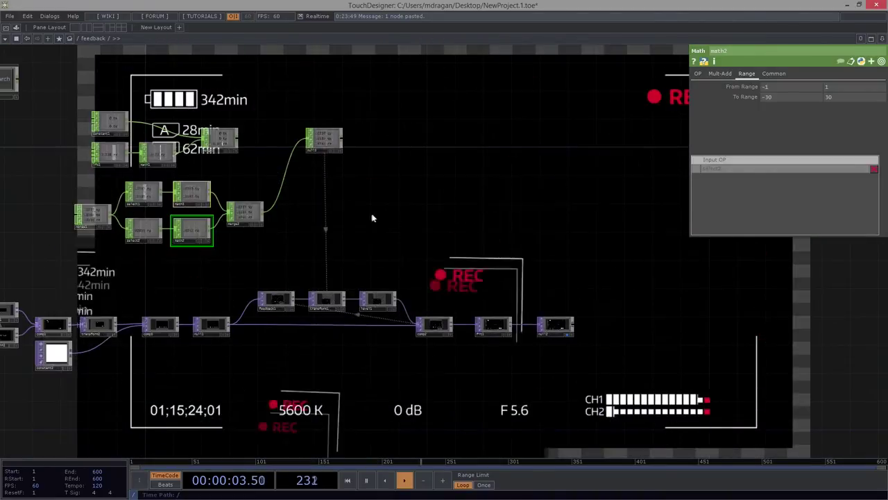
# Step: Turn off null2's output as the network background
pyautogui.moveTo(95, 171); pyautogui.dragTo(311, 303)
pyautogui.scroll(4, 311, 303)
pyautogui.moveTo(697, 364); pyautogui.dragTo(228, 182)
pyautogui.moveTo(435, 226); pyautogui.dragTo(236, 149)
pyautogui.click(394, 291)
pyautogui.moveTo(305, 181); pyautogui.dragTo(701, 315)
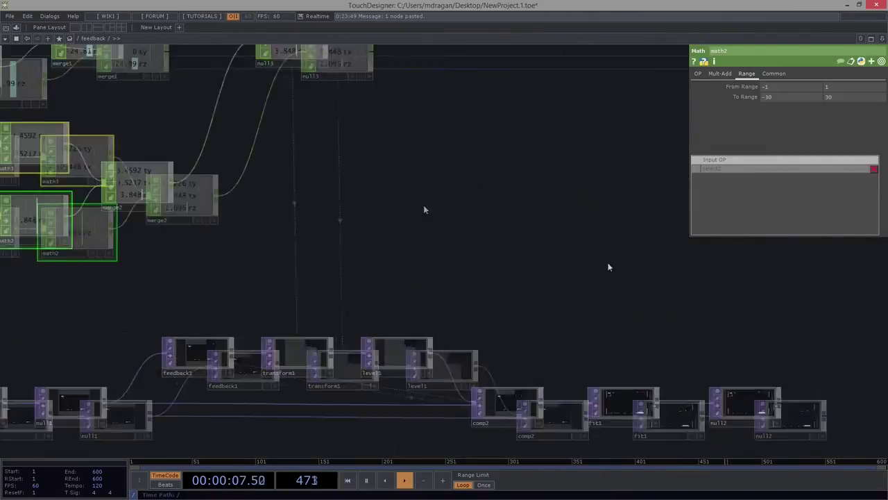
# Step: Slow down the noise by setting noise1's Period to 10
pyautogui.moveTo(240, 169); pyautogui.dragTo(466, 206)
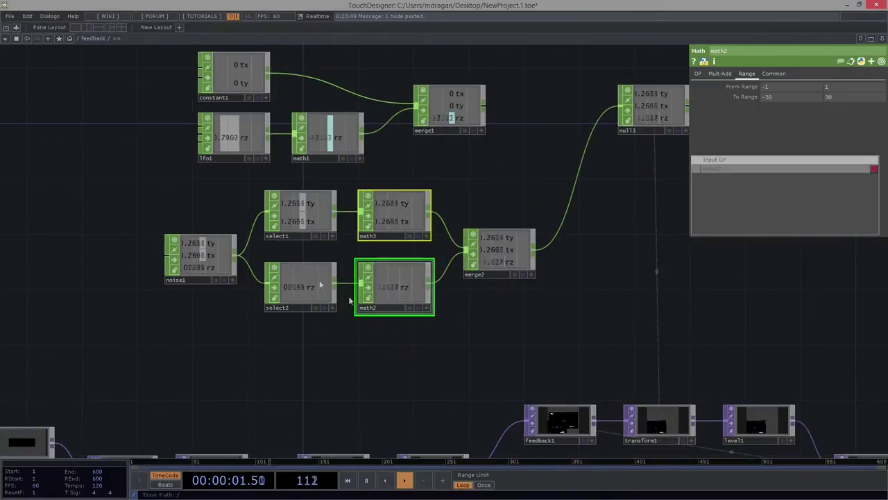
pyautogui.moveTo(199, 238); pyautogui.dragTo(199, 226)
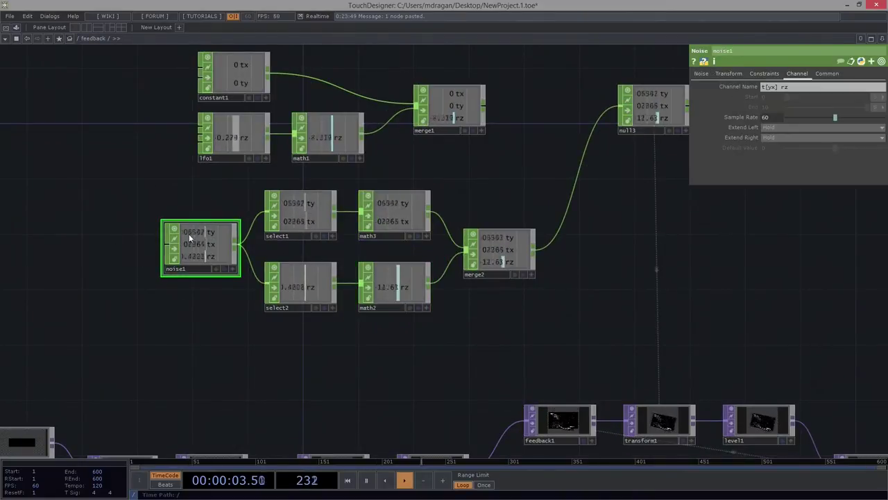
pyautogui.click(696, 73)
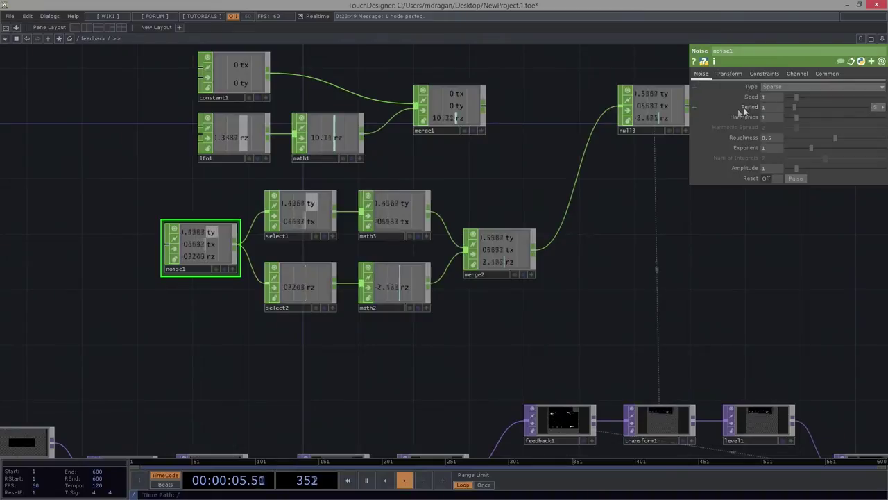
pyautogui.moveTo(795, 109); pyautogui.dragTo(791, 109)
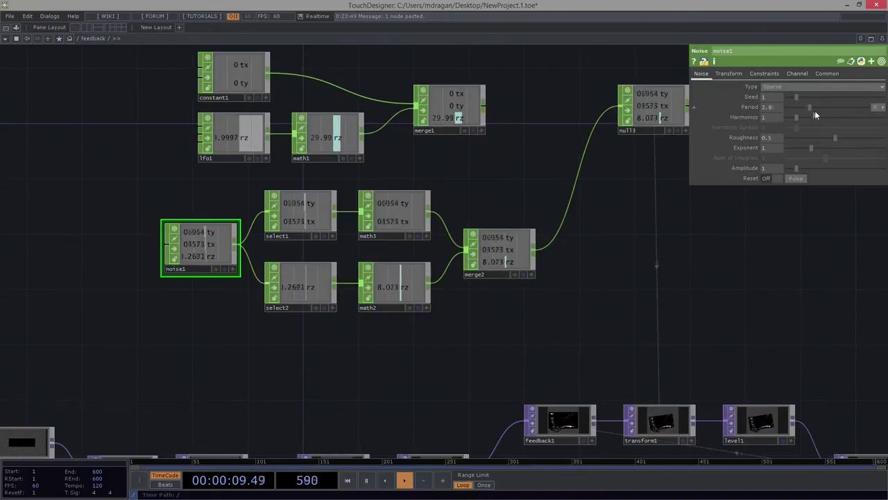
pyautogui.moveTo(842, 110); pyautogui.dragTo(841, 110)
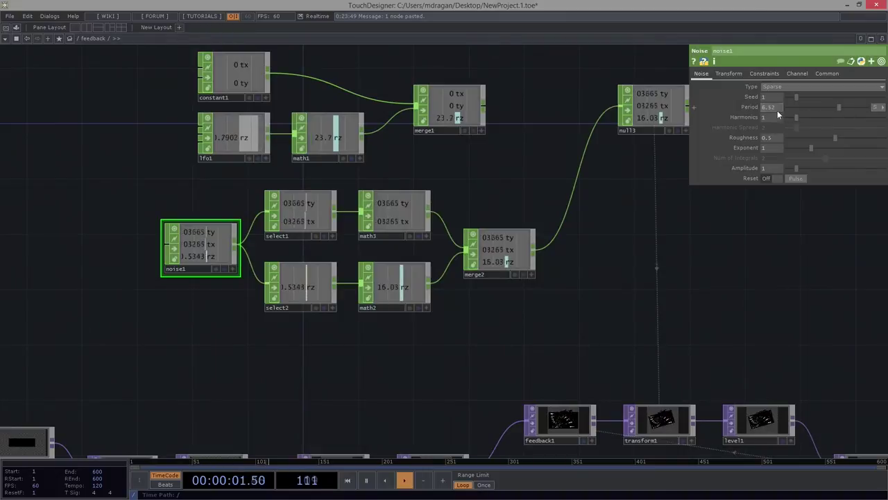
pyautogui.write('10')
pyautogui.press('Return')
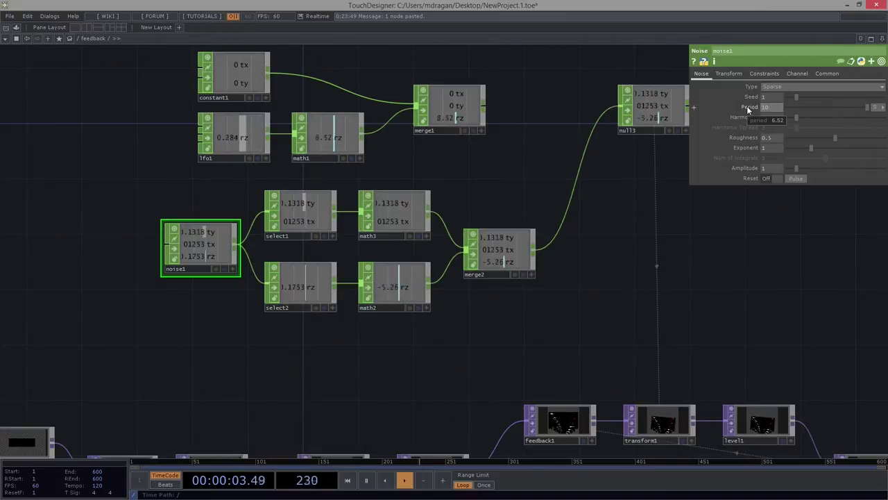
# Step: Examine the transform1 preview and its driven translate and rotate parameters with the slower noise
pyautogui.moveTo(611, 388); pyautogui.dragTo(497, 232)
pyautogui.scroll(8, 556, 284)
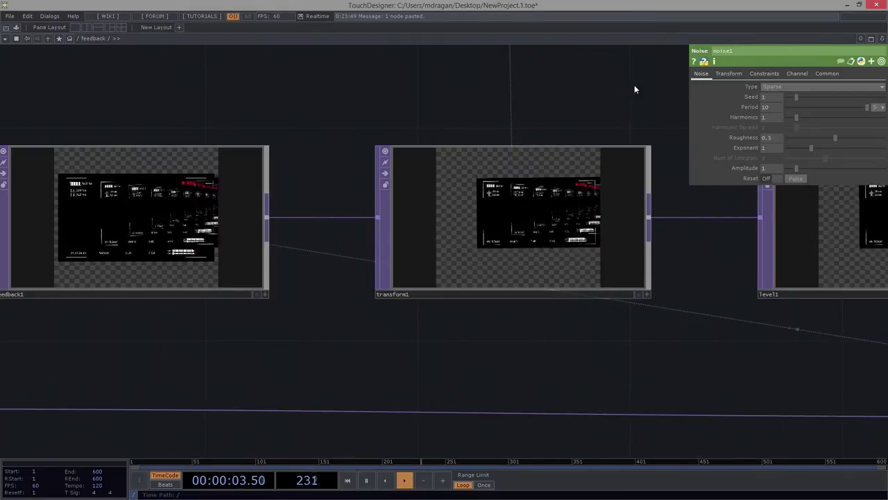
pyautogui.moveTo(634, 86); pyautogui.dragTo(563, 96)
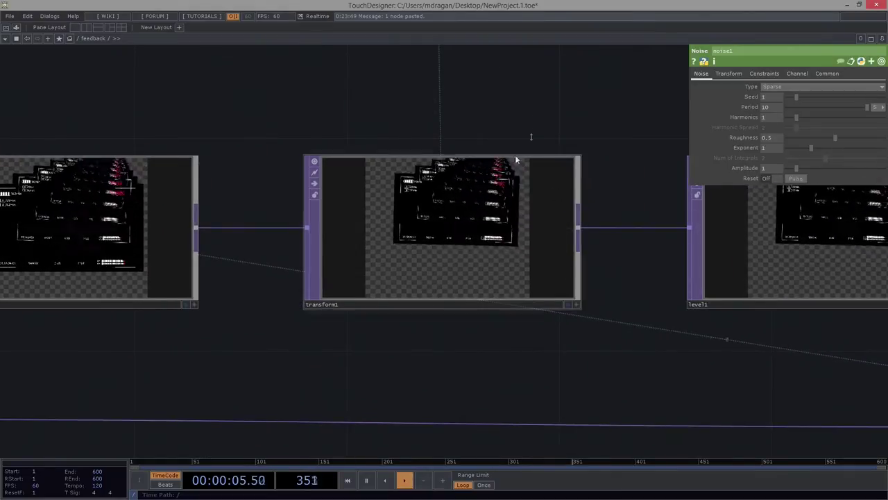
pyautogui.click(571, 277)
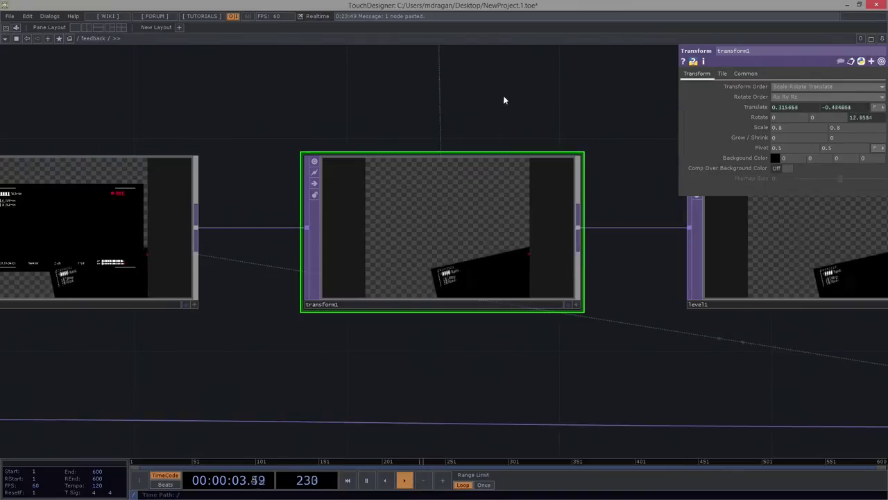
# Step: Limit the tx/ty branch by setting math3's To Range to -0.15 and 0.15
pyautogui.moveTo(486, 94); pyautogui.dragTo(581, 329)
pyautogui.moveTo(582, 329); pyautogui.dragTo(491, 250, button='middle')
pyautogui.moveTo(491, 250); pyautogui.dragTo(645, 354)
pyautogui.moveTo(512, 141); pyautogui.dragTo(599, 164)
pyautogui.moveTo(451, 161); pyautogui.dragTo(491, 223, button='right')
pyautogui.click(750, 74)
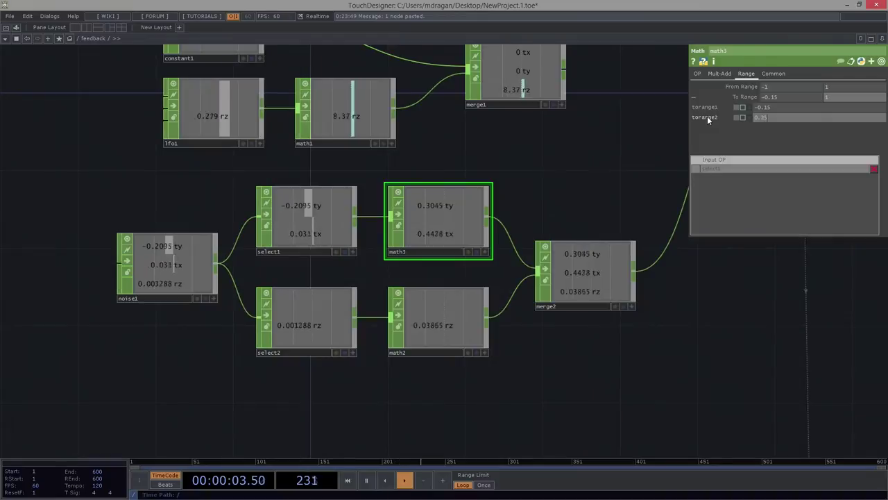
pyautogui.press('BackSpace')
pyautogui.press('BackSpace')
pyautogui.write('15')
pyautogui.press('Return')
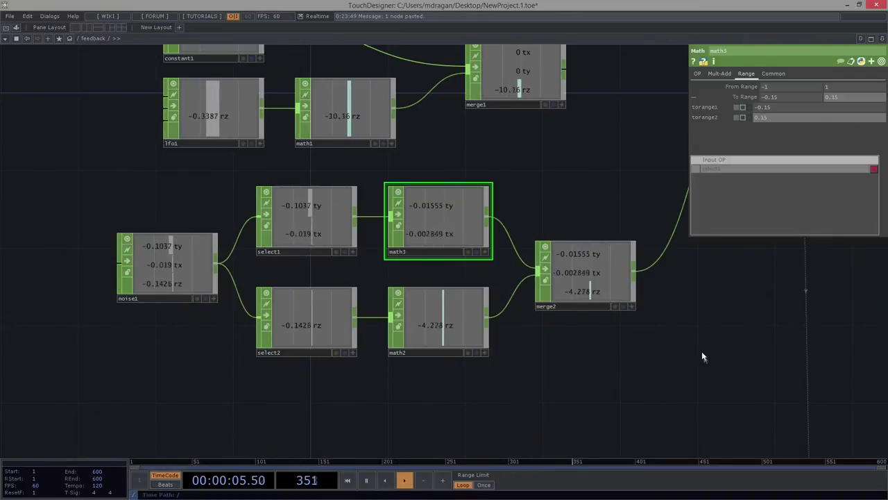
# Step: Check the motion in the transform1 preview and set math3's To Range to -0.25 and 0.25
pyautogui.moveTo(559, 306); pyautogui.dragTo(234, 122)
pyautogui.moveTo(234, 121); pyautogui.dragTo(390, 231, button='middle')
pyautogui.scroll(5, 391, 229)
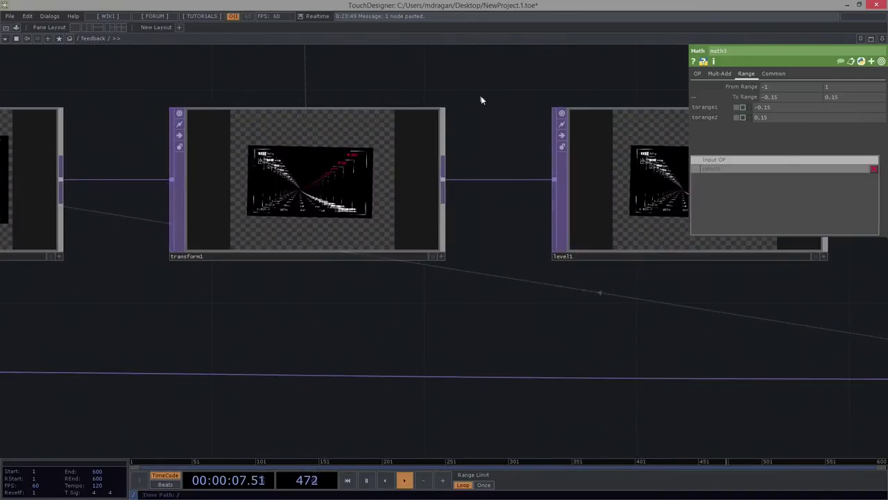
pyautogui.moveTo(482, 99); pyautogui.dragTo(528, 148)
pyautogui.scroll(5, 312, 230)
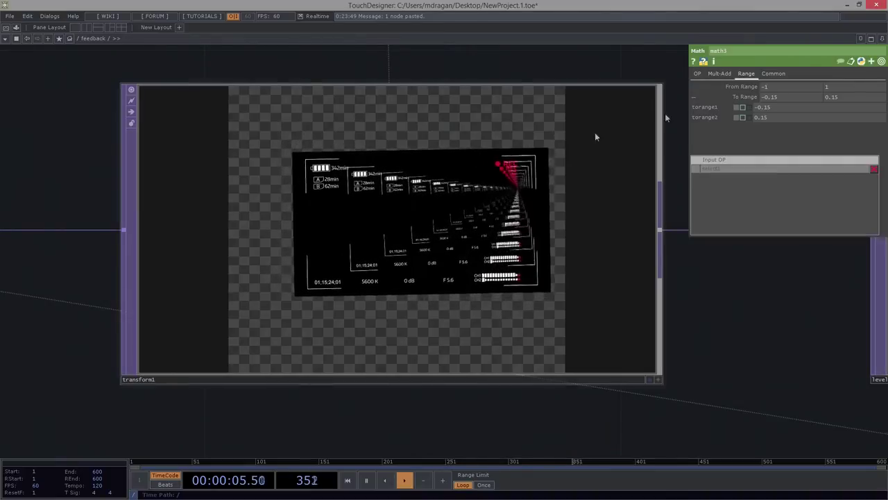
pyautogui.click(778, 110)
pyautogui.press('BackSpace')
pyautogui.press('BackSpace')
pyautogui.write('25')
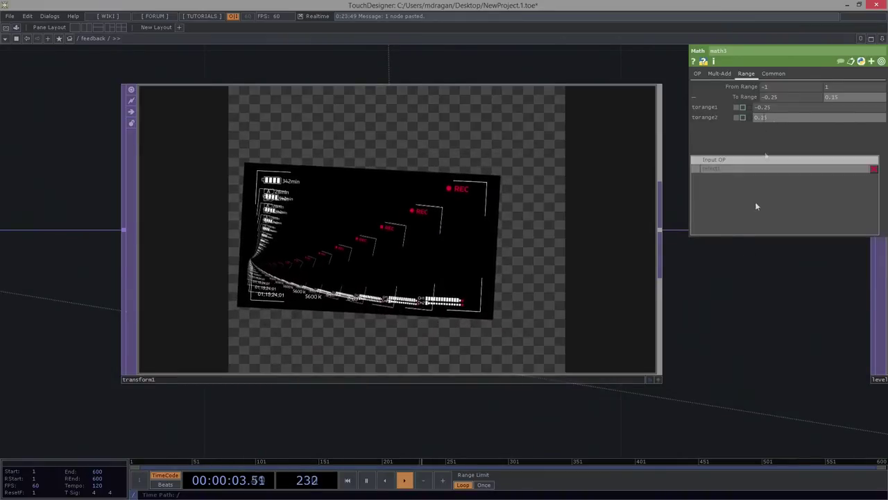
pyautogui.click(742, 290)
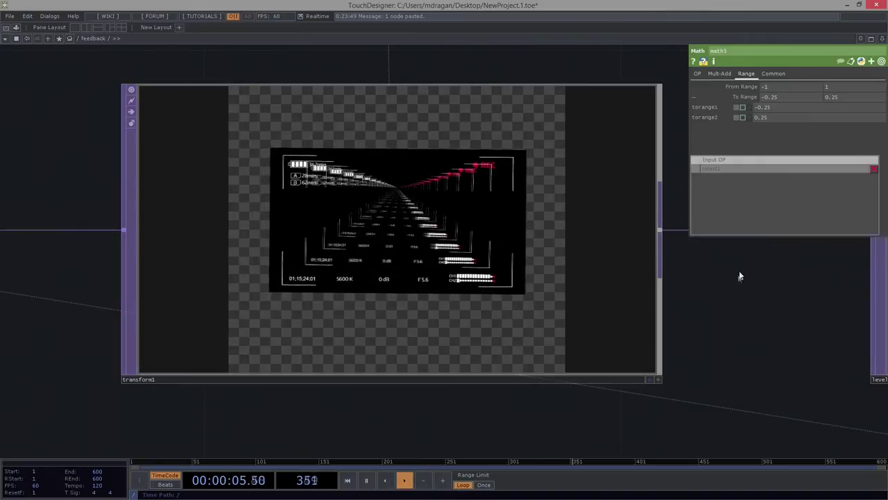
# Step: Examine the comp2 preview to check how far the feedback copies drift with the new translation range
pyautogui.moveTo(688, 295); pyautogui.dragTo(396, 204)
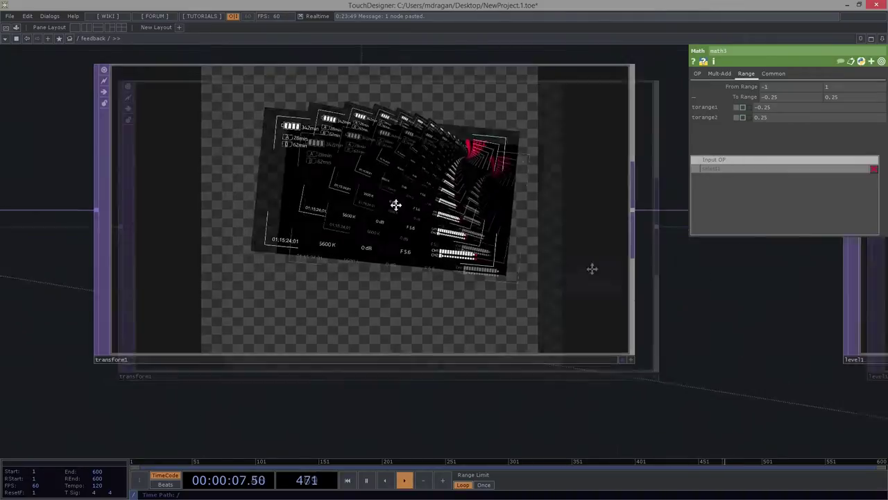
pyautogui.scroll(-5, 395, 204)
pyautogui.scroll(5, 603, 288)
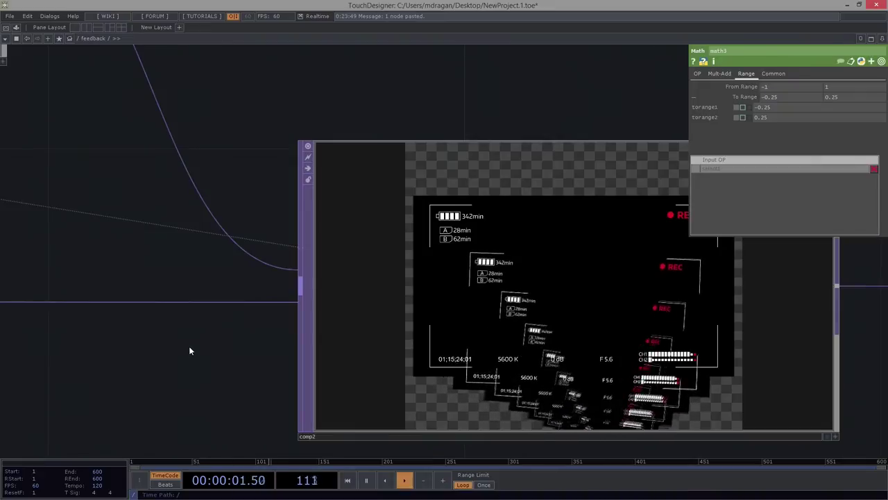
pyautogui.moveTo(181, 342); pyautogui.dragTo(545, 455)
pyautogui.scroll(-6, 341, 270)
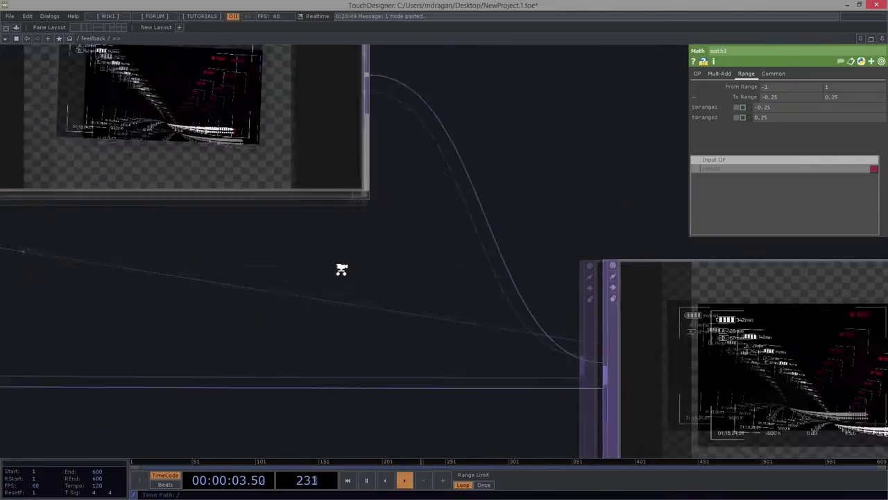
pyautogui.moveTo(230, 306); pyautogui.dragTo(635, 434)
pyautogui.scroll(-2, 275, 220)
pyautogui.scroll(-4, 275, 220)
pyautogui.moveTo(340, 260); pyautogui.dragTo(612, 477)
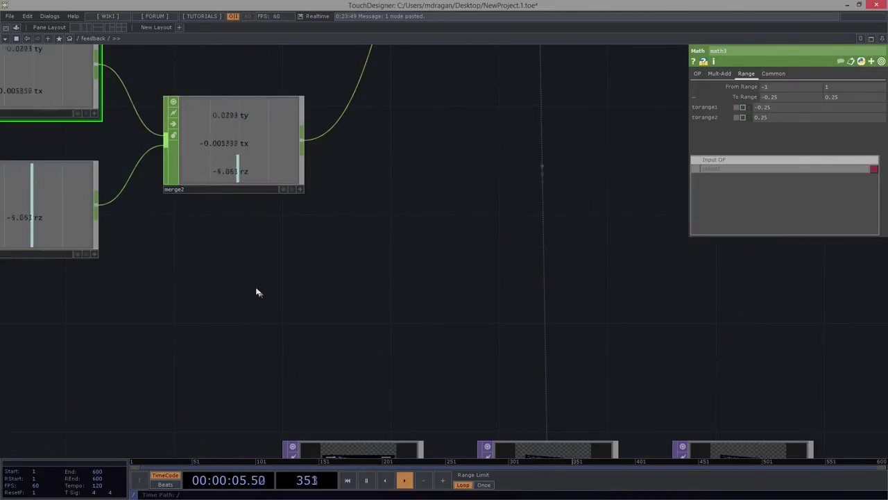
# Step: Review math2's rotation range and examine how strongly the feedback rotates in the level1 preview
pyautogui.moveTo(253, 288); pyautogui.dragTo(474, 420)
pyautogui.moveTo(434, 391); pyautogui.dragTo(525, 387)
pyautogui.click(436, 301)
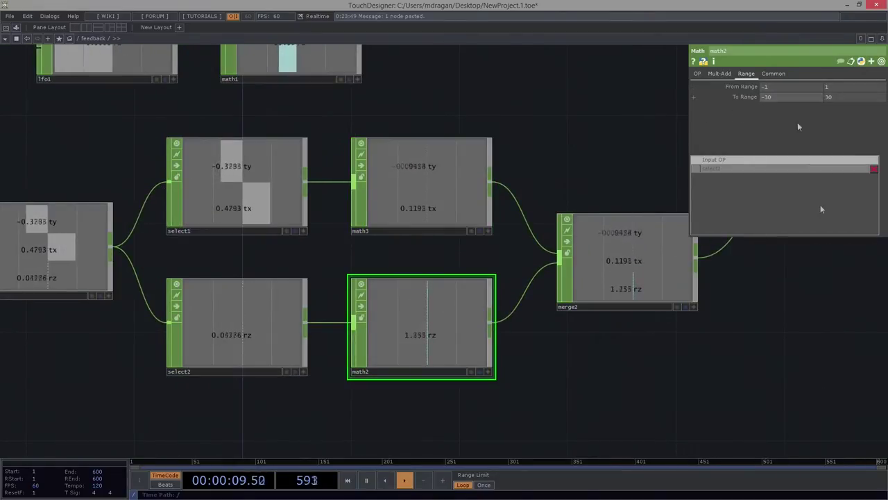
pyautogui.moveTo(703, 370); pyautogui.dragTo(216, 75)
pyautogui.scroll(4, 640, 286)
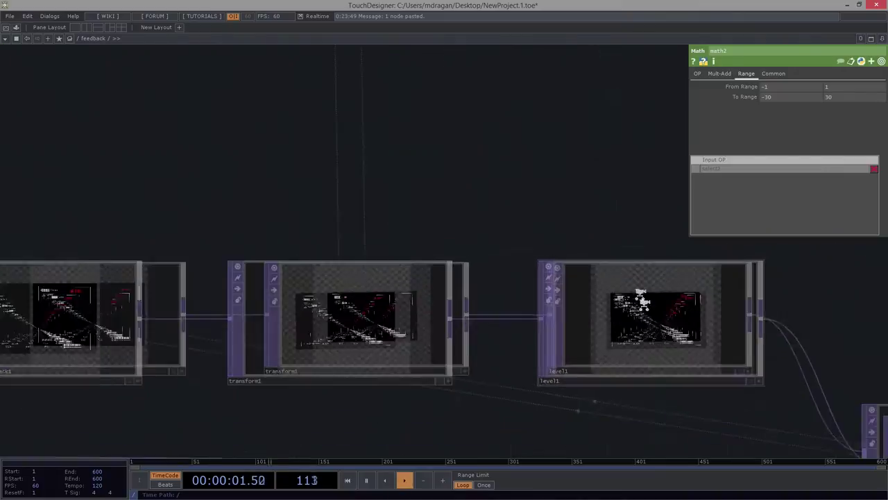
pyautogui.scroll(2, 694, 366)
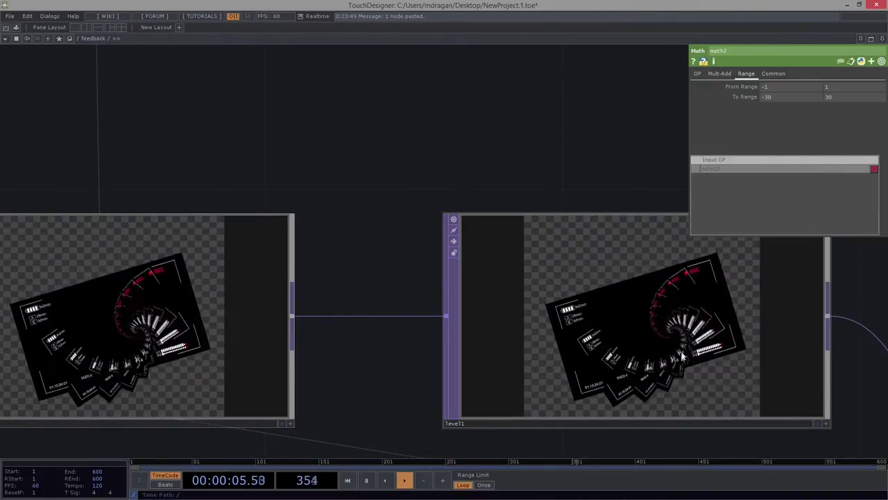
pyautogui.scroll(2, 685, 354)
pyautogui.scroll(3, 687, 352)
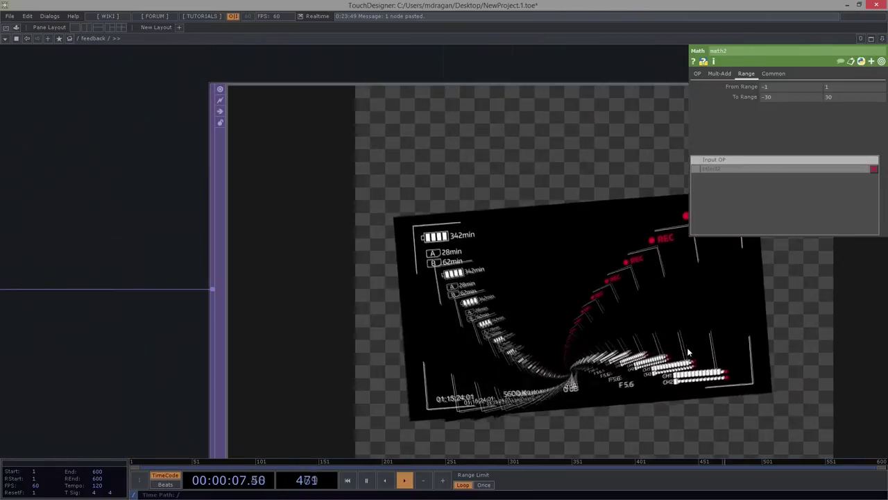
pyautogui.scroll(-10, 687, 347)
# Step: Spread out noise1, select2, math2 and merge2 to make room for an operator between select2 and math2
pyautogui.moveTo(336, 170); pyautogui.dragTo(646, 277)
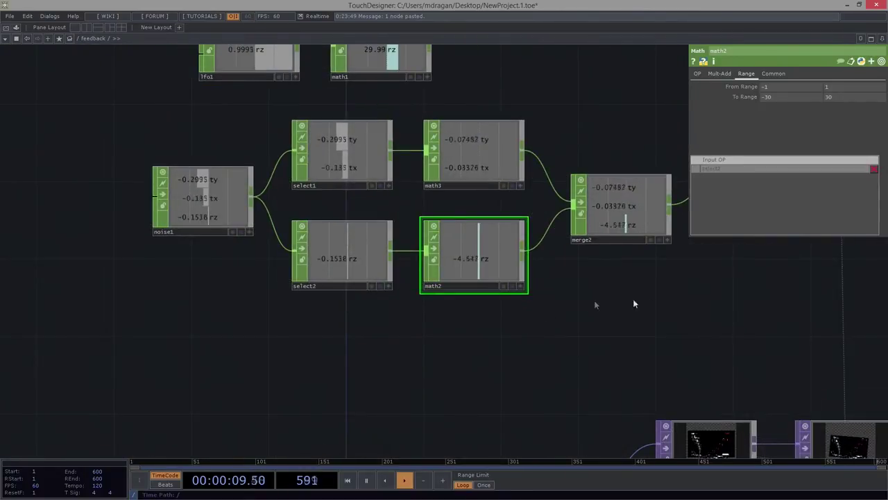
pyautogui.moveTo(592, 166); pyautogui.dragTo(478, 180)
pyautogui.click(550, 259)
pyautogui.moveTo(360, 354); pyautogui.dragTo(599, 358)
pyautogui.moveTo(333, 239); pyautogui.dragTo(225, 235)
pyautogui.moveTo(462, 251); pyautogui.dragTo(377, 252)
pyautogui.moveTo(827, 234); pyautogui.dragTo(707, 269)
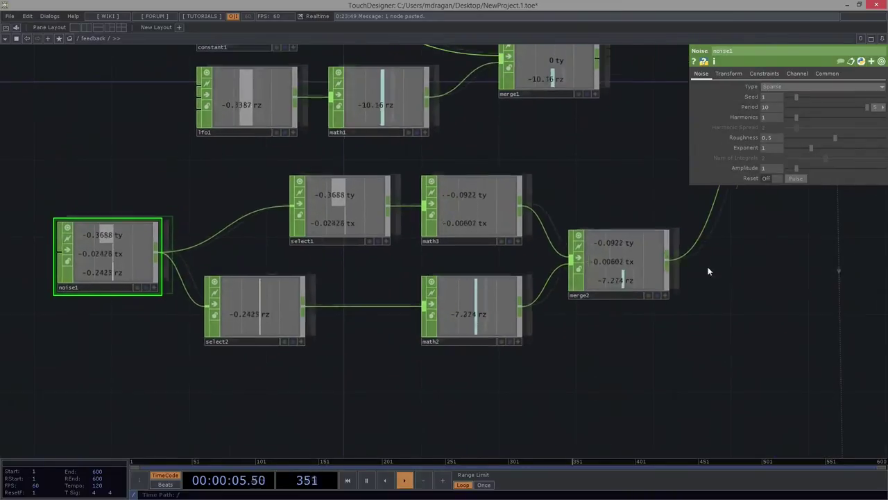
pyautogui.moveTo(435, 403); pyautogui.dragTo(437, 403)
pyautogui.moveTo(637, 268); pyautogui.dragTo(745, 268)
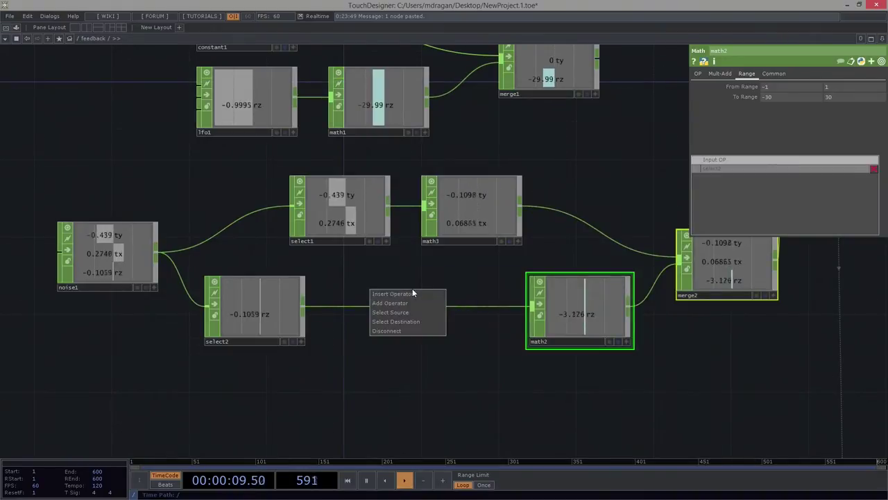
# Step: Insert a Lag CHOP between select2 and math2 in the rz branch
pyautogui.click(414, 293)
pyautogui.write('la')
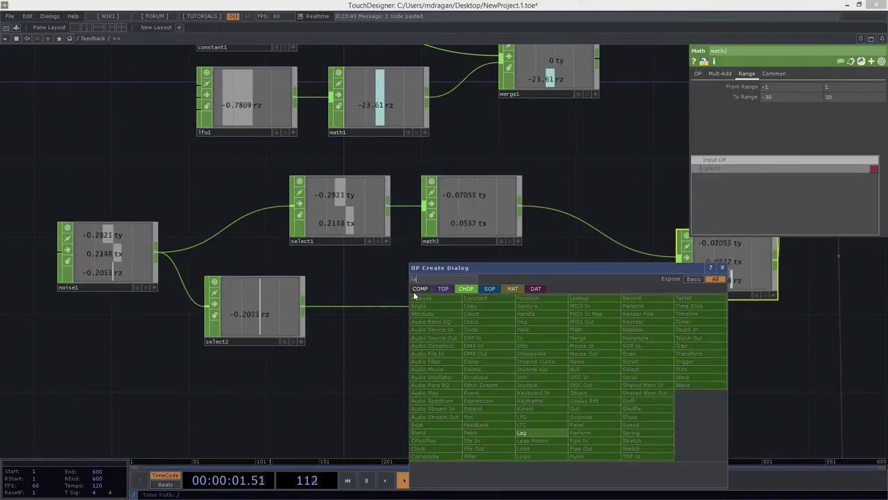
pyautogui.click(521, 432)
pyautogui.click(408, 313)
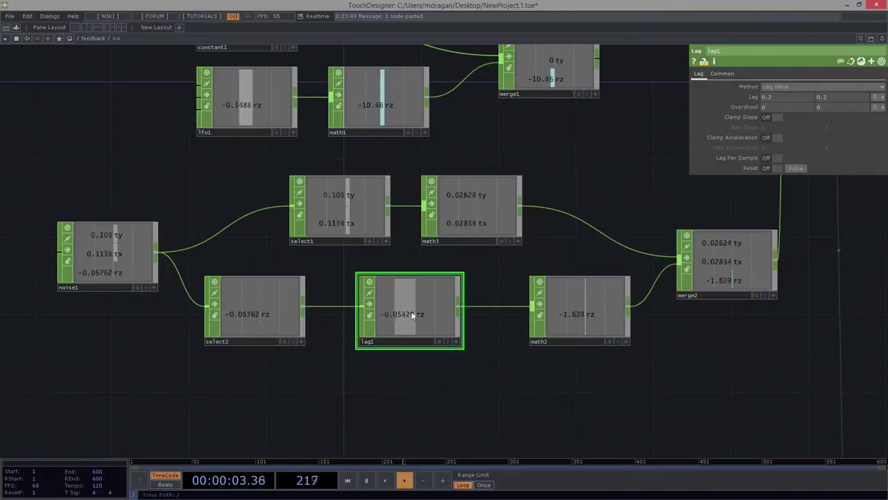
# Step: Move lag1 and math2 closer to select2, and align select1 above select2
pyautogui.moveTo(585, 315); pyautogui.dragTo(491, 310)
pyautogui.moveTo(355, 192); pyautogui.dragTo(267, 195)
pyautogui.click(390, 317)
pyautogui.moveTo(506, 372); pyautogui.dragTo(453, 357)
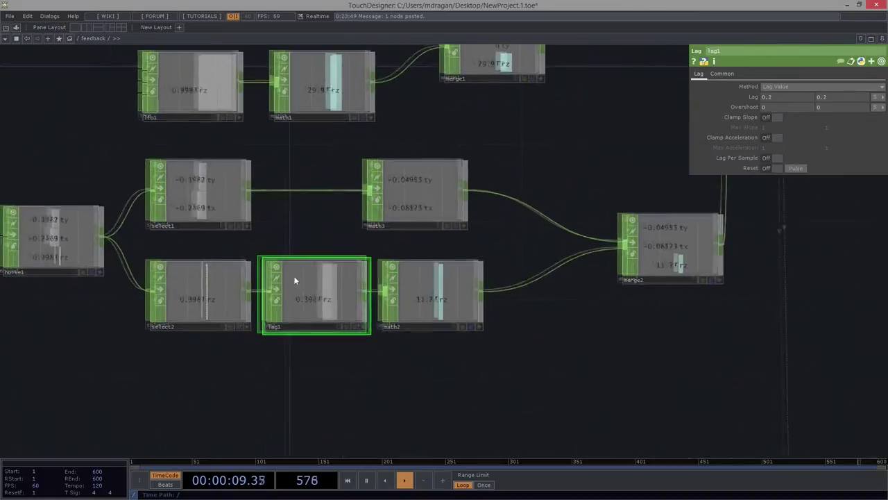
pyautogui.scroll(5, 312, 282)
pyautogui.scroll(-3, 338, 276)
pyautogui.moveTo(463, 251); pyautogui.dragTo(478, 253)
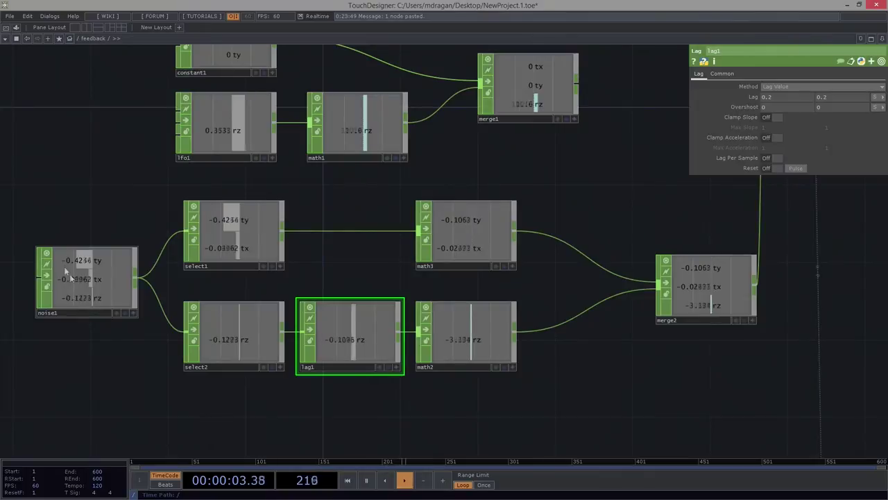
# Step: Examine the transform1, level1 and fit1 previews to check the feedback motion with the lagged rotation
pyautogui.moveTo(523, 340); pyautogui.dragTo(300, 193)
pyautogui.scroll(-4, 301, 193)
pyautogui.scroll(8, 406, 319)
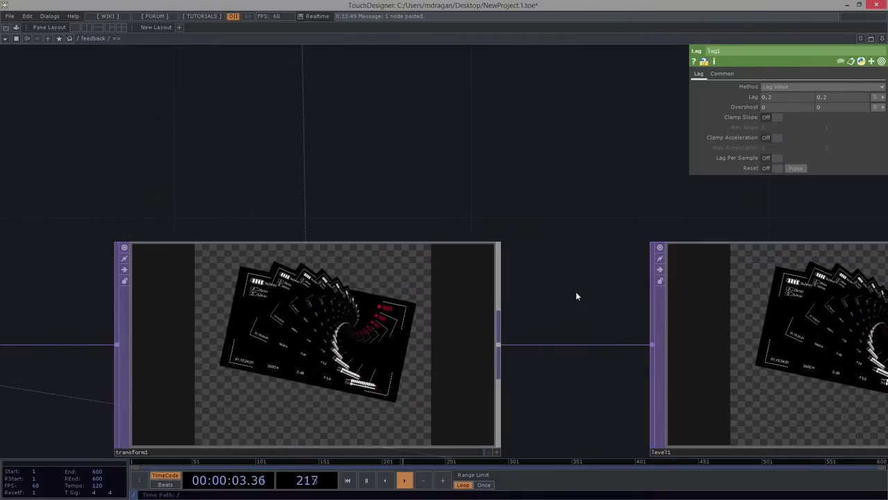
pyautogui.moveTo(578, 311); pyautogui.dragTo(290, 136)
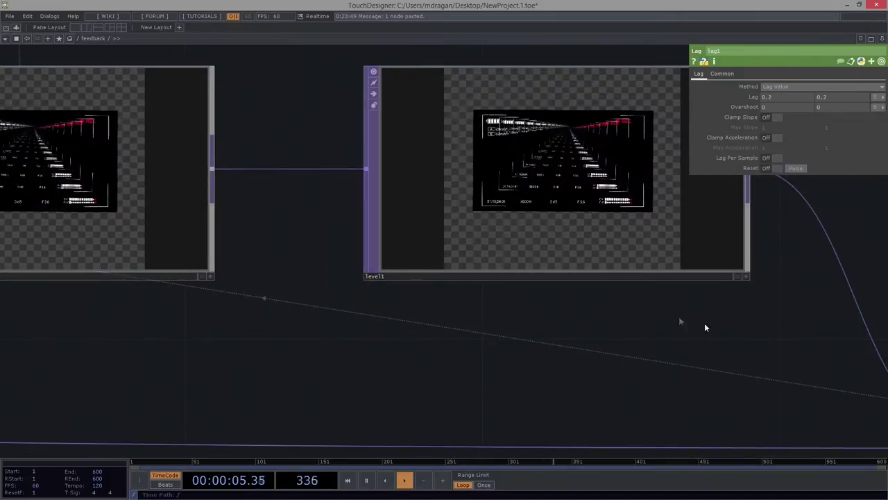
pyautogui.moveTo(598, 316); pyautogui.dragTo(79, 244)
pyautogui.scroll(-4, 232, 246)
pyautogui.moveTo(705, 368); pyautogui.dragTo(610, 373)
pyautogui.scroll(5, 627, 336)
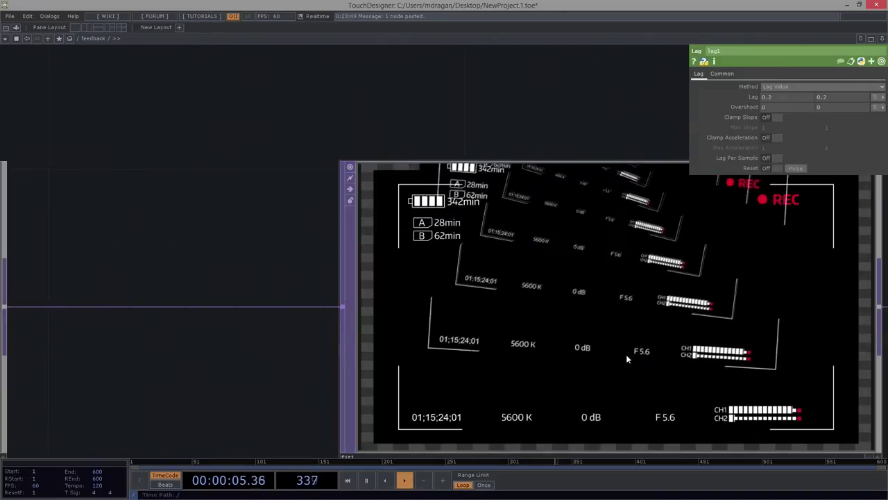
pyautogui.scroll(-6, 593, 251)
pyautogui.moveTo(344, 84); pyautogui.dragTo(702, 349)
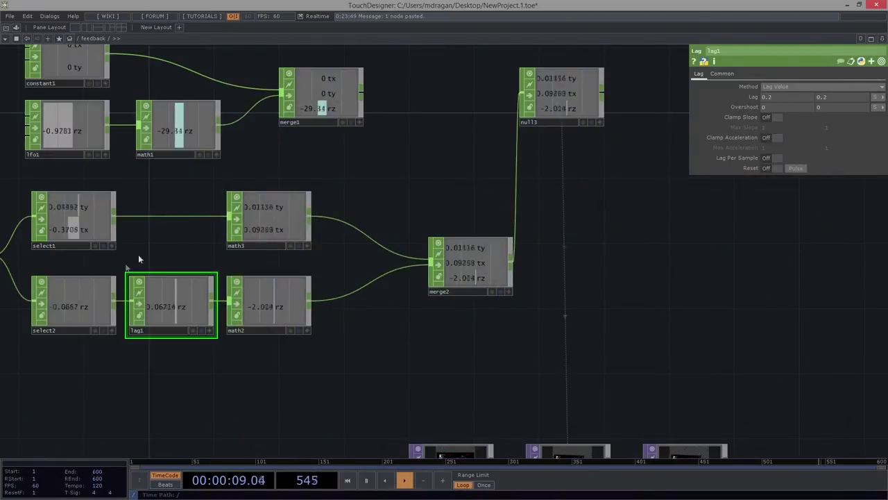
# Step: Set math3's To Range to -0.2 and 0.2
pyautogui.click(258, 207)
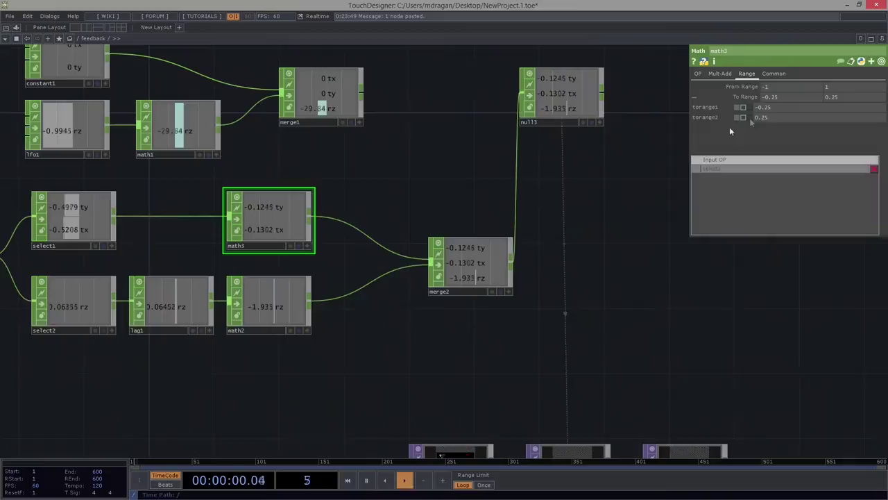
pyautogui.click(804, 118)
pyautogui.press('BackSpace')
# Step: Examine the level1 and comp2 previews to check the feedback motion with the narrower translation range
pyautogui.moveTo(719, 442); pyautogui.dragTo(532, 291)
pyautogui.scroll(6, 531, 335)
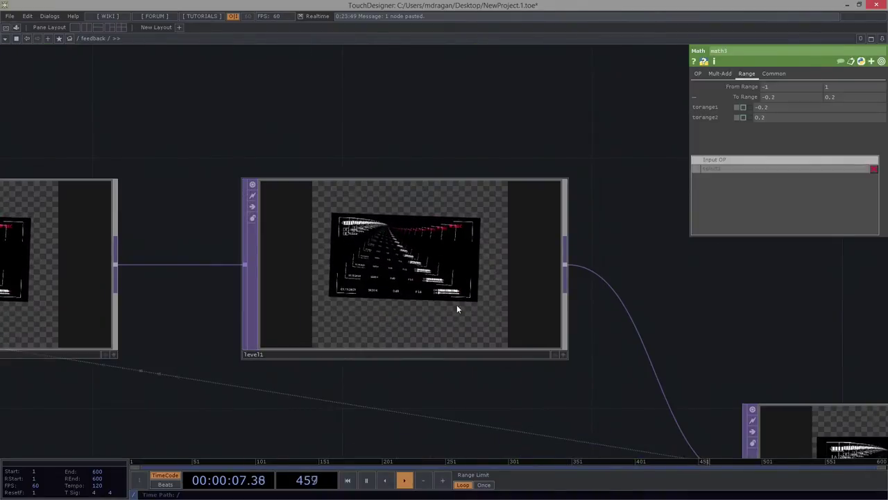
pyautogui.scroll(2, 457, 305)
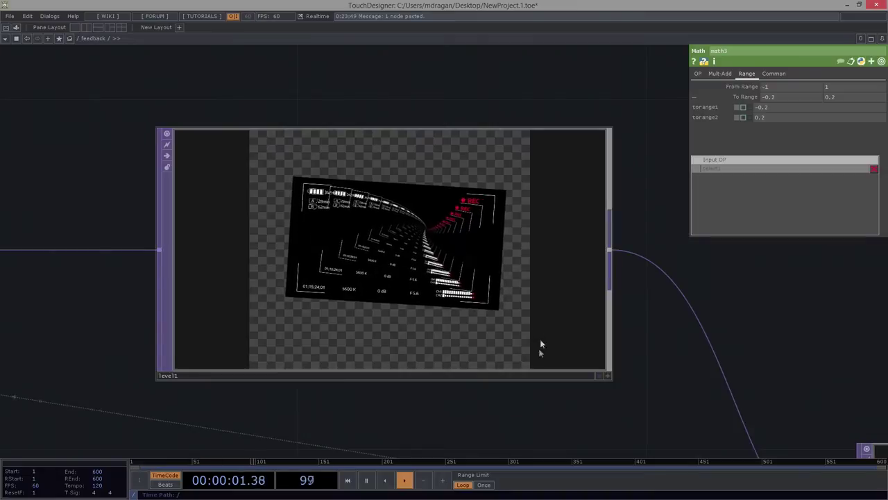
pyautogui.moveTo(666, 370); pyautogui.dragTo(4, 135)
pyautogui.moveTo(501, 244); pyautogui.dragTo(468, 163)
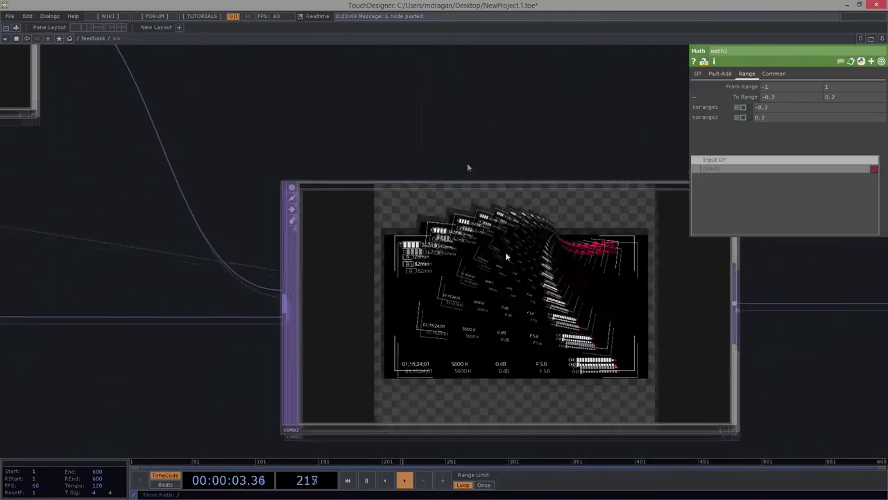
pyautogui.scroll(2, 545, 291)
pyautogui.scroll(-1, 546, 292)
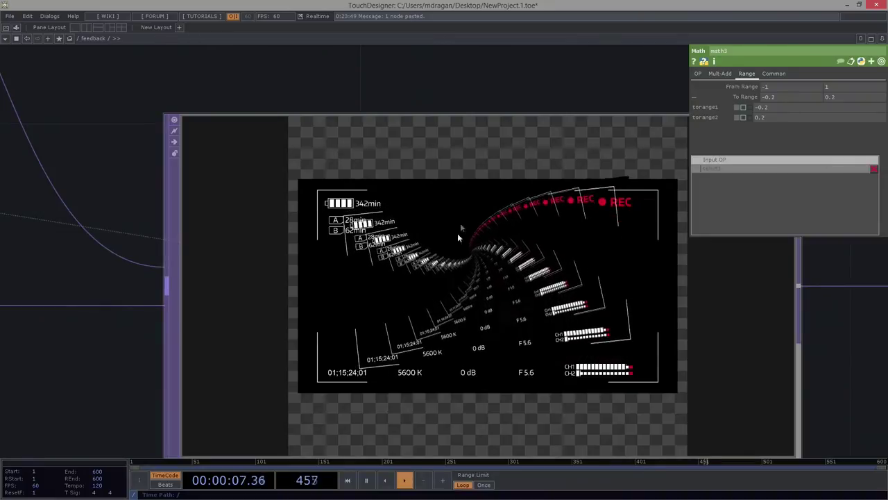
pyautogui.scroll(-5, 457, 233)
# Step: Add a Switch CHOP just before null3, between the merge operators and null3
pyautogui.moveTo(384, 105); pyautogui.dragTo(605, 281)
pyautogui.moveTo(279, 139); pyautogui.dragTo(503, 278)
pyautogui.scroll(-3, 503, 278)
pyautogui.moveTo(367, 254); pyautogui.dragTo(436, 272)
pyautogui.scroll(-2, 436, 272)
pyautogui.moveTo(474, 106); pyautogui.dragTo(523, 217)
pyautogui.moveTo(445, 234); pyautogui.dragTo(462, 232)
pyautogui.moveTo(67, 168); pyautogui.dragTo(141, 229, button='right')
pyautogui.moveTo(452, 400); pyautogui.dragTo(478, 401, button='right')
pyautogui.moveTo(491, 330); pyautogui.dragTo(407, 320)
pyautogui.press('Tab')
pyautogui.write('sw')
pyautogui.press('Return')
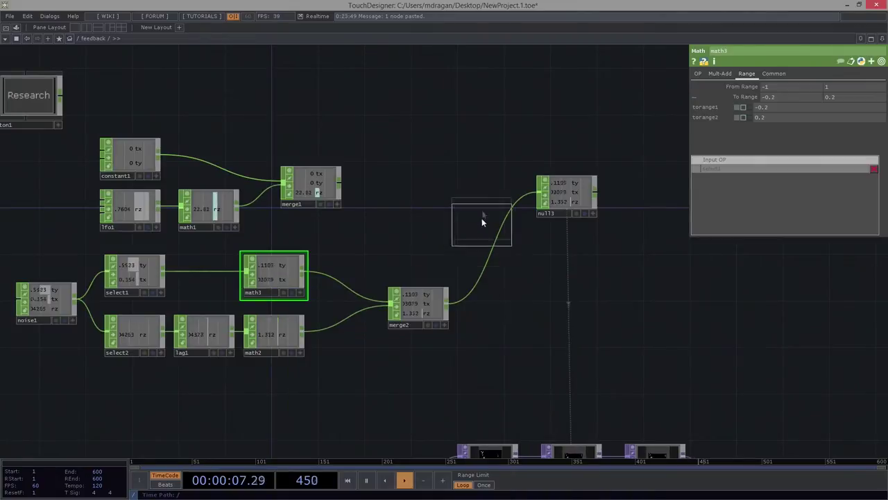
pyautogui.click(499, 201)
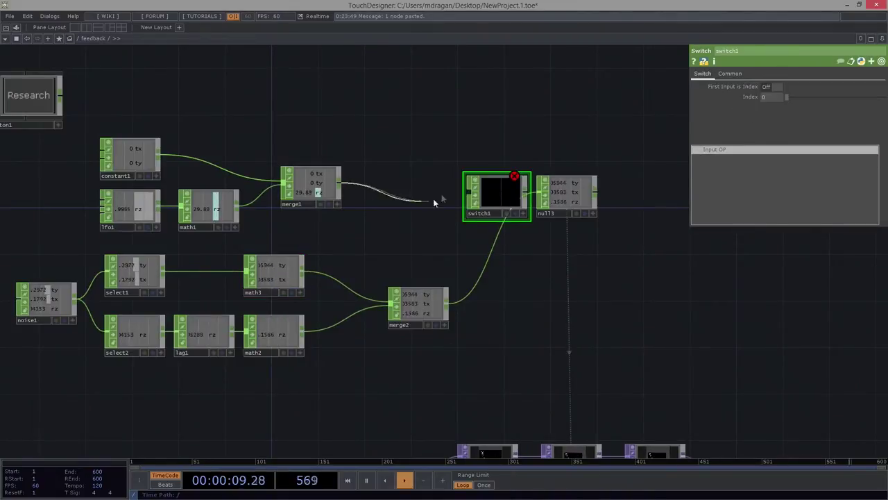
# Step: Wire merge1 and merge2 into switch1, connect switch1 to null3, and space switch1 close to null3
pyautogui.click(449, 195)
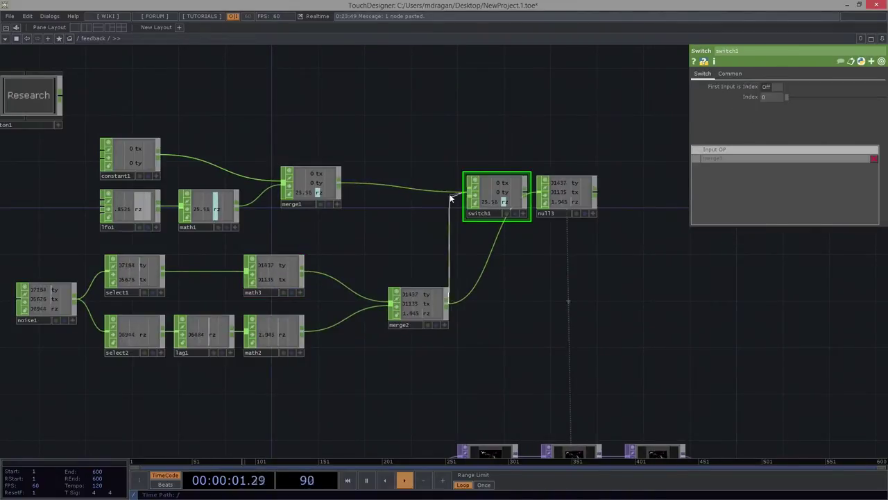
pyautogui.click(450, 200)
pyautogui.moveTo(473, 148); pyautogui.dragTo(479, 158)
pyautogui.moveTo(555, 211); pyautogui.dragTo(615, 210)
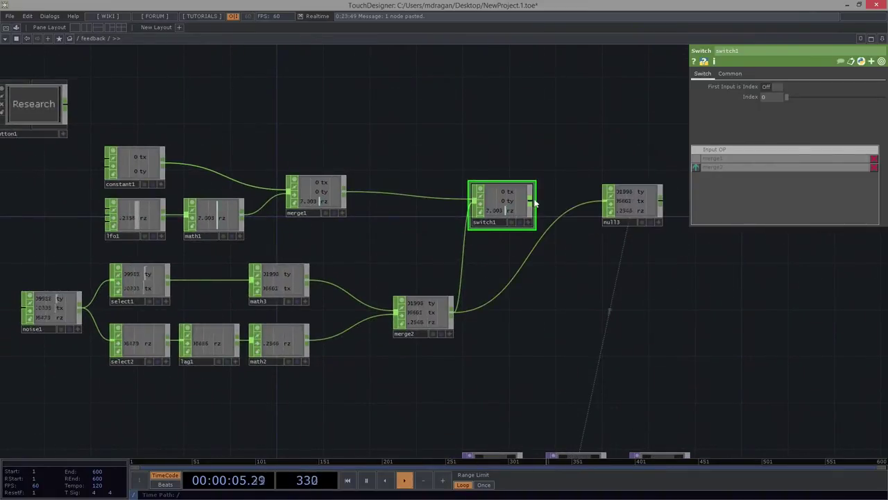
pyautogui.click(605, 207)
pyautogui.moveTo(526, 207); pyautogui.dragTo(567, 206)
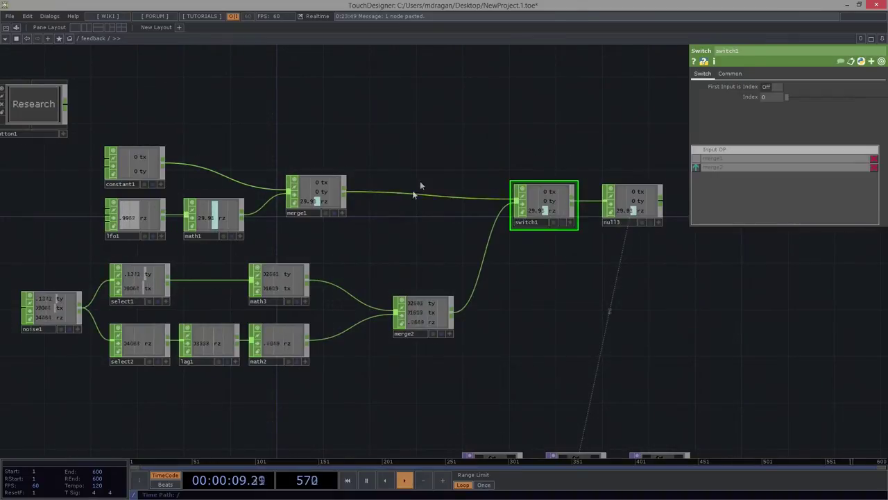
# Step: Move the constant1, lfo1, math1 and merge1 chain upward, away from the noise1 chain
pyautogui.moveTo(467, 149); pyautogui.dragTo(571, 147)
pyautogui.moveTo(225, 117); pyautogui.dragTo(453, 223)
pyautogui.moveTo(413, 186); pyautogui.dragTo(417, 116)
pyautogui.moveTo(115, 252); pyautogui.dragTo(582, 388)
# Step: Set switch1's Index to 1
pyautogui.press('h')
pyautogui.click(559, 220)
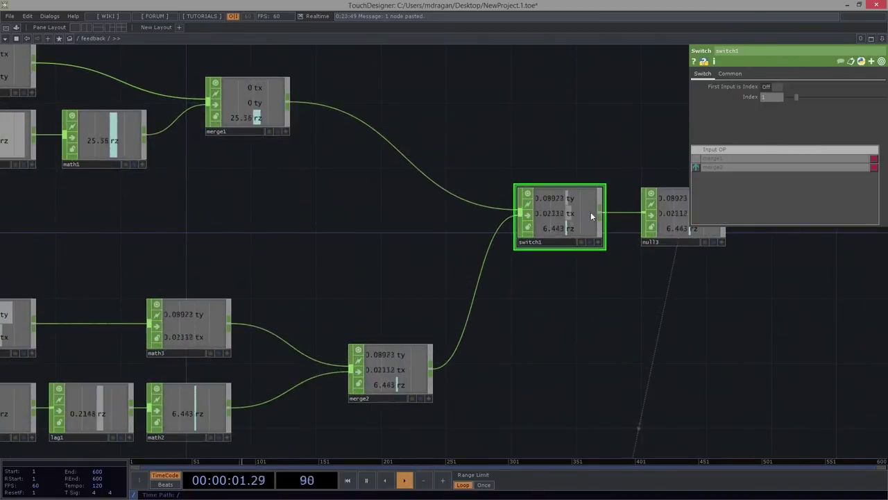
# Step: Examine switch1's output channels and the level1 preview to check the motion from the second switch input
pyautogui.scroll(5, 587, 213)
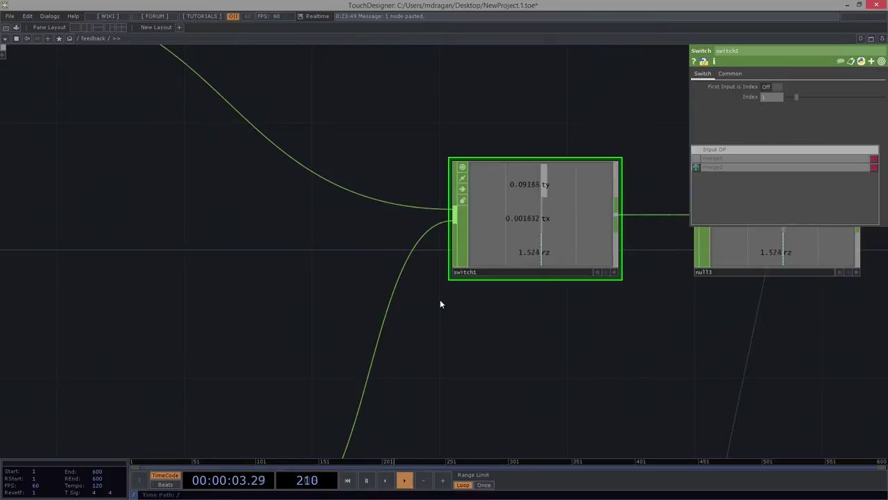
pyautogui.scroll(-5, 314, 276)
pyautogui.moveTo(193, 253); pyautogui.dragTo(404, 253)
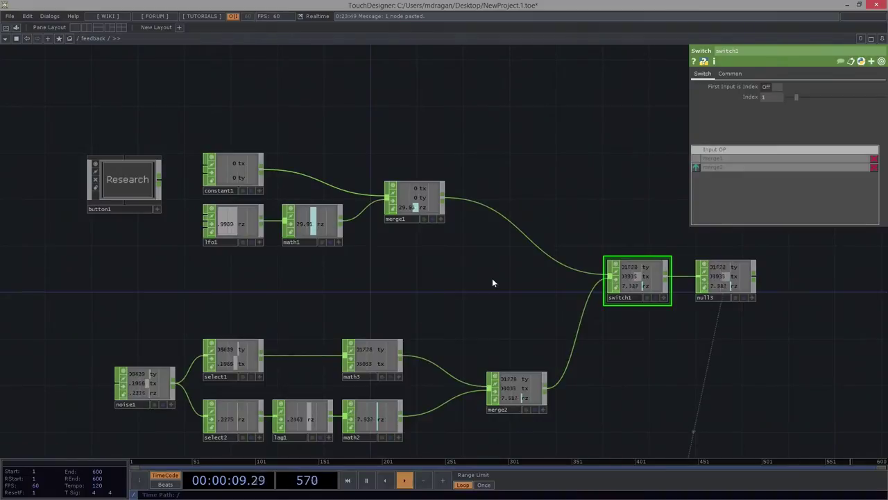
pyautogui.moveTo(317, 393); pyautogui.dragTo(281, 351)
pyautogui.moveTo(333, 192); pyautogui.dragTo(248, 116)
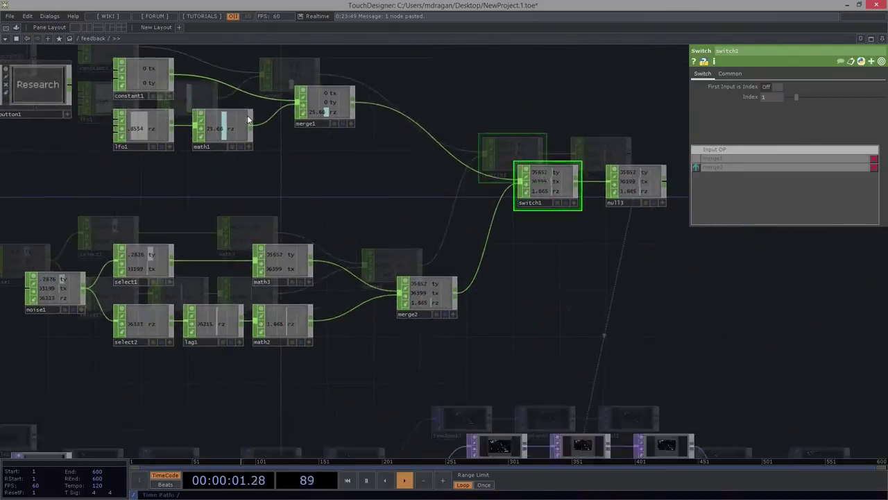
pyautogui.scroll(-5, 372, 212)
pyautogui.scroll(10, 367, 218)
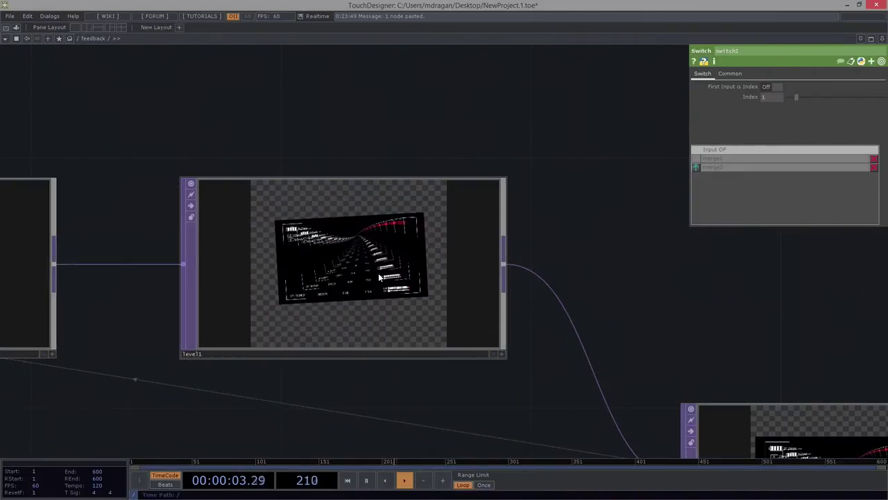
pyautogui.scroll(-8, 396, 118)
# Step: Move button1 up, clear of the constant1 chain
pyautogui.moveTo(621, 300); pyautogui.dragTo(579, 277)
pyautogui.moveTo(268, 264); pyautogui.dragTo(344, 343)
pyautogui.moveTo(302, 238); pyautogui.dragTo(302, 164)
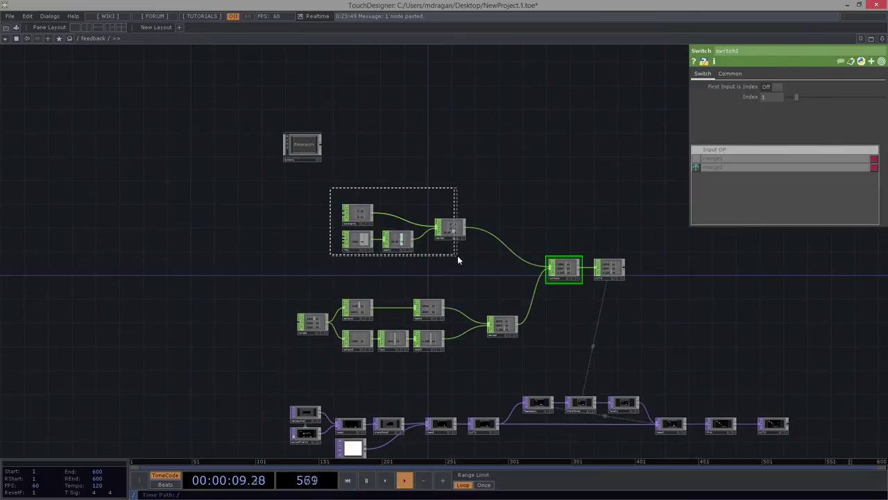
# Step: Shift the constant1, lfo1, math1 and merge1 group sideways so constant1 lines up above noise1
pyautogui.moveTo(457, 260); pyautogui.dragTo(457, 260, button='right')
pyautogui.scroll(3, 457, 262)
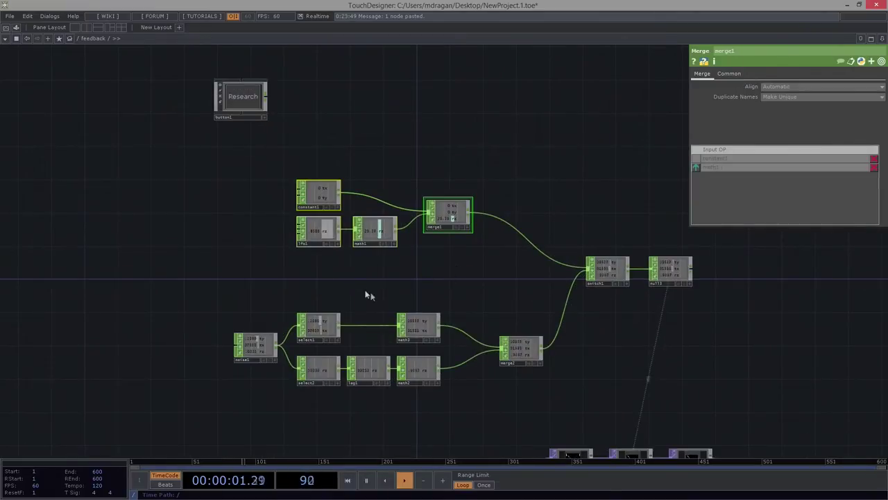
pyautogui.moveTo(351, 271); pyautogui.dragTo(457, 279)
pyautogui.moveTo(425, 237); pyautogui.dragTo(362, 236)
pyautogui.moveTo(356, 282); pyautogui.dragTo(371, 283)
# Step: Examine the network layout, highlighting the merge1 branch and the merge2 branch as two separate groups
pyautogui.scroll(3, 375, 256)
pyautogui.scroll(-5, 397, 254)
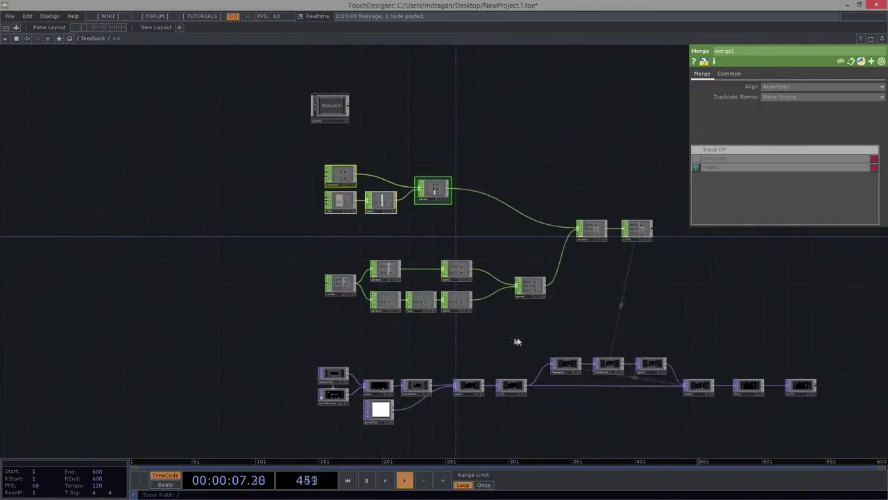
pyautogui.moveTo(514, 336); pyautogui.dragTo(426, 297)
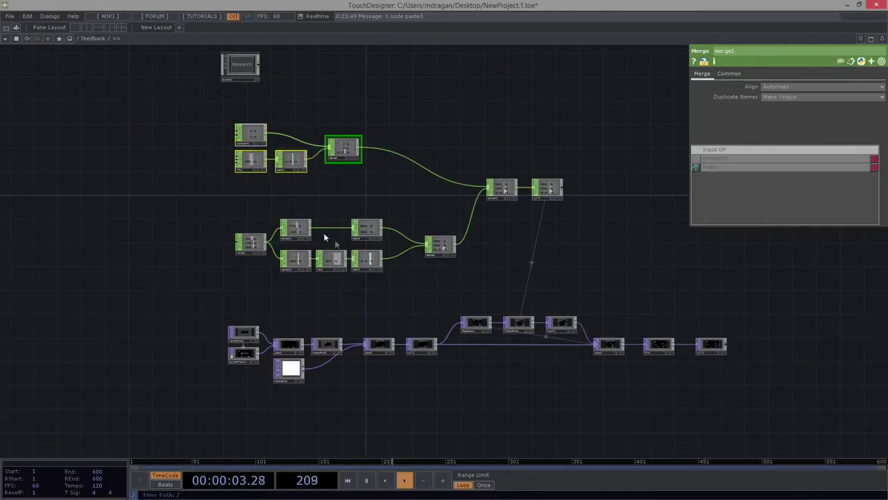
pyautogui.scroll(5, 342, 199)
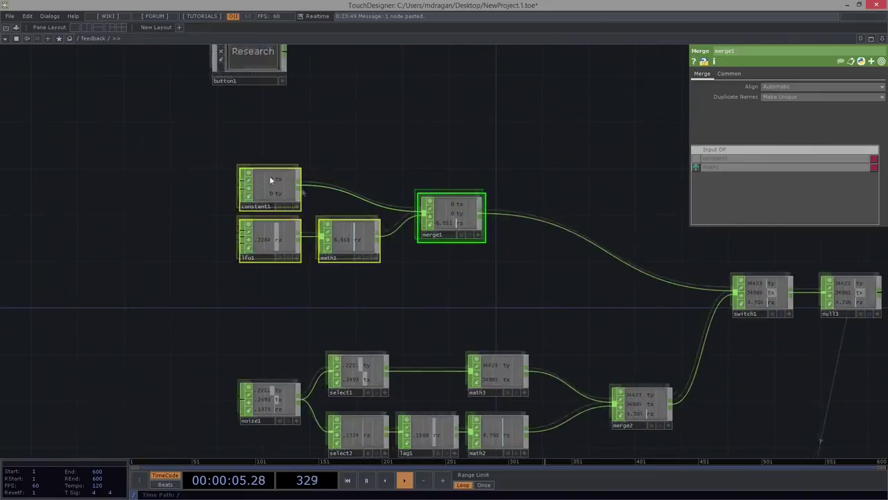
pyautogui.moveTo(220, 141); pyautogui.dragTo(519, 300, button='right')
pyautogui.moveTo(327, 329); pyautogui.dragTo(304, 260)
pyautogui.moveTo(214, 260); pyautogui.dragTo(683, 415, button='right')
pyautogui.moveTo(674, 404); pyautogui.dragTo(517, 420)
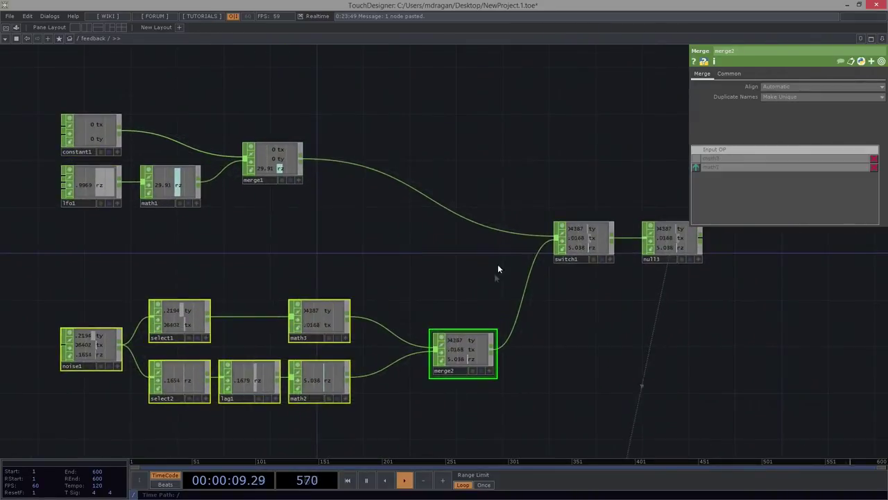
# Step: Collapse constant1, lfo1, math1 and merge1 into a single Base component
pyautogui.moveTo(267, 202); pyautogui.dragTo(385, 230)
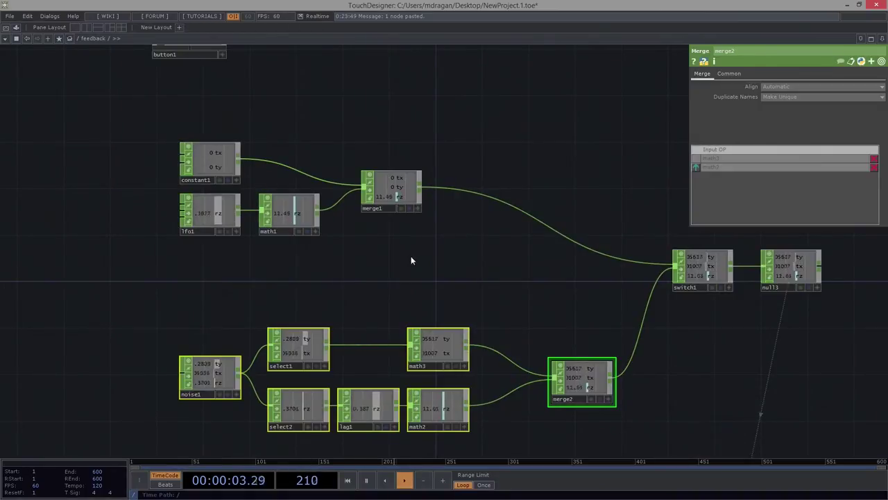
pyautogui.moveTo(411, 260); pyautogui.dragTo(501, 340)
pyautogui.moveTo(199, 149); pyautogui.dragTo(511, 335, button='right')
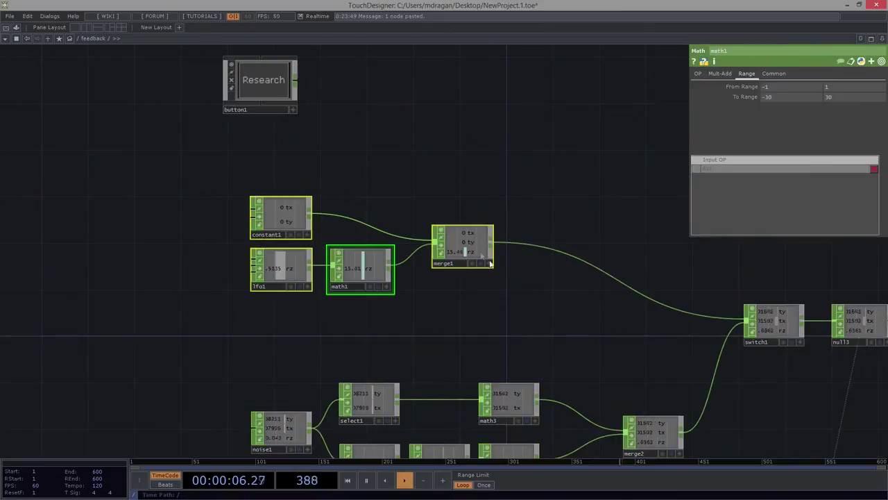
pyautogui.rightClick(449, 202)
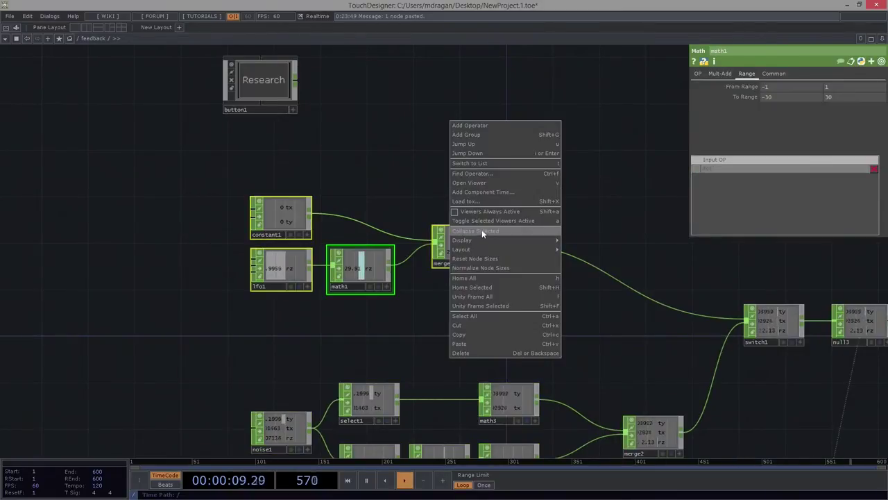
pyautogui.click(481, 231)
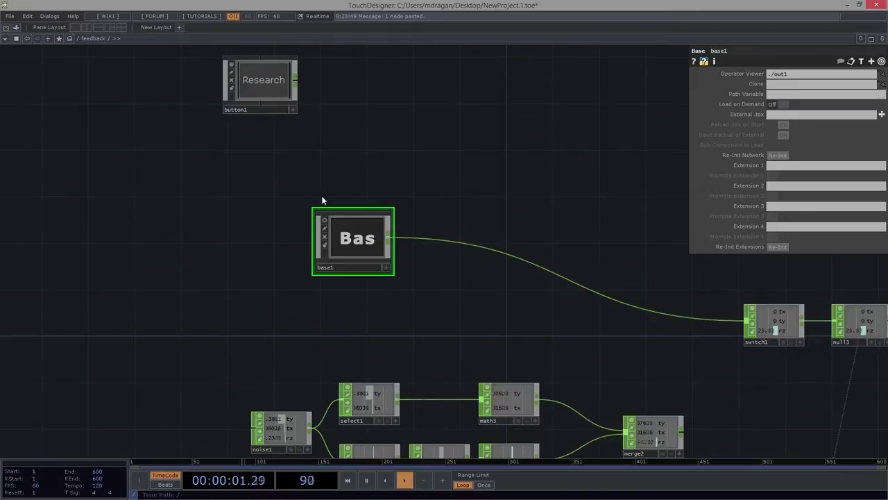
# Step: Inside base1, align out1 beside merge1, move all its operators toward the origin, and return to the feedback network
pyautogui.doubleClick(355, 245)
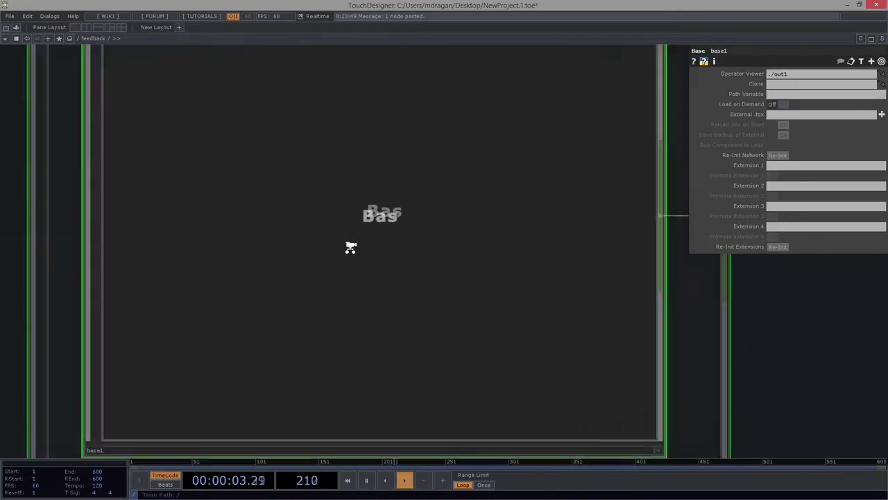
pyautogui.scroll(-3, 351, 250)
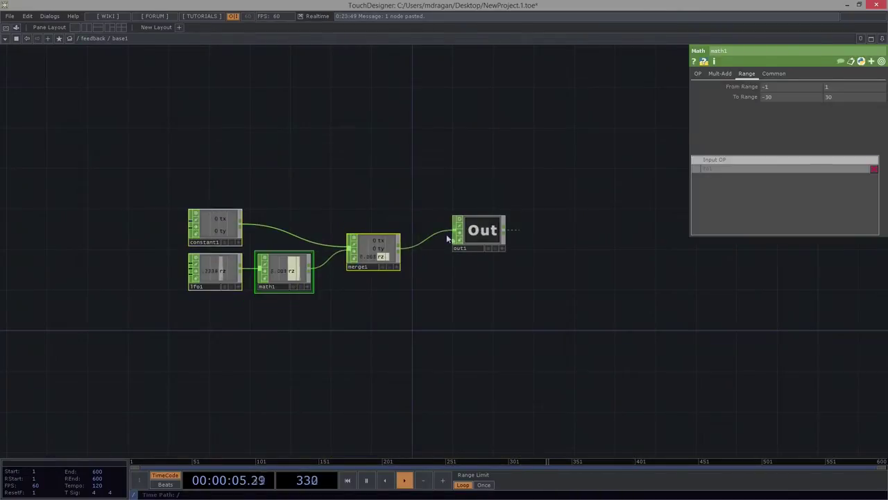
pyautogui.moveTo(479, 233); pyautogui.dragTo(452, 247)
pyautogui.hotkey('ctrl', 'v')
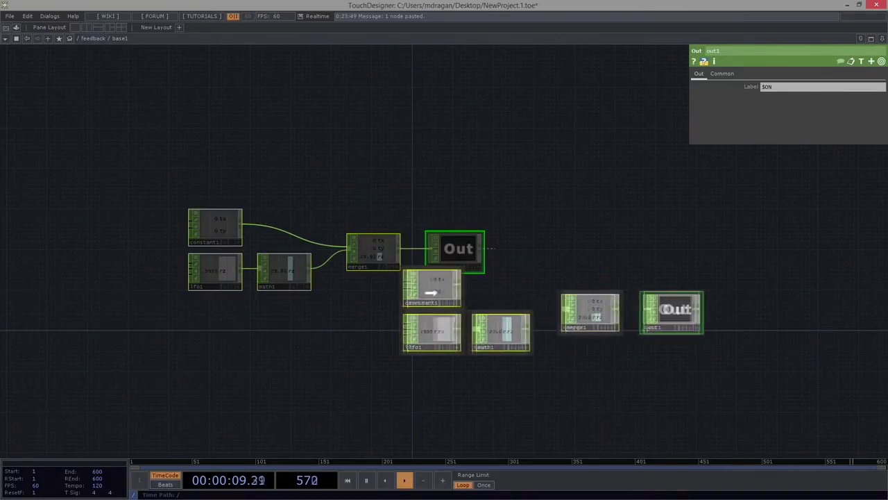
pyautogui.click(438, 267)
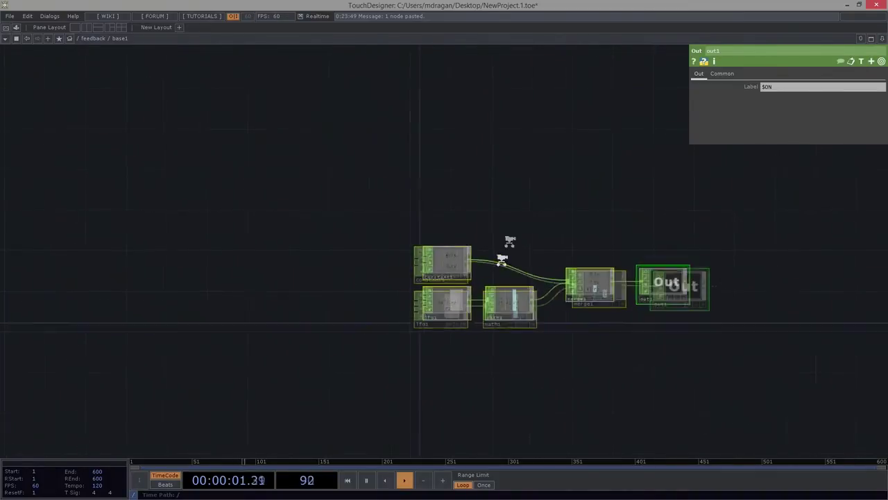
pyautogui.press('u')
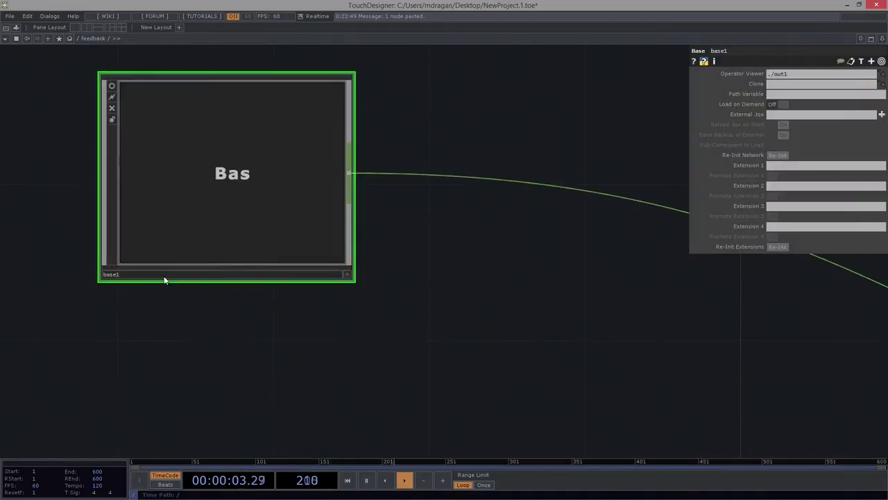
# Step: Rename base1 to swirl and color its node green
pyautogui.press('h')
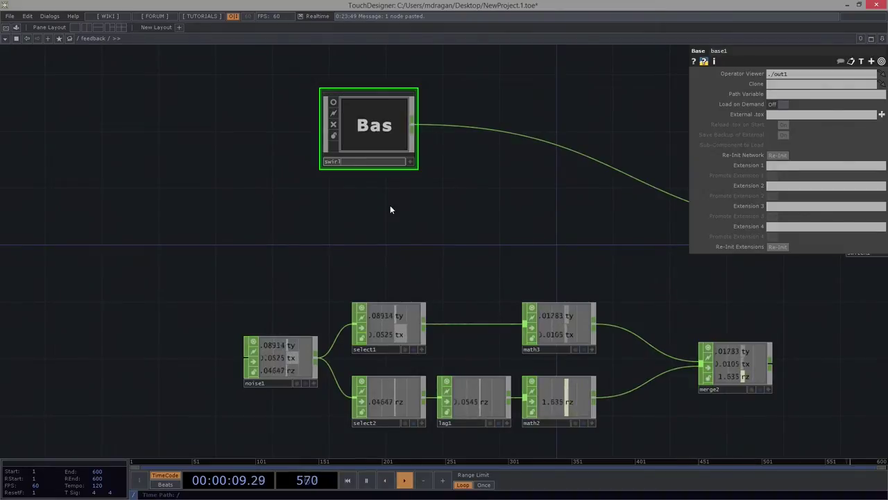
pyautogui.press('Return')
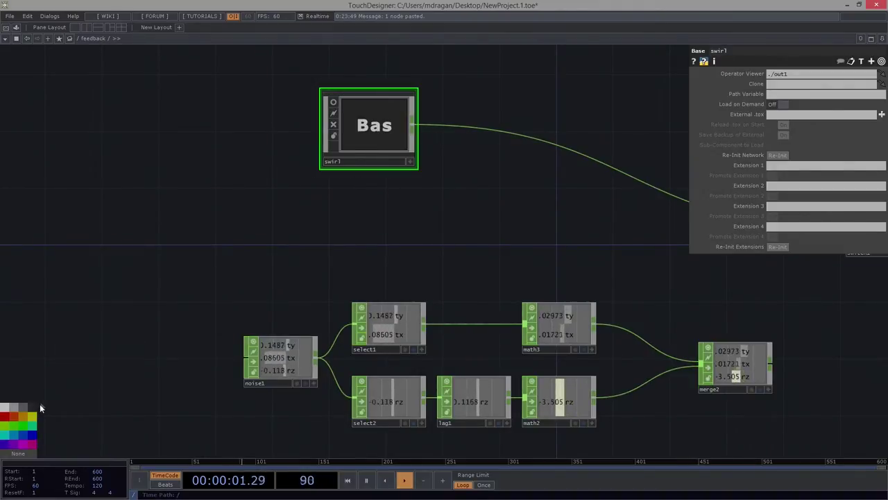
pyautogui.click(13, 431)
pyautogui.moveTo(302, 205); pyautogui.dragTo(302, 195)
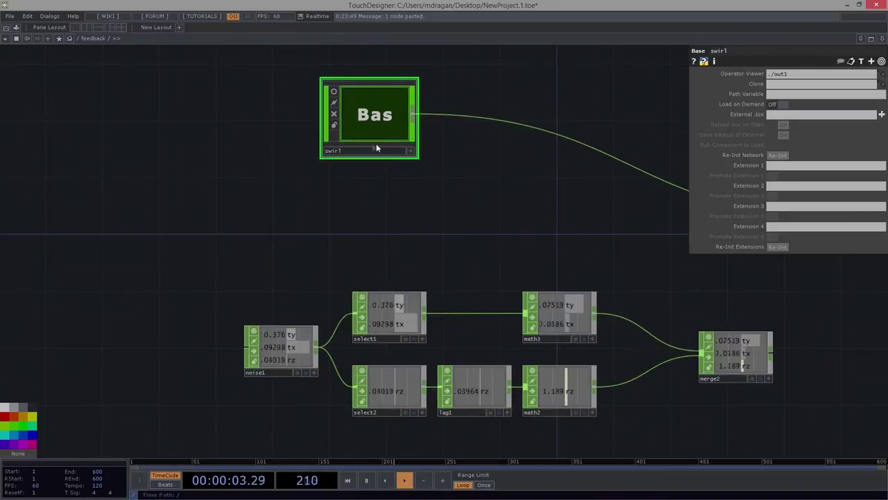
# Step: Collapse noise1, select1, select2, lag1, math2, math3 and merge2 into a single Base component
pyautogui.moveTo(435, 176); pyautogui.dragTo(355, 240)
pyautogui.scroll(-3, 355, 239)
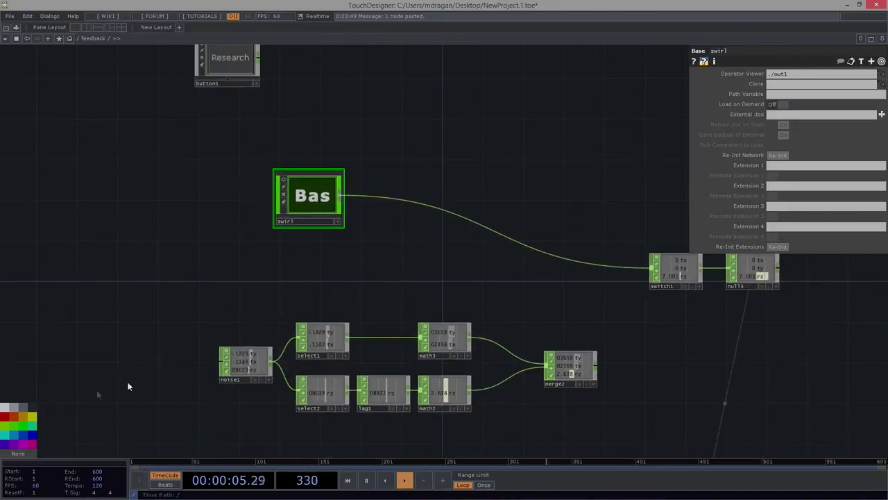
pyautogui.moveTo(392, 276); pyautogui.dragTo(396, 250)
pyautogui.moveTo(160, 265); pyautogui.dragTo(616, 412, button='right')
pyautogui.rightClick(560, 279)
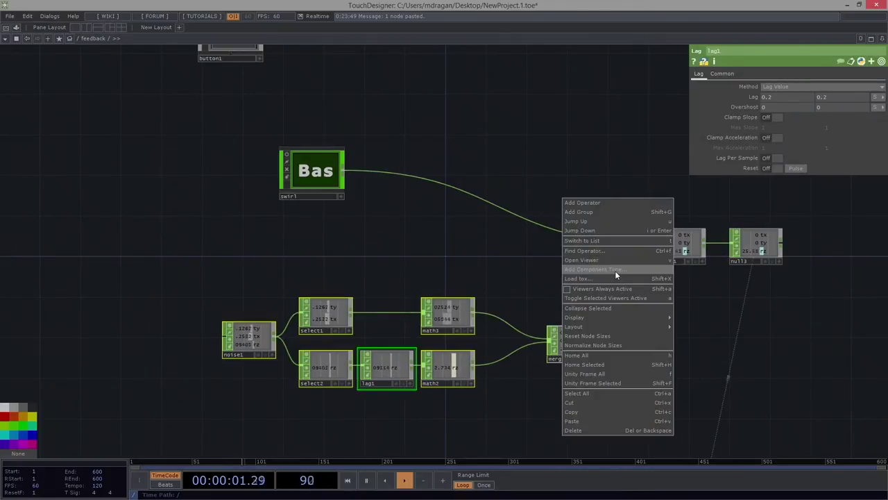
pyautogui.click(606, 308)
# Step: Place the new Base directly beneath swirl and rename it random
pyautogui.moveTo(399, 335); pyautogui.dragTo(311, 238)
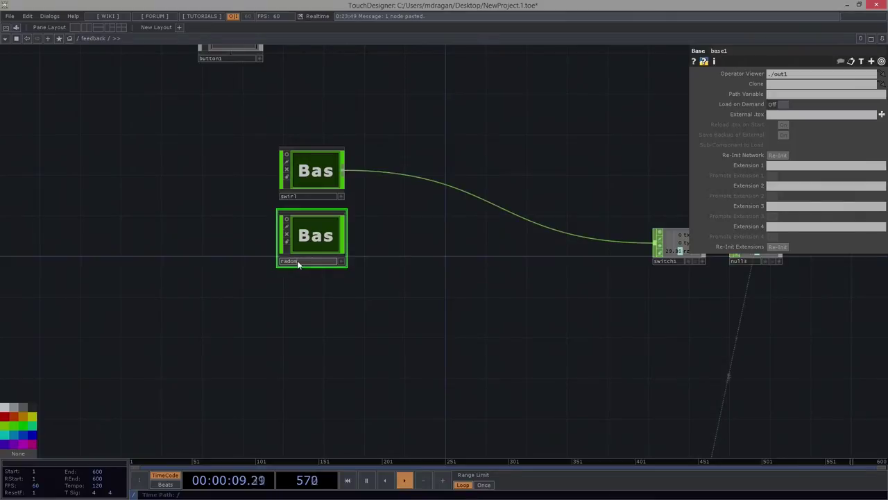
pyautogui.press('Return')
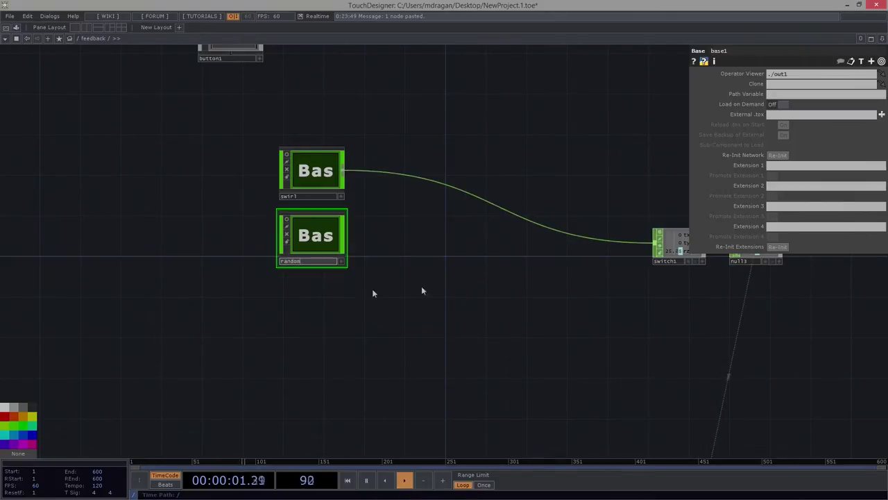
# Step: Inside the random component, add an Out CHOP after merge2 and wire merge2 into it
pyautogui.press('i')
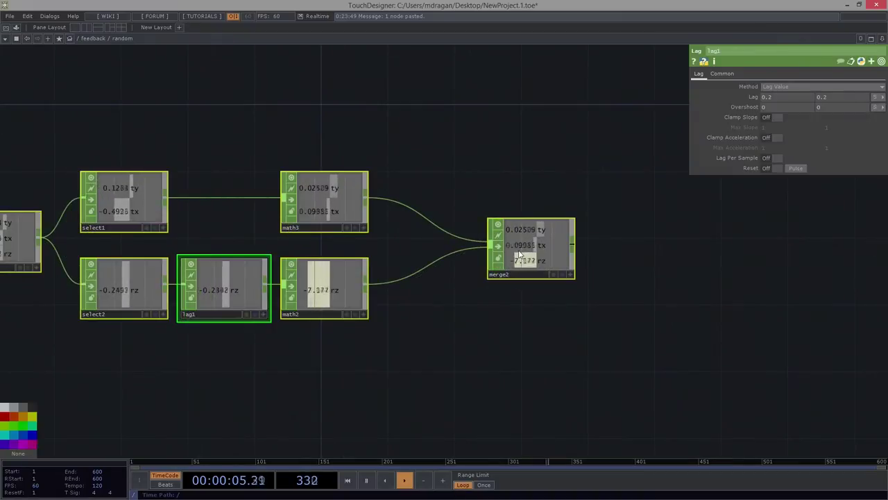
pyautogui.scroll(-8, 510, 293)
pyautogui.moveTo(479, 396); pyautogui.dragTo(152, 392)
pyautogui.moveTo(735, 311); pyautogui.dragTo(535, 268)
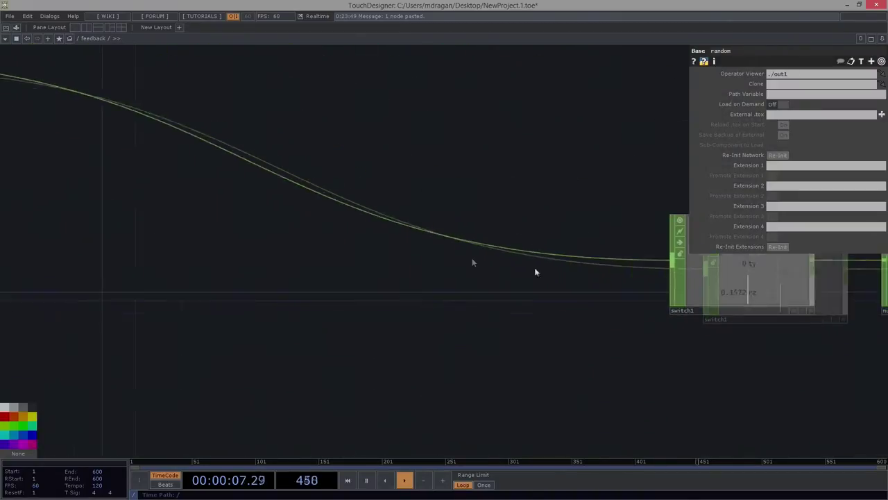
pyautogui.moveTo(233, 281); pyautogui.dragTo(735, 386)
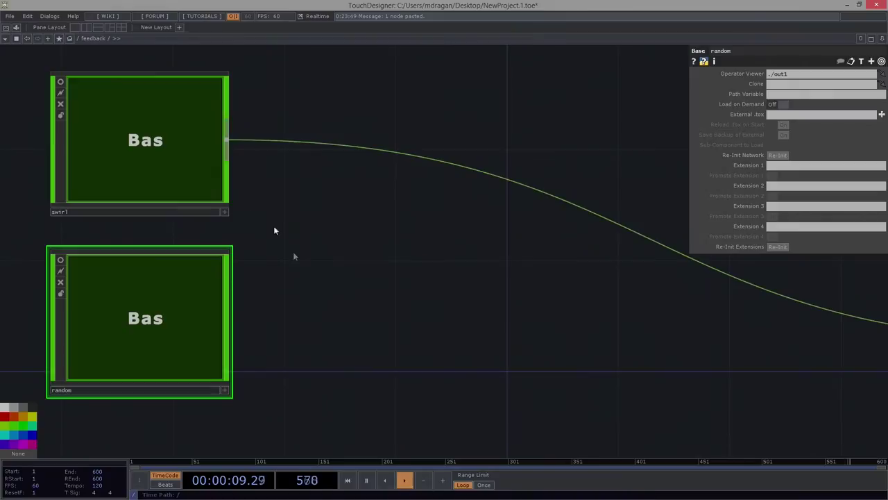
pyautogui.scroll(6, 112, 354)
pyautogui.moveTo(115, 351); pyautogui.dragTo(332, 345)
pyautogui.moveTo(332, 344); pyautogui.dragTo(608, 363, button='middle')
pyautogui.moveTo(658, 286); pyautogui.dragTo(324, 323)
pyautogui.doubleClick(383, 294)
pyautogui.write('ou')
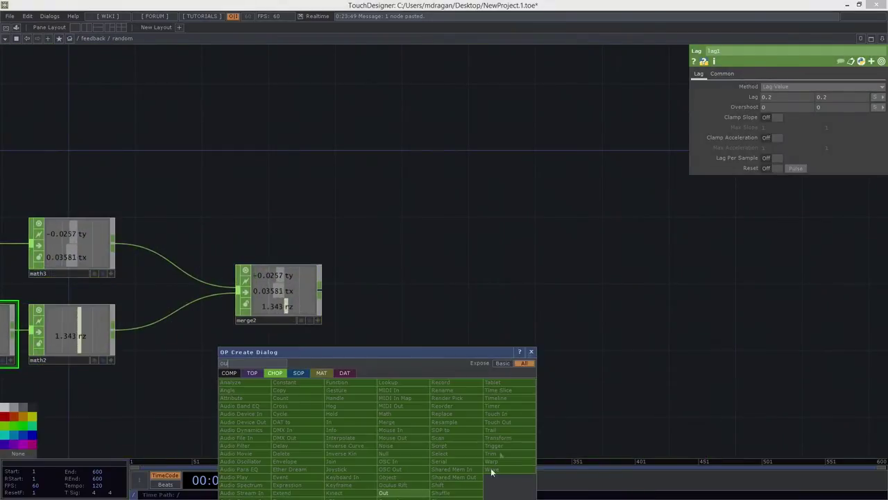
pyautogui.click(401, 495)
pyautogui.click(414, 299)
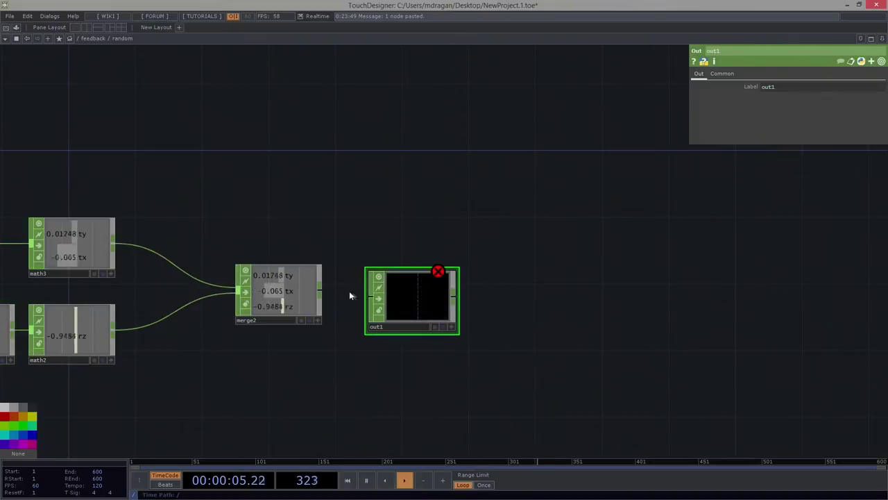
pyautogui.moveTo(320, 293); pyautogui.dragTo(374, 295)
# Step: Move random's whole operator chain so it starts at the network origin, and return to the feedback network
pyautogui.scroll(-3, 396, 294)
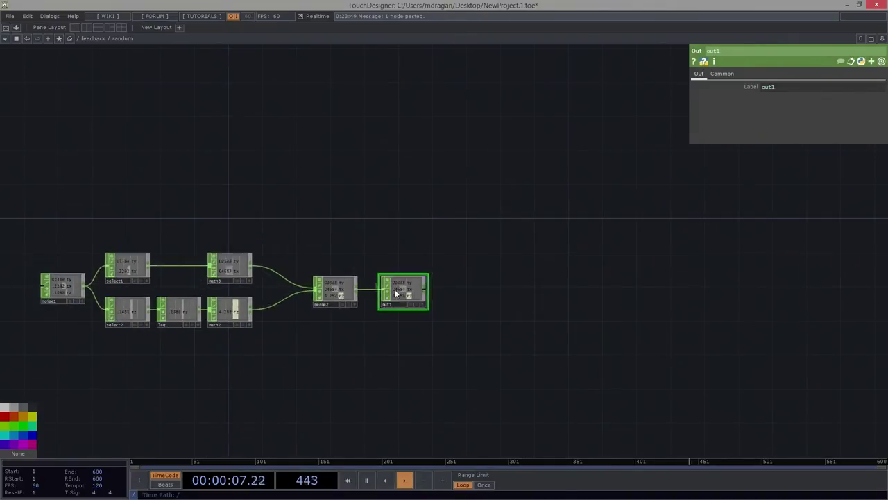
pyautogui.moveTo(271, 324); pyautogui.dragTo(271, 323)
pyautogui.moveTo(115, 277); pyautogui.dragTo(303, 192)
pyautogui.scroll(-4, 243, 219)
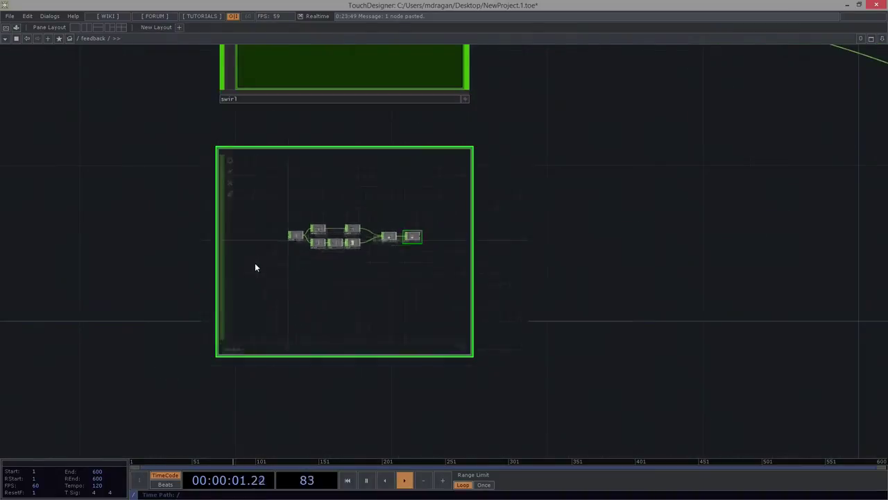
# Step: Wire the output of random into switch1 as its second input
pyautogui.moveTo(524, 355); pyautogui.dragTo(137, 388)
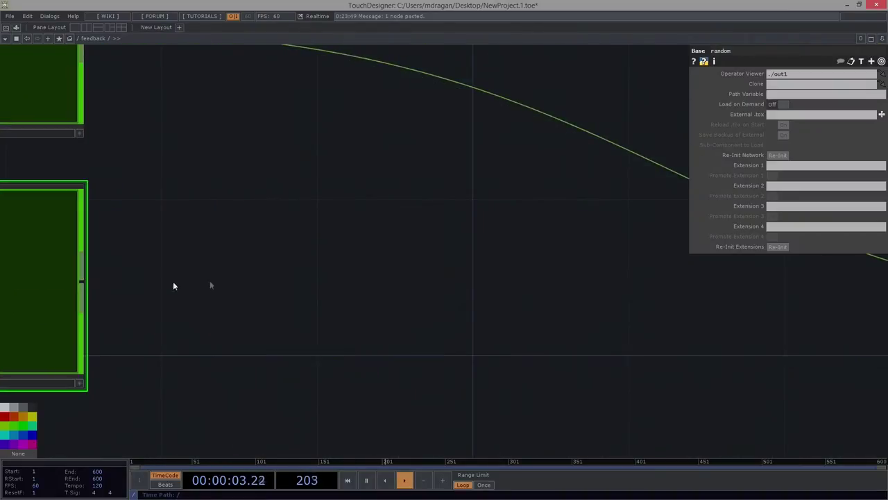
pyautogui.scroll(-4, 120, 282)
pyautogui.moveTo(172, 281); pyautogui.dragTo(605, 298)
pyautogui.scroll(-4, 390, 224)
# Step: Move swirl and random down toward the TOP chain and place switch1 and null3 close beside them
pyautogui.moveTo(212, 161); pyautogui.dragTo(246, 329)
pyautogui.scroll(4, 251, 323)
pyautogui.moveTo(558, 268); pyautogui.dragTo(339, 245)
pyautogui.scroll(-4, 339, 246)
pyautogui.click(456, 205)
pyautogui.moveTo(457, 204); pyautogui.dragTo(217, 259)
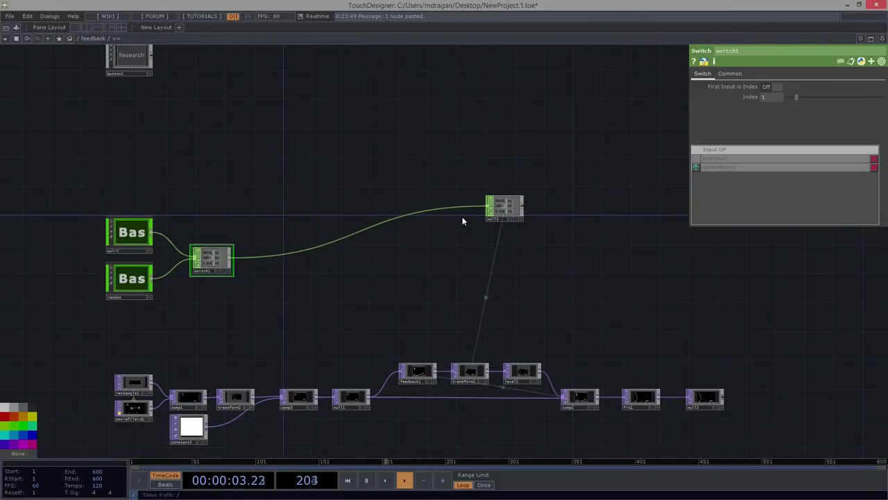
pyautogui.moveTo(498, 211); pyautogui.dragTo(261, 265)
pyautogui.scroll(5, 344, 295)
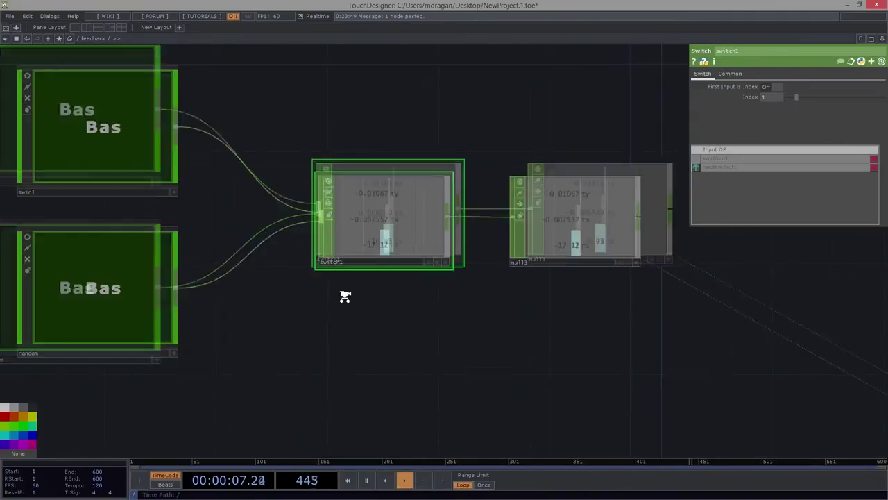
pyautogui.scroll(-5, 367, 257)
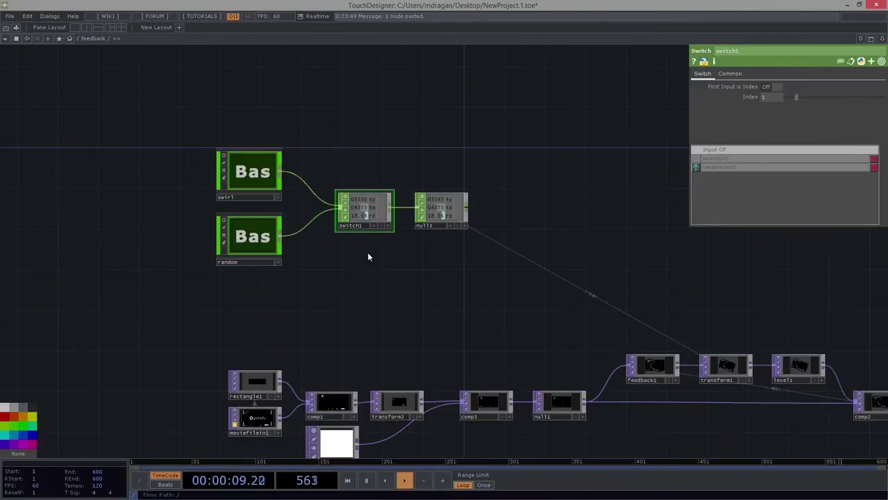
# Step: Rename the Null TOP after fit1, null2, as bg
pyautogui.moveTo(398, 257); pyautogui.dragTo(386, 214)
pyautogui.moveTo(450, 234); pyautogui.dragTo(114, 228)
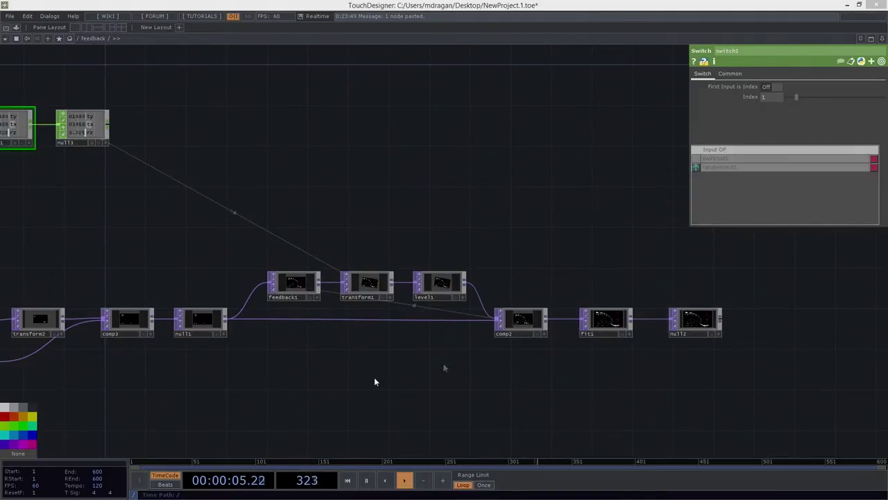
pyautogui.moveTo(375, 382); pyautogui.dragTo(619, 344)
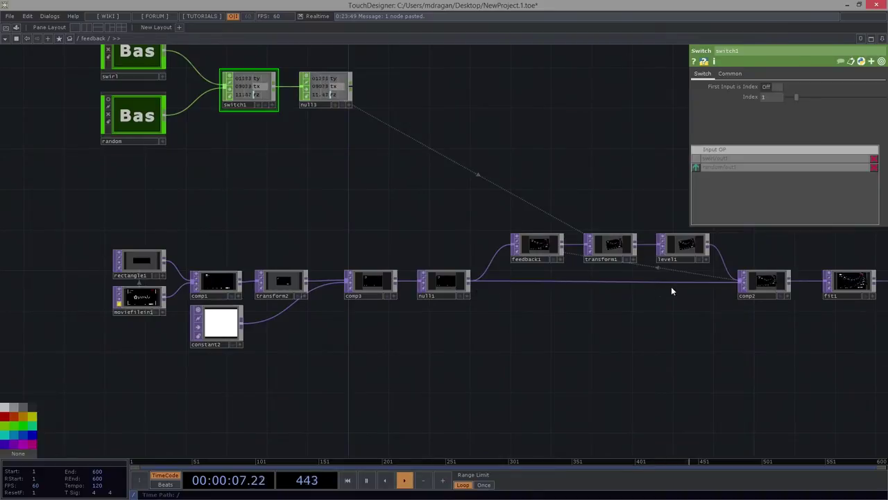
pyautogui.moveTo(671, 356); pyautogui.dragTo(412, 354)
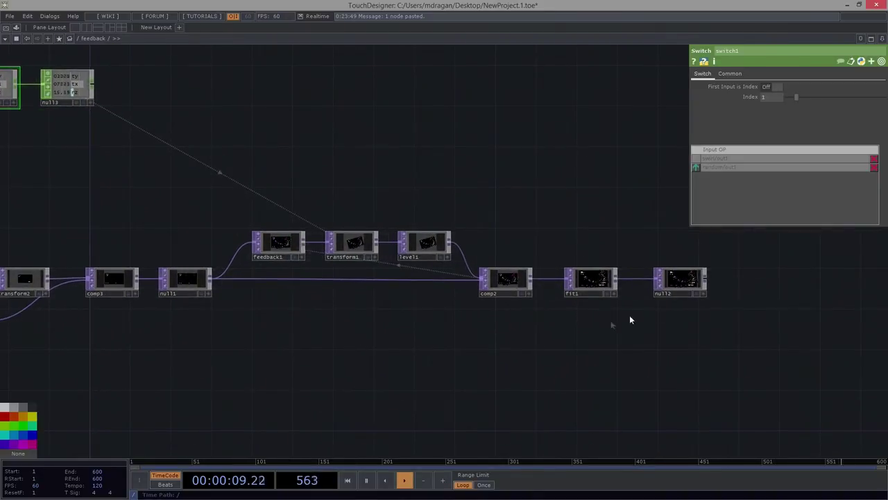
pyautogui.moveTo(660, 298); pyautogui.dragTo(551, 281)
pyautogui.scroll(5, 573, 273)
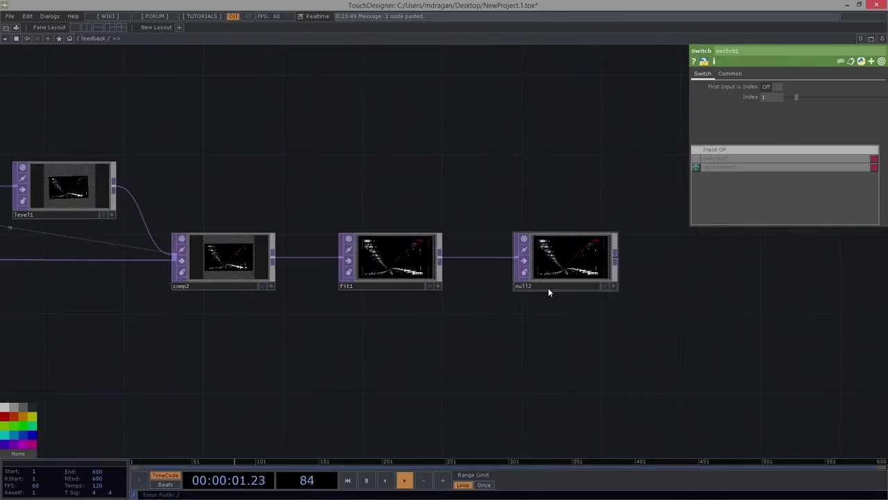
pyautogui.click(548, 288)
pyautogui.write('bg')
pyautogui.press('Return')
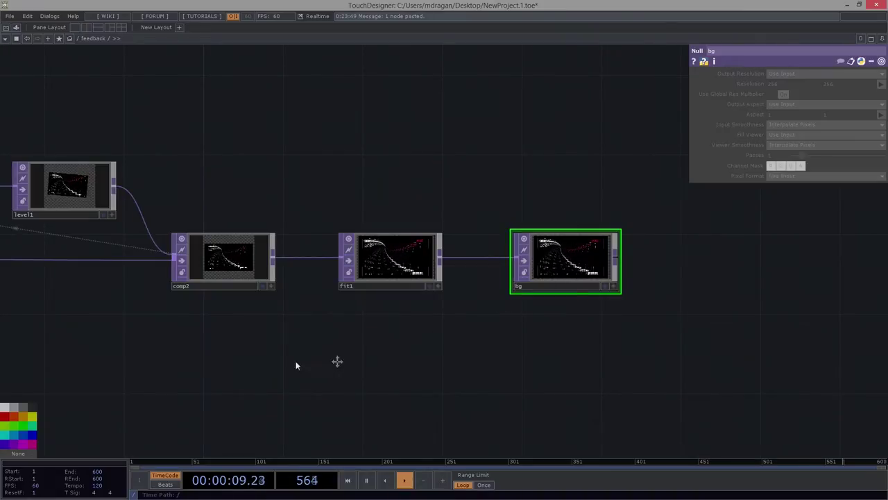
# Step: Examine the start of the TOP chain, from rectangle1 and moviefilein1 through comp1 and transform2 to comp3
pyautogui.moveTo(279, 340); pyautogui.dragTo(584, 318)
pyautogui.moveTo(584, 316); pyautogui.dragTo(584, 333, button='middle')
pyautogui.moveTo(159, 218); pyautogui.dragTo(430, 276)
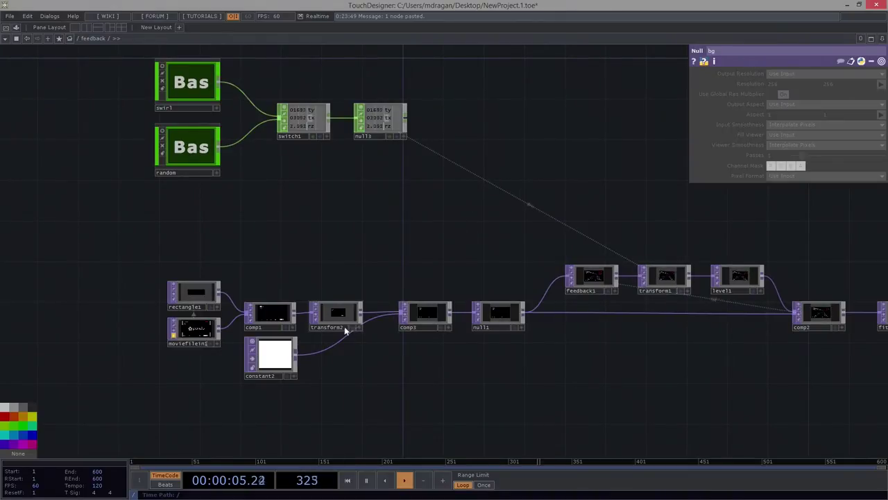
pyautogui.scroll(3, 154, 300)
pyautogui.moveTo(303, 254); pyautogui.dragTo(337, 228)
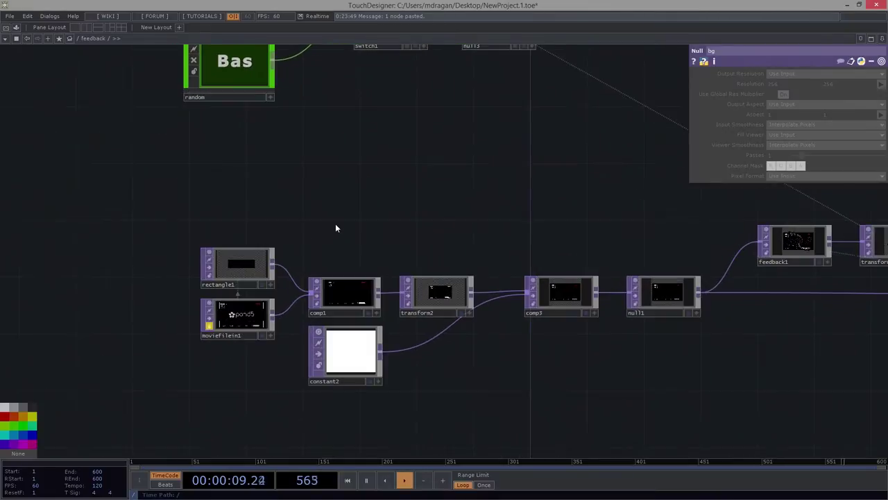
pyautogui.moveTo(198, 236); pyautogui.dragTo(297, 287)
pyautogui.moveTo(277, 215); pyautogui.dragTo(0, 239)
pyautogui.scroll(3, 532, 276)
pyautogui.scroll(-3, 531, 276)
pyautogui.moveTo(332, 385); pyautogui.dragTo(641, 318)
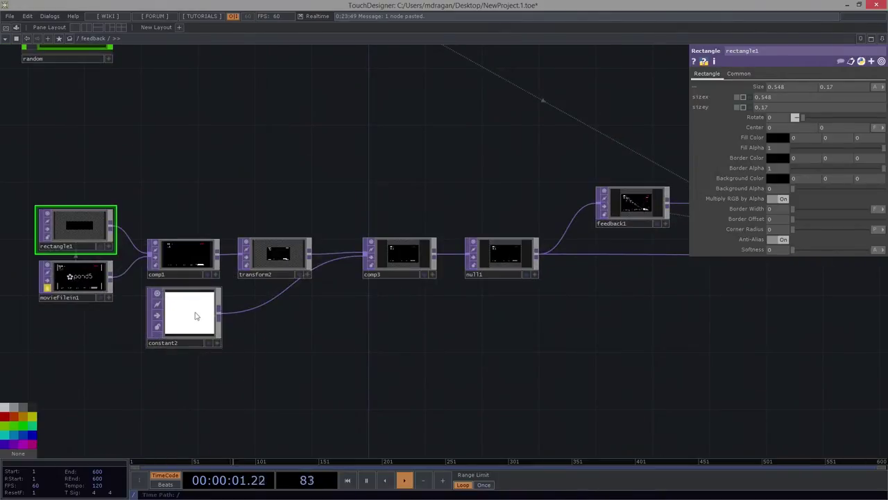
# Step: Move constant2 directly beneath transform2
pyautogui.moveTo(184, 313); pyautogui.dragTo(274, 312)
pyautogui.moveTo(533, 358); pyautogui.dragTo(731, 369)
pyautogui.press('h')
pyautogui.moveTo(350, 238); pyautogui.dragTo(744, 315)
pyautogui.moveTo(205, 269); pyautogui.dragTo(295, 273)
# Step: Move rectangle1, moviefilein1 and comp1 left as a group, well apart from transform2
pyautogui.moveTo(296, 273); pyautogui.dragTo(419, 361, button='right')
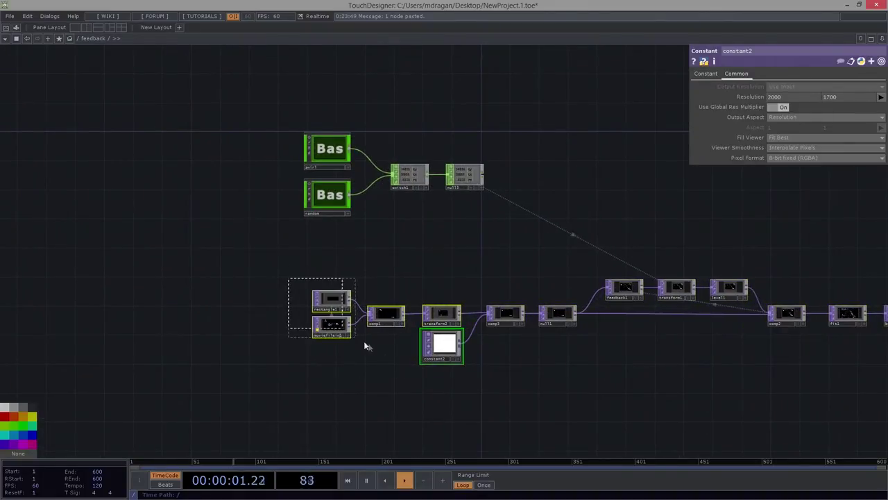
pyautogui.moveTo(343, 329); pyautogui.dragTo(389, 331, button='right')
pyautogui.moveTo(380, 318); pyautogui.dragTo(97, 310)
# Step: Examine the feedback section from transform2 and constant2 to fit1, including comp3's transform settings
pyautogui.scroll(3, 349, 333)
pyautogui.moveTo(268, 258); pyautogui.dragTo(535, 237)
pyautogui.scroll(3, 298, 294)
pyautogui.moveTo(392, 290); pyautogui.dragTo(318, 295)
pyautogui.moveTo(504, 353); pyautogui.dragTo(3, 340)
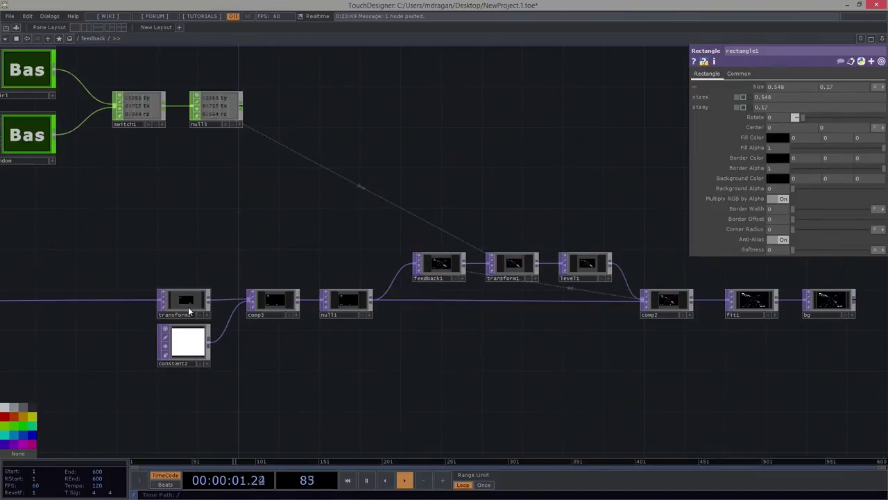
pyautogui.moveTo(143, 202); pyautogui.dragTo(792, 394)
pyautogui.scroll(4, 173, 287)
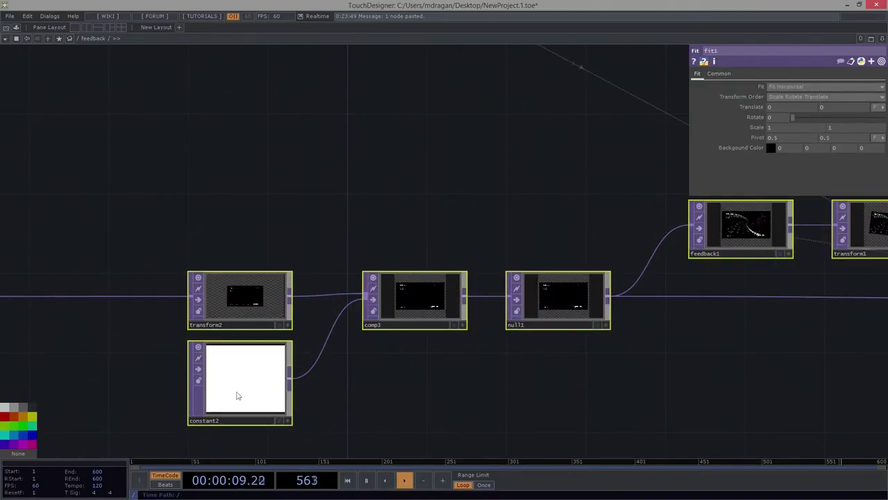
pyautogui.scroll(4, 388, 375)
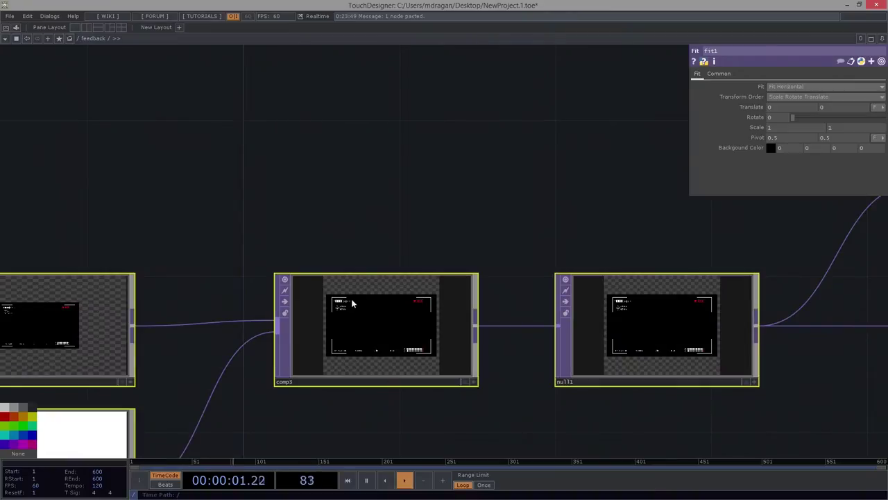
pyautogui.click(330, 291)
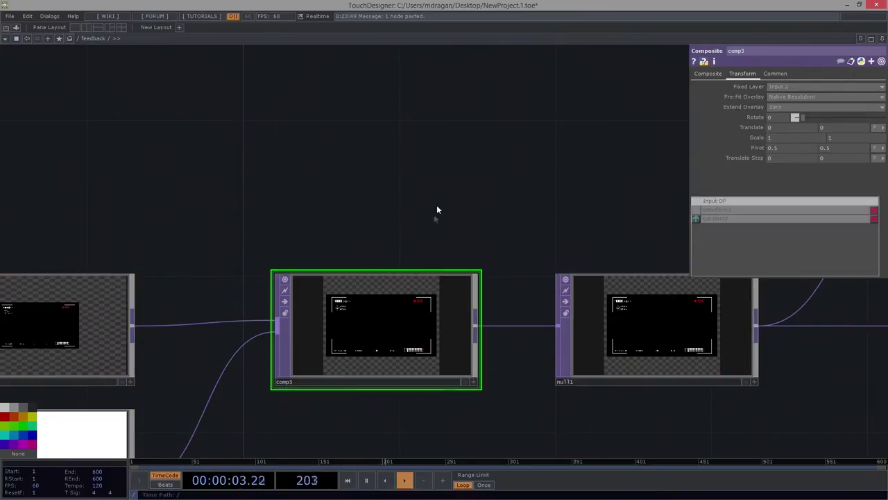
# Step: Delete null1 between comp3 and feedback1, and move transform2, constant2 and comp3 closer to feedback1
pyautogui.moveTo(436, 205); pyautogui.dragTo(322, 162)
pyautogui.moveTo(533, 167); pyautogui.dragTo(196, 199)
pyautogui.scroll(-3, 196, 203)
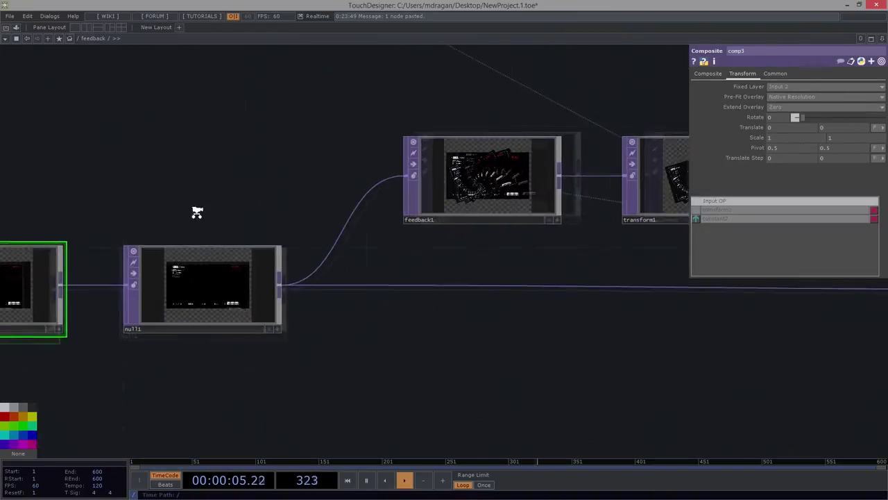
pyautogui.scroll(-3, 233, 240)
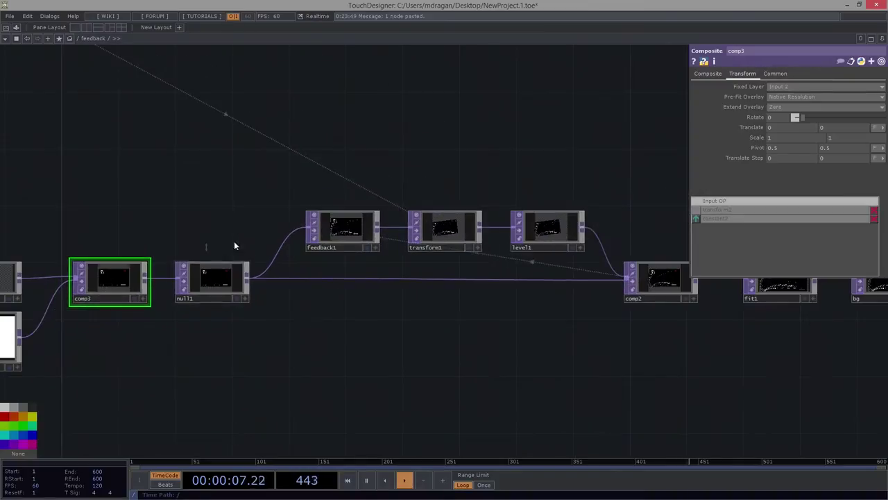
pyautogui.moveTo(202, 248); pyautogui.dragTo(250, 381)
pyautogui.press('Delete')
pyautogui.moveTo(237, 288); pyautogui.dragTo(300, 290)
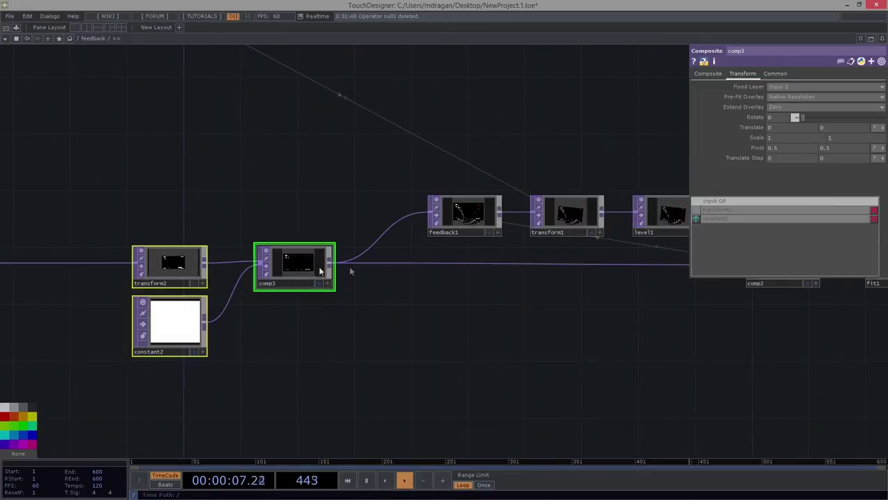
# Step: Move the bg operator farther right, leaving a wide gap after fit1
pyautogui.moveTo(359, 329); pyautogui.dragTo(238, 318)
pyautogui.moveTo(337, 246); pyautogui.dragTo(233, 294)
pyautogui.scroll(3, 204, 275)
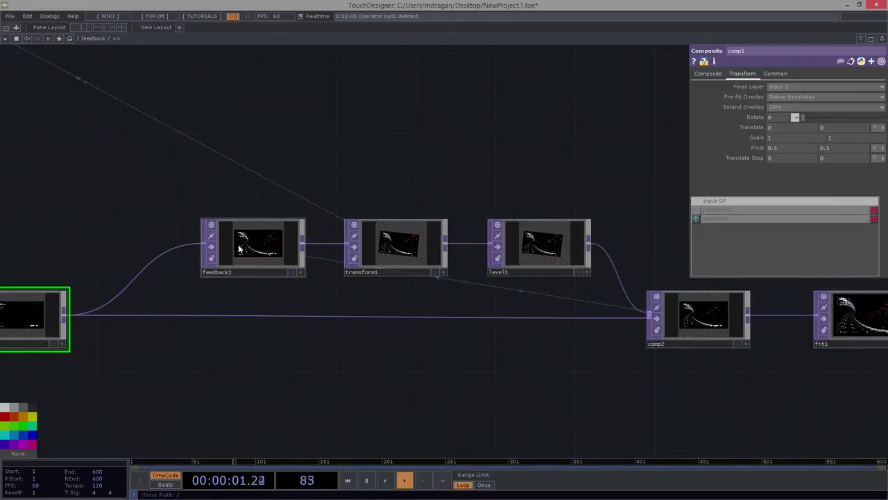
pyautogui.hscroll(5, 693, 393)
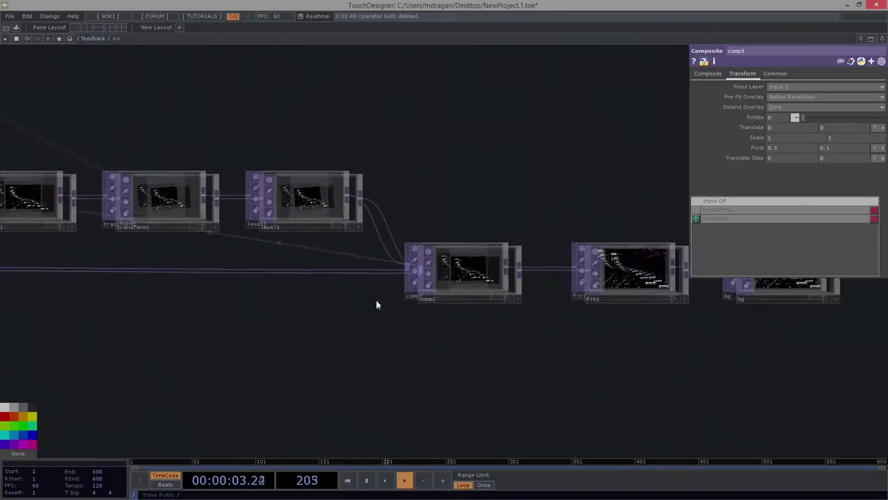
pyautogui.scroll(-3, 376, 305)
pyautogui.moveTo(557, 293); pyautogui.dragTo(687, 293)
pyautogui.moveTo(390, 331); pyautogui.dragTo(486, 322)
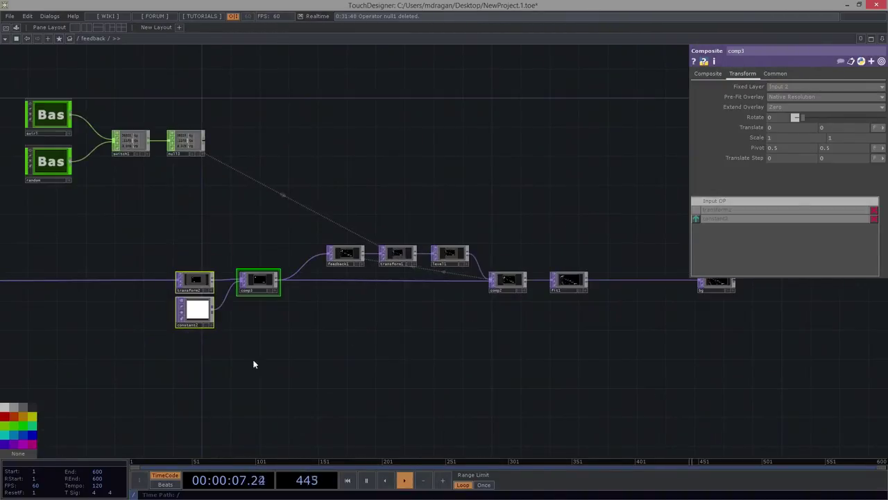
pyautogui.moveTo(253, 363); pyautogui.dragTo(428, 362)
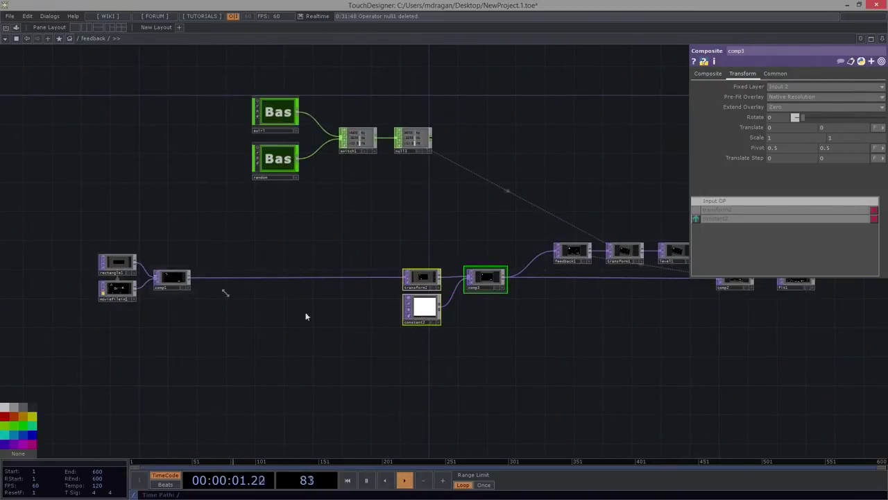
# Step: Collapse rectangle1, moviefilein1 and comp1 into one Base component, colour it purple and name it source
pyautogui.moveTo(512, 302); pyautogui.dragTo(307, 360)
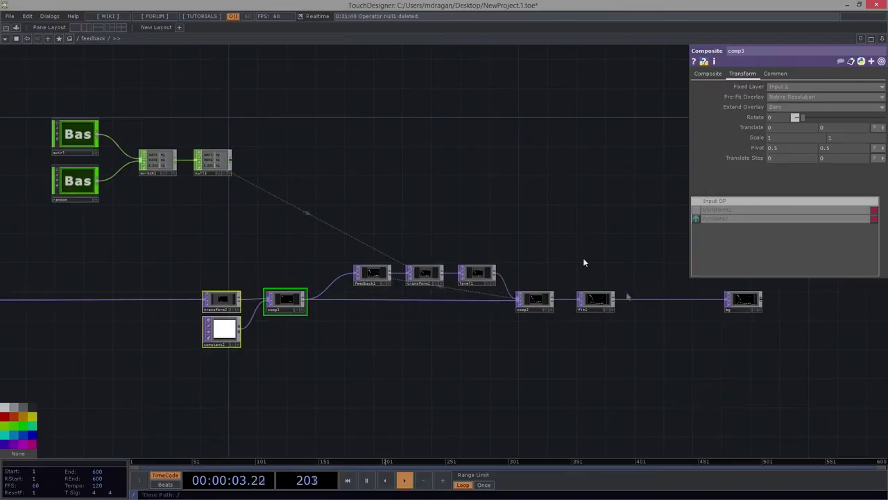
pyautogui.moveTo(742, 359); pyautogui.dragTo(664, 350)
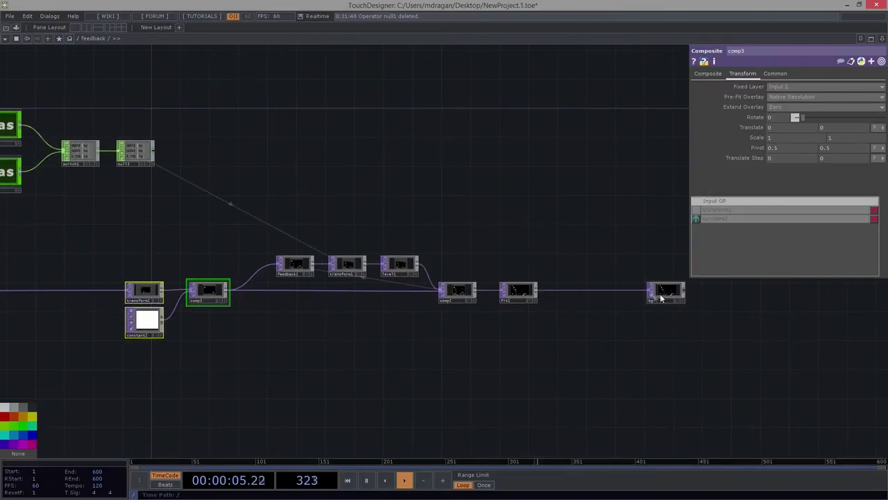
pyautogui.moveTo(288, 389); pyautogui.dragTo(447, 331)
pyautogui.moveTo(243, 384); pyautogui.dragTo(430, 409)
pyautogui.moveTo(113, 195); pyautogui.dragTo(332, 366, button='right')
pyautogui.moveTo(351, 396); pyautogui.dragTo(444, 436)
pyautogui.scroll(3, 264, 260)
pyautogui.moveTo(303, 248); pyautogui.dragTo(285, 143)
pyautogui.moveTo(137, 146); pyautogui.dragTo(478, 357, button='right')
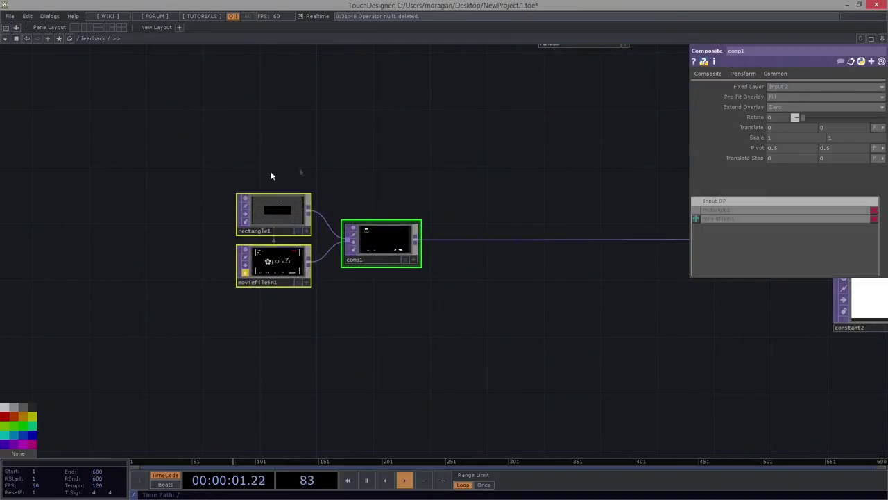
pyautogui.moveTo(267, 194); pyautogui.dragTo(465, 351)
pyautogui.hotkey('ctrl', 'z')
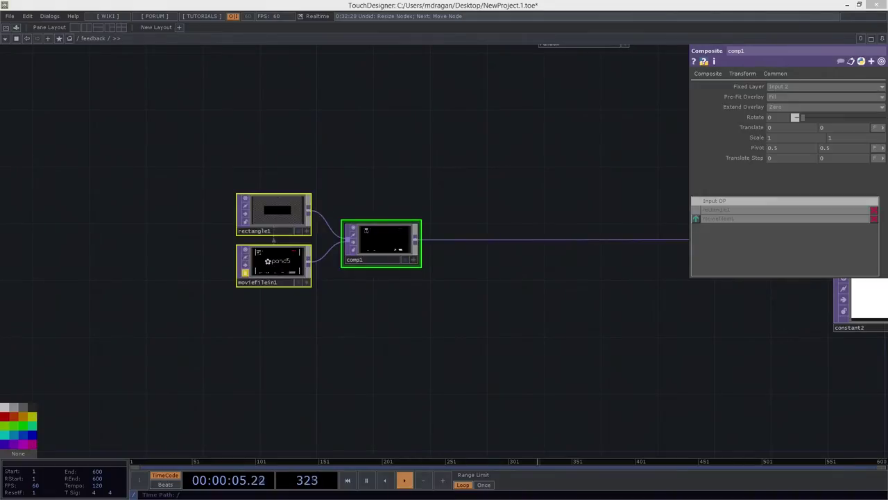
pyautogui.moveTo(589, 315); pyautogui.dragTo(587, 313)
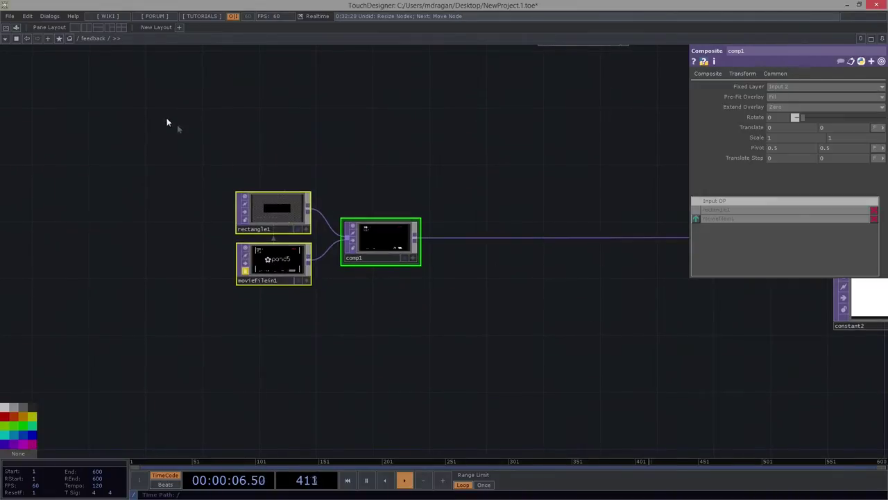
pyautogui.rightClick(380, 168)
pyautogui.click(423, 189)
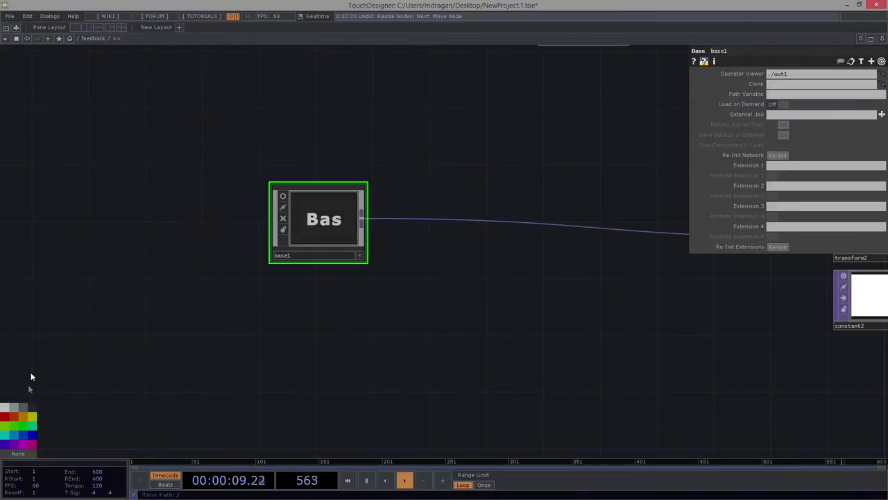
pyautogui.click(26, 447)
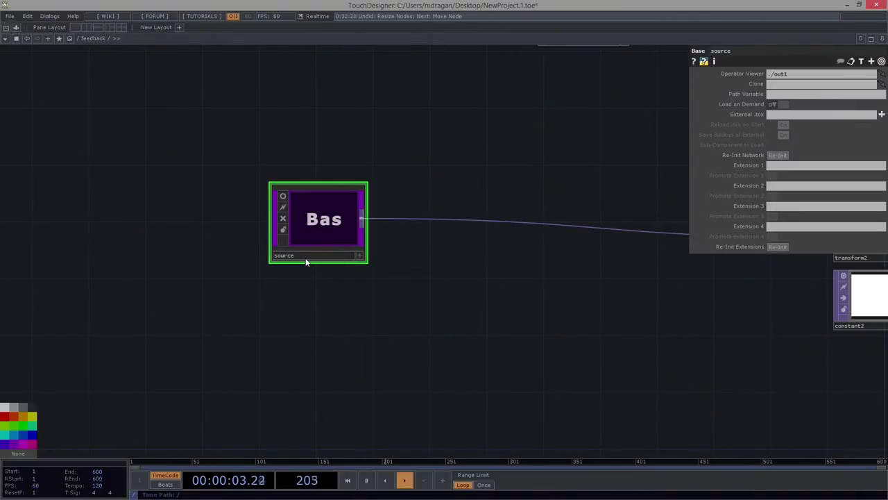
# Step: Collapse the operators from transform2 and constant2 through fit1 into one Base component and place it directly below null3
pyautogui.moveTo(459, 356); pyautogui.dragTo(316, 395)
pyautogui.scroll(-9, 293, 376)
pyautogui.moveTo(359, 363); pyautogui.dragTo(254, 335)
pyautogui.moveTo(322, 269); pyautogui.dragTo(648, 396, button='right')
pyautogui.hotkey('shift', 'h')
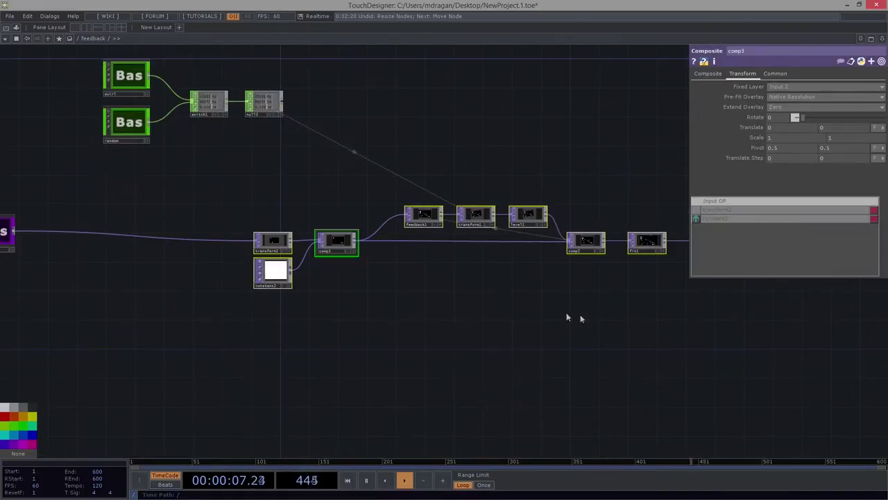
pyautogui.rightClick(429, 280)
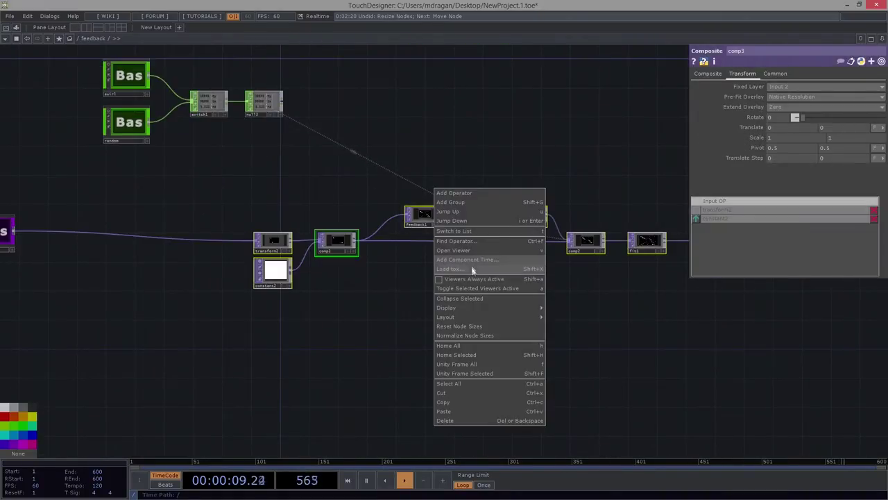
pyautogui.click(484, 299)
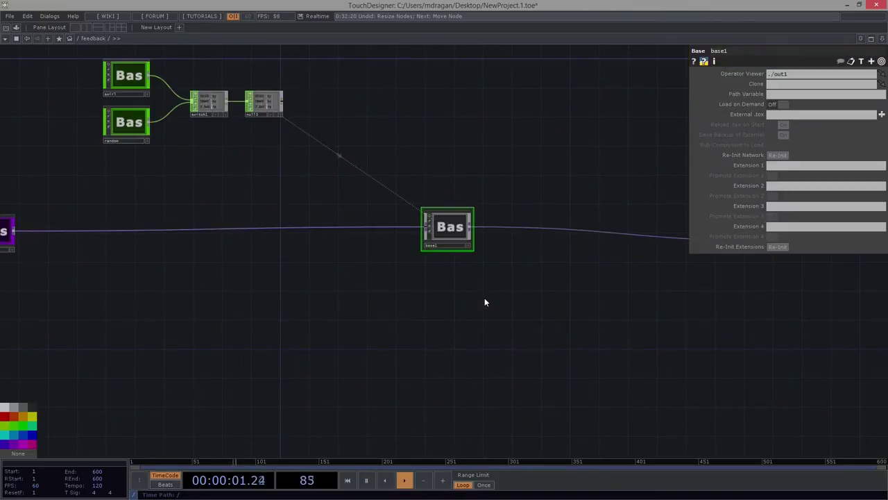
pyautogui.moveTo(369, 259); pyautogui.dragTo(351, 325)
pyautogui.scroll(3, 349, 320)
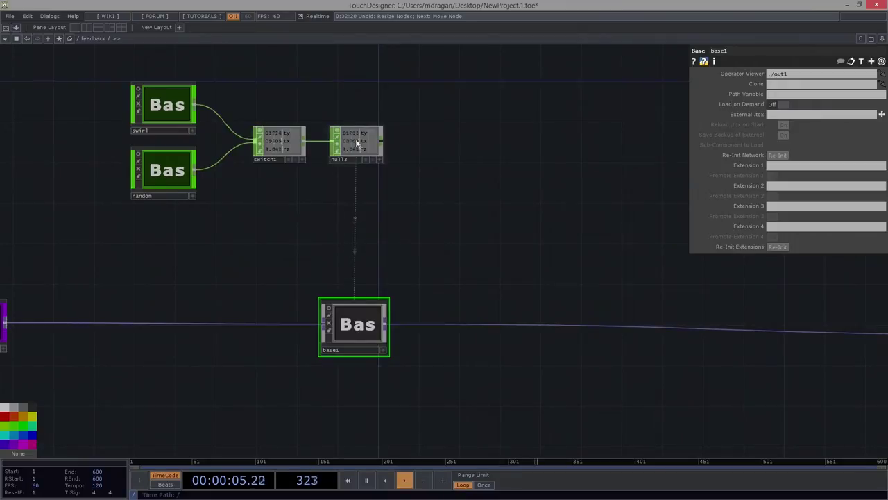
# Step: Inside the new Base component, move the operators from transform2 through fit1 up level with in1 and out1
pyautogui.scroll(5, 343, 331)
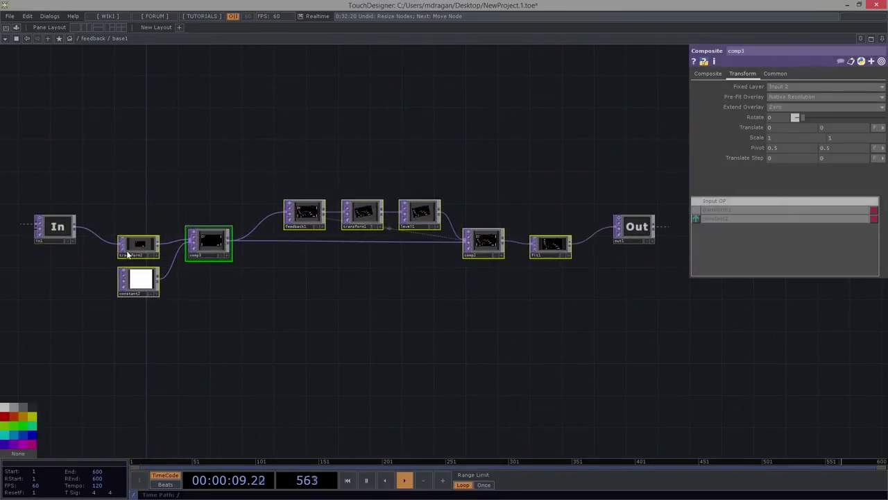
pyautogui.moveTo(173, 118); pyautogui.dragTo(555, 364)
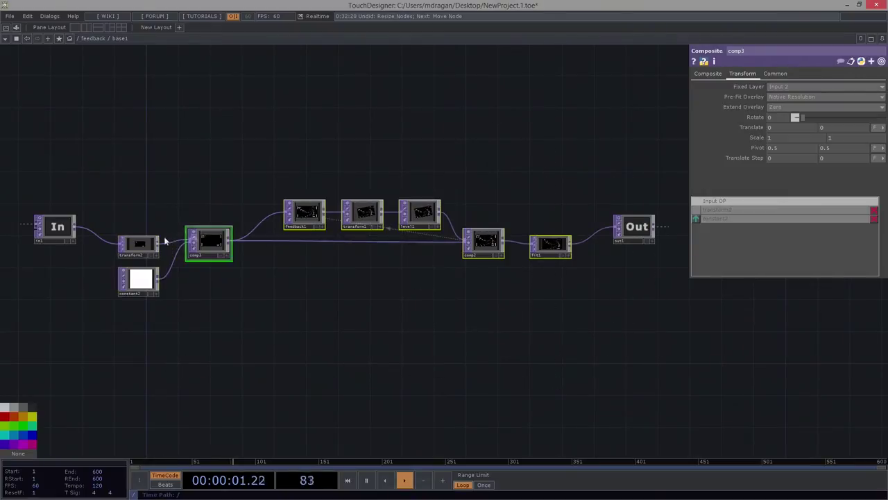
pyautogui.moveTo(119, 145); pyautogui.dragTo(568, 338)
pyautogui.moveTo(537, 244); pyautogui.dragTo(535, 225)
# Step: Examine feedback1's target and the tx and ty translate expressions of transform1
pyautogui.click(304, 194)
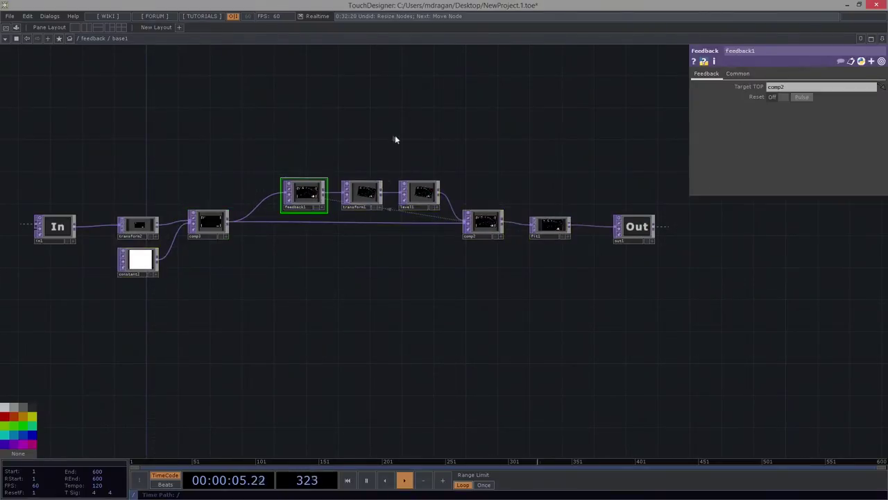
pyautogui.scroll(5, 356, 179)
pyautogui.click(379, 201)
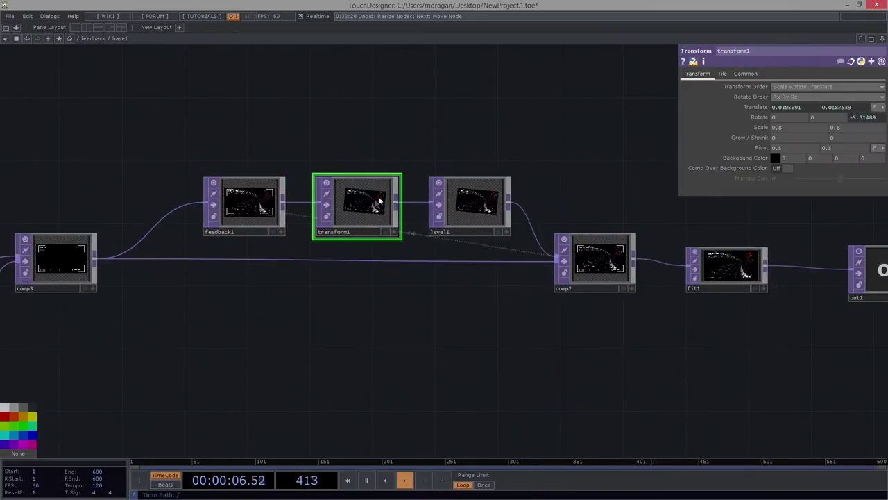
pyautogui.click(753, 106)
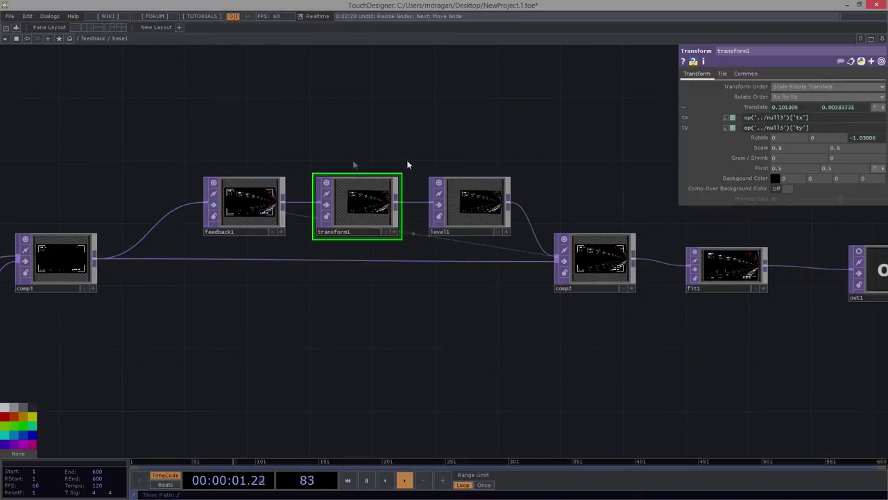
# Step: Move the whole network inside the Base to the grid origin, adjust the feedback1, transform1 and level1 row, and return to the parent network
pyautogui.scroll(-3, 276, 170)
pyautogui.moveTo(305, 333); pyautogui.dragTo(590, 359)
pyautogui.scroll(-3, 588, 347)
pyautogui.moveTo(305, 196); pyautogui.dragTo(886, 367)
pyautogui.moveTo(299, 272); pyautogui.dragTo(422, 62)
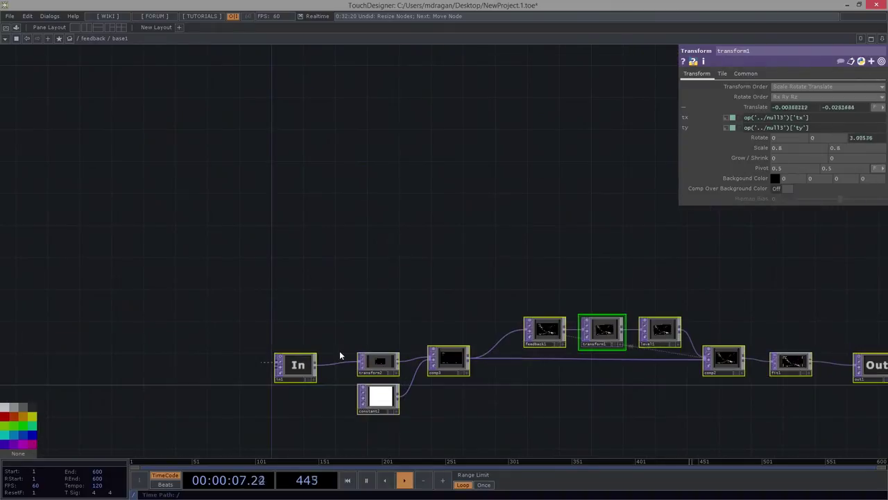
pyautogui.click(404, 317)
pyautogui.moveTo(660, 385); pyautogui.dragTo(557, 348)
pyautogui.moveTo(405, 234); pyautogui.dragTo(548, 296)
pyautogui.moveTo(547, 296); pyautogui.dragTo(533, 295)
pyautogui.scroll(-10, 456, 347)
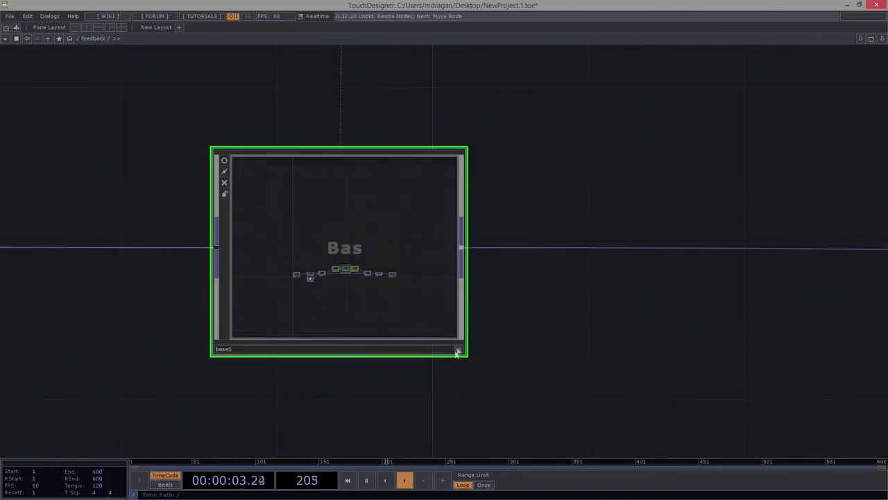
# Step: Colour the collapsed feedback-chain Base component purple and rename it feedback
pyautogui.click(15, 446)
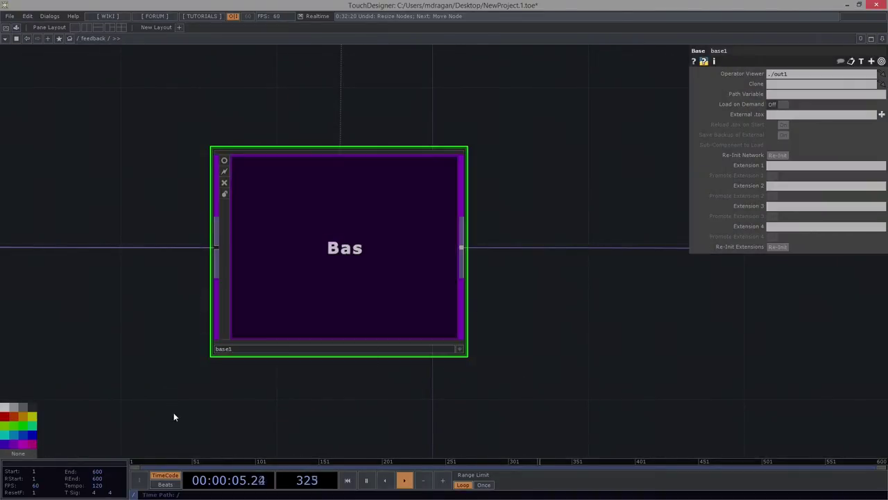
pyautogui.write('feedback')
pyautogui.press('Return')
# Step: Move the source component right so that it sits in line below swirl and random
pyautogui.scroll(-5, 272, 419)
pyautogui.moveTo(164, 413); pyautogui.dragTo(332, 381)
pyautogui.moveTo(257, 390); pyautogui.dragTo(433, 382)
pyautogui.scroll(-3, 433, 385)
pyautogui.moveTo(298, 352); pyautogui.dragTo(433, 352)
pyautogui.scroll(3, 445, 334)
pyautogui.scroll(-3, 592, 243)
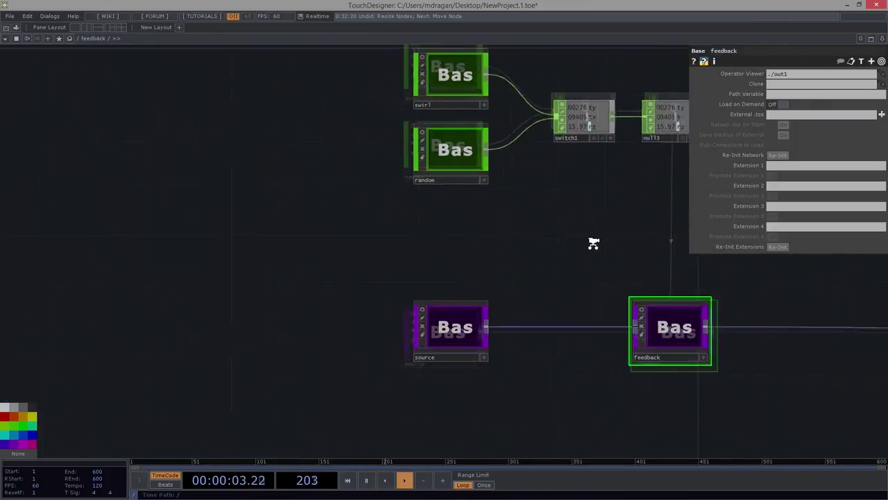
pyautogui.moveTo(592, 244); pyautogui.dragTo(528, 270)
# Step: Move swirl, random, switch1 and null3 down as a group, closer to the source and feedback components
pyautogui.moveTo(383, 81); pyautogui.dragTo(610, 235, button='right')
pyautogui.moveTo(607, 182); pyautogui.dragTo(607, 251)
pyautogui.scroll(3, 520, 290)
pyautogui.moveTo(402, 272); pyautogui.dragTo(280, 209)
pyautogui.moveTo(412, 326); pyautogui.dragTo(446, 317)
# Step: Move the bg operator left, right next to the feedback component
pyautogui.moveTo(387, 345); pyautogui.dragTo(63, 316)
pyautogui.scroll(-3, 477, 341)
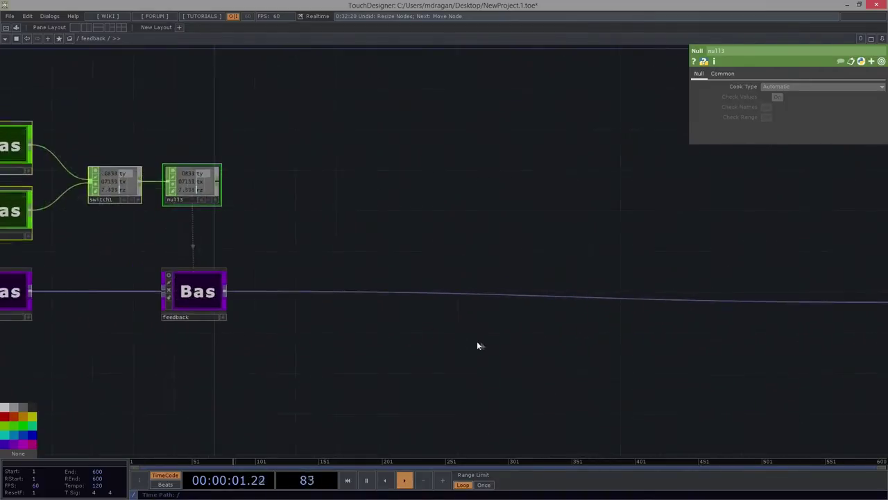
pyautogui.moveTo(479, 341); pyautogui.dragTo(226, 329)
pyautogui.moveTo(697, 284); pyautogui.dragTo(128, 277)
pyautogui.moveTo(158, 359); pyautogui.dragTo(584, 359)
pyautogui.moveTo(540, 285); pyautogui.dragTo(474, 295)
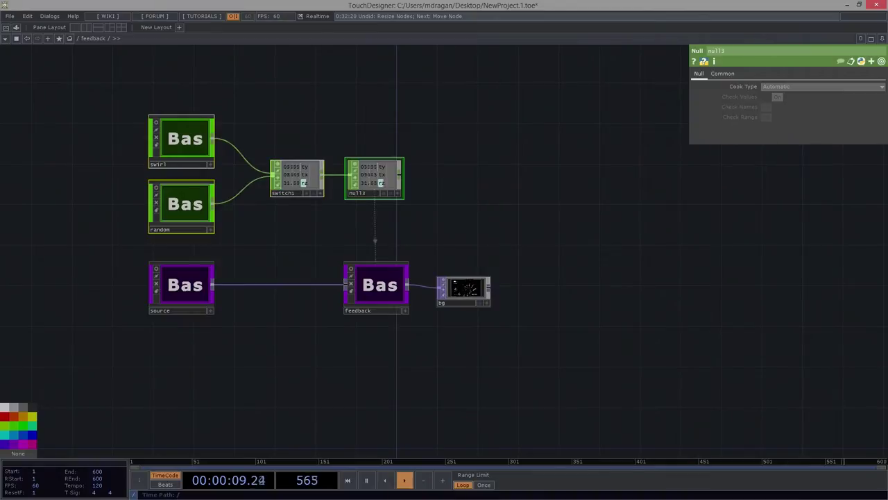
# Step: Collapse swirl, random and switch1 into a green Base component named ctrl_presets, placed directly above source
pyautogui.moveTo(171, 89); pyautogui.dragTo(297, 243, button='right')
pyautogui.rightClick(278, 222)
pyautogui.click(313, 250)
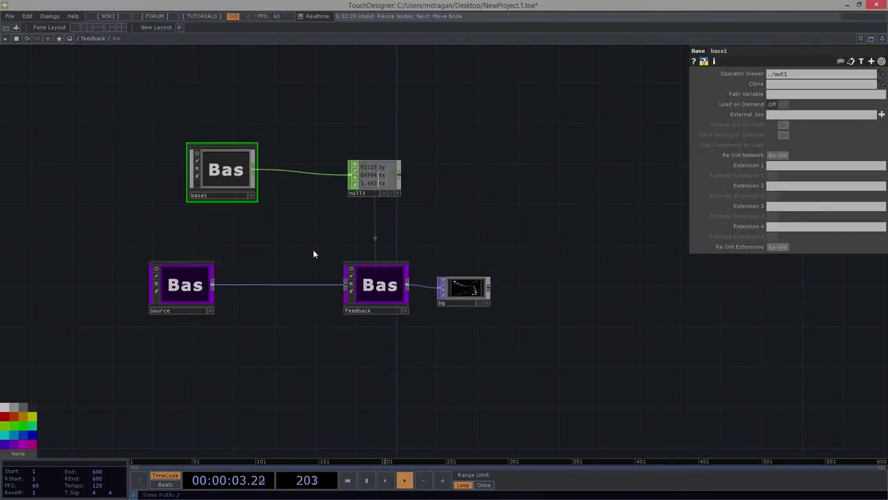
pyautogui.click(28, 428)
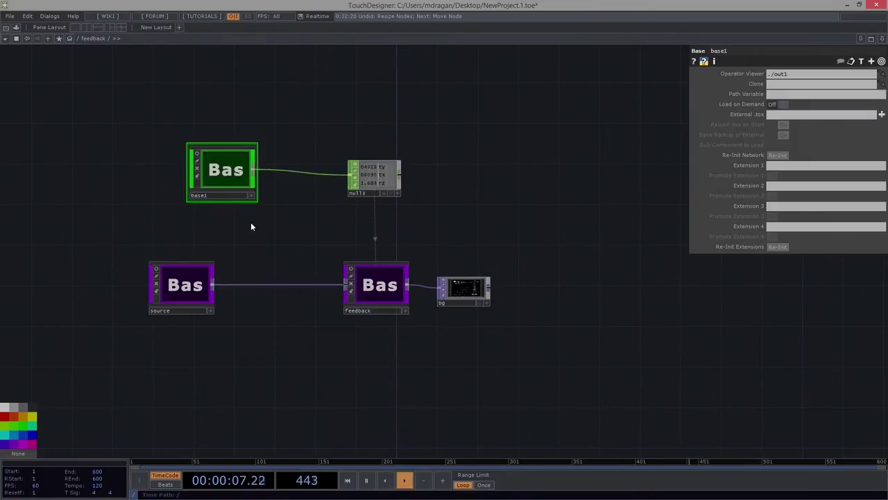
pyautogui.moveTo(220, 173); pyautogui.dragTo(181, 179)
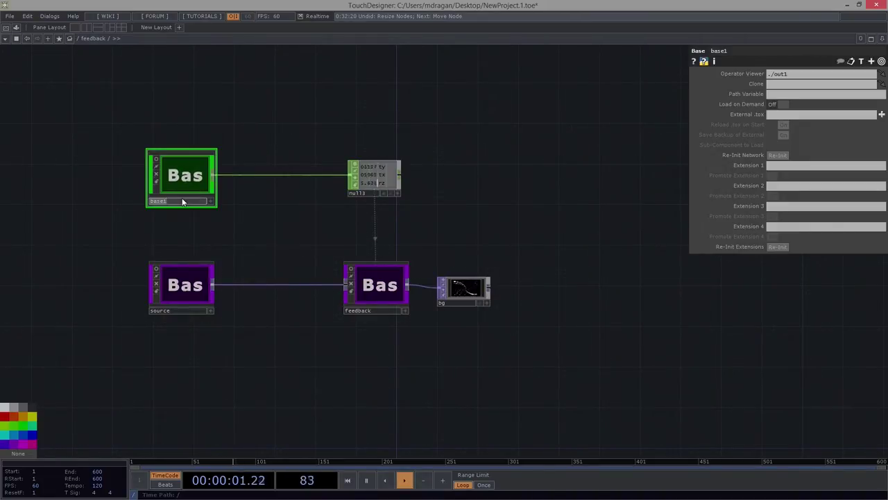
pyautogui.write('c')
pyautogui.press('Return')
# Step: Move null3, feedback and bg left as a group, close beside ctrl_presets and source
pyautogui.moveTo(159, 119); pyautogui.dragTo(364, 221)
pyautogui.moveTo(315, 148); pyautogui.dragTo(487, 352)
pyautogui.moveTo(377, 286); pyautogui.dragTo(268, 282)
pyautogui.moveTo(198, 349); pyautogui.dragTo(386, 341)
pyautogui.moveTo(445, 277); pyautogui.dragTo(446, 281)
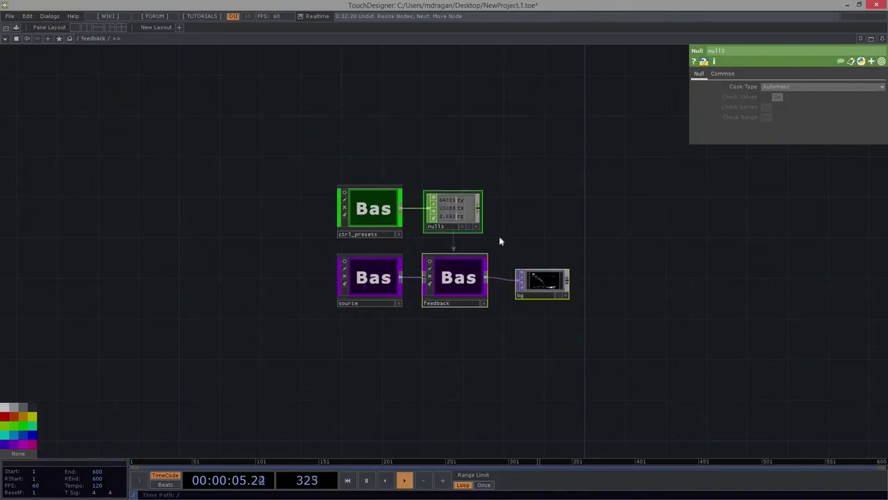
# Step: Inside source, line up rectangle1, moviefilein1 and comp1 with out1, and undo the accidental node resize
pyautogui.scroll(2, 499, 234)
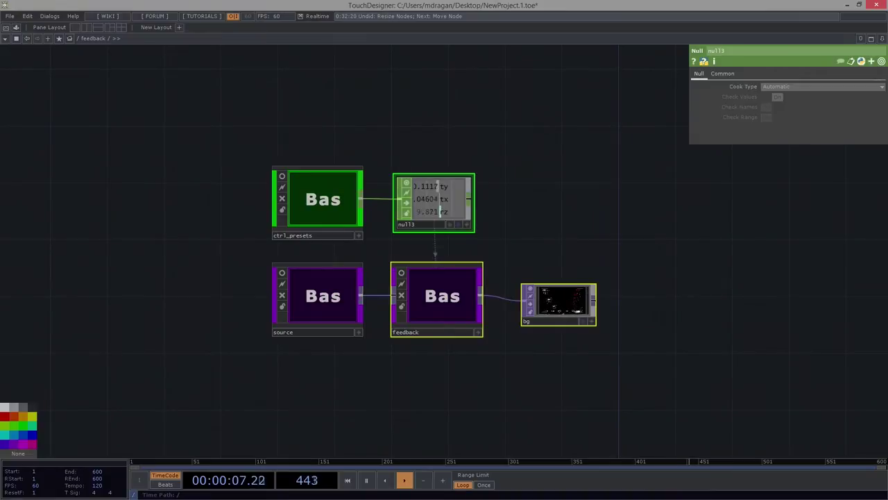
pyautogui.scroll(5, 339, 305)
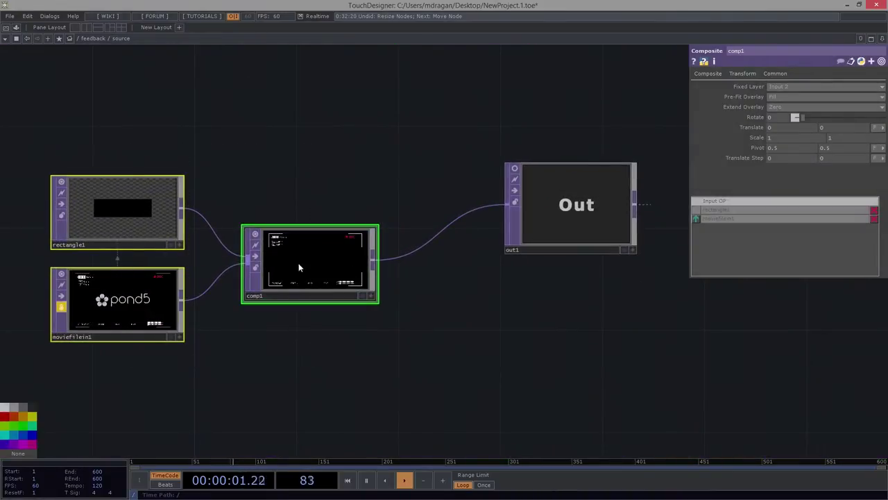
pyautogui.moveTo(298, 263); pyautogui.dragTo(341, 206)
pyautogui.scroll(-5, 256, 187)
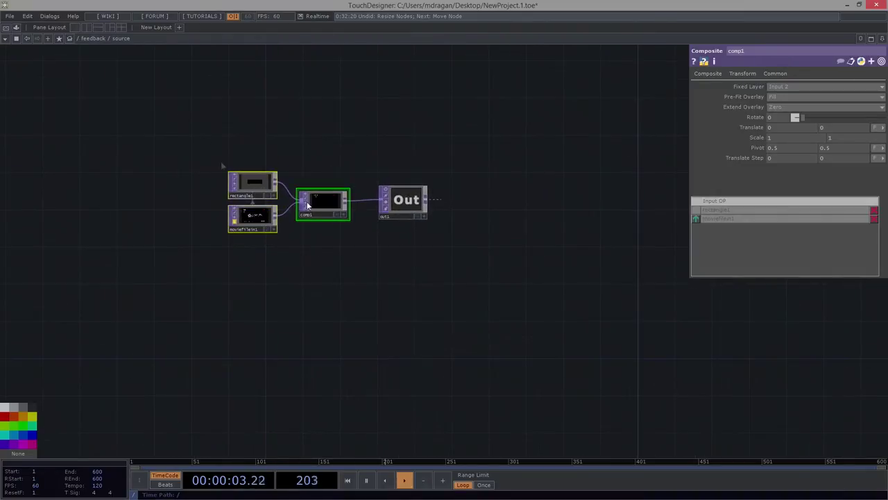
pyautogui.scroll(2, 314, 204)
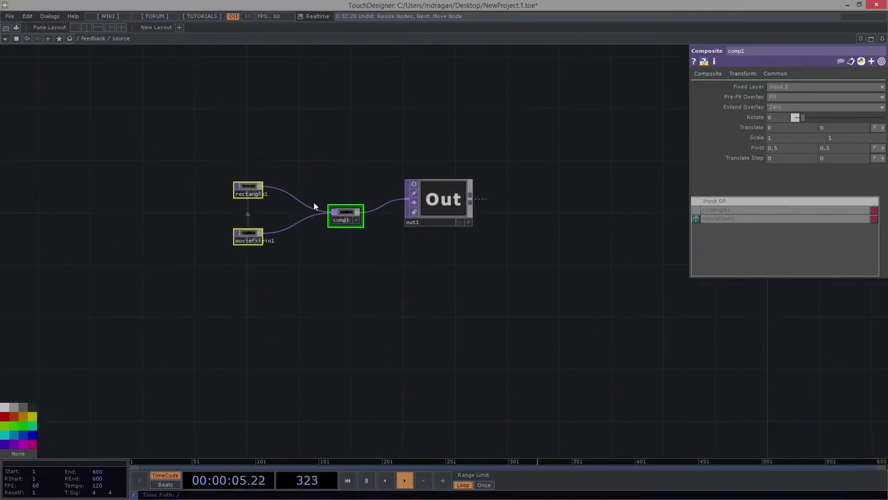
pyautogui.hotkey('ctrl', 'z')
pyautogui.moveTo(449, 198); pyautogui.dragTo(431, 200)
pyautogui.click(461, 302)
# Step: Examine the operator chain inside the feedback Base component and the bg output in the parent network
pyautogui.scroll(-4, 462, 302)
pyautogui.moveTo(592, 387); pyautogui.dragTo(321, 392)
pyautogui.scroll(5, 409, 304)
pyautogui.press('p')
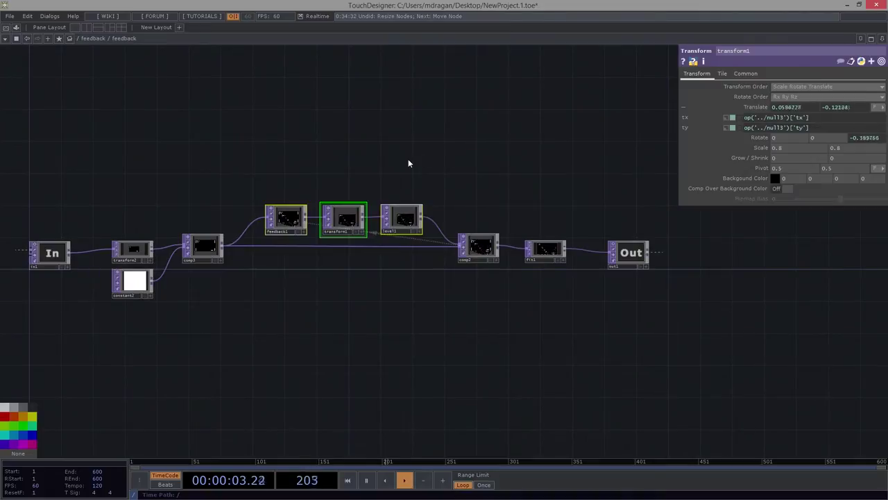
pyautogui.press('u')
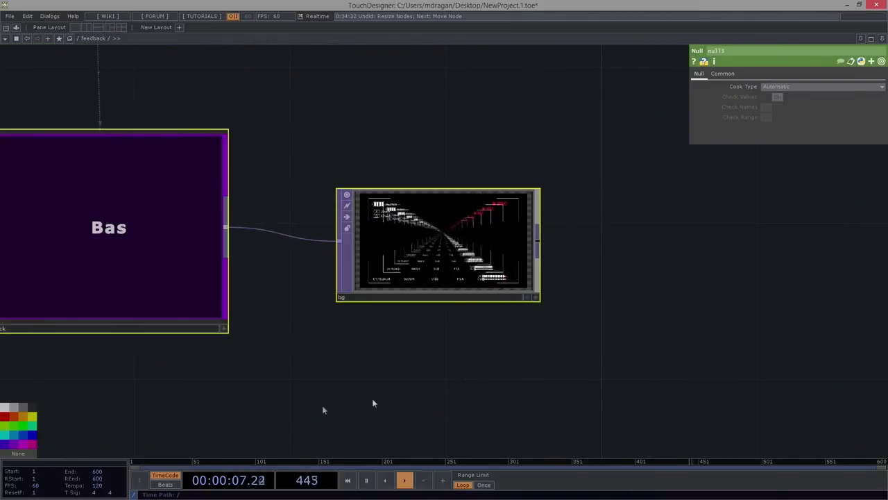
pyautogui.press('h')
# Step: Set the feedback container's Background TOP to ./bg
pyautogui.press('u')
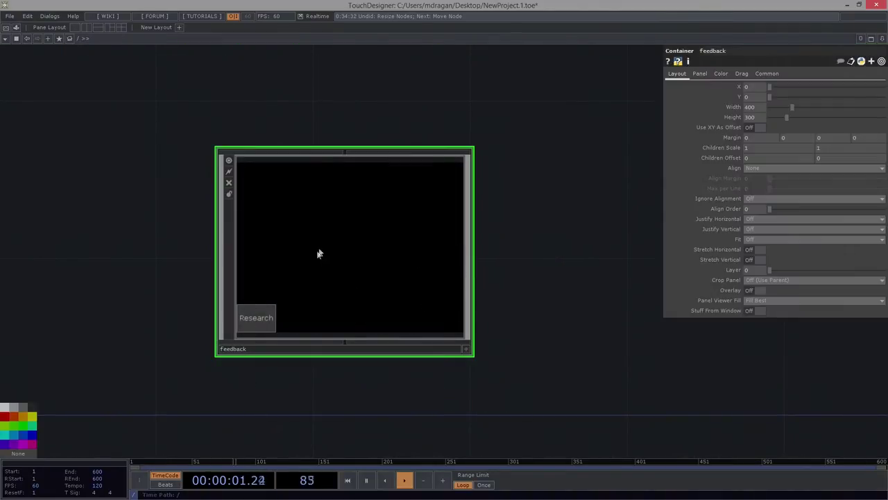
pyautogui.moveTo(533, 114); pyautogui.dragTo(399, 212)
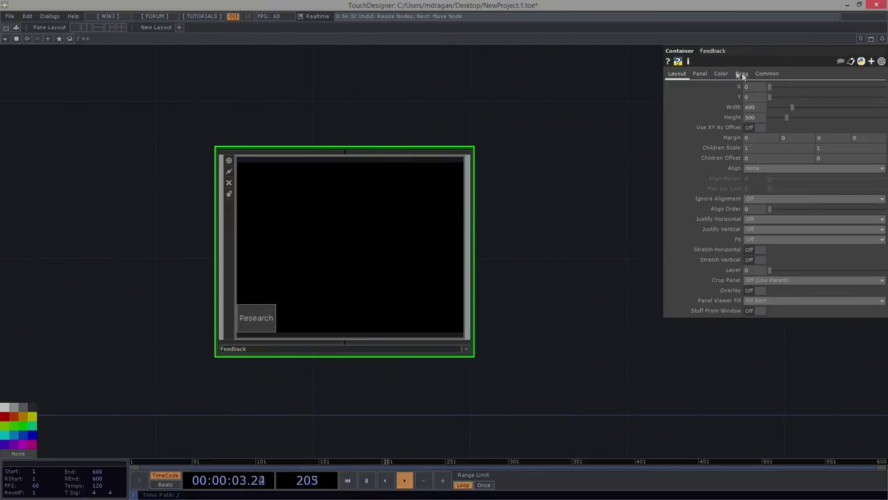
pyautogui.click(707, 74)
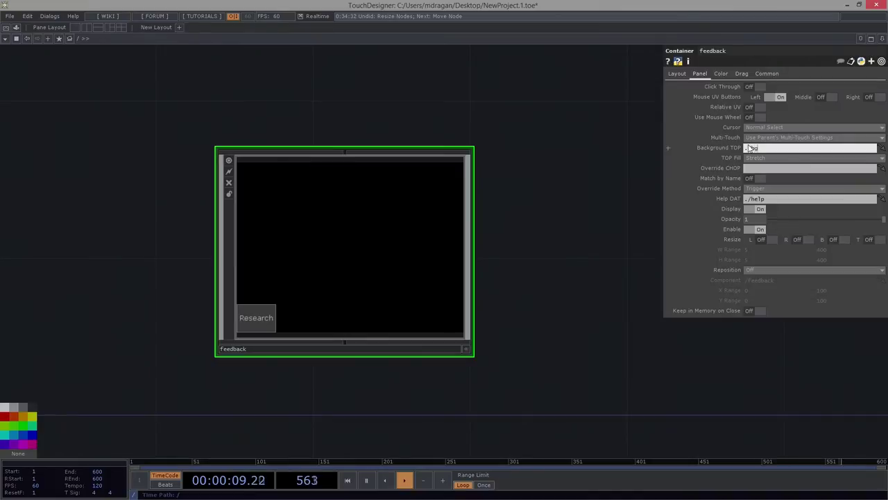
pyautogui.press('Return')
pyautogui.scroll(3, 335, 266)
pyautogui.scroll(-2, 336, 266)
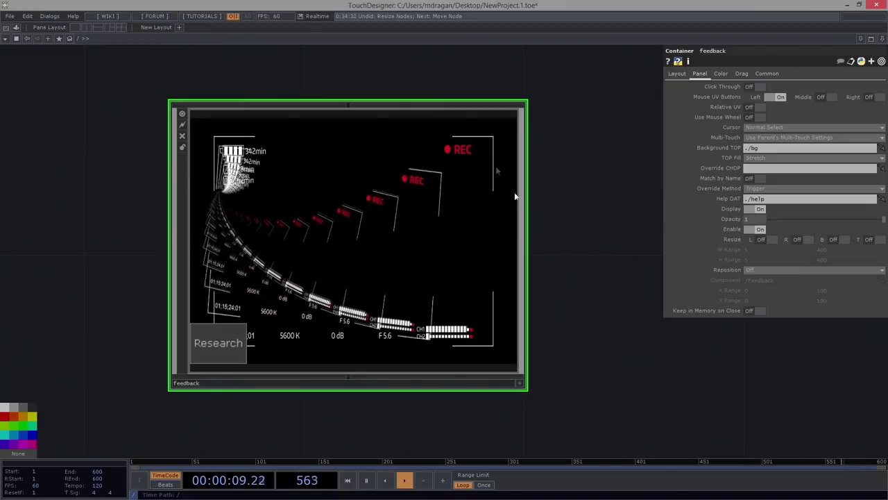
# Step: Examine the feedback container's layout dimensions, the resolution of its bg output, and the tidied network inside it
pyautogui.click(677, 74)
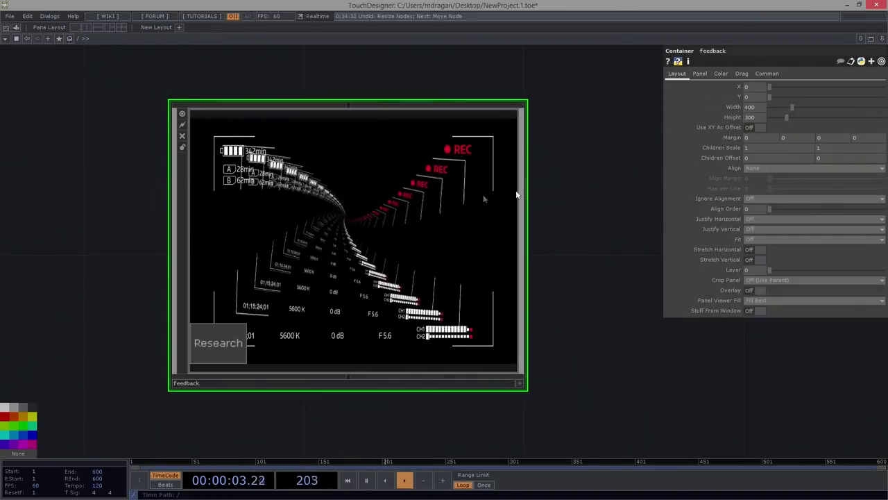
pyautogui.scroll(5, 313, 286)
pyautogui.moveTo(419, 333); pyautogui.dragTo(384, 309)
pyautogui.moveTo(440, 298); pyautogui.dragTo(432, 223)
pyautogui.scroll(4, 403, 344)
pyautogui.middleClick(408, 329)
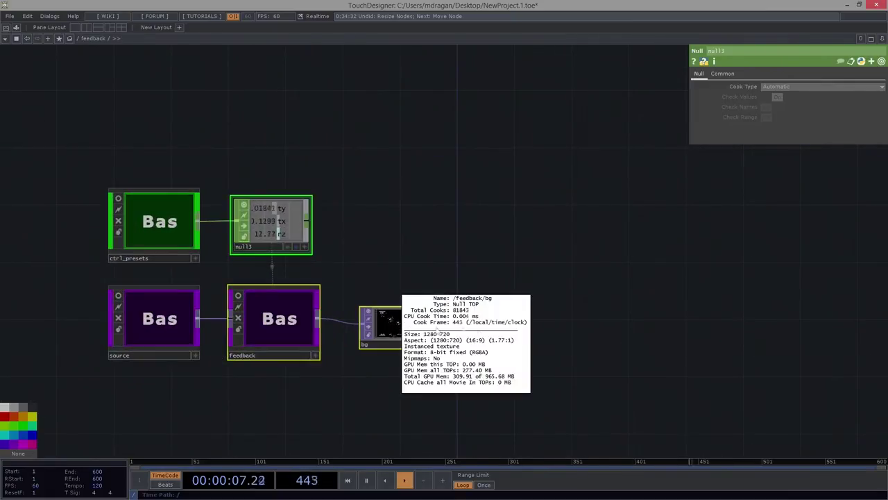
pyautogui.scroll(-5, 334, 122)
pyautogui.moveTo(349, 102); pyautogui.dragTo(358, 224)
pyautogui.moveTo(276, 204); pyautogui.dragTo(410, 301, button='right')
pyautogui.scroll(3, 353, 302)
pyautogui.moveTo(322, 253); pyautogui.dragTo(447, 113)
pyautogui.moveTo(418, 273); pyautogui.dragTo(410, 396)
pyautogui.scroll(5, 419, 347)
pyautogui.moveTo(203, 216); pyautogui.dragTo(263, 351)
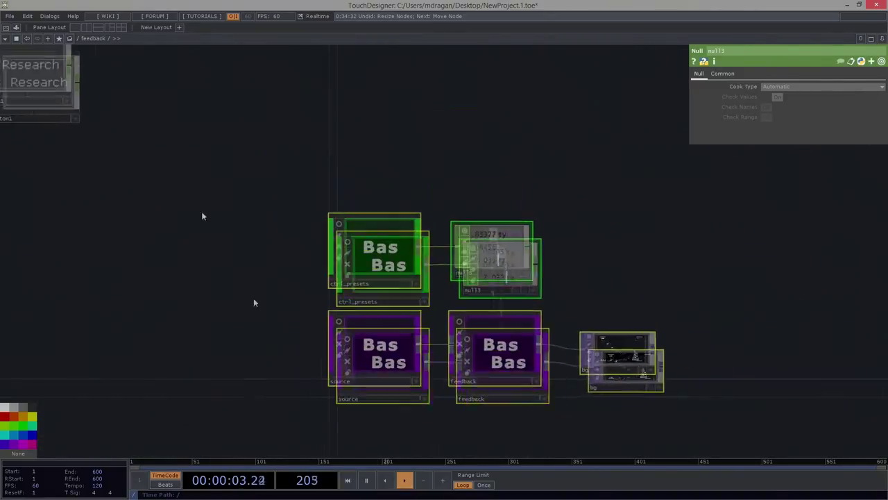
pyautogui.moveTo(63, 143); pyautogui.dragTo(417, 100)
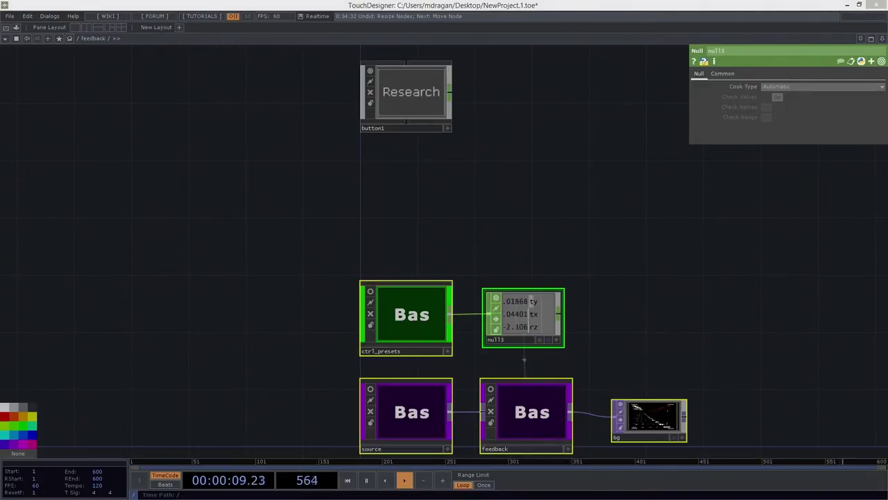
pyautogui.moveTo(623, 238); pyautogui.dragTo(544, 160)
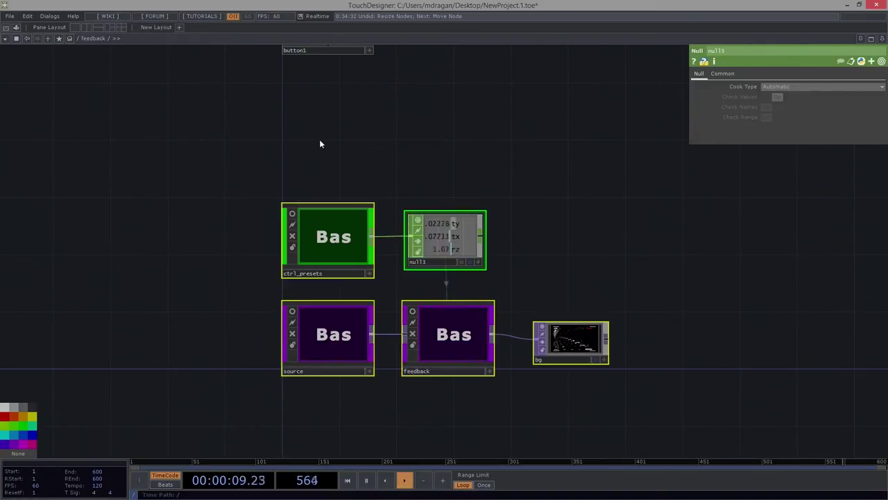
pyautogui.press('u')
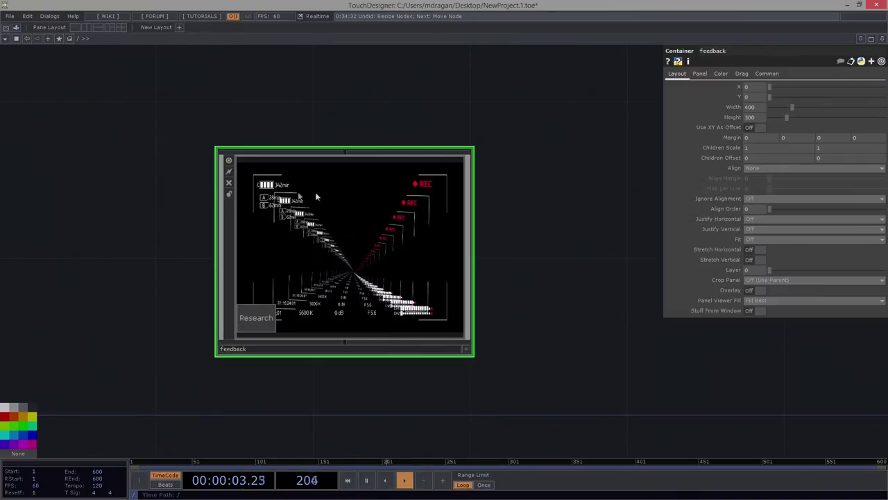
pyautogui.scroll(2, 281, 198)
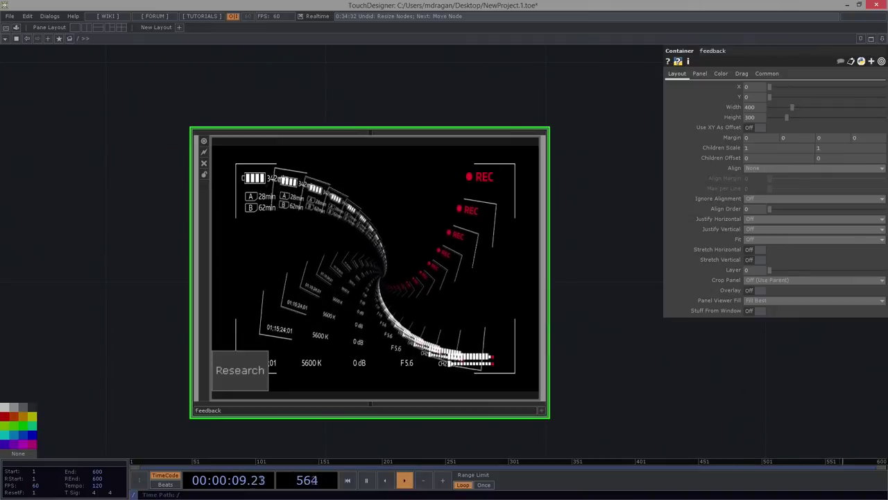
# Step: Add a Text DAT inside the feedback container, between button1 and ctrl_presets
pyautogui.scroll(5, 260, 225)
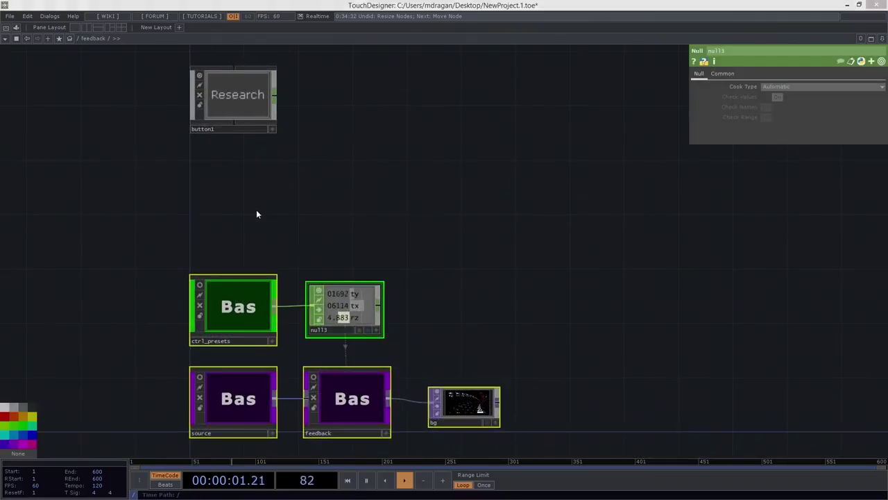
pyautogui.press('Tab')
pyautogui.click(219, 309)
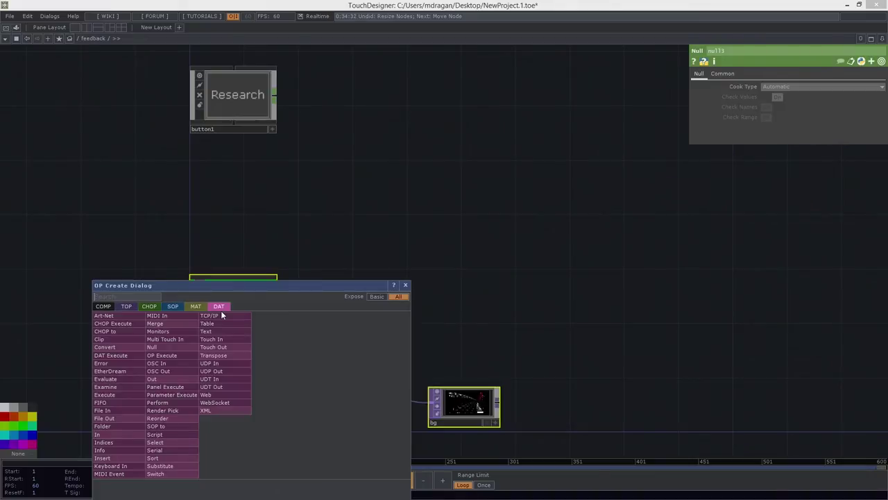
pyautogui.write('tex')
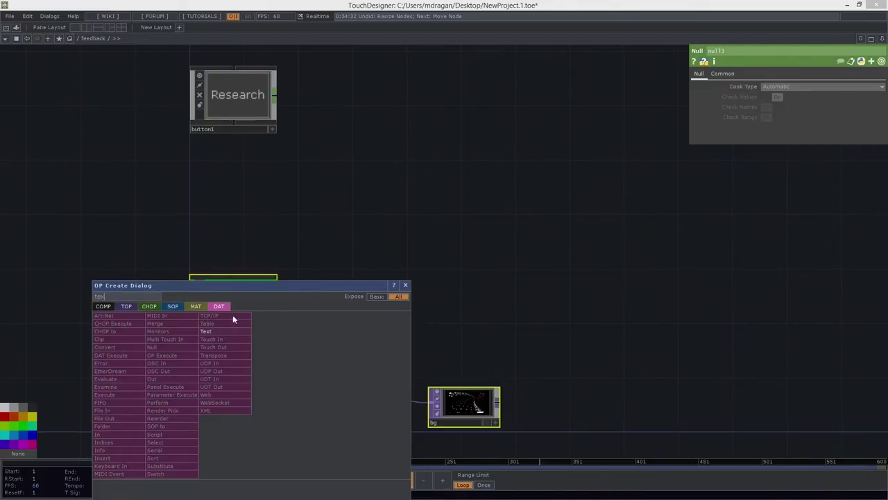
pyautogui.press('Return')
pyautogui.click(215, 199)
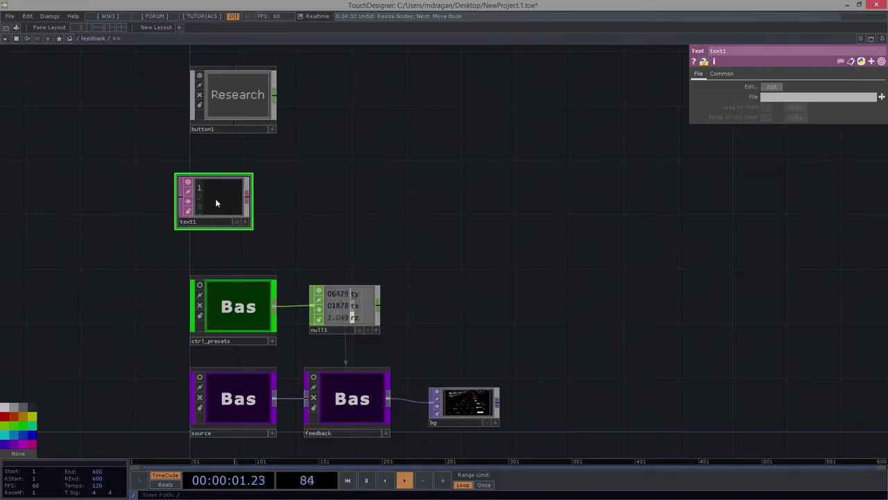
pyautogui.moveTo(217, 200); pyautogui.dragTo(236, 207)
pyautogui.scroll(5, 236, 206)
pyautogui.moveTo(377, 190); pyautogui.dragTo(445, 204)
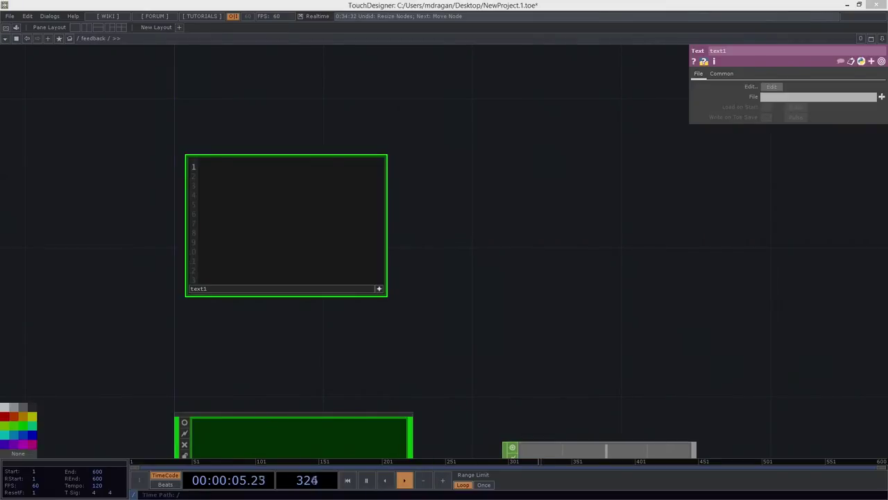
# Step: Write the first script line of text1 as me.parent().store( 'width' , 1280 )
pyautogui.click(245, 187)
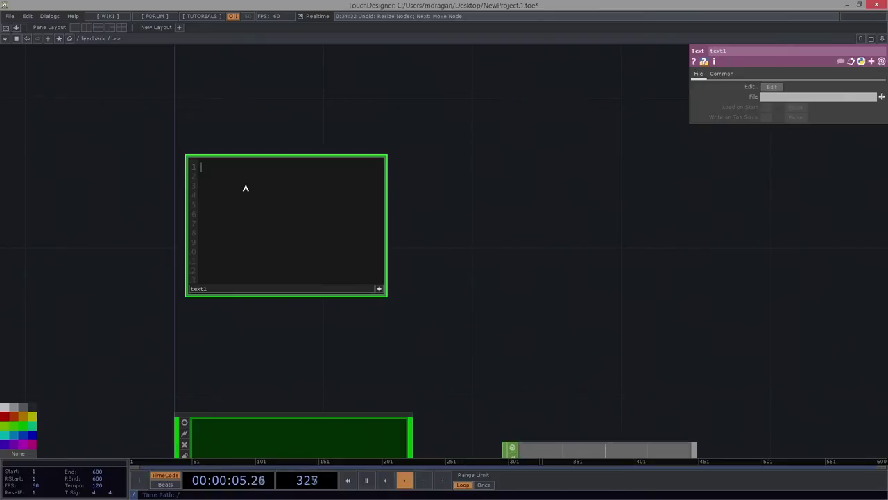
pyautogui.write('me.parent().store(')
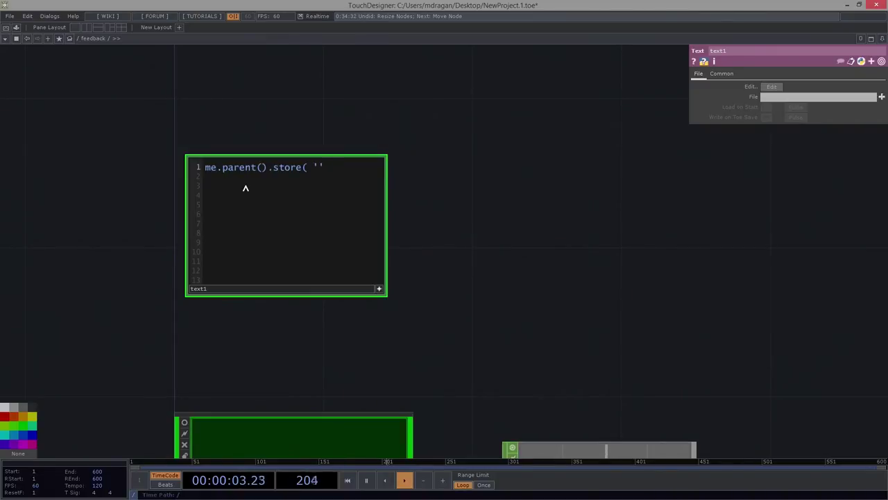
pyautogui.write('widt')
pyautogui.write(' 128')
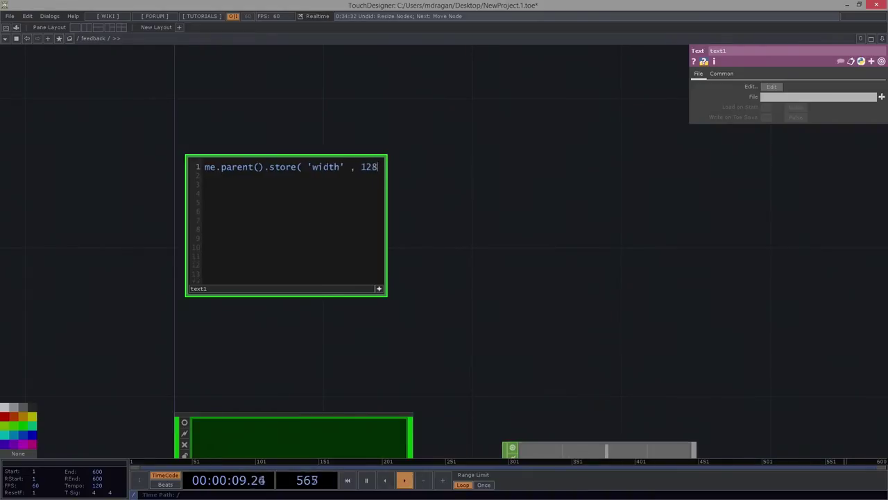
pyautogui.write('-0 )')
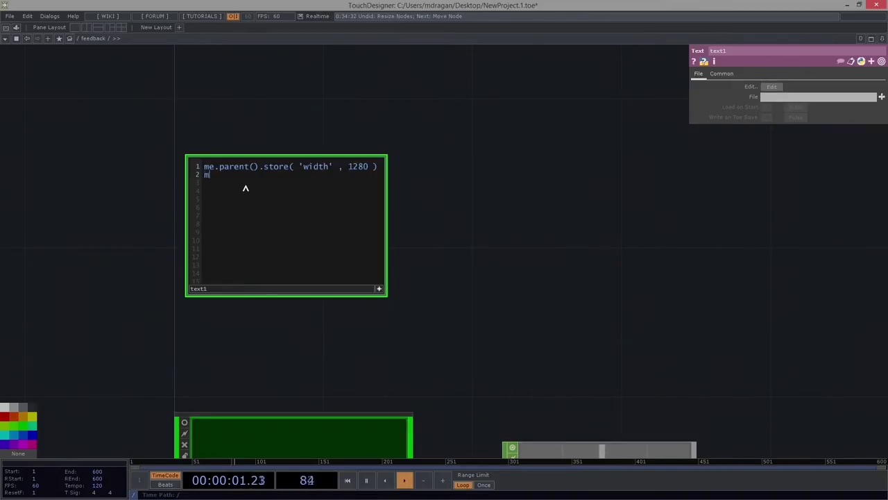
# Step: Add a second script line to text1: me.parent().store( 'height' , 720 )
pyautogui.write('parent(')
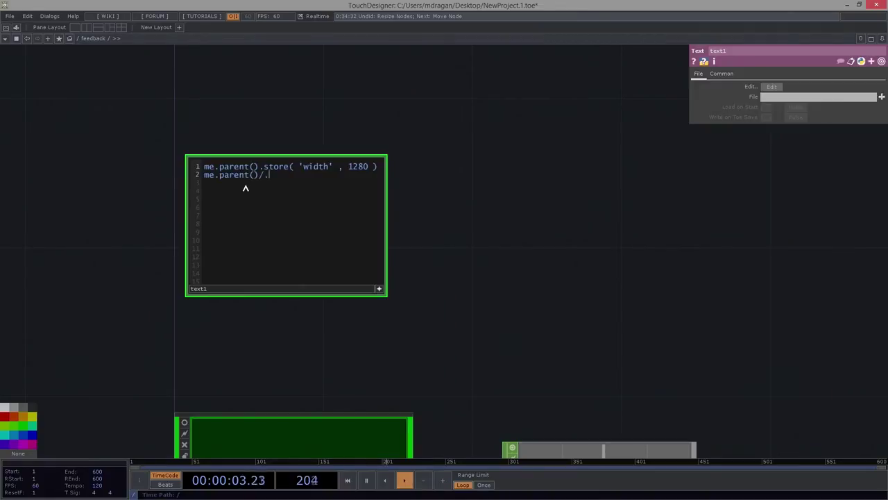
pyautogui.write(').store')
pyautogui.write("( ''")
pyautogui.write('height')
pyautogui.write(', 720')
pyautogui.write(' )')
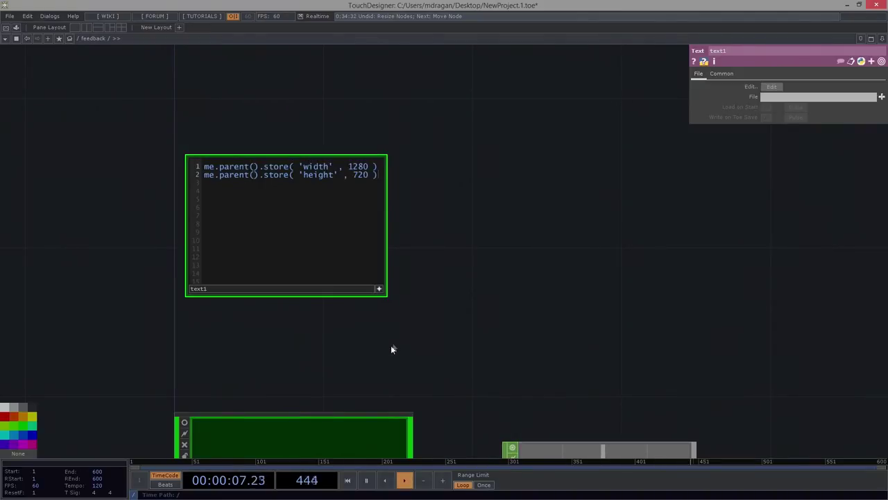
# Step: Finish editing text1 and run its script to store the width and height in the parent container
pyautogui.click(380, 288)
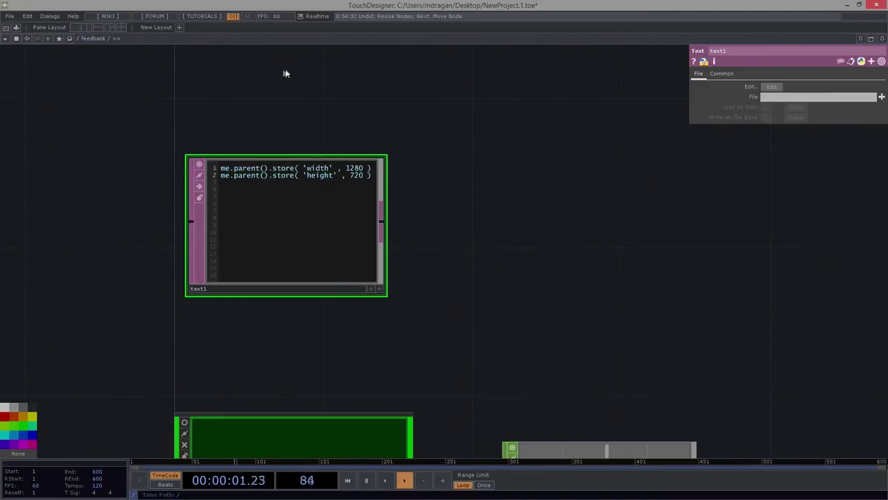
pyautogui.moveTo(286, 75); pyautogui.dragTo(321, 145)
pyautogui.rightClick(322, 279)
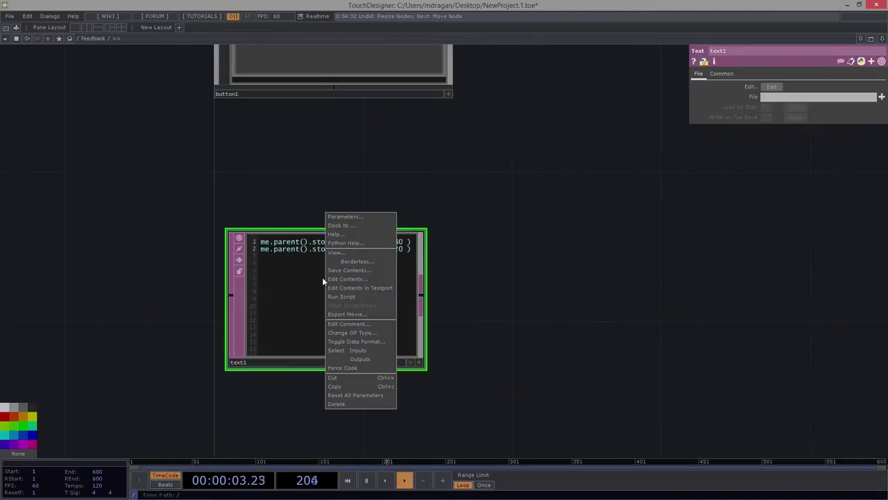
pyautogui.click(357, 296)
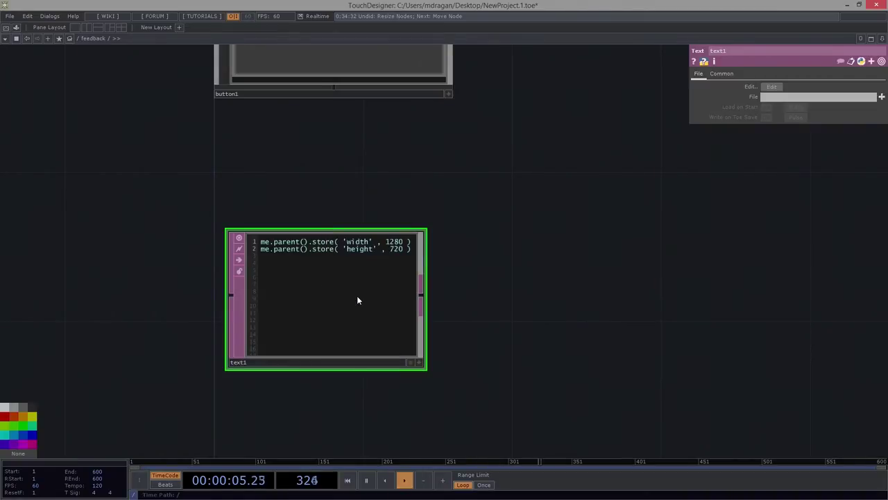
pyautogui.scroll(-5, 513, 266)
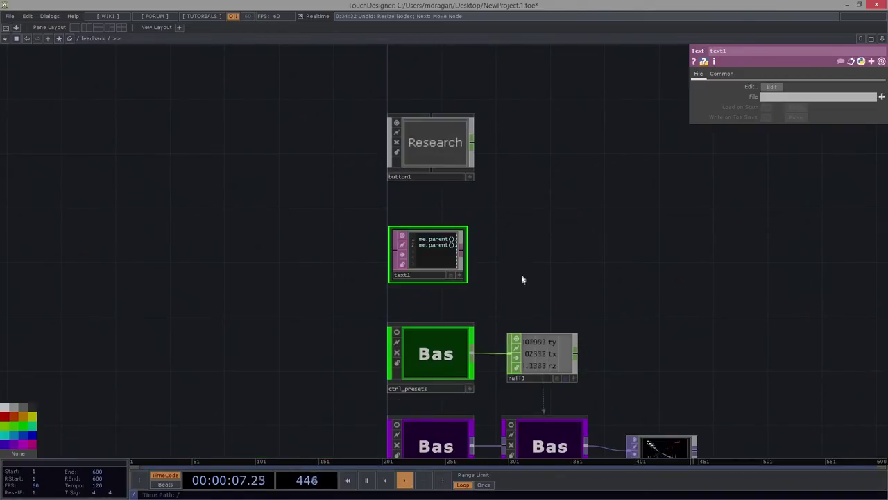
pyautogui.moveTo(522, 281); pyautogui.dragTo(479, 239)
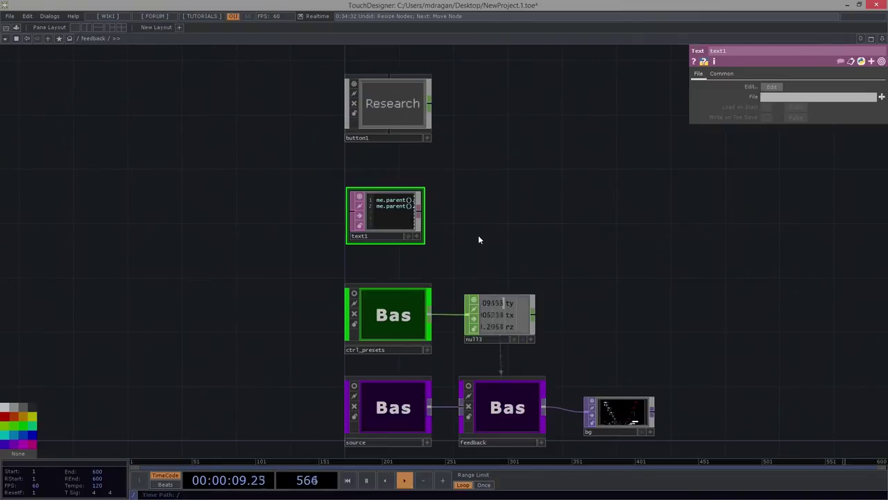
# Step: Add an Examine DAT beside the feedback container in the root network
pyautogui.scroll(-5, 470, 246)
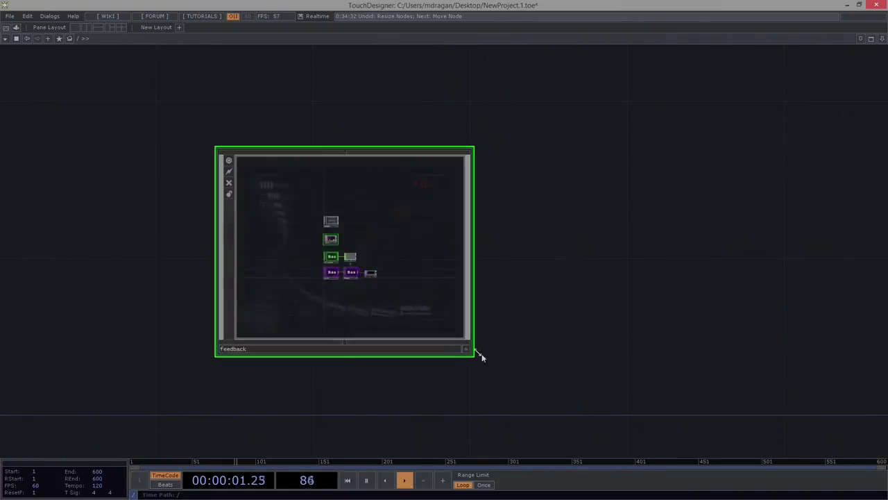
pyautogui.click(476, 352)
pyautogui.press('p')
pyautogui.press('Tab')
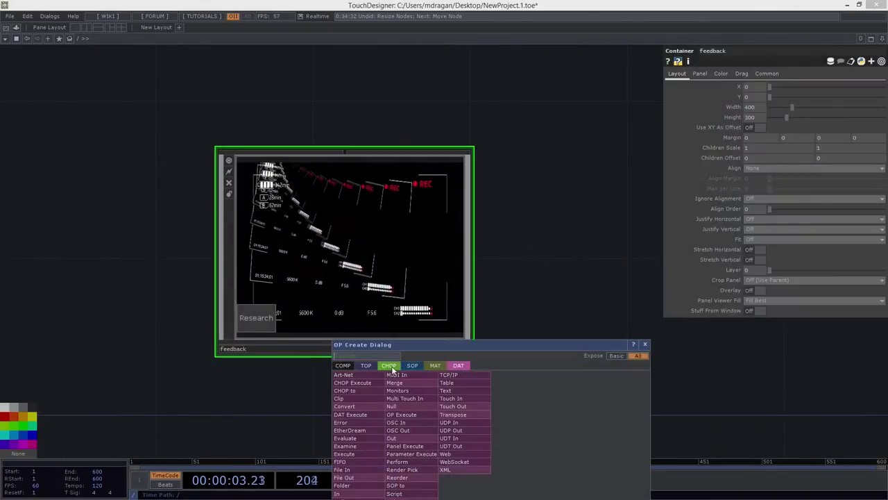
pyautogui.click(368, 446)
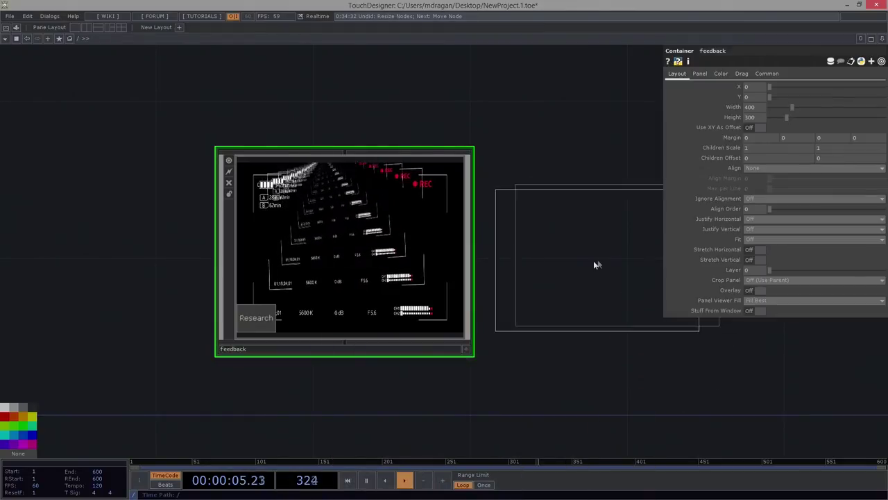
pyautogui.click(593, 262)
# Step: Assign the feedback container as the Examine DAT's operator and examine its stored width and height
pyautogui.moveTo(341, 244); pyautogui.dragTo(559, 266)
pyautogui.moveTo(572, 146); pyautogui.dragTo(505, 139)
pyautogui.moveTo(502, 254); pyautogui.dragTo(550, 270)
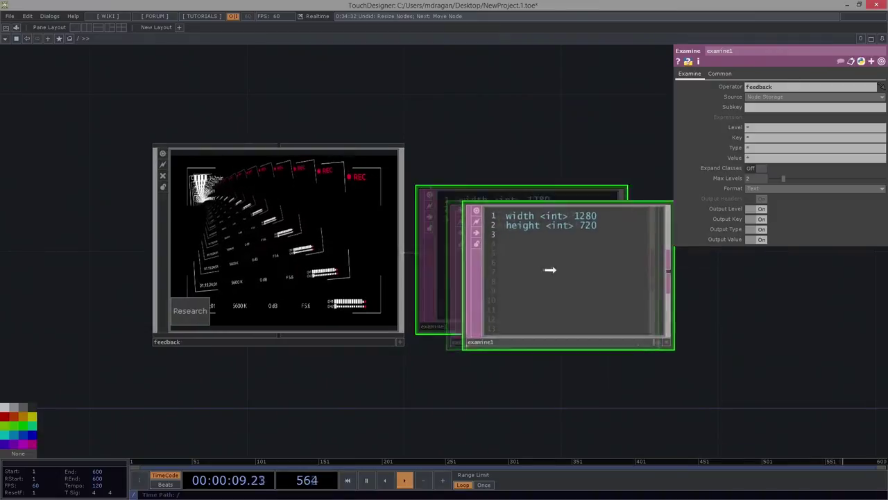
pyautogui.moveTo(460, 116); pyautogui.dragTo(539, 361)
pyautogui.scroll(2, 528, 232)
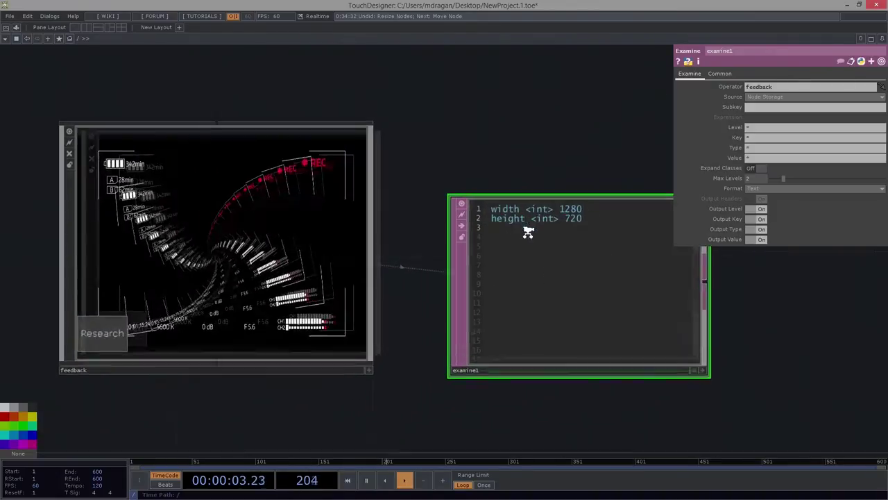
pyautogui.scroll(1, 528, 231)
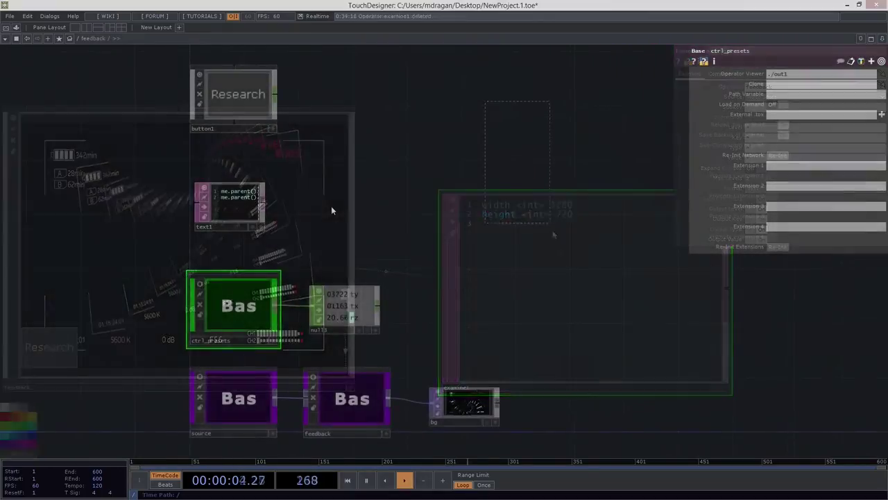
# Step: Add an Examine DAT inside the feedback container, beside button1
pyautogui.press('Tab')
pyautogui.write('ex')
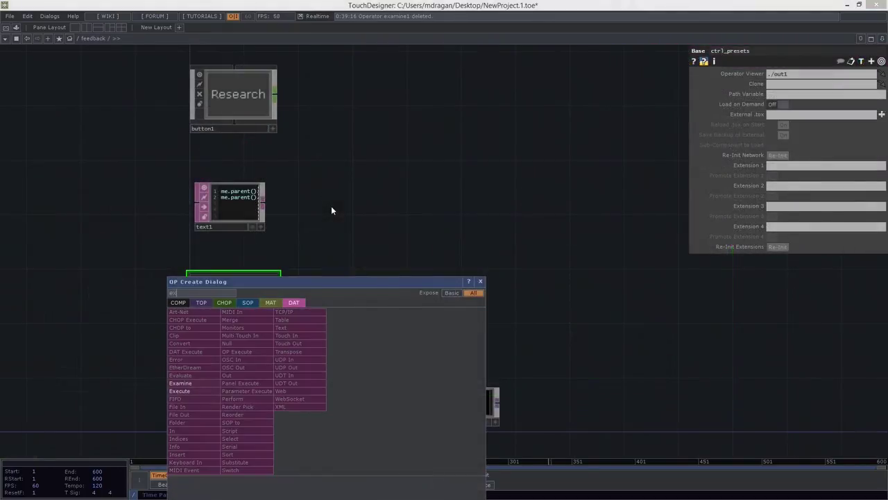
pyautogui.click(200, 384)
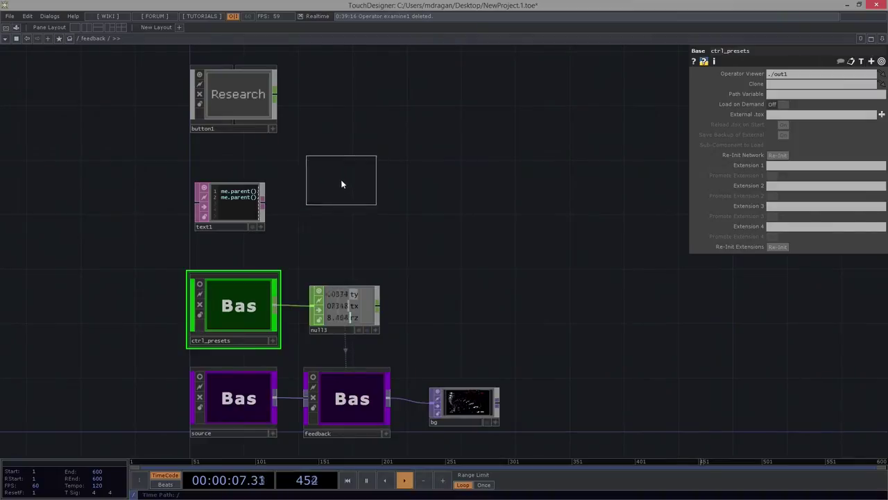
pyautogui.click(341, 184)
pyautogui.moveTo(343, 184); pyautogui.dragTo(379, 108)
pyautogui.moveTo(381, 163); pyautogui.dragTo(413, 212)
pyautogui.moveTo(403, 144); pyautogui.dragTo(398, 148, button='middle')
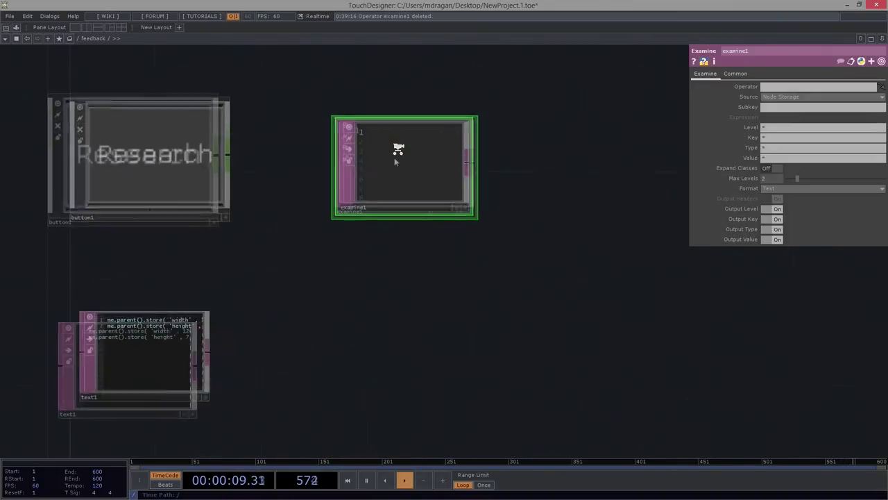